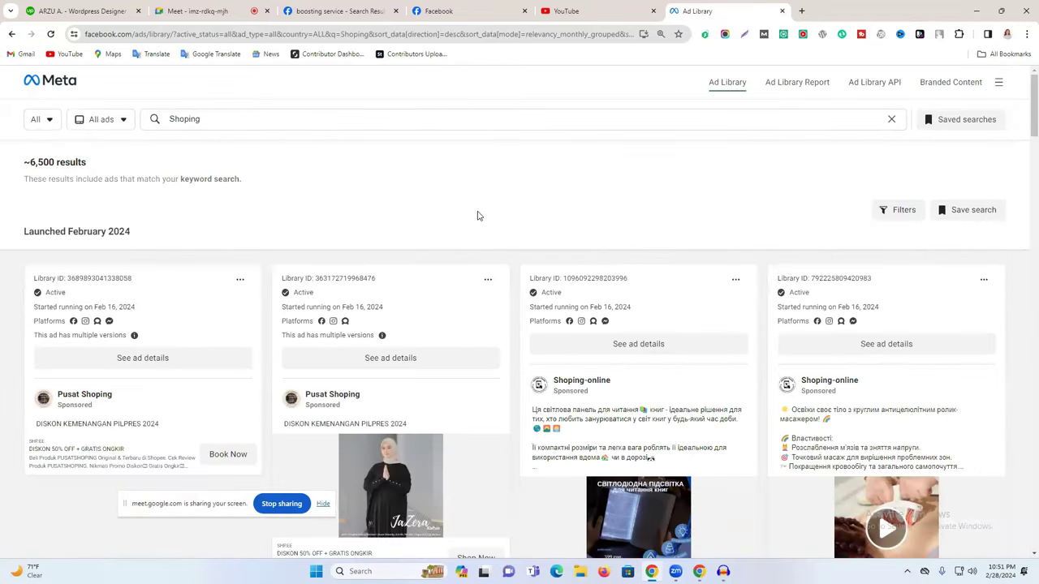
- Browse the Ad Library results for "Shoping" and close the Ad Library page
scroll(477, 215, down, 2)
scroll(477, 215, up, 2)
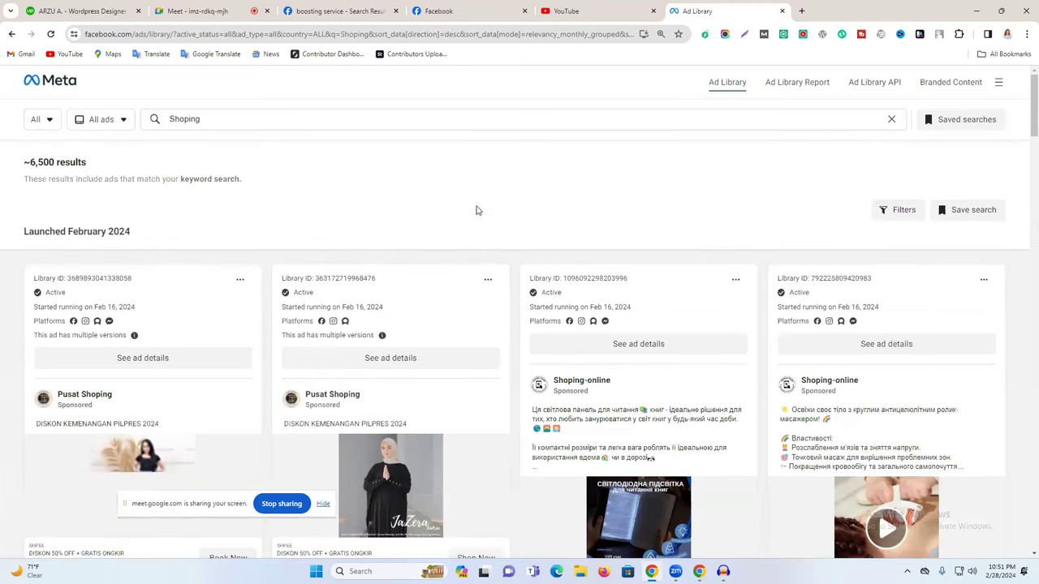
double_click(237, 122)
scroll(313, 364, down, 5)
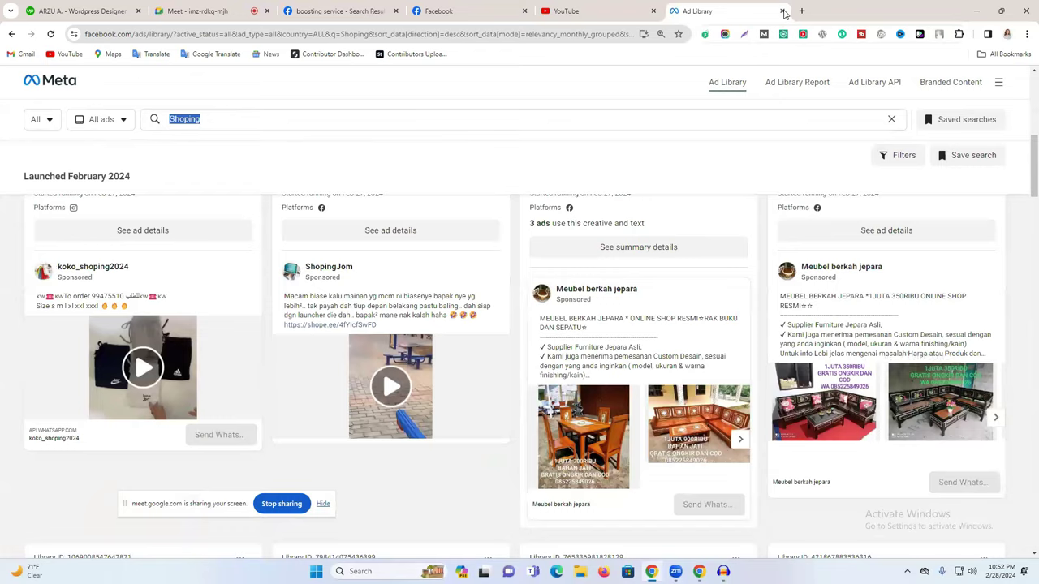
click(783, 12)
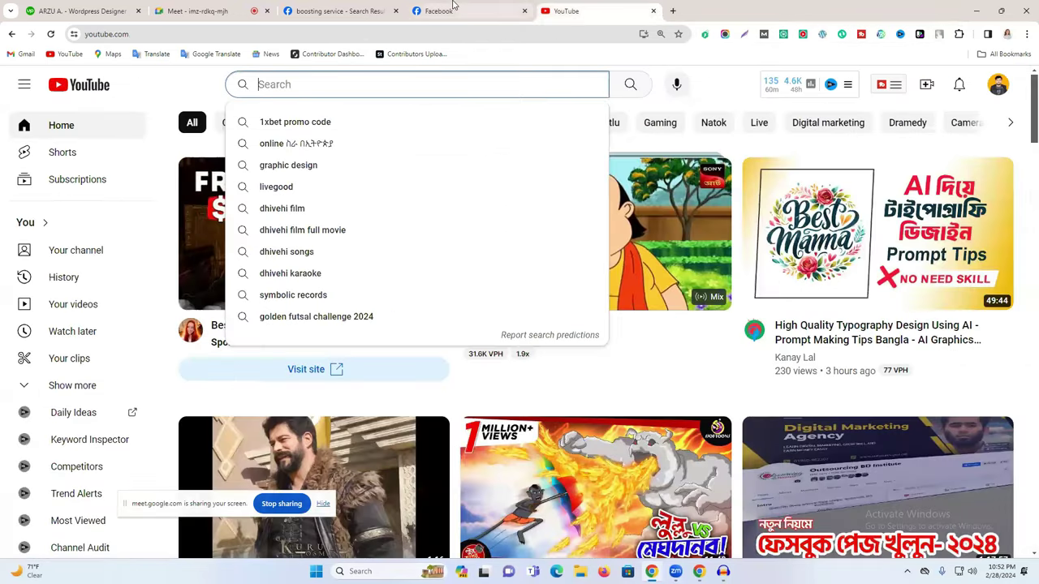
- Open a new browser tab and enter billionaireinsideofficial.com as the address without loading it
click(455, 9)
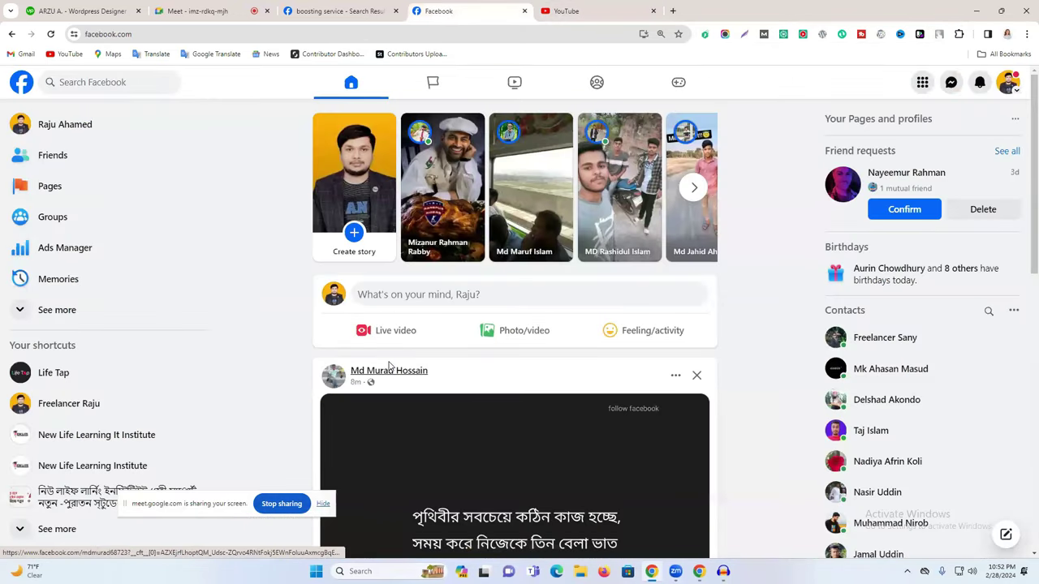
click(672, 11)
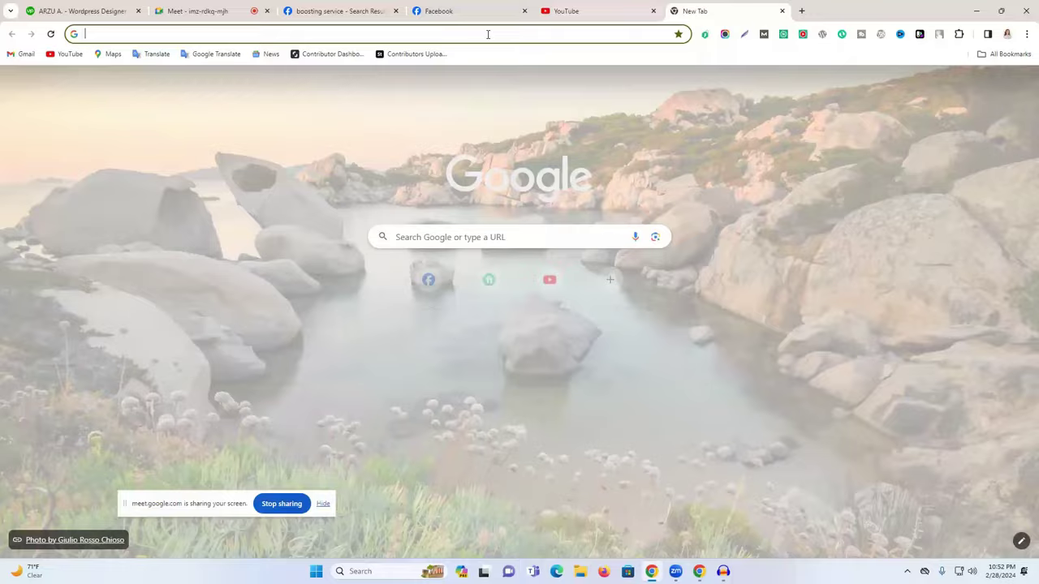
click(488, 34)
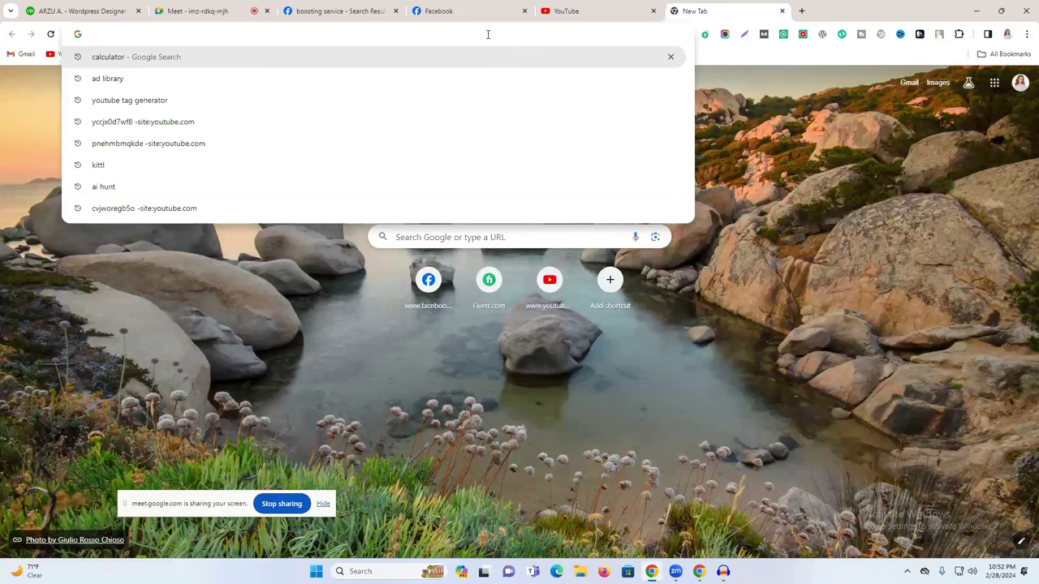
text(billionaireinsideofficial.com)
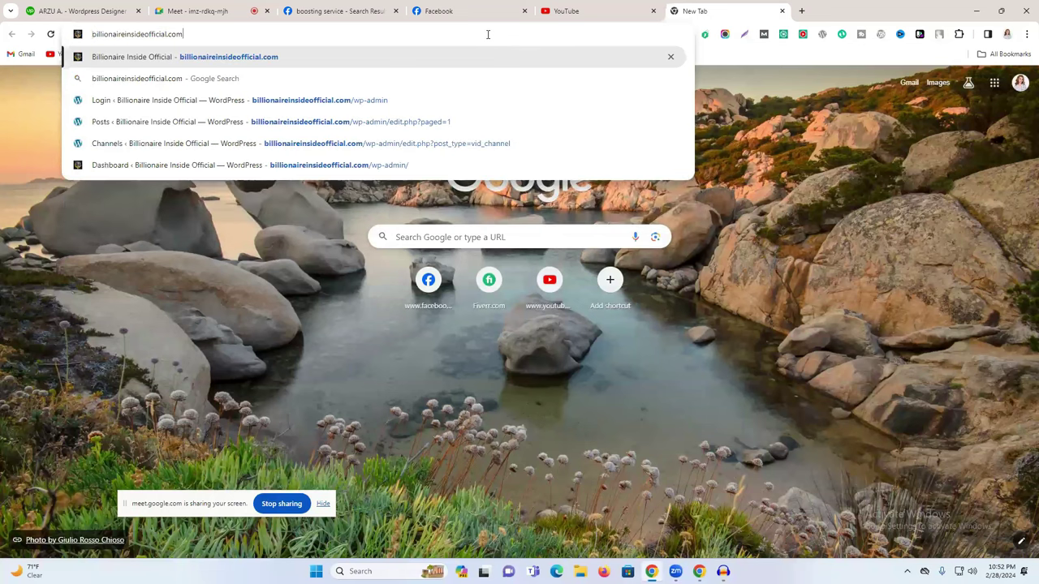
- Go back to the open Facebook home page and bring up the form for creating a new Page
click(538, 8)
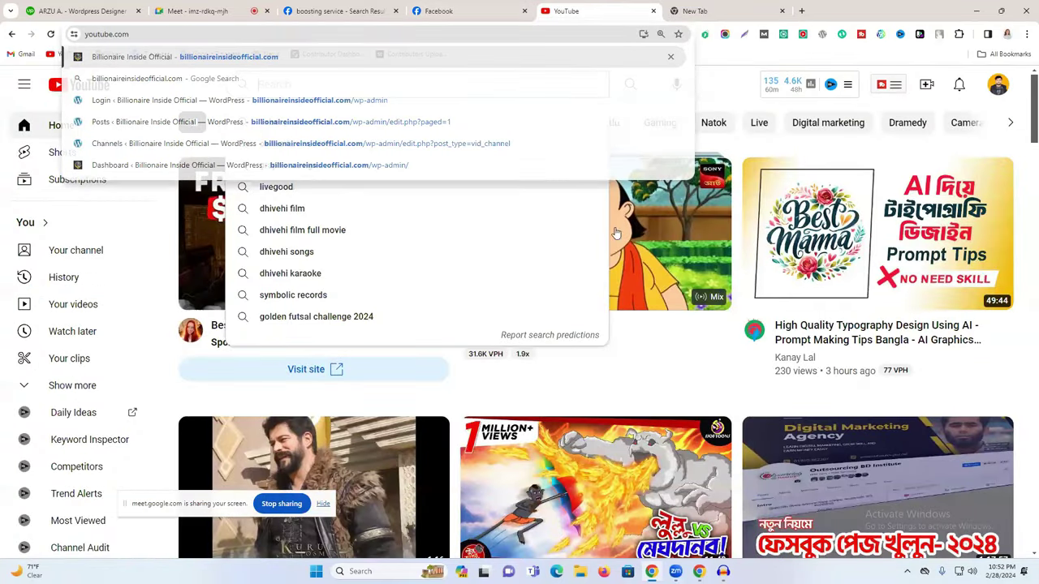
click(514, 16)
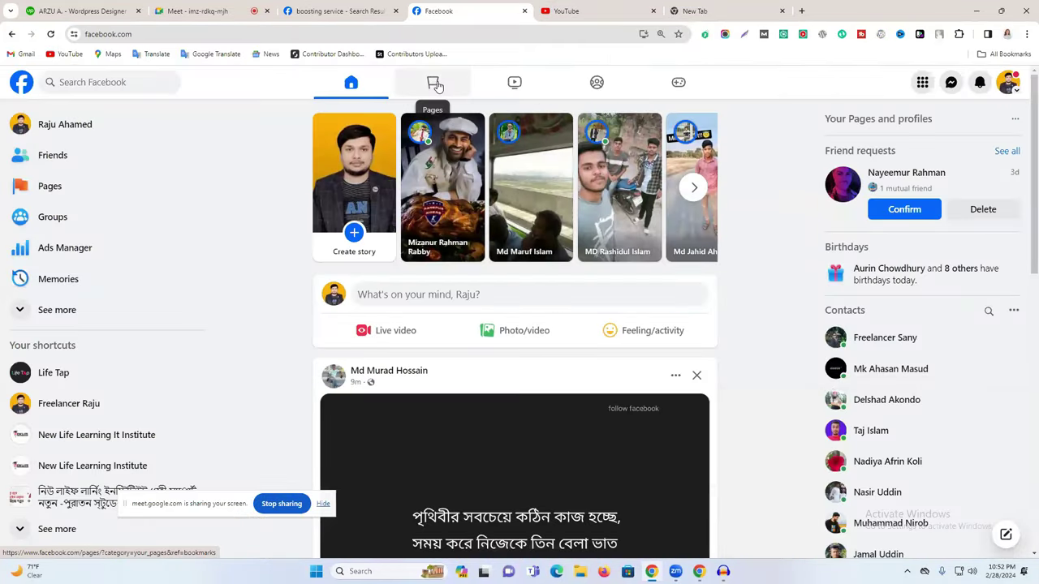
click(432, 88)
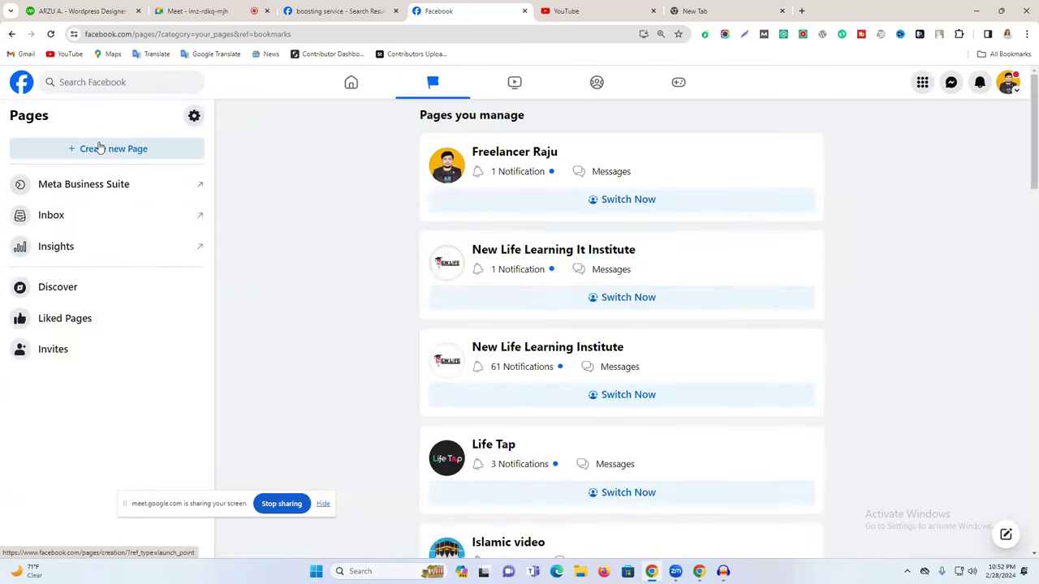
click(117, 153)
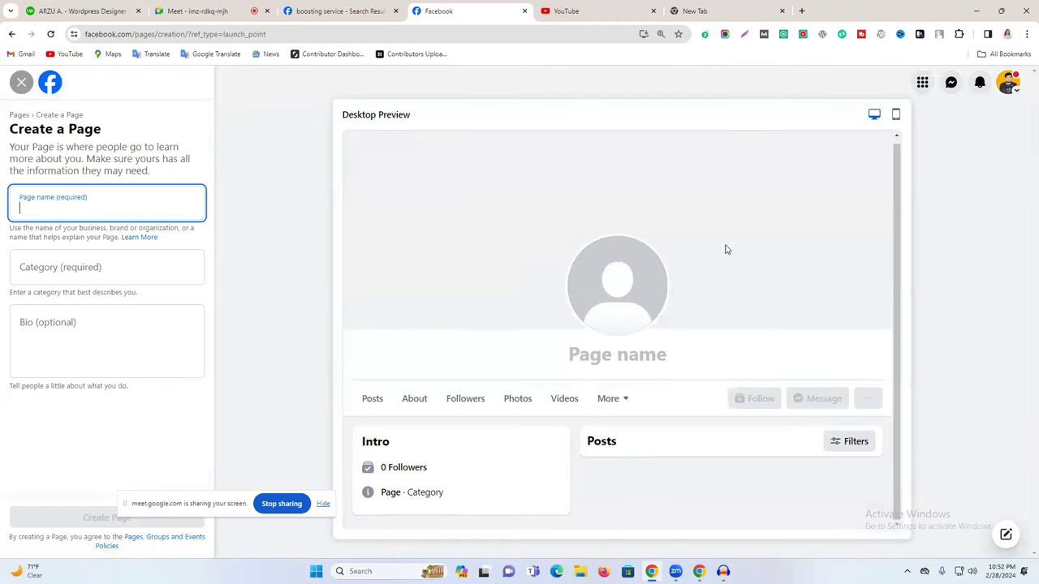
- Load Facebook in the unused new tab and open the Life Tap page from the list of managed Pages
key(ctrl+9)
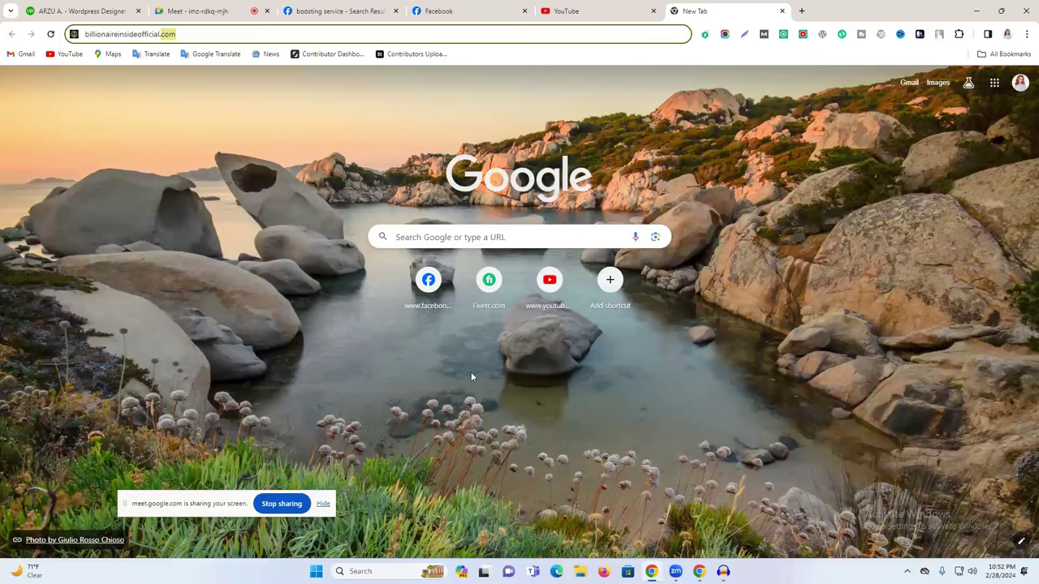
click(427, 297)
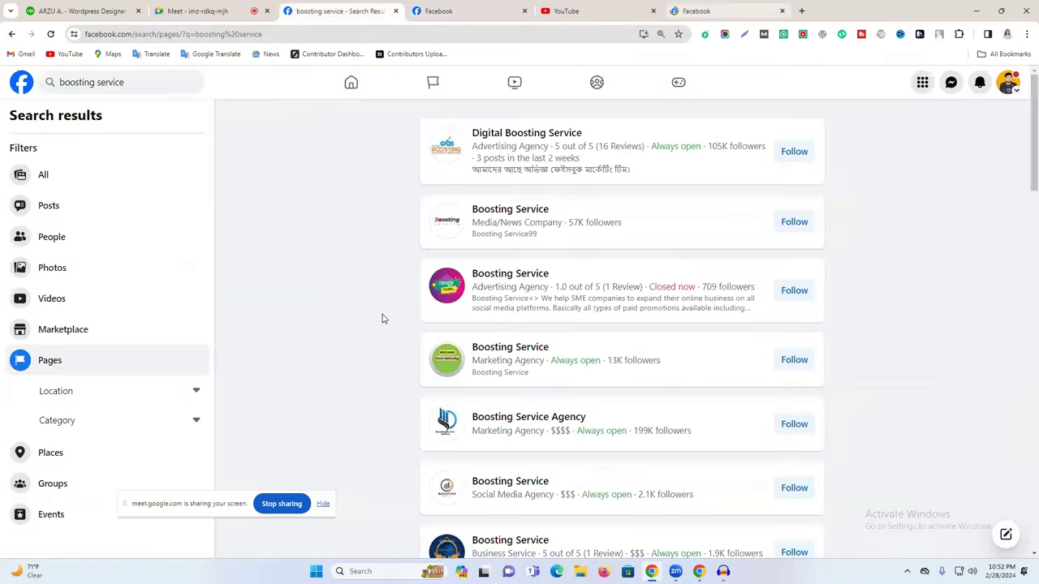
scroll(419, 284, down, 3)
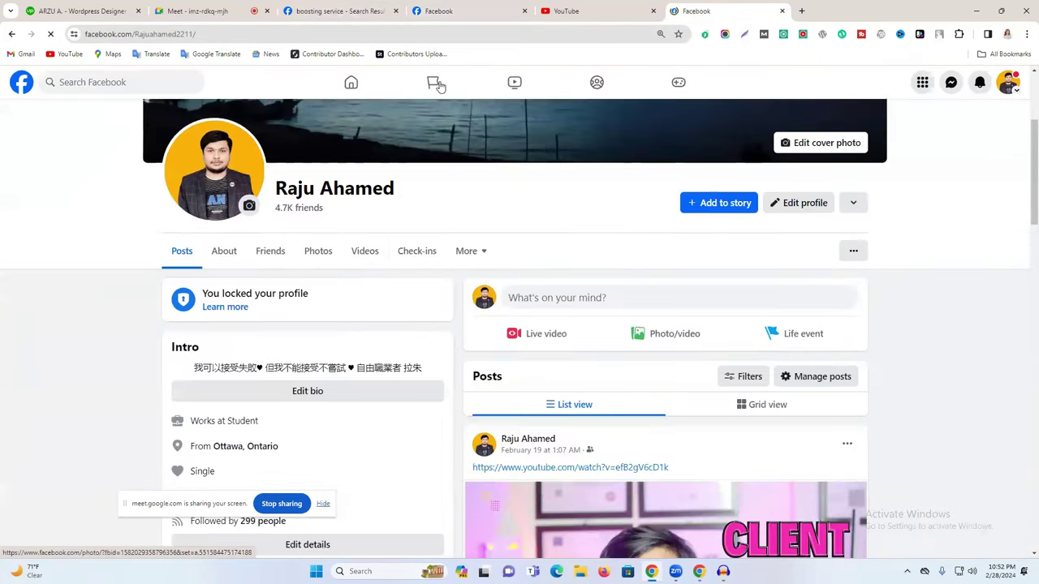
click(436, 84)
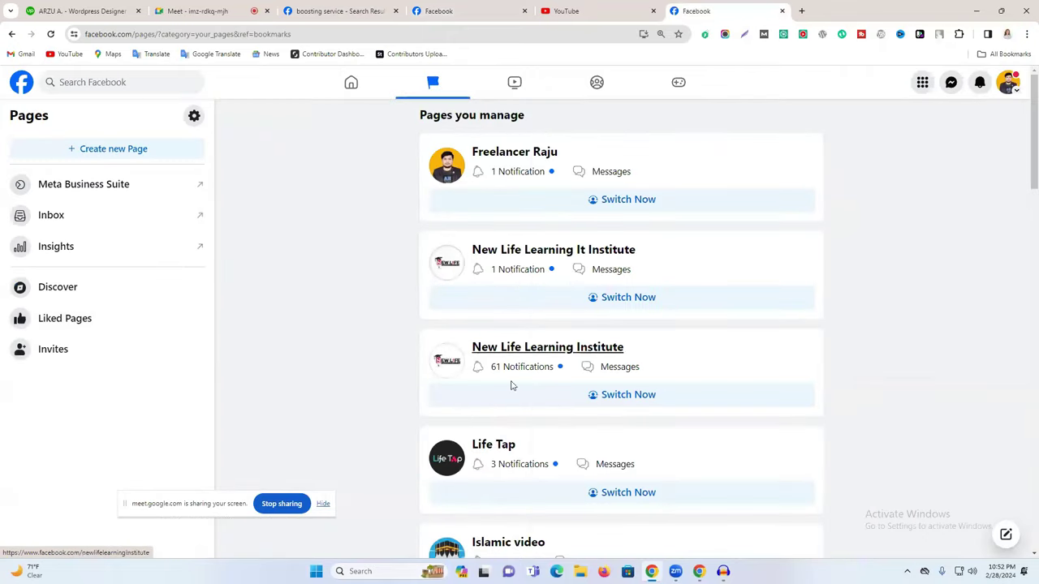
click(500, 452)
scroll(482, 359, down, 2)
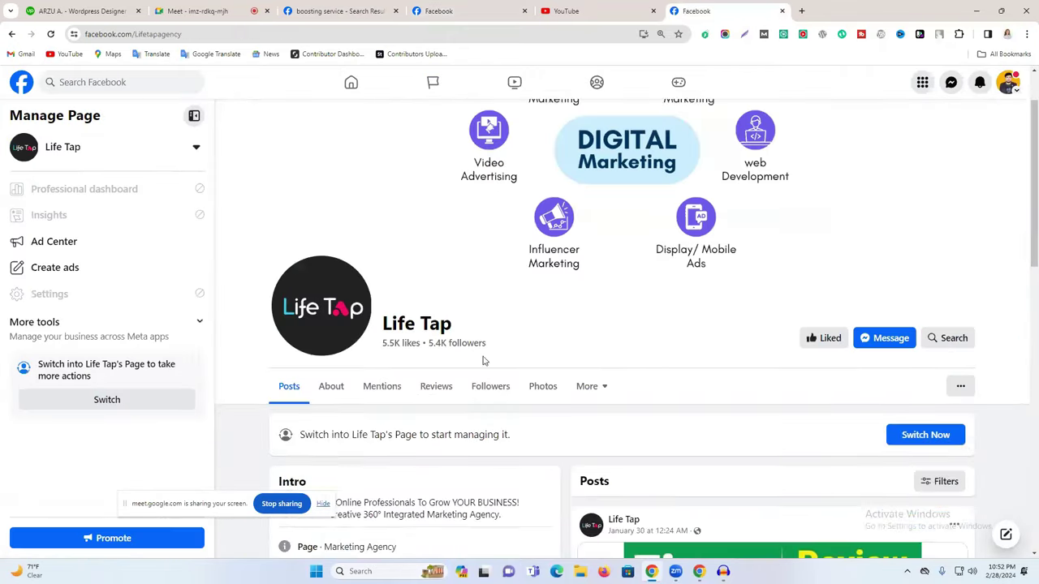
- Copy Life Tap's intro text from "We're Online Professionals" through "Creative 360° Integrated Marketing Agency."
scroll(484, 358, down, 2)
triple_click(446, 266)
click(305, 260)
drag(312, 253, 519, 271)
key(ctrl+c)
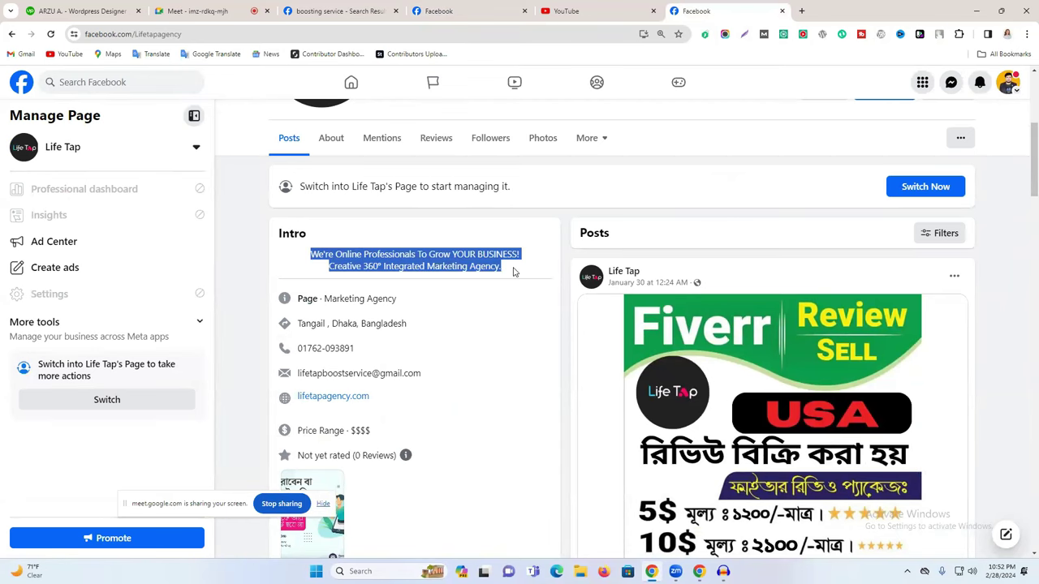
- Send the copied intro text to the most recent contact in Messenger and close the chat
click(950, 81)
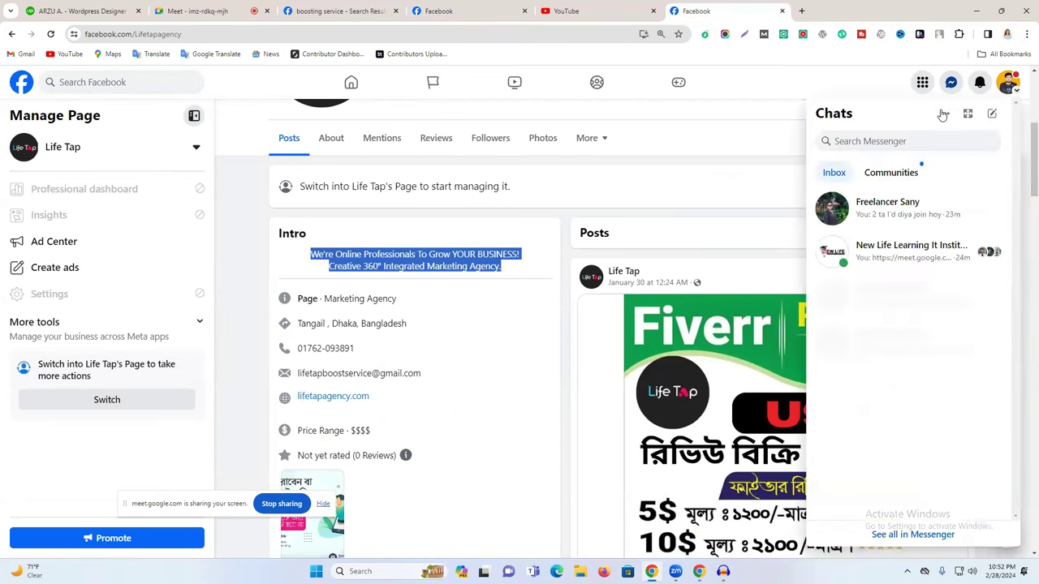
click(898, 230)
key(ctrl+v)
key(Return)
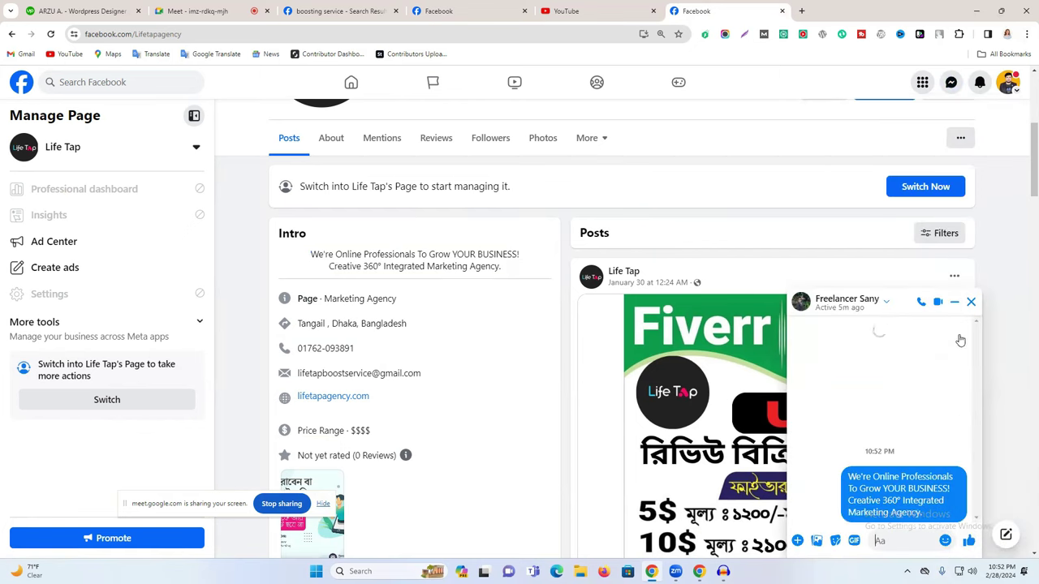
click(971, 301)
- Return to the Create a Page form and enter "Creative 360" as the page name
click(568, 11)
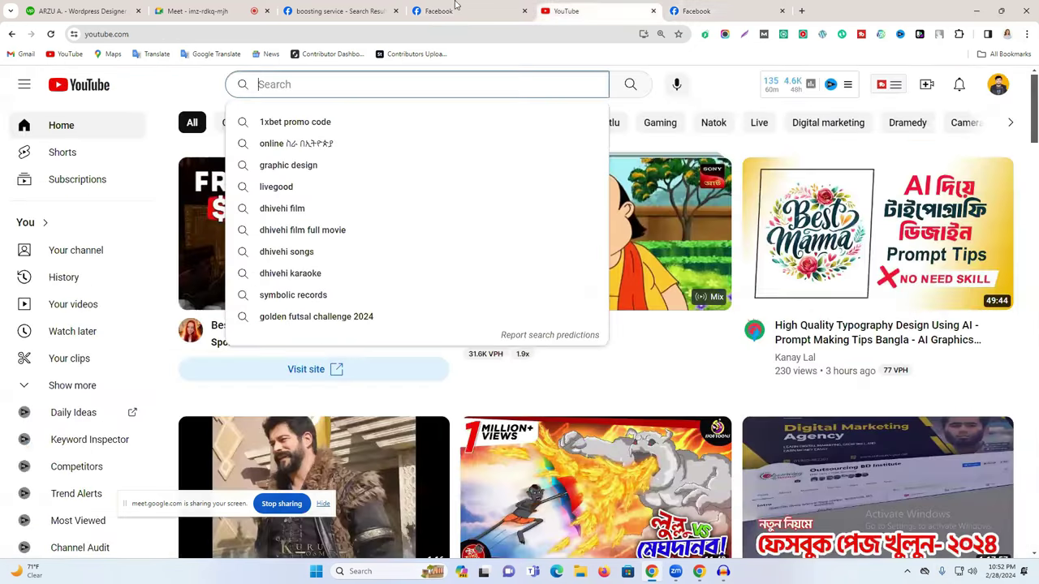
click(339, 10)
click(499, 8)
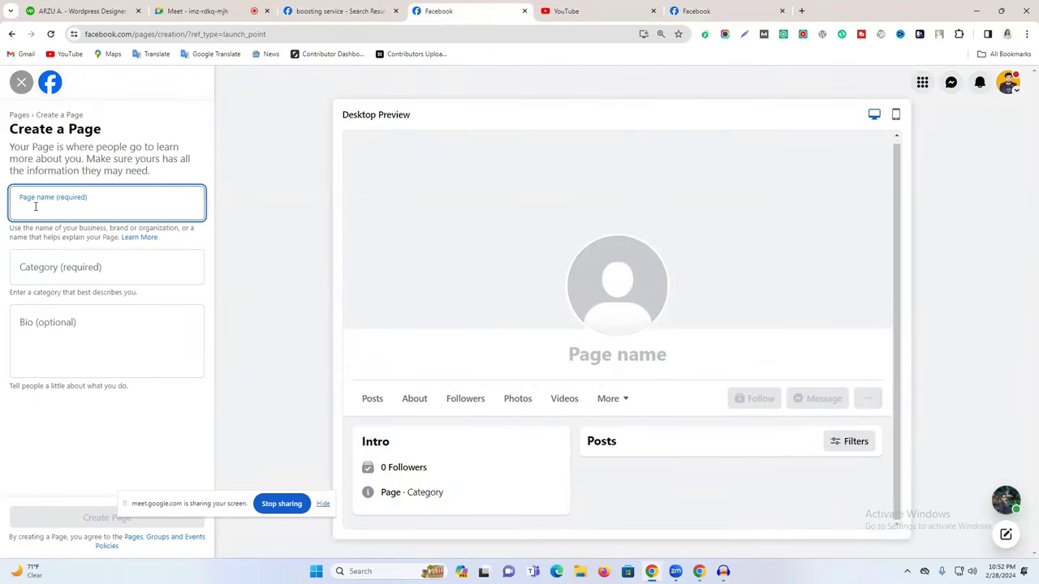
text(Creat)
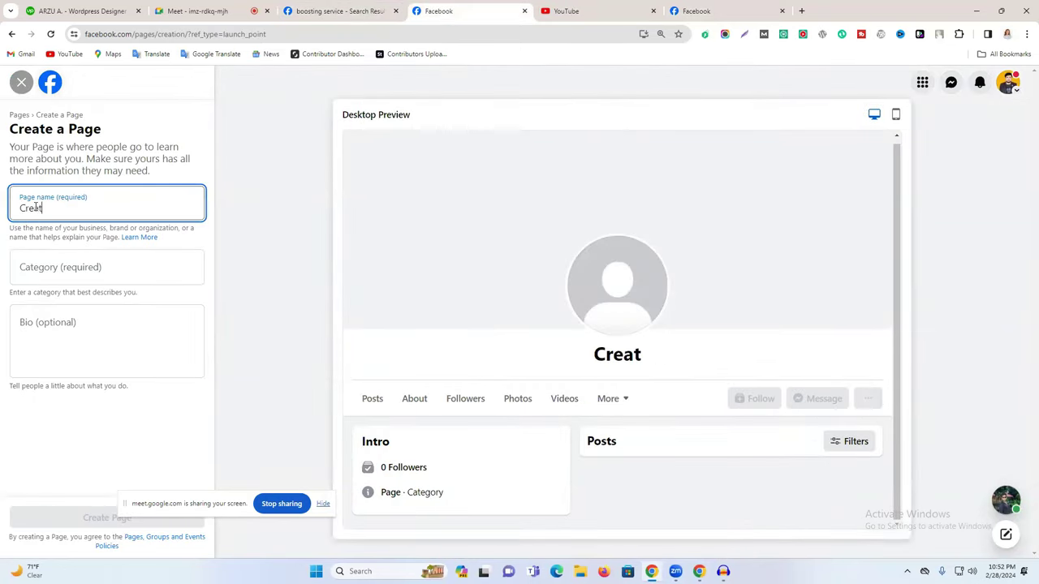
text(ive )
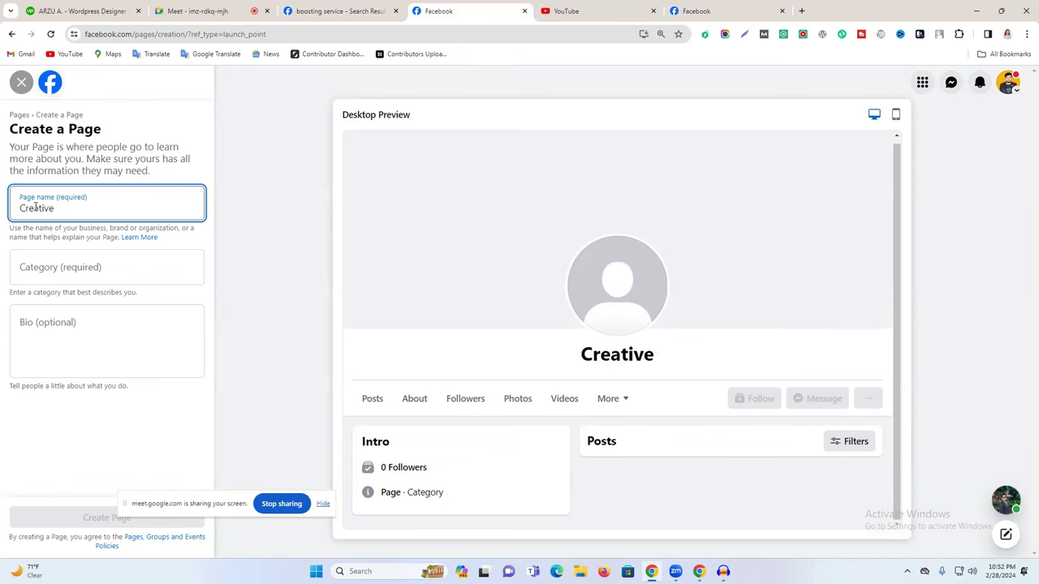
text(360)
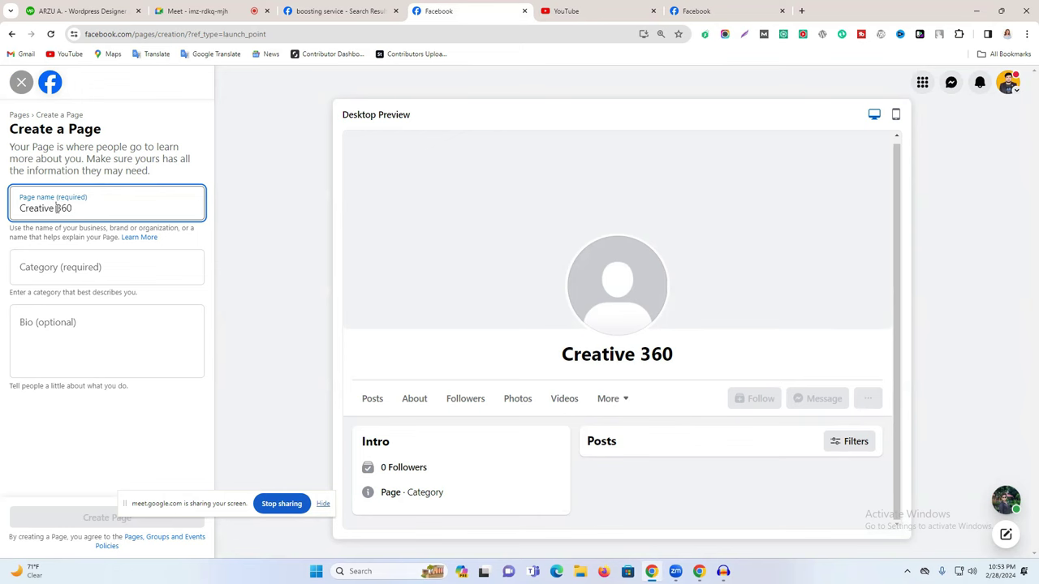
- Remove "360" from the page name and make it "Creative Agecny"
key(BackSpace)
key(BackSpace)
key(BackSpace)
key(BackSpace)
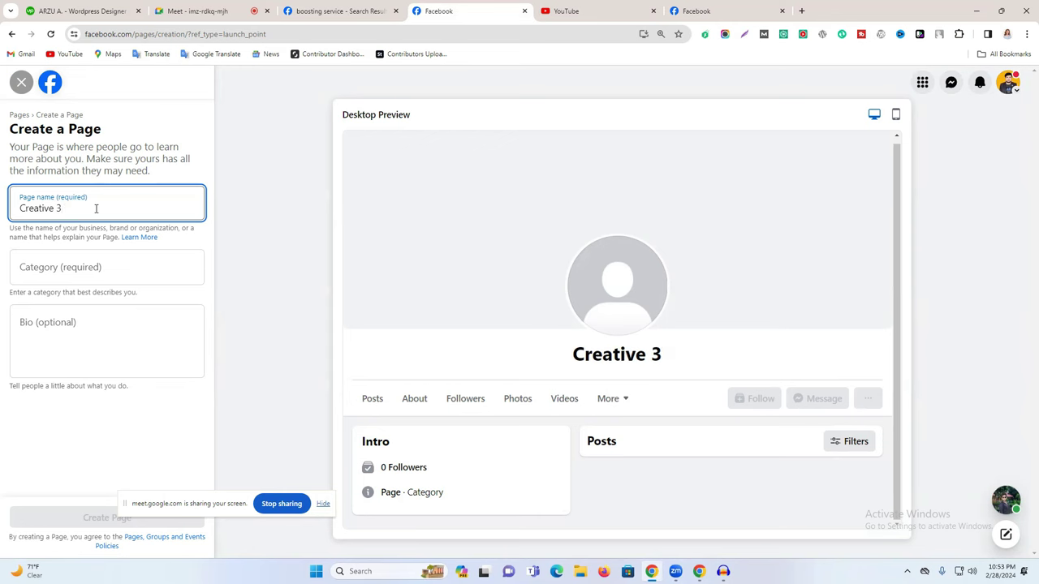
text(Agecny)
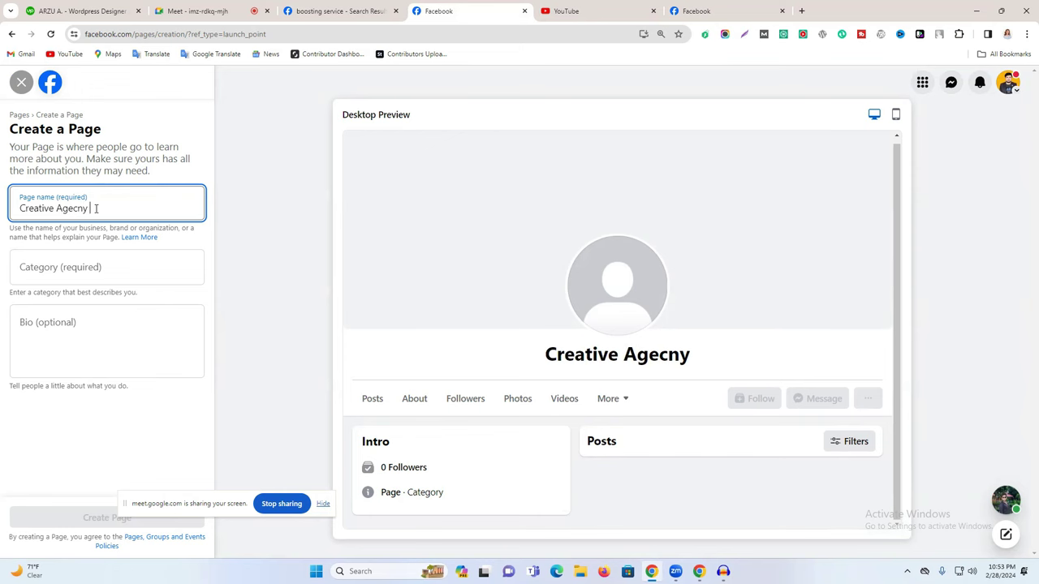
- Insert "digital" after "Creative" in the page name and retype the last word as "Agancy"
text(digital)
key(BackSpace)
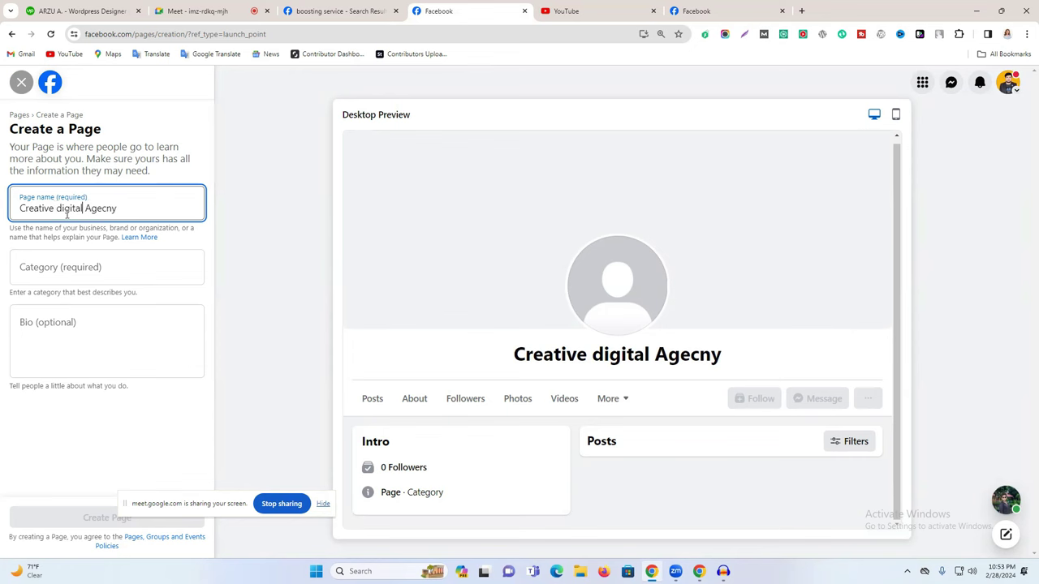
double_click(108, 208)
text(A)
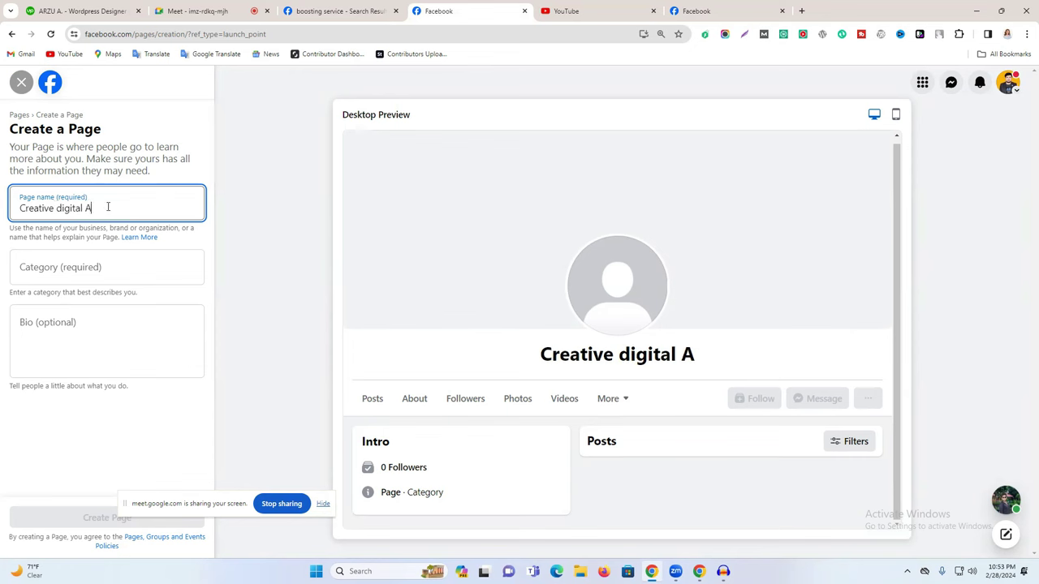
text(gancy)
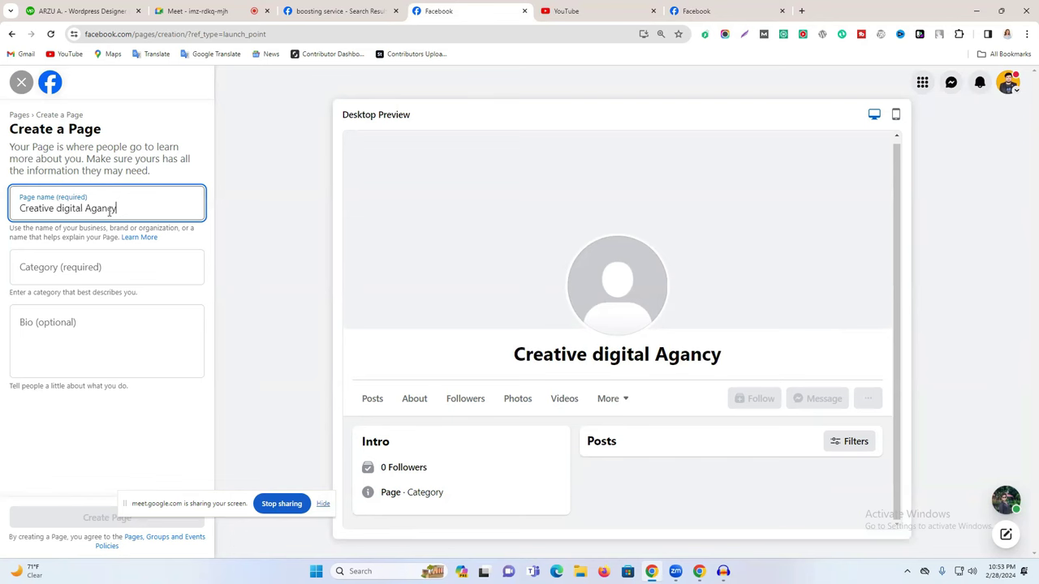
- Replace everything after "Creative" so that the page name reads "Creative Digital Agency"
double_click(110, 211)
drag(60, 210, 136, 203)
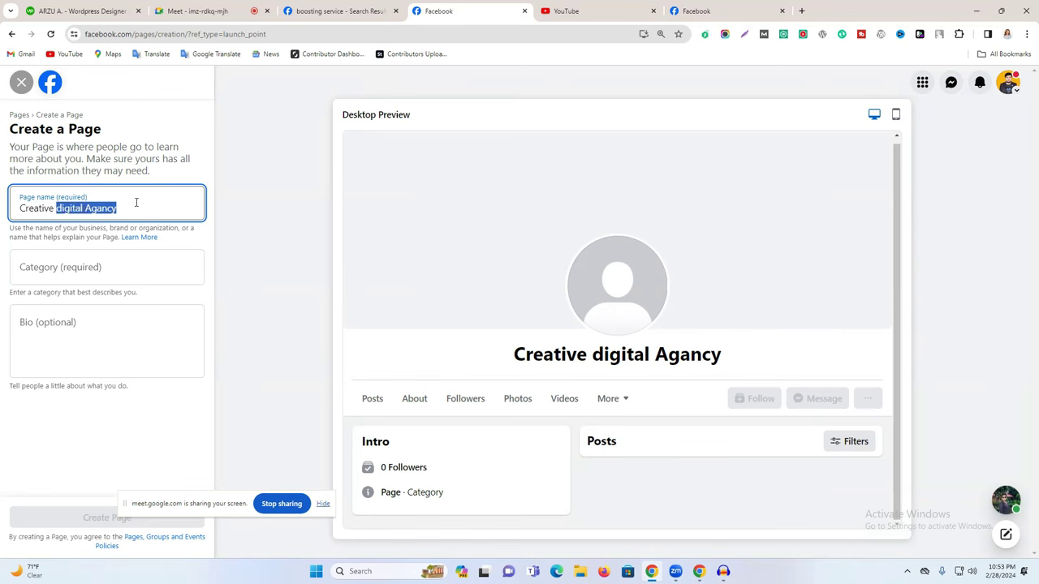
text(Digital )
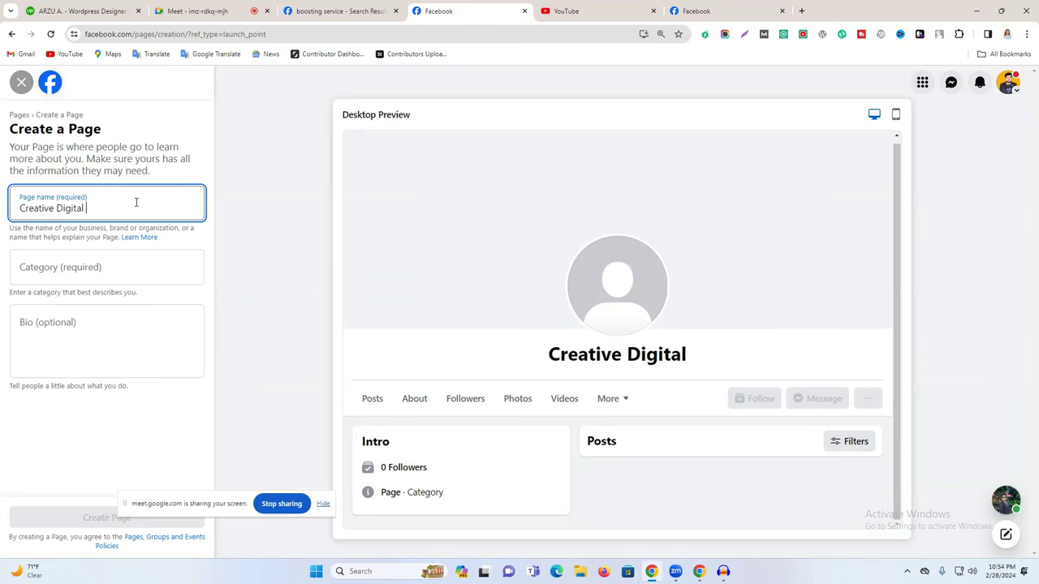
text(Ag)
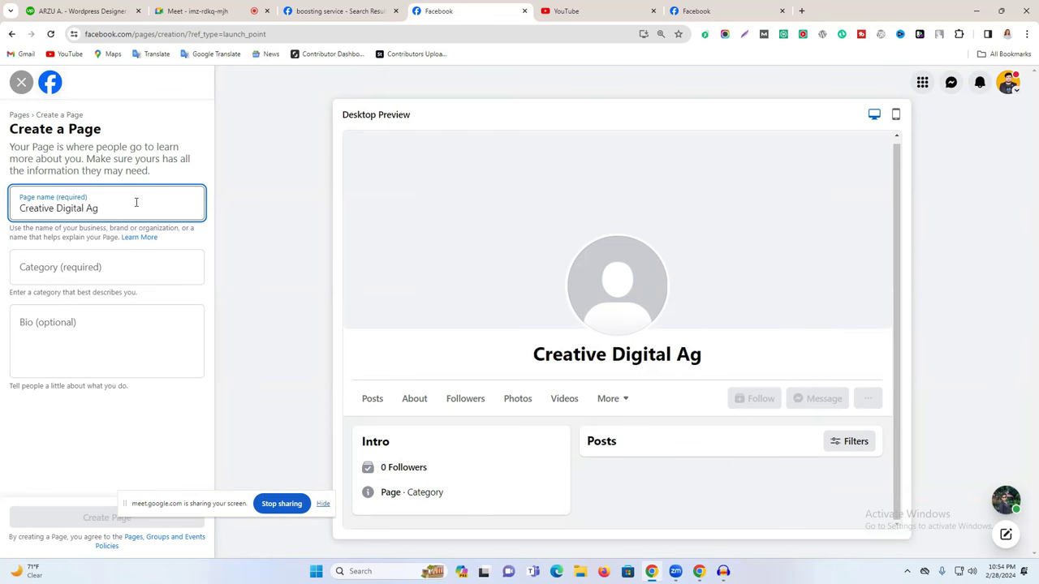
text(ency)
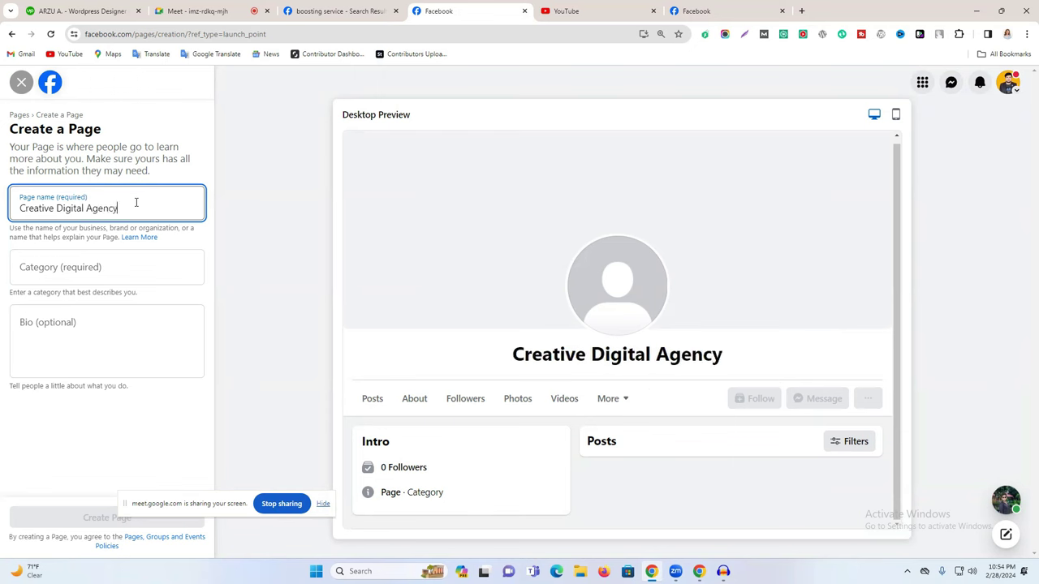
triple_click(66, 209)
- Add the categories Marketing Agency, Social Media Agency and Advertising Agency to the new page
click(76, 278)
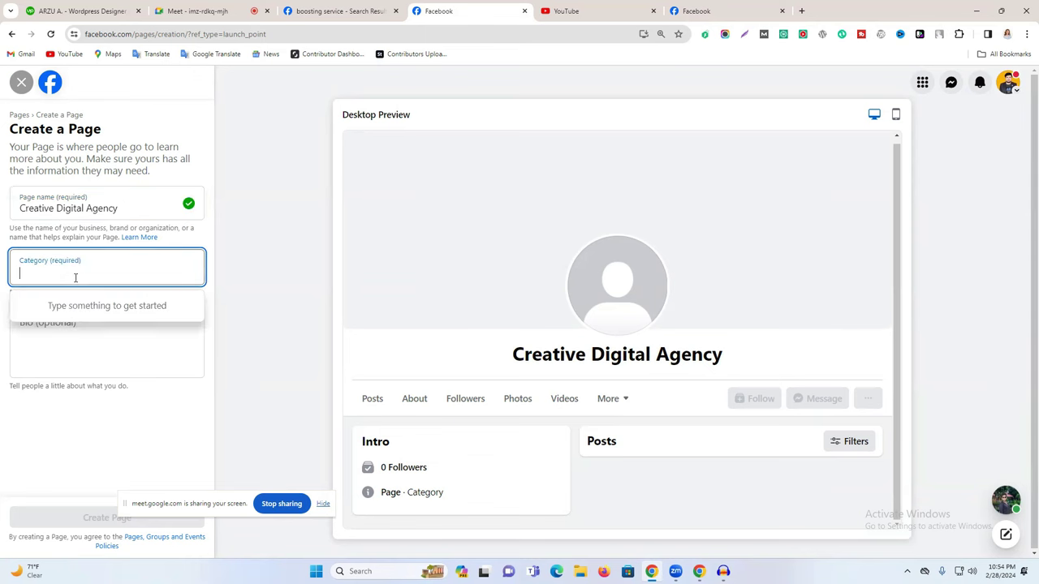
text(A)
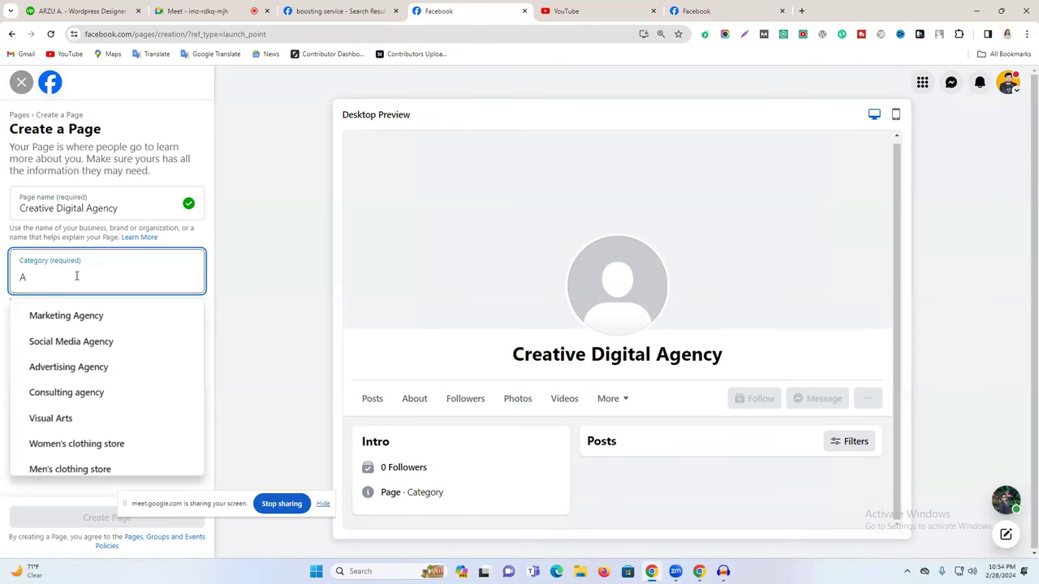
click(84, 316)
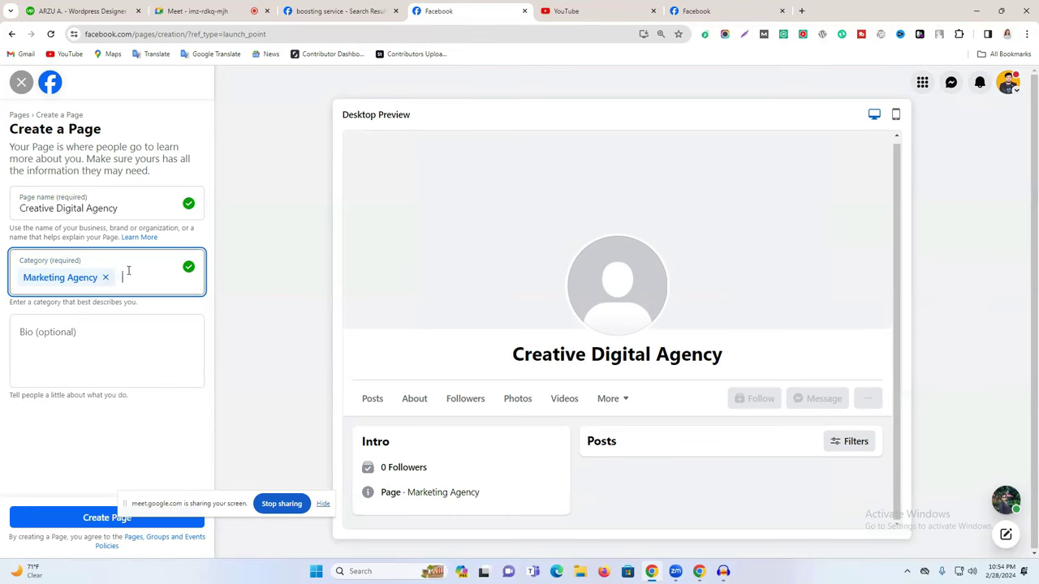
text(a)
click(111, 319)
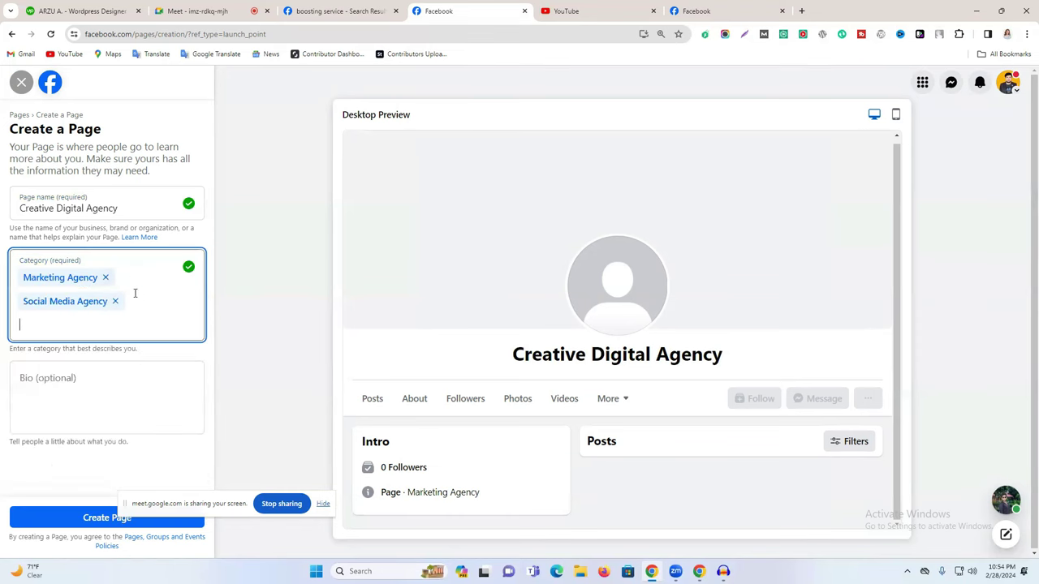
text(a)
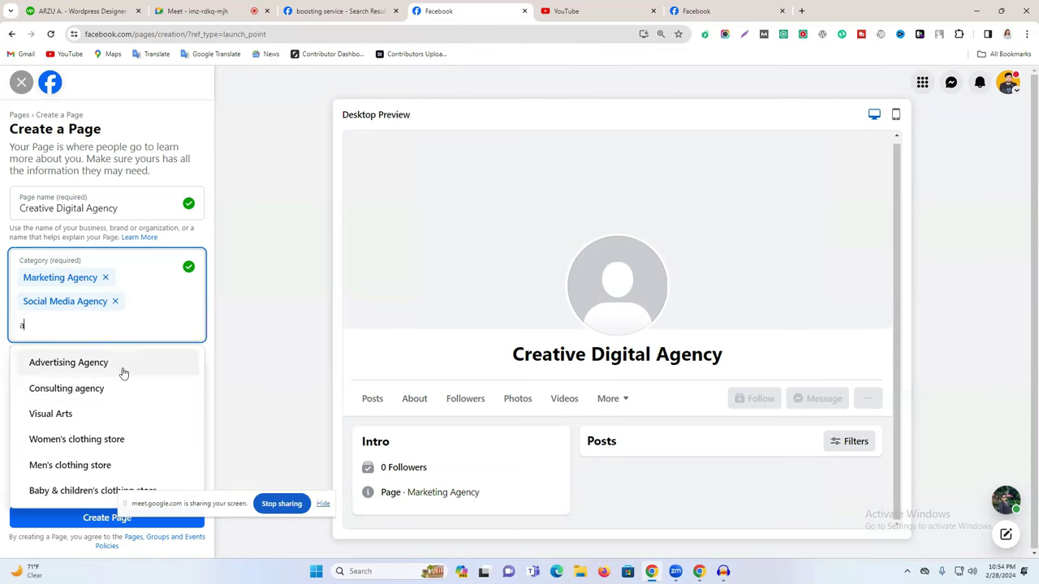
click(122, 372)
- Copy the two-line intro text from the Life Tap page into the new page's bio and submit the page for creation
click(102, 368)
click(714, 10)
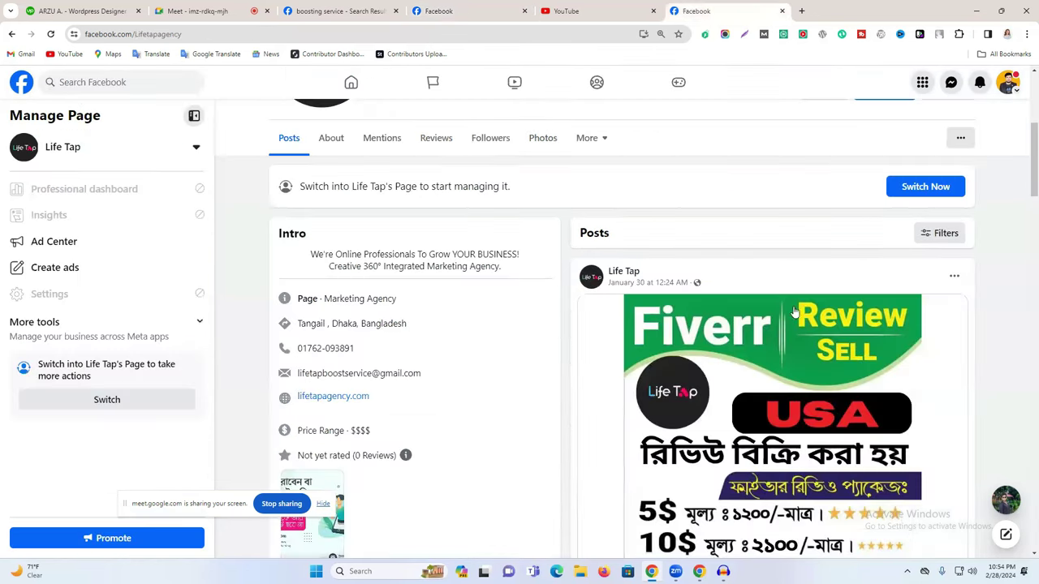
triple_click(391, 254)
drag(516, 268, 284, 261)
key(ctrl+c)
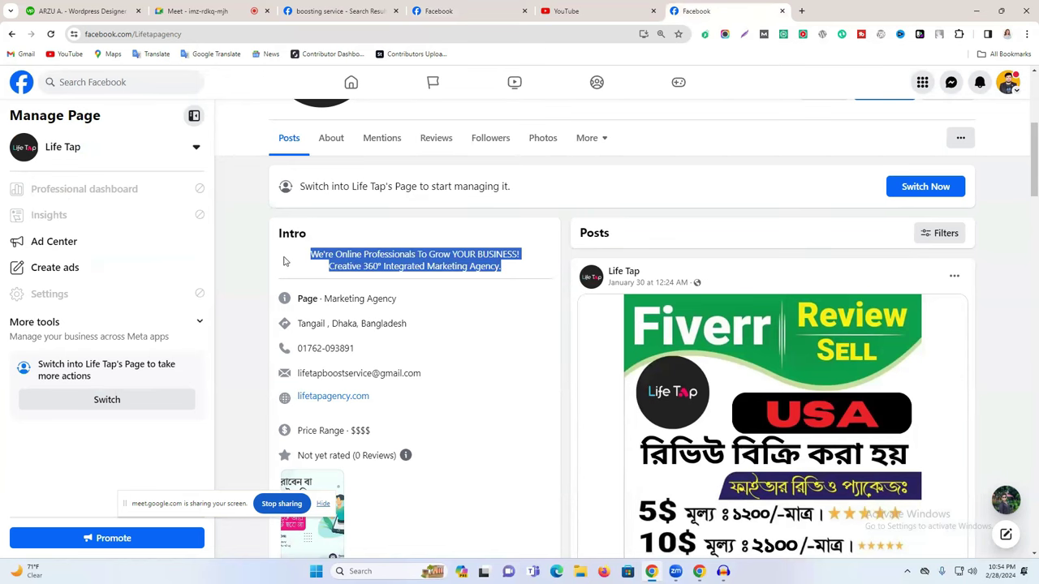
click(334, 8)
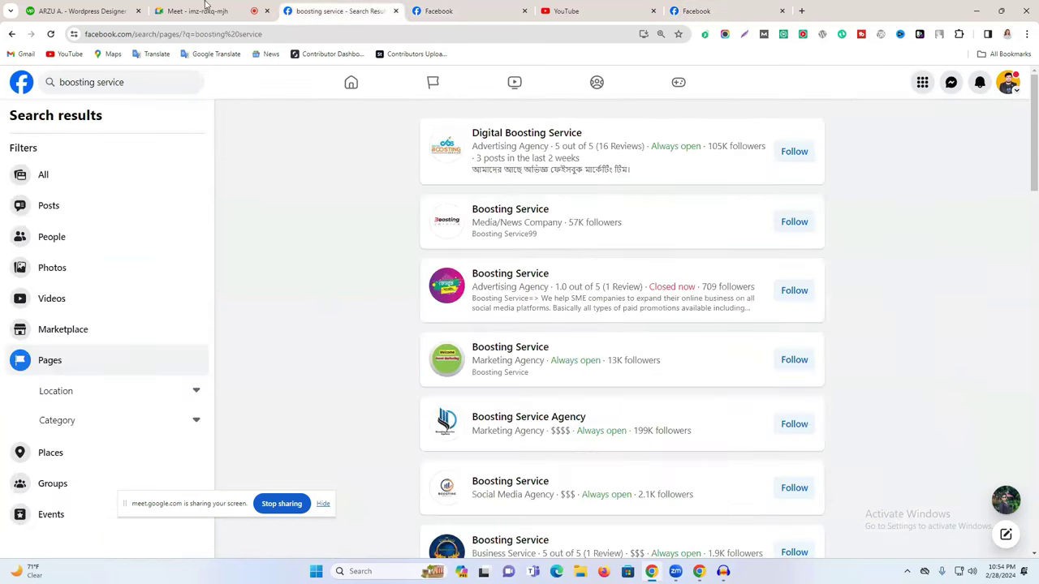
click(502, 4)
key(ctrl+v)
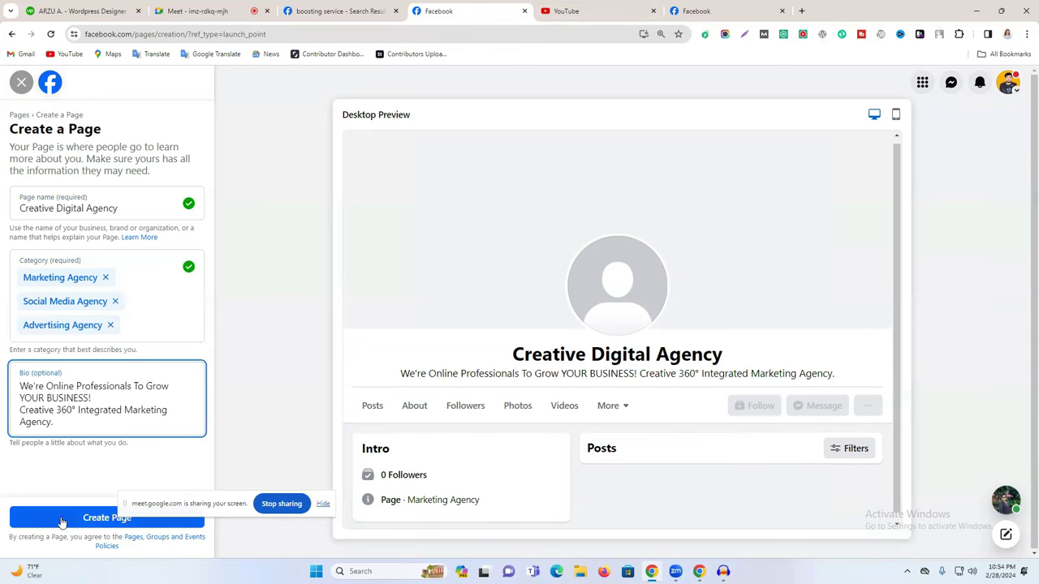
click(195, 503)
click(121, 517)
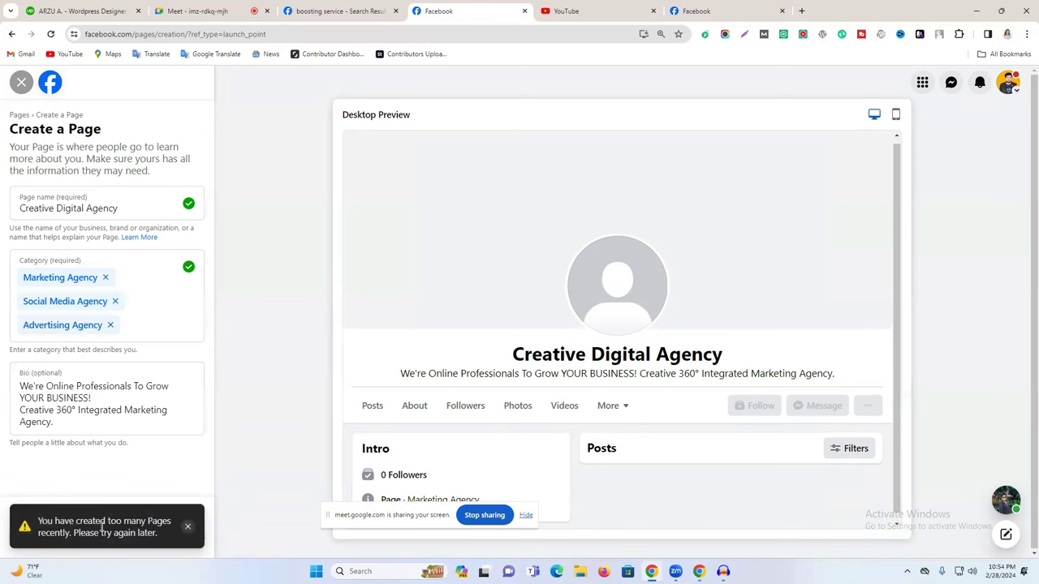
- Copy the error message from the Create a Page form and translate it from English into Bengali in Google Translate
triple_click(101, 527)
key(ctrl+c)
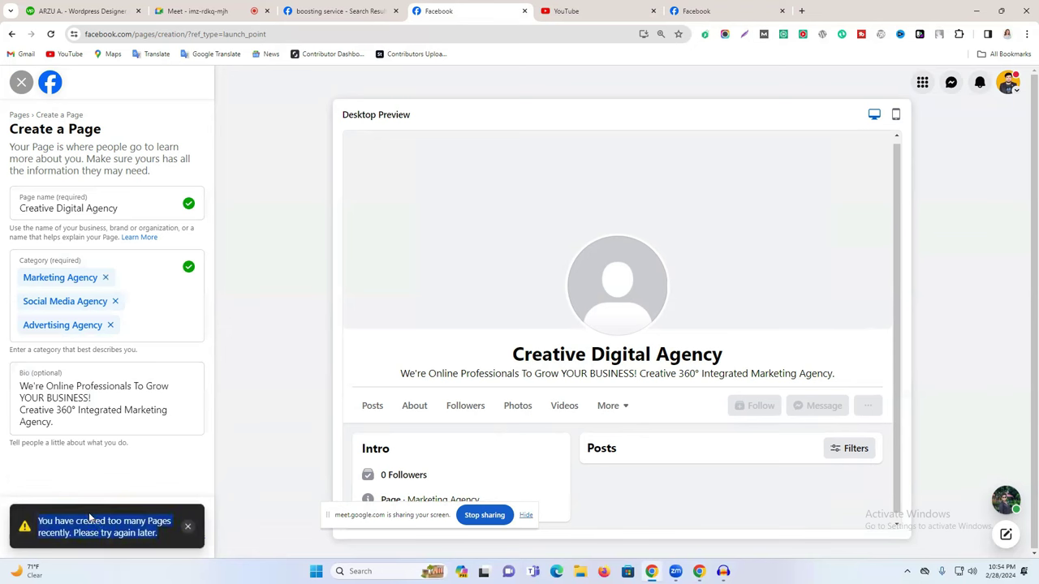
click(800, 10)
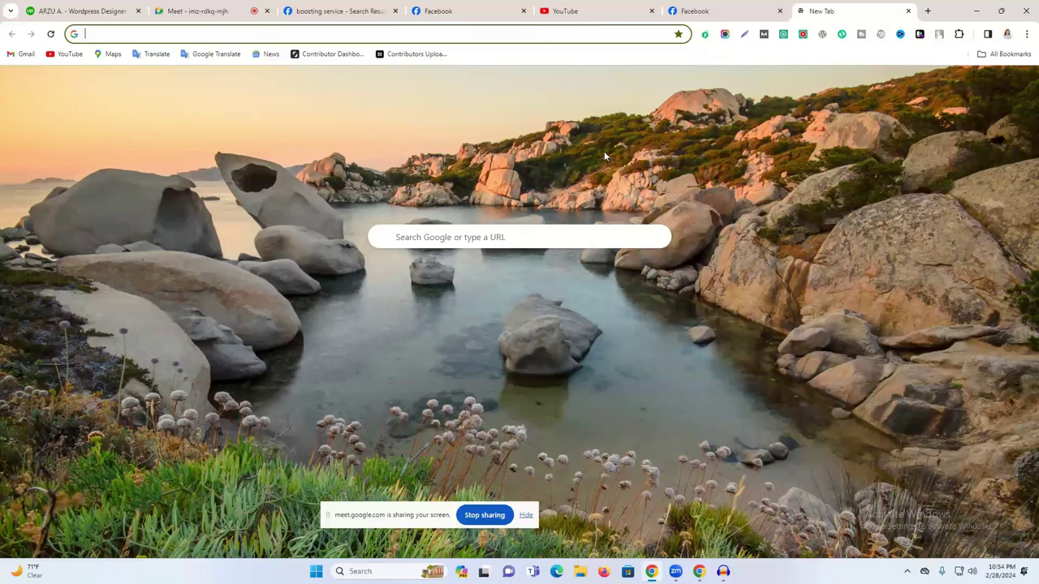
text(tr)
key(Return)
click(497, 178)
key(ctrl+v)
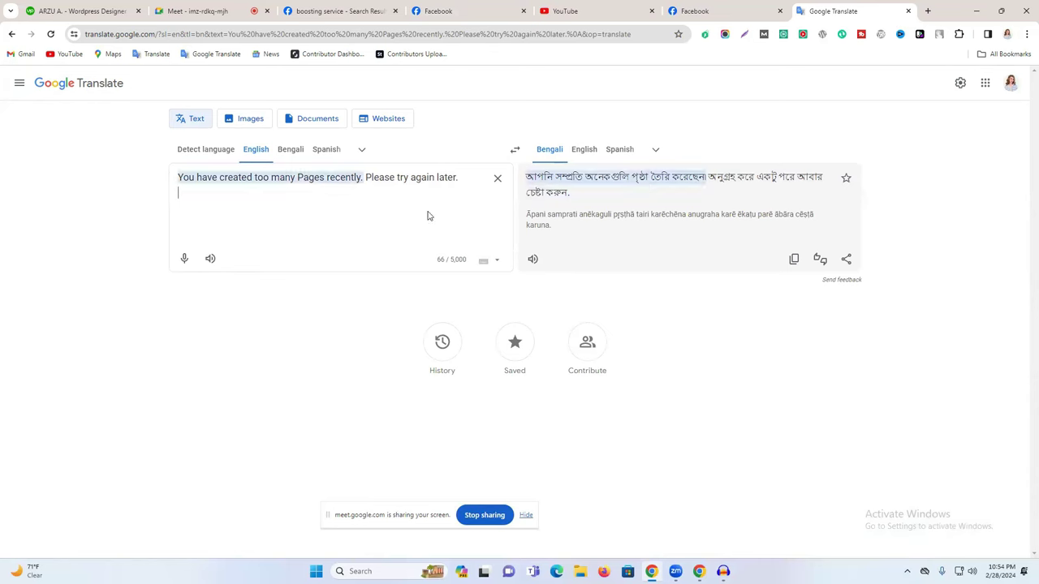
click(497, 178)
- Return to the Create a Page form and highlight the page name
click(760, 6)
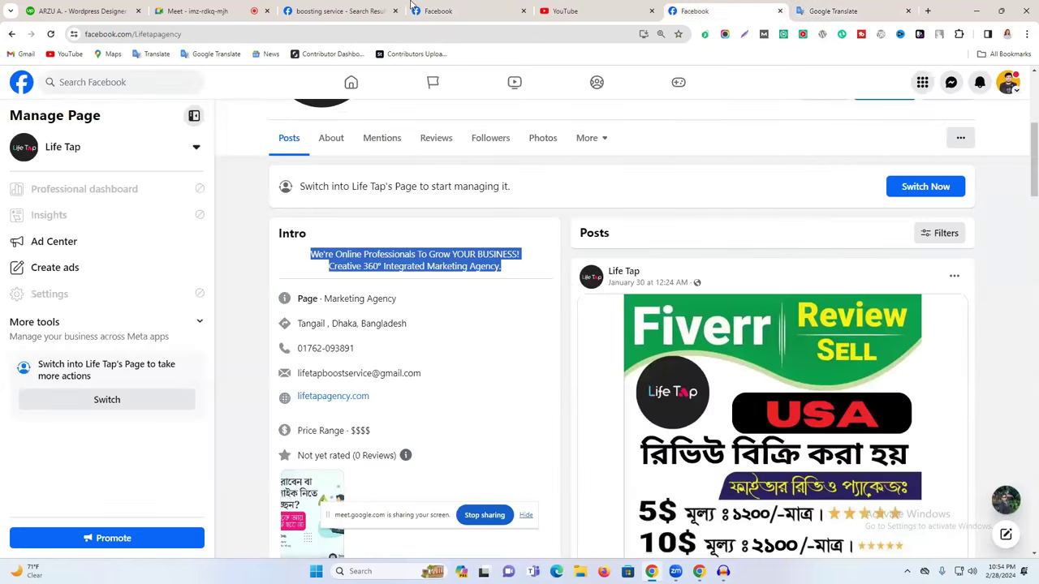
click(413, 7)
click(335, 7)
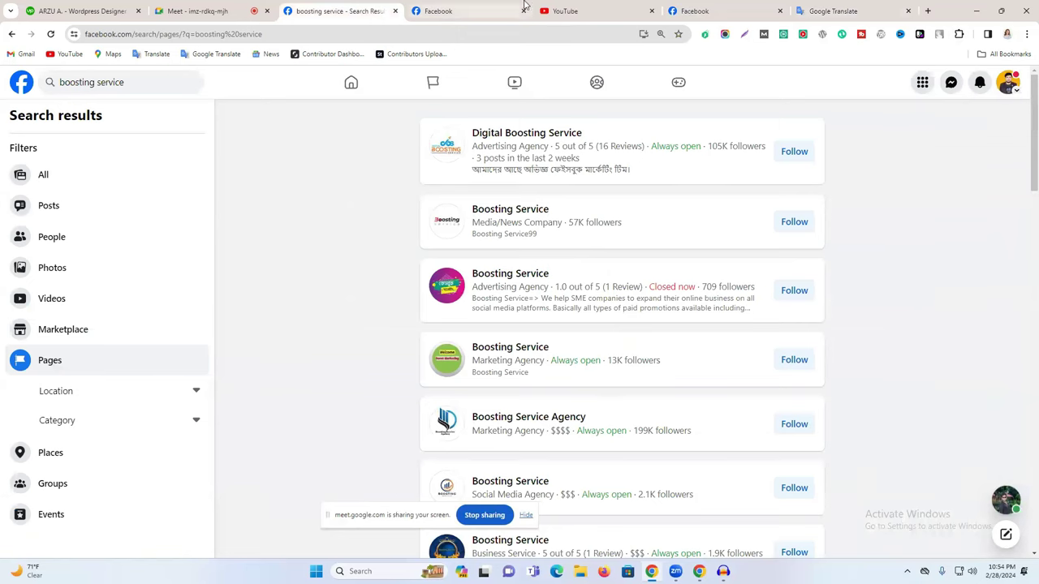
click(490, 6)
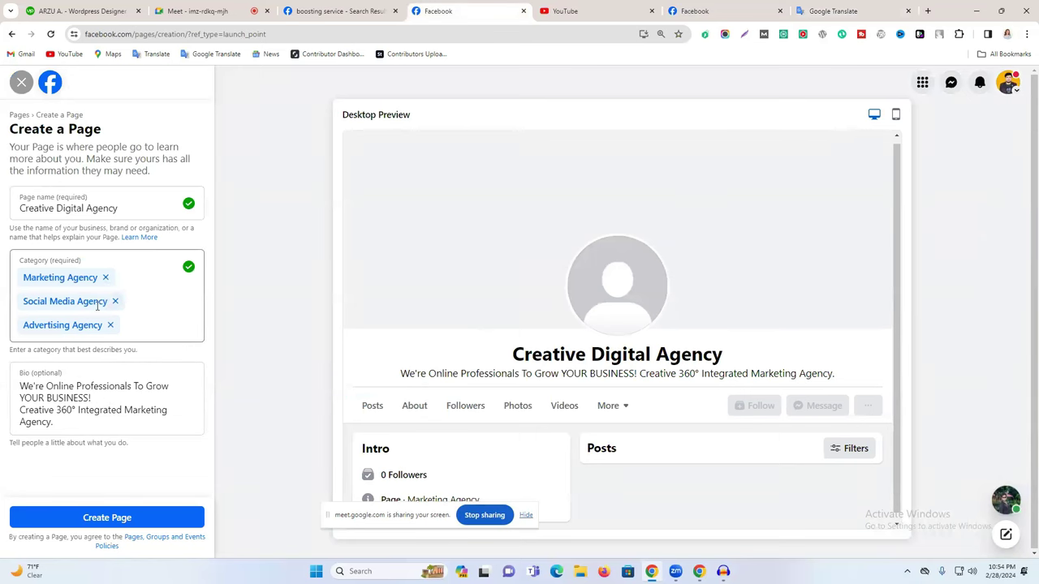
triple_click(77, 211)
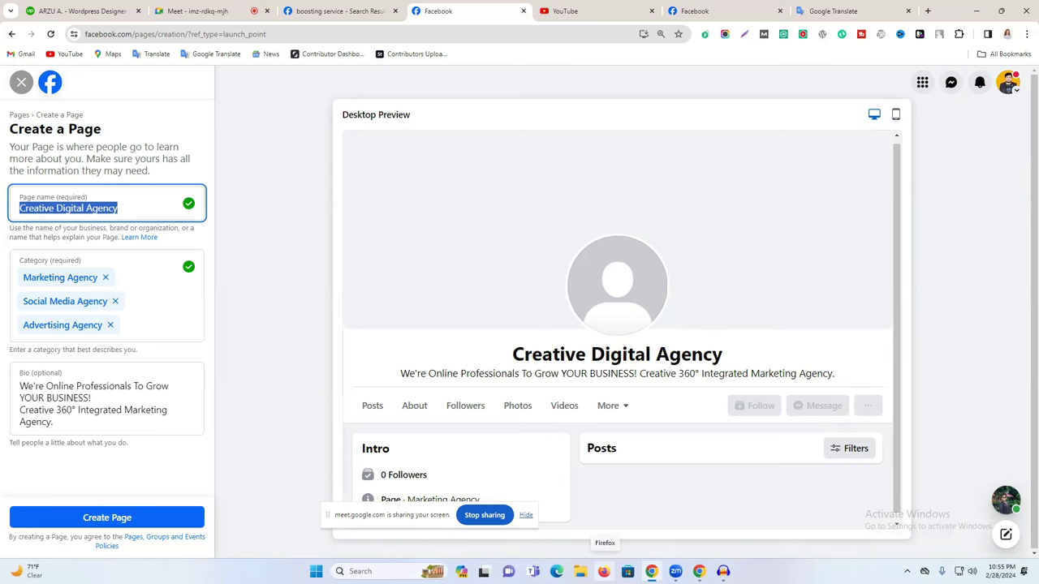
- Switch to Firefox, open Fiverr and search for "facebook page create and setup"
click(604, 571)
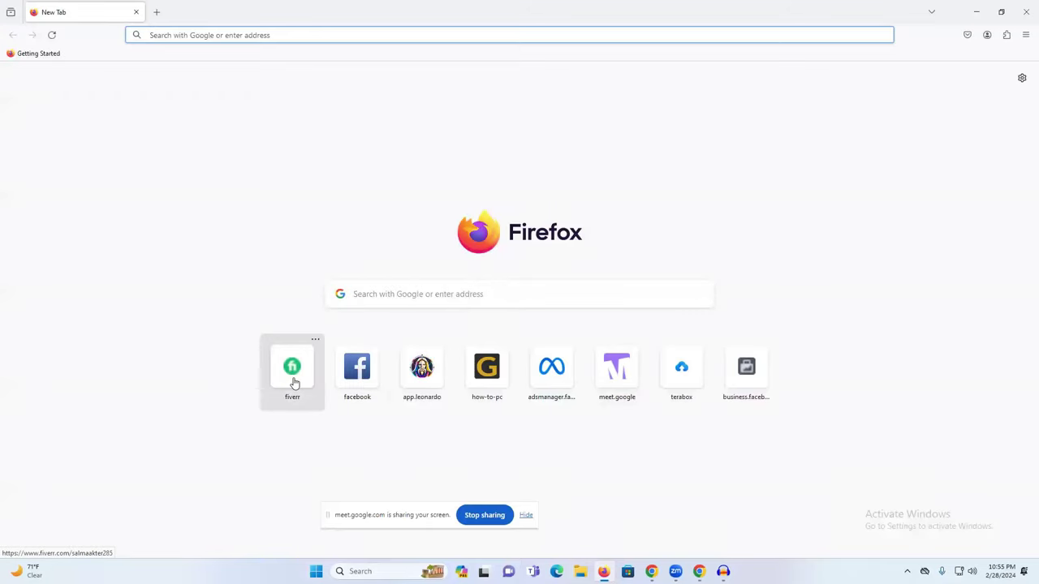
click(294, 383)
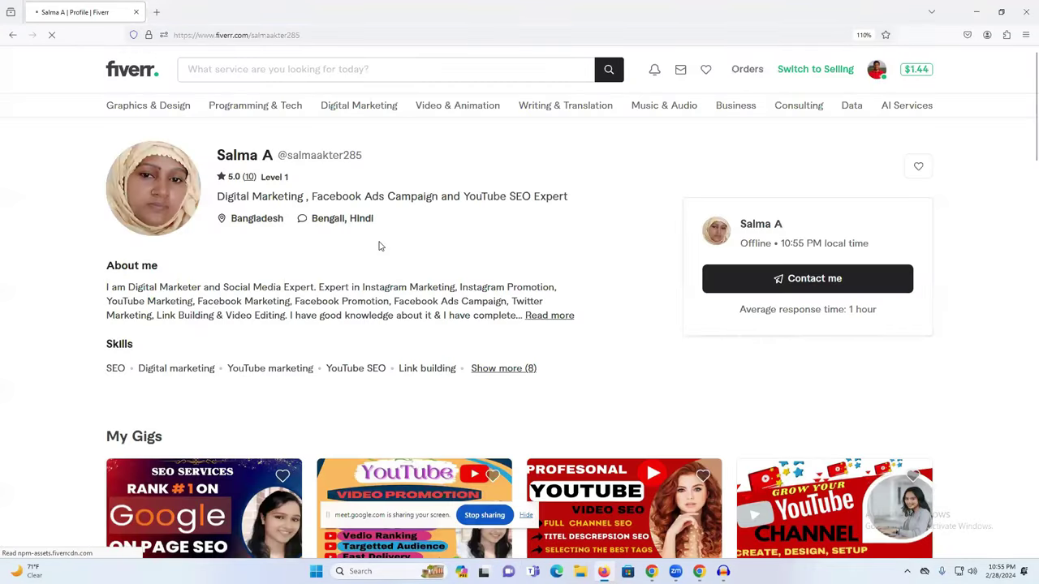
click(263, 71)
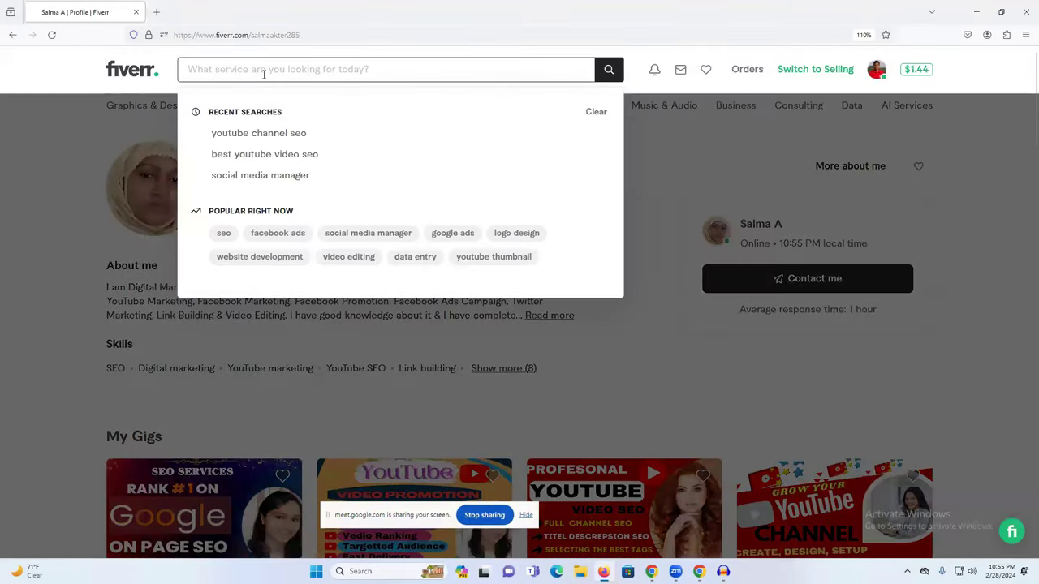
text(facebook)
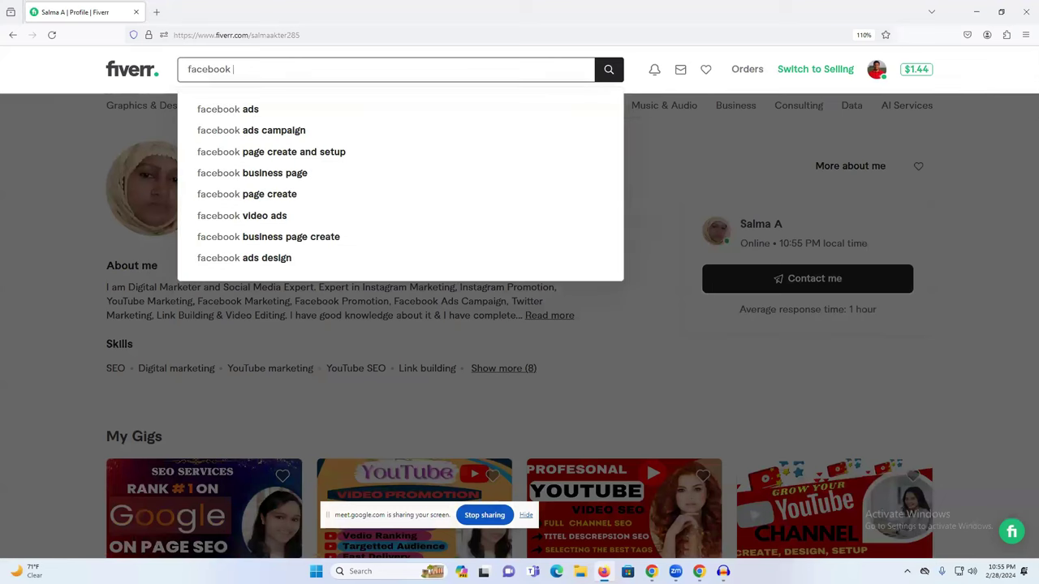
click(323, 151)
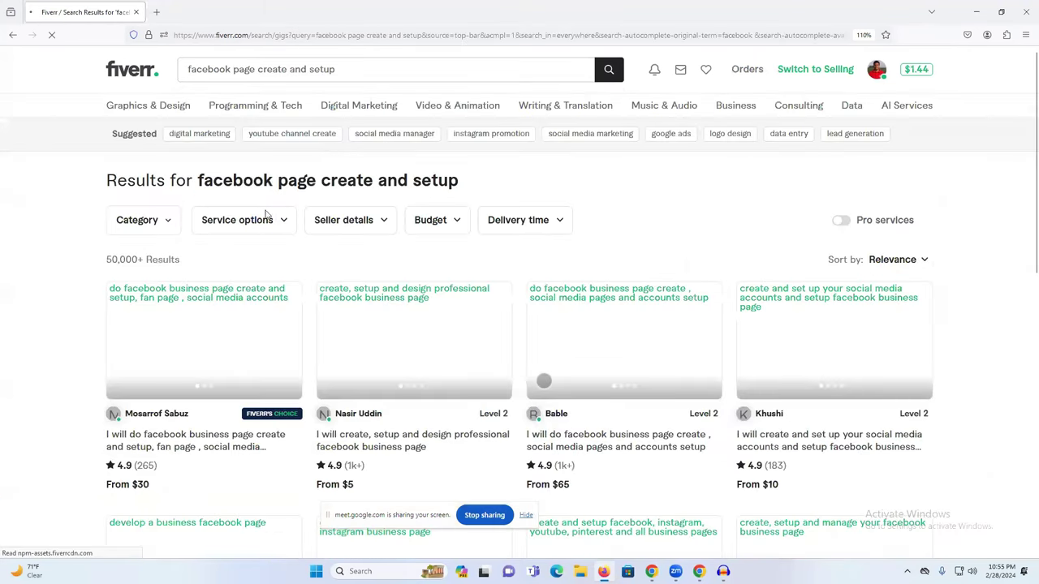
- Examine the number of results and the competing gigs for Facebook page creation and setup, including their prices and ratings
scroll(583, 259, down, 2)
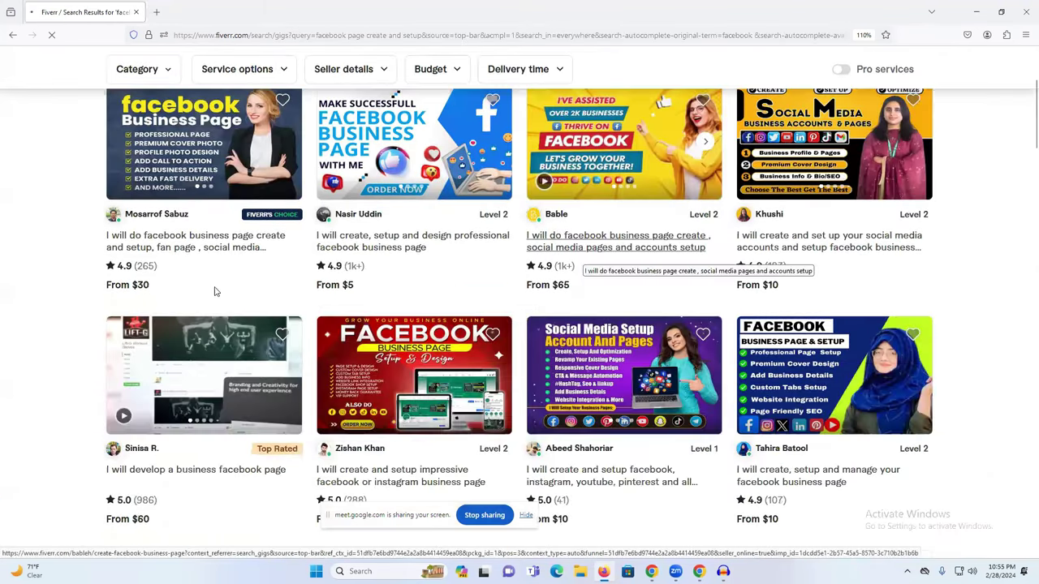
scroll(536, 311, down, 1)
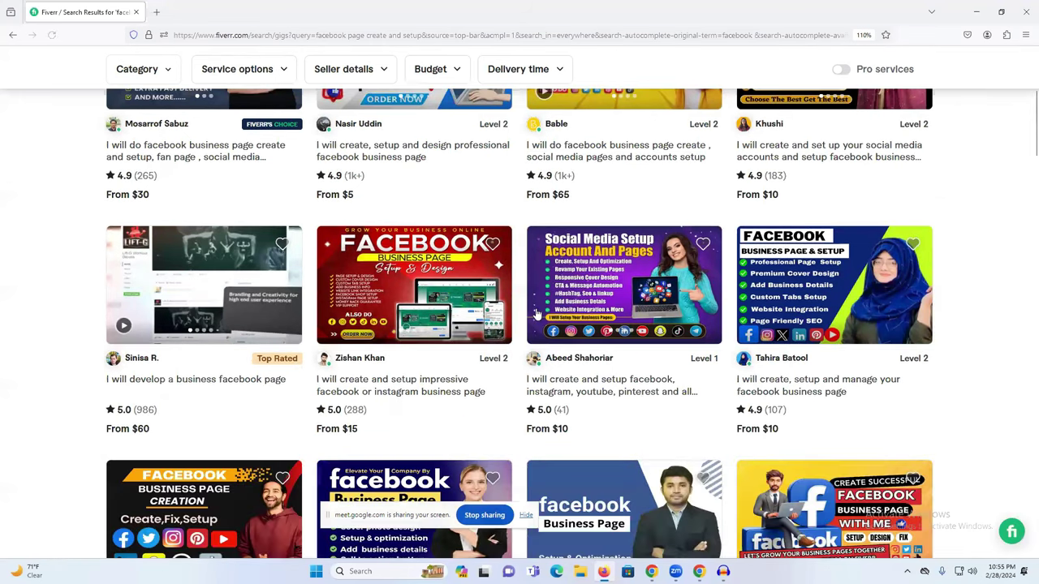
scroll(535, 313, down, 3)
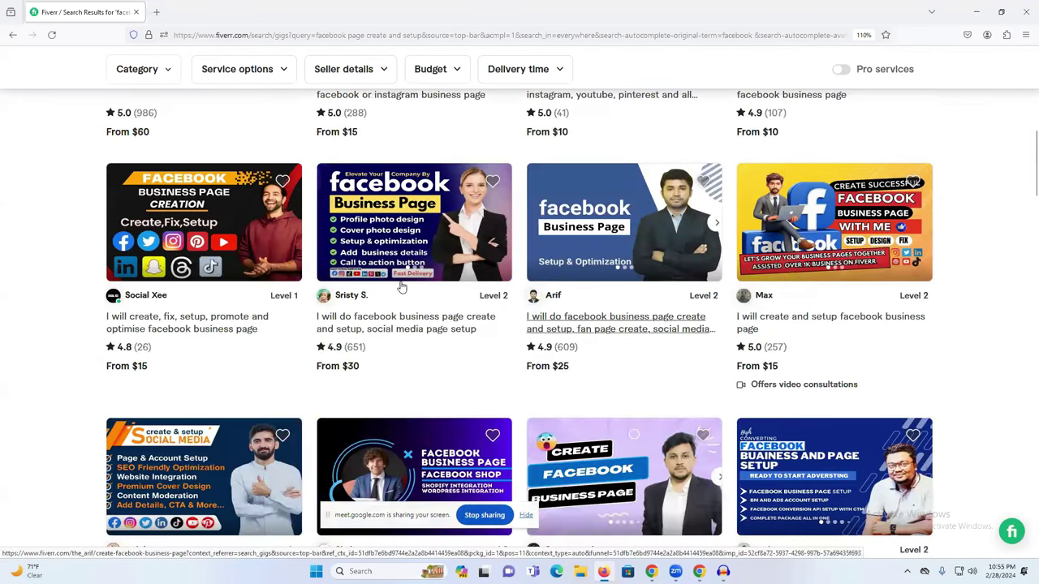
scroll(568, 276, up, 7)
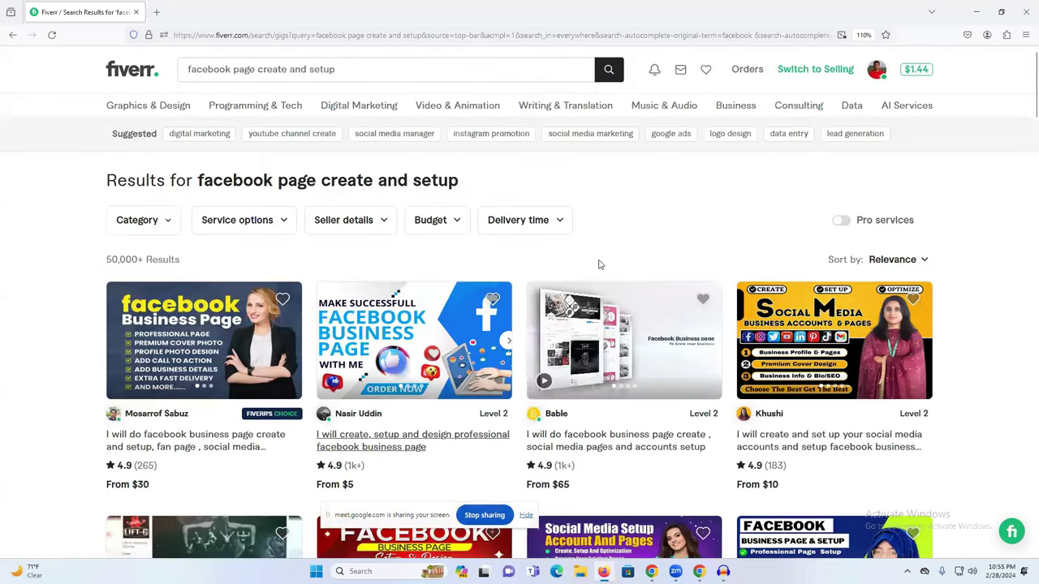
triple_click(138, 258)
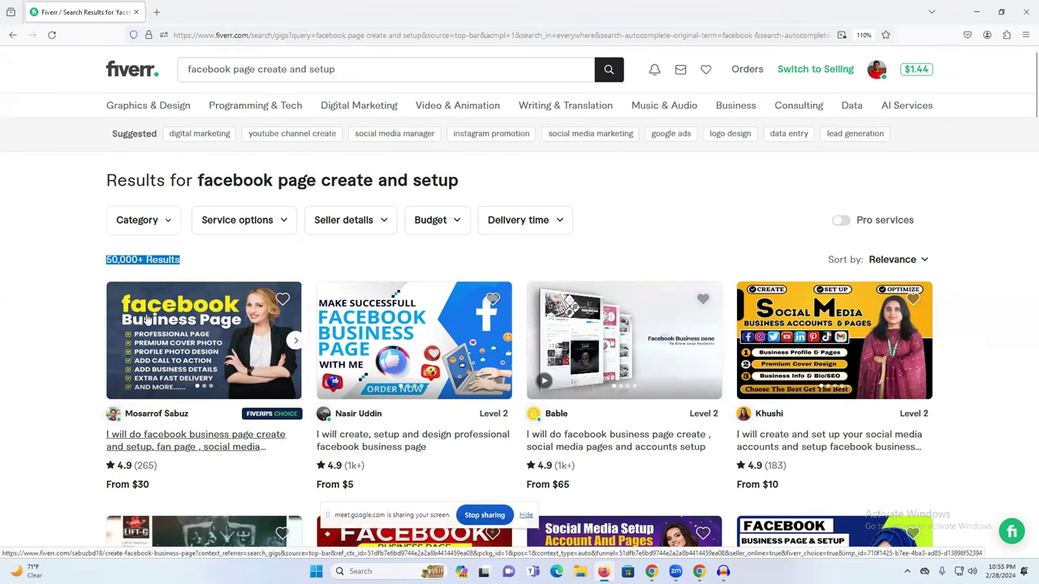
scroll(285, 235, down, 2)
scroll(285, 234, down, 8)
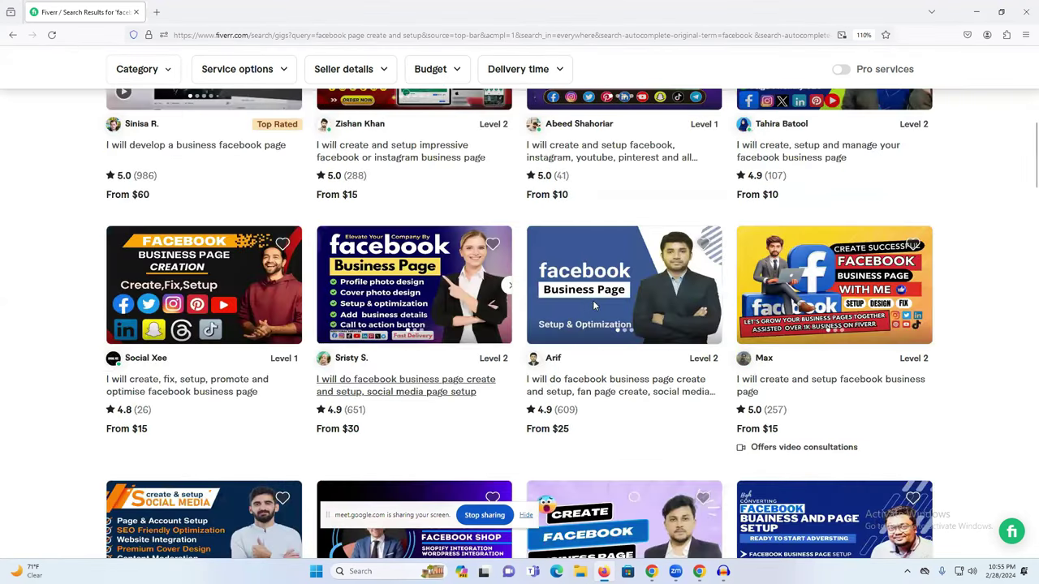
scroll(592, 300, up, 3)
- Switch back to Chrome, stop sharing the screen and return to the Google Meet call
key(alt+Tab)
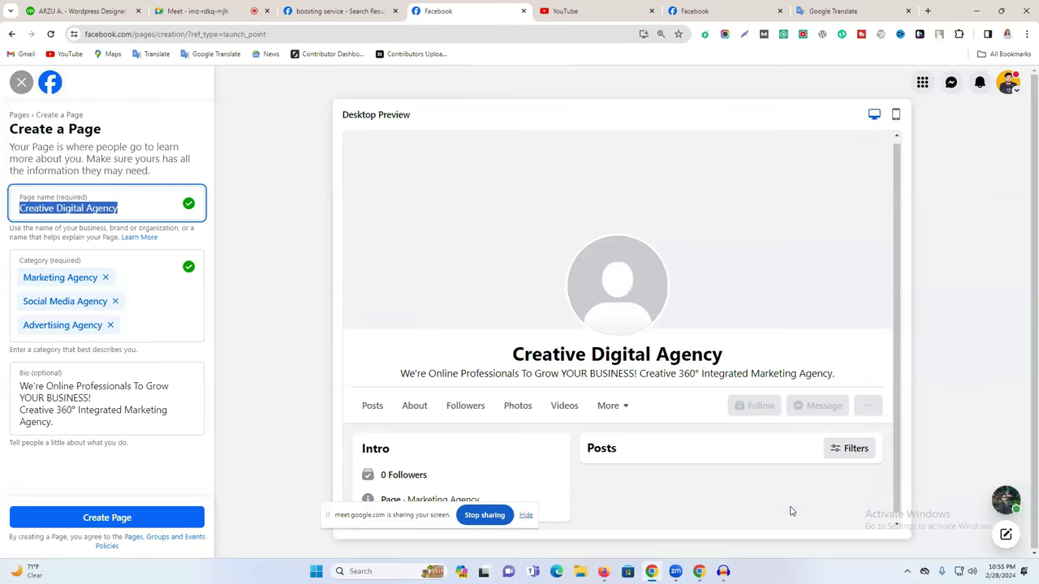
click(483, 516)
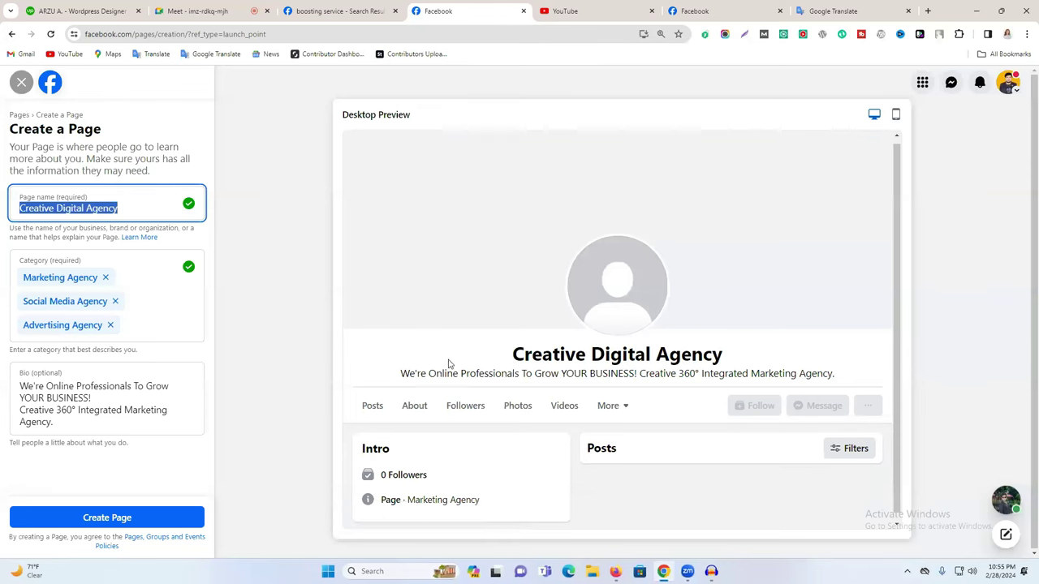
click(250, 6)
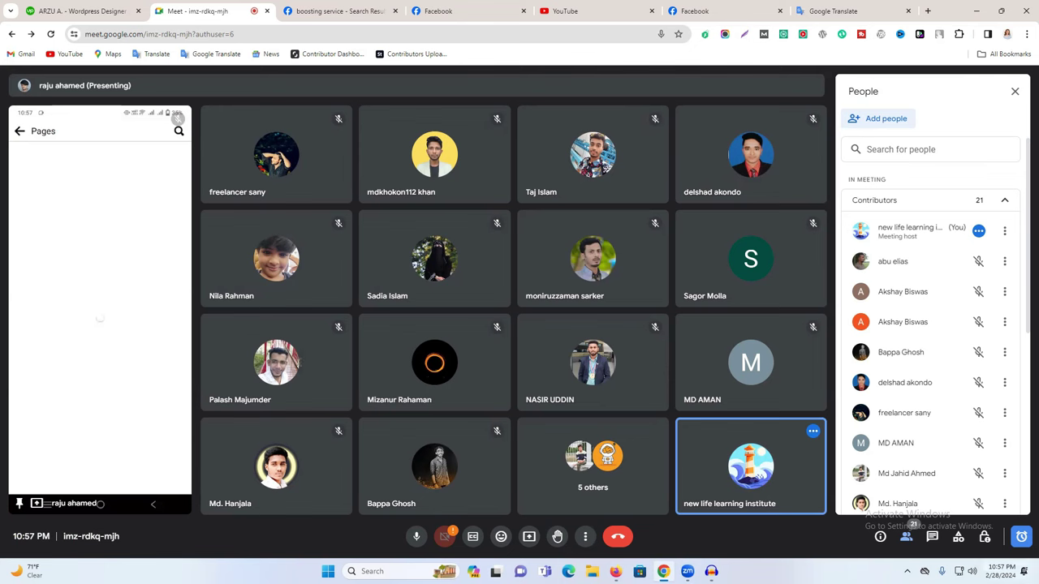
- Change the meeting layout to Spotlight and hide the participant list to enlarge the presented phone screen
click(585, 537)
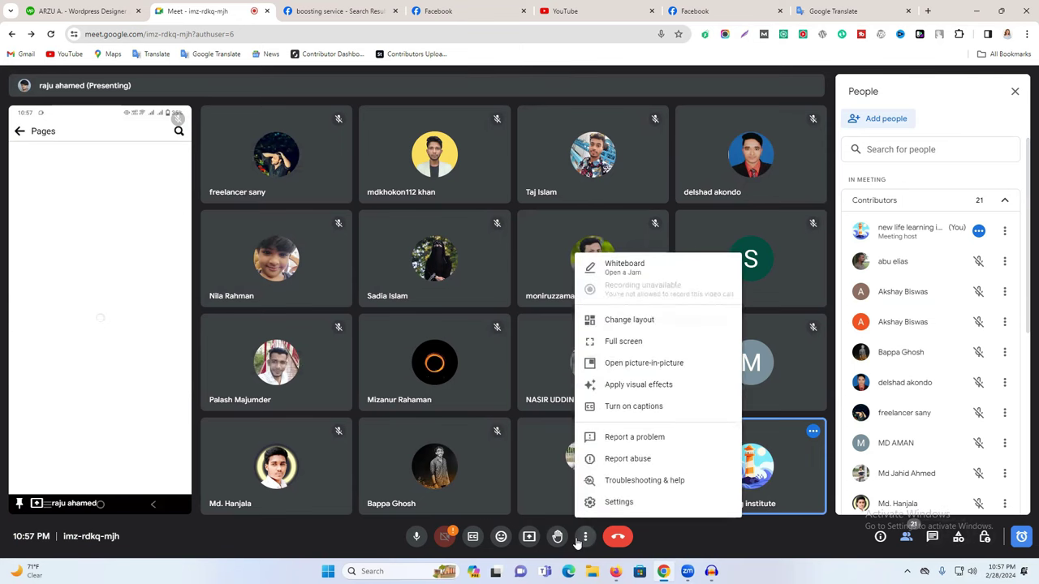
click(643, 323)
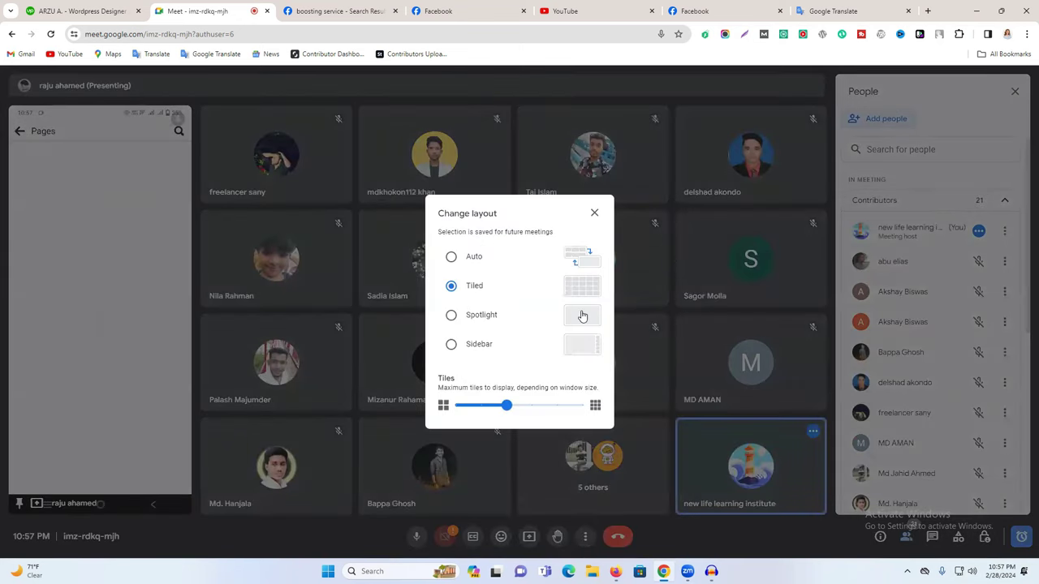
click(581, 315)
click(595, 214)
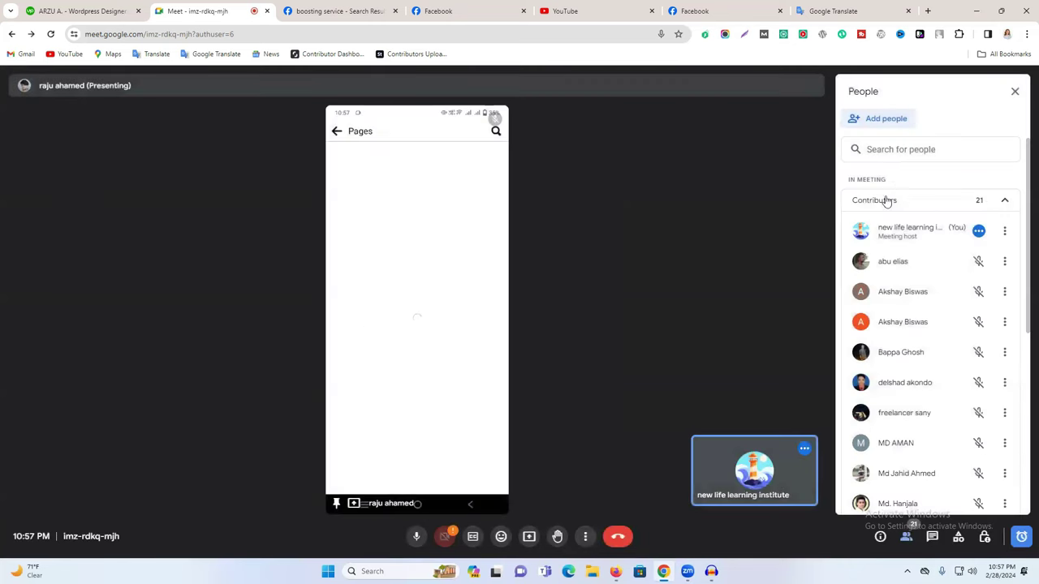
click(1014, 91)
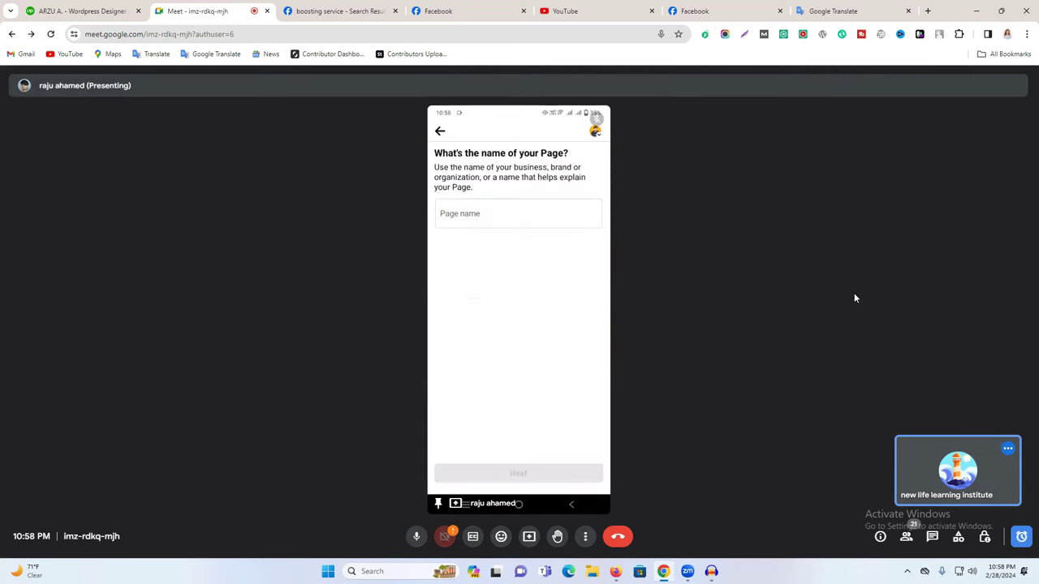
- Check the Create a Page form, return to the Google Meet call and present the entire screen
click(451, 8)
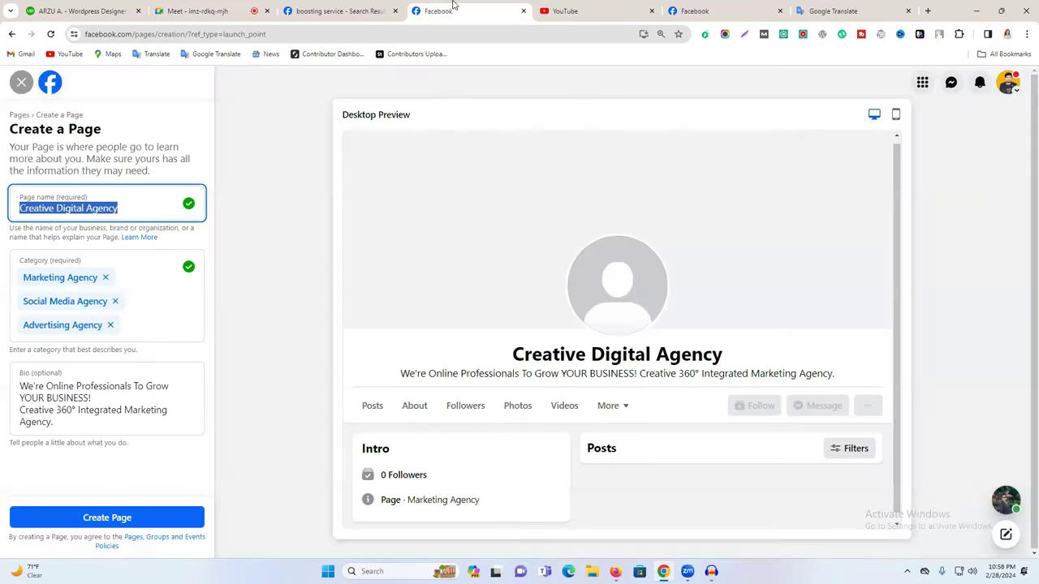
click(203, 10)
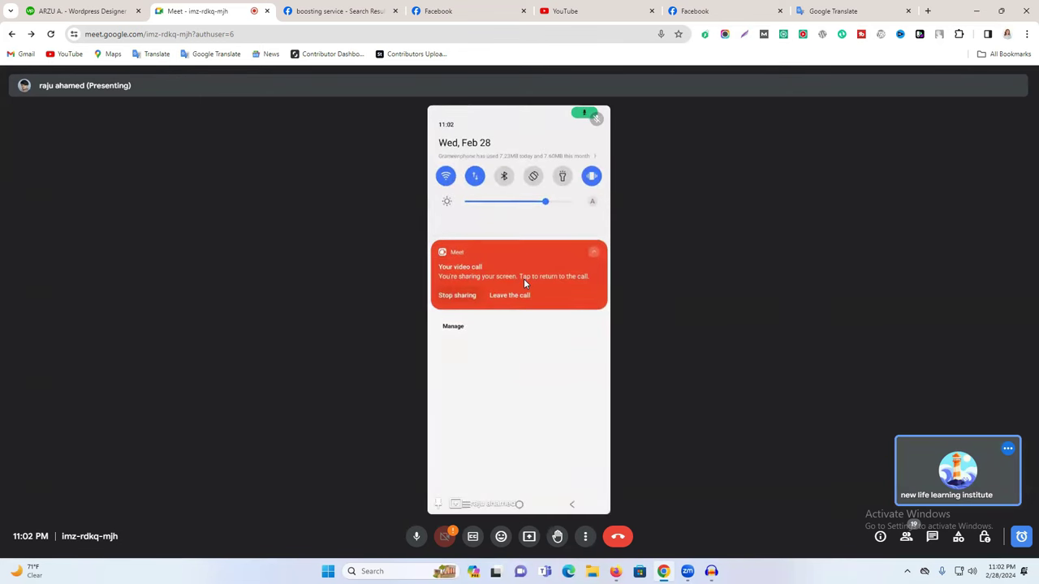
click(529, 535)
click(626, 95)
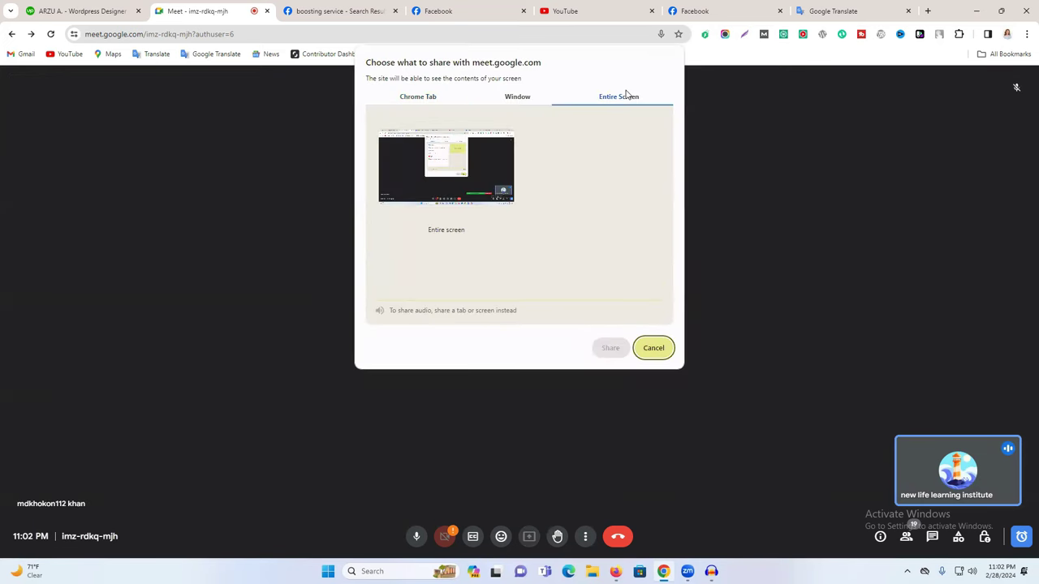
click(430, 180)
click(610, 347)
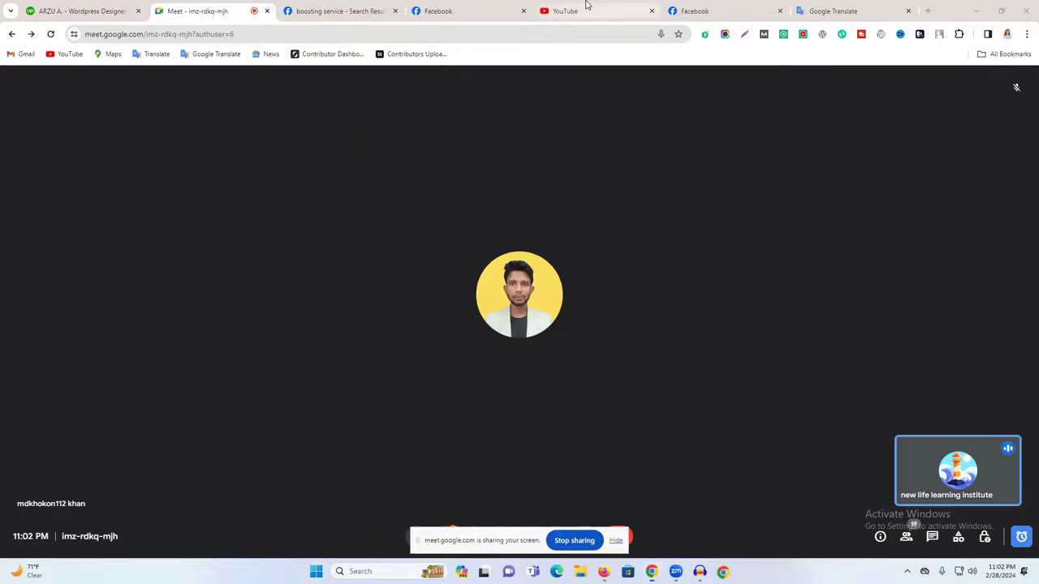
- Leave the Create a Page form on Facebook, discarding its entries, and reload the Pages list
click(584, 10)
click(459, 6)
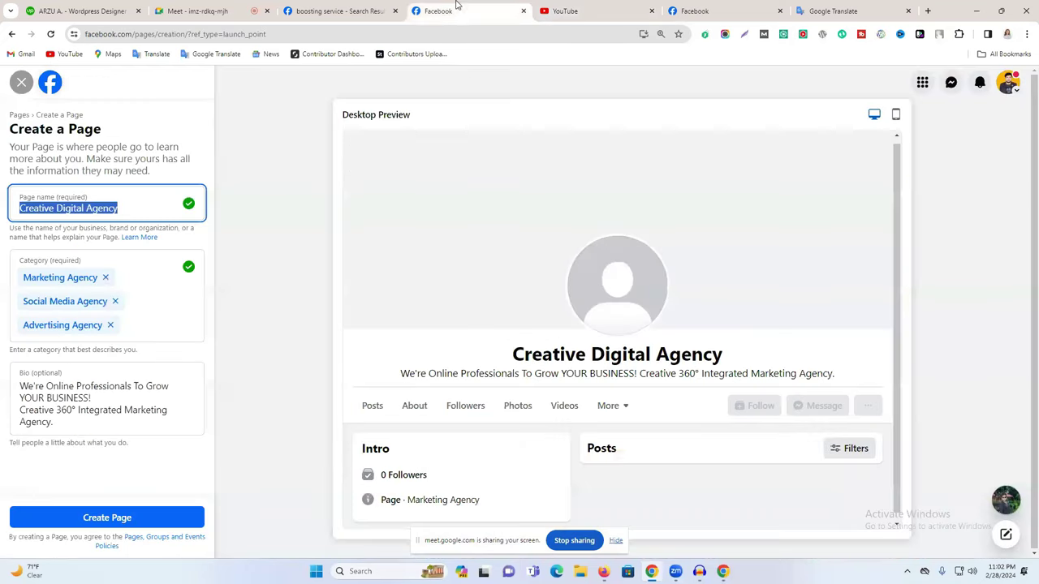
click(21, 81)
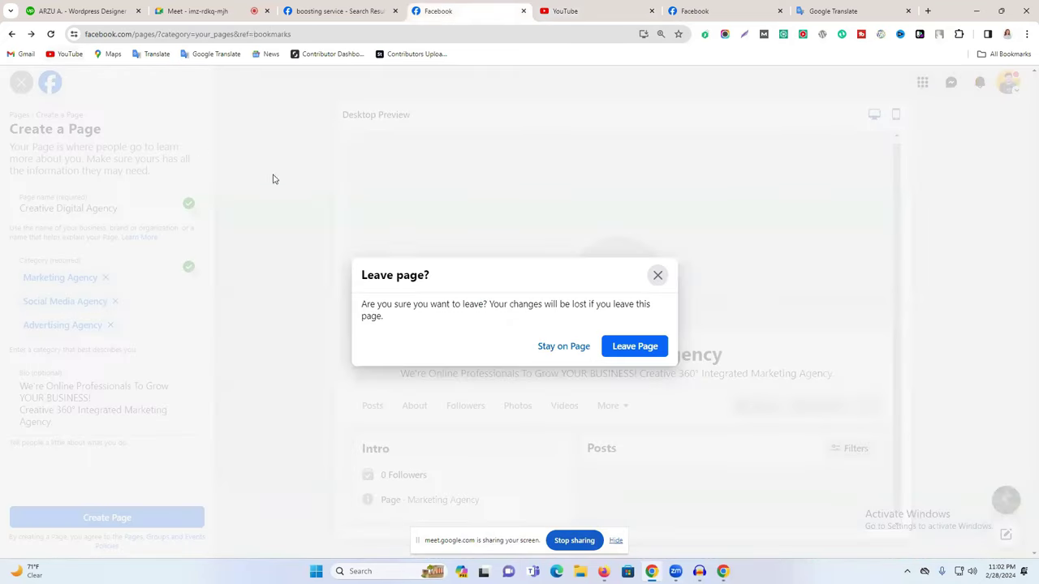
click(647, 355)
scroll(449, 251, down, 3)
right_click(316, 139)
click(350, 174)
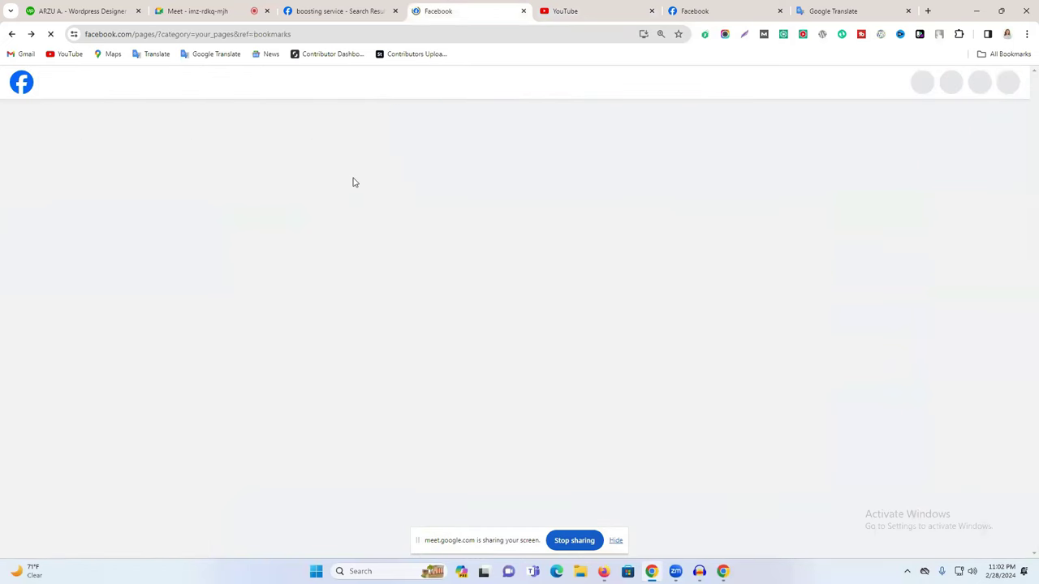
- Look through the list of managed Pages for Creative Digital Agency, reloading the list once
scroll(568, 267, down, 10)
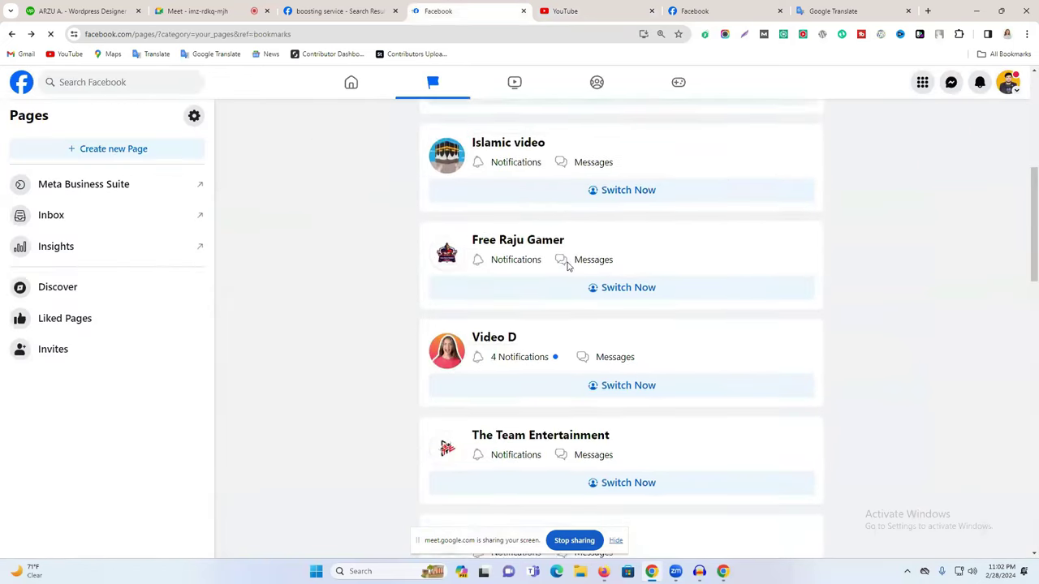
scroll(568, 267, down, 8)
scroll(584, 317, up, 11)
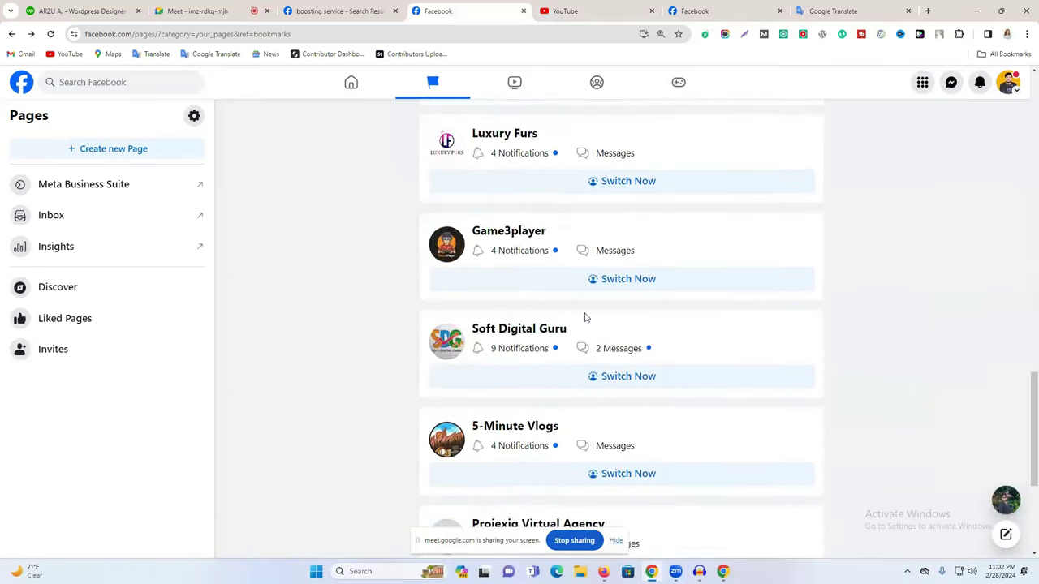
scroll(586, 317, up, 10)
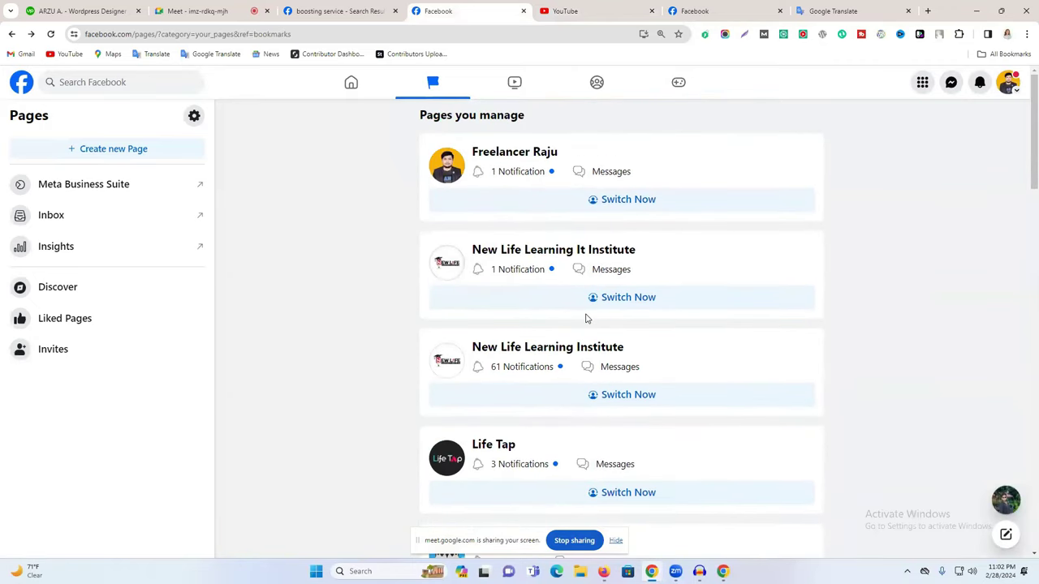
click(52, 37)
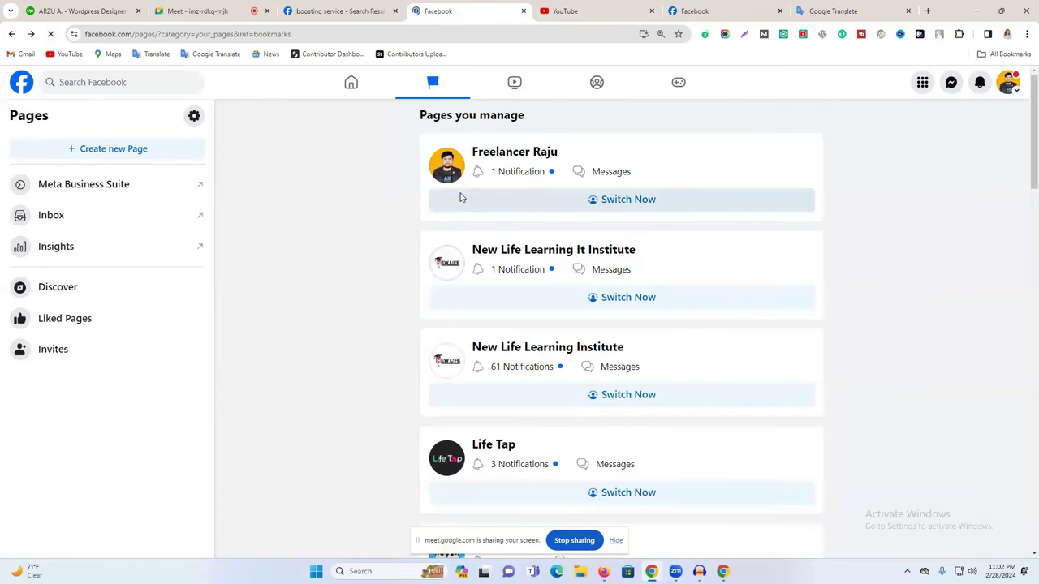
scroll(587, 196, down, 10)
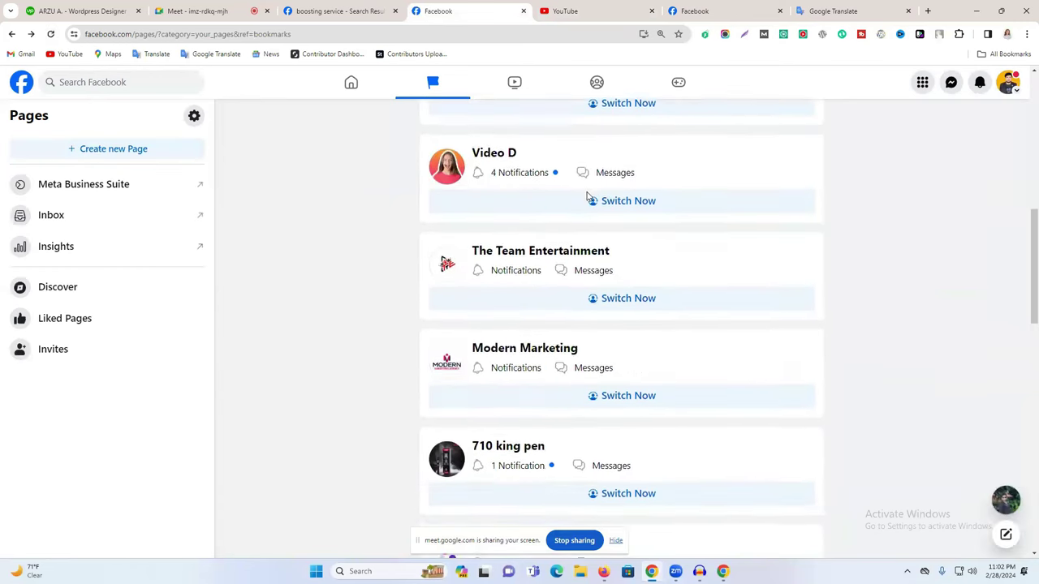
scroll(588, 195, down, 9)
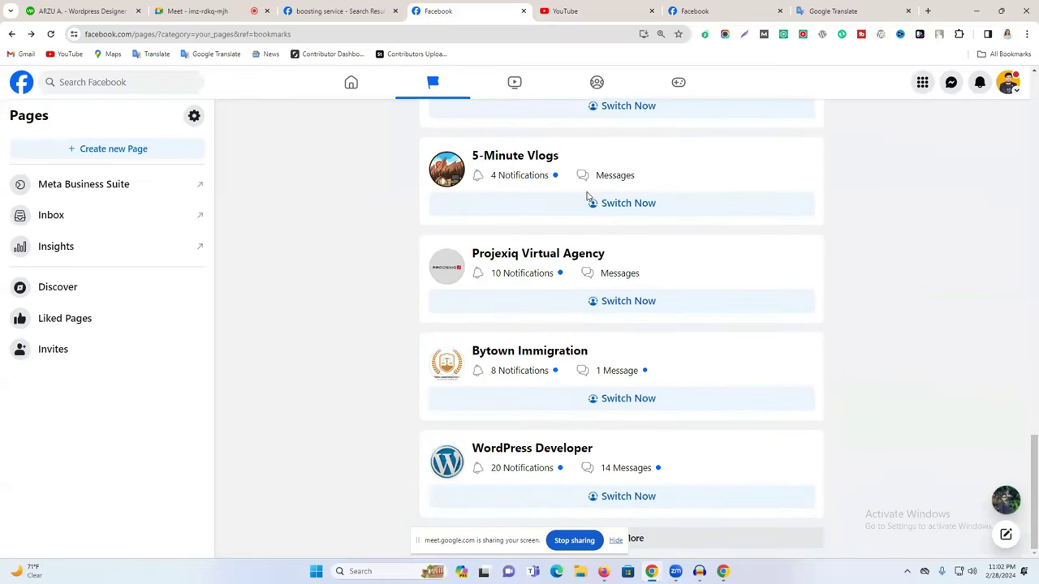
- View the personal profile and return to the list of managed Pages
click(1009, 82)
click(901, 124)
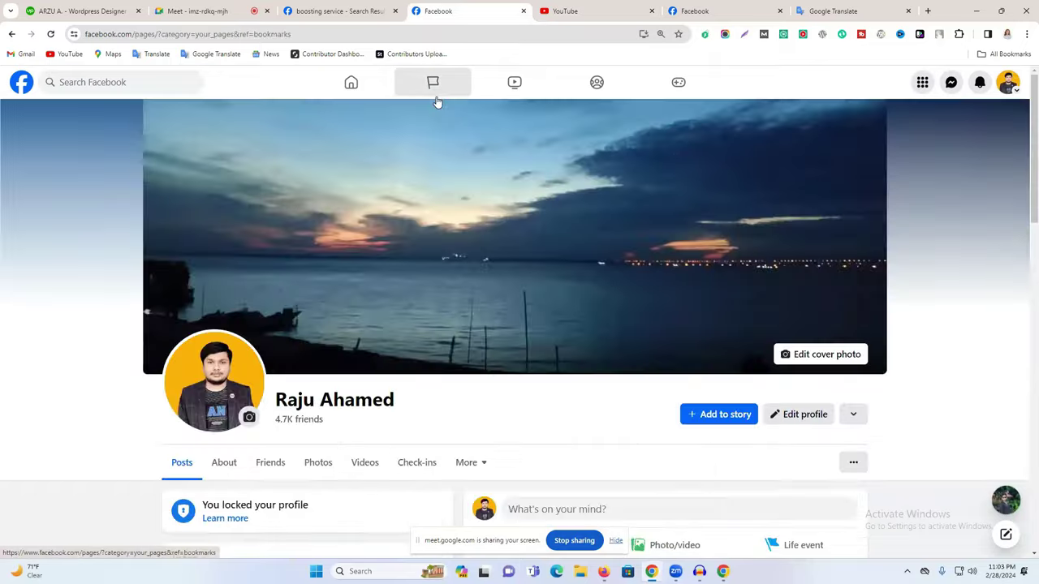
click(434, 91)
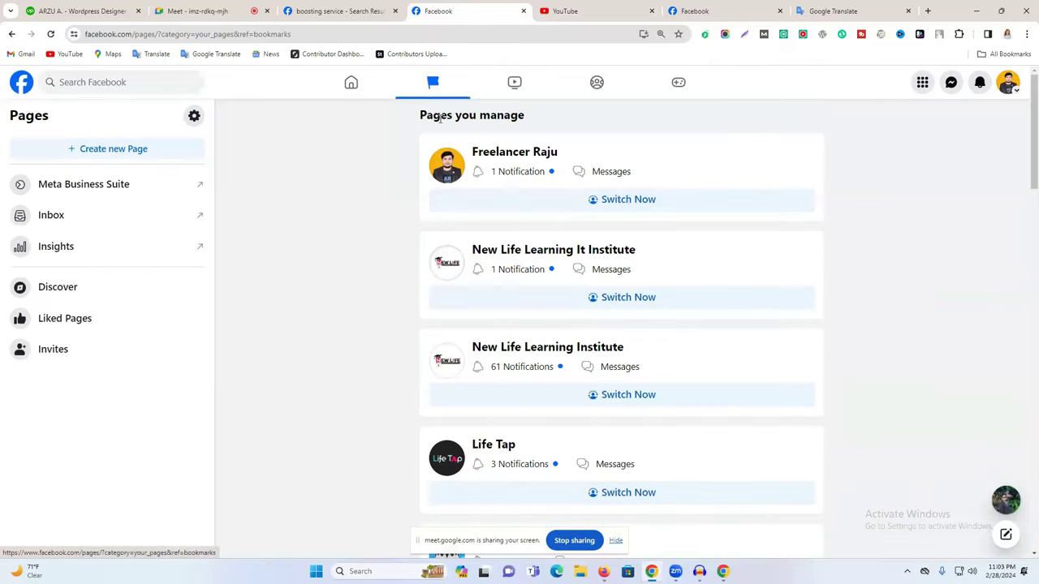
- Expand the list of managed Pages and switch to the Creative Digital Agency Page
scroll(614, 256, down, 14)
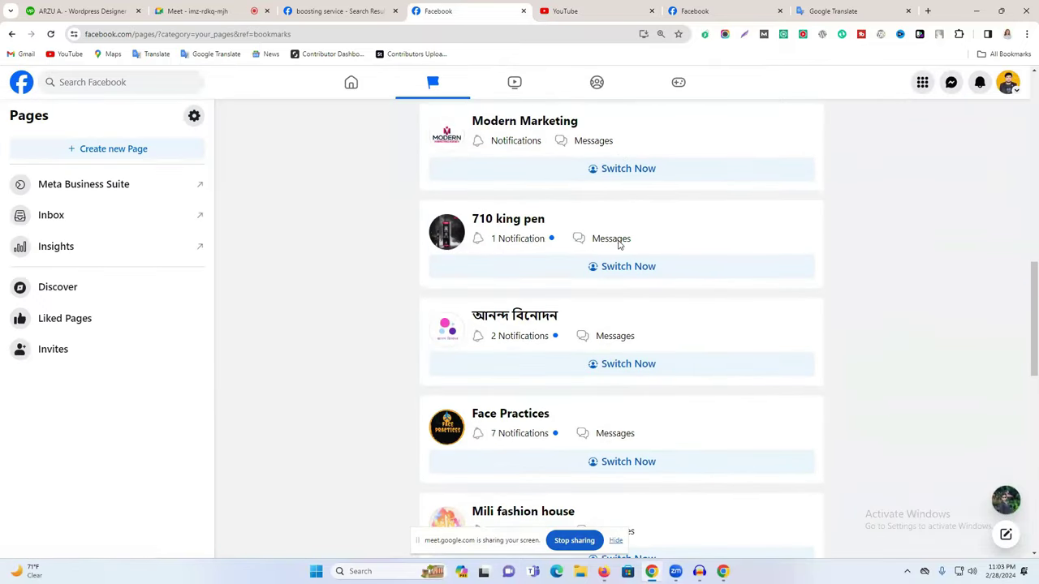
scroll(617, 244, down, 5)
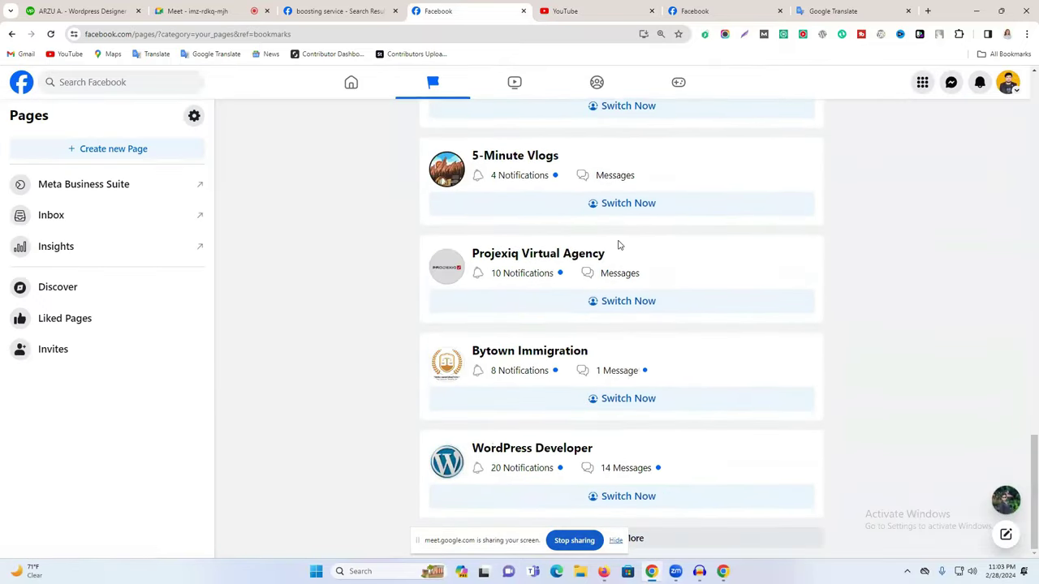
click(665, 541)
scroll(629, 369, down, 1)
scroll(527, 467, down, 6)
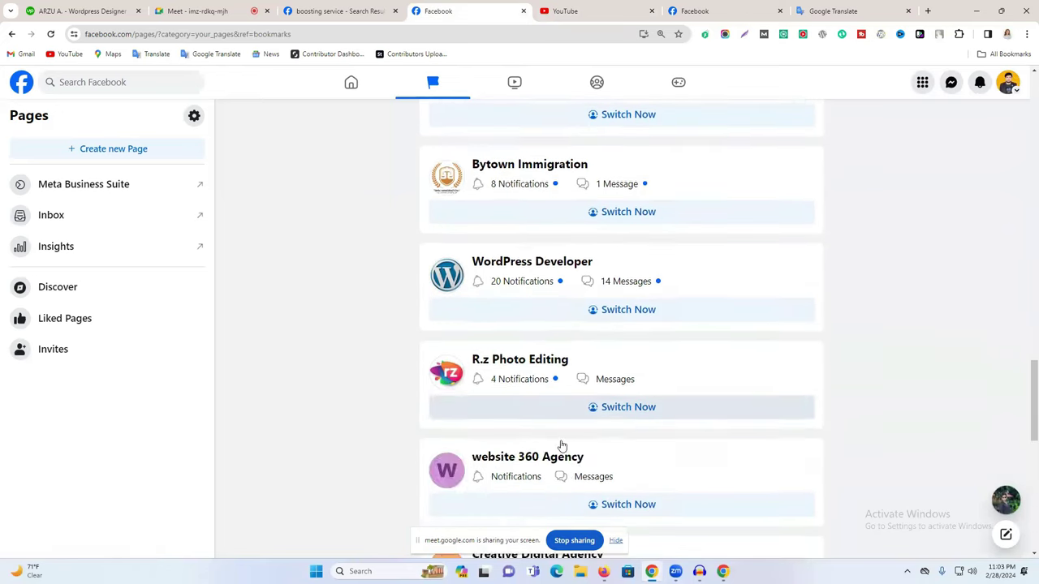
scroll(570, 426, up, 3)
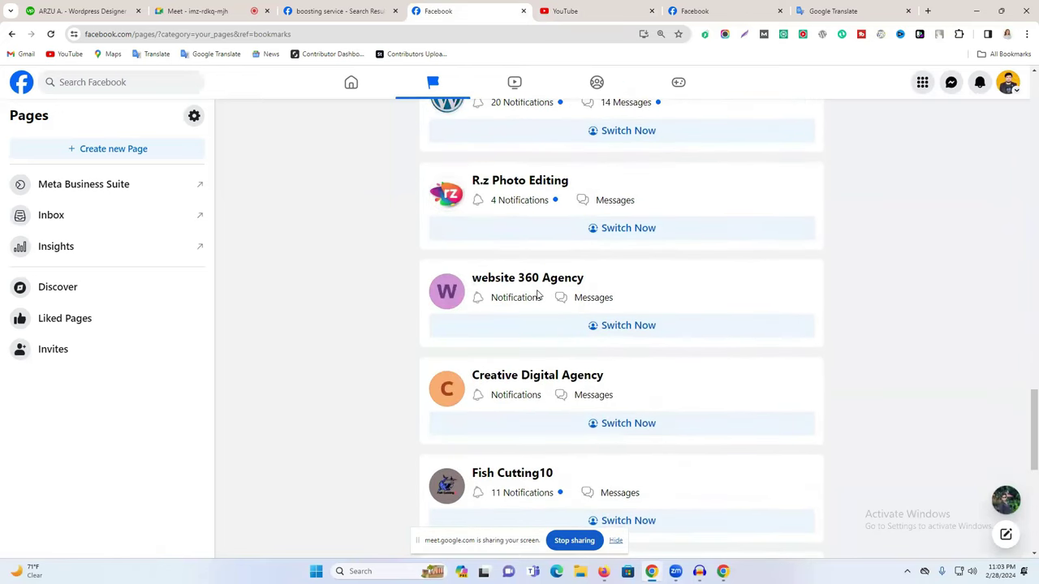
scroll(560, 295, down, 3)
scroll(562, 294, up, 1)
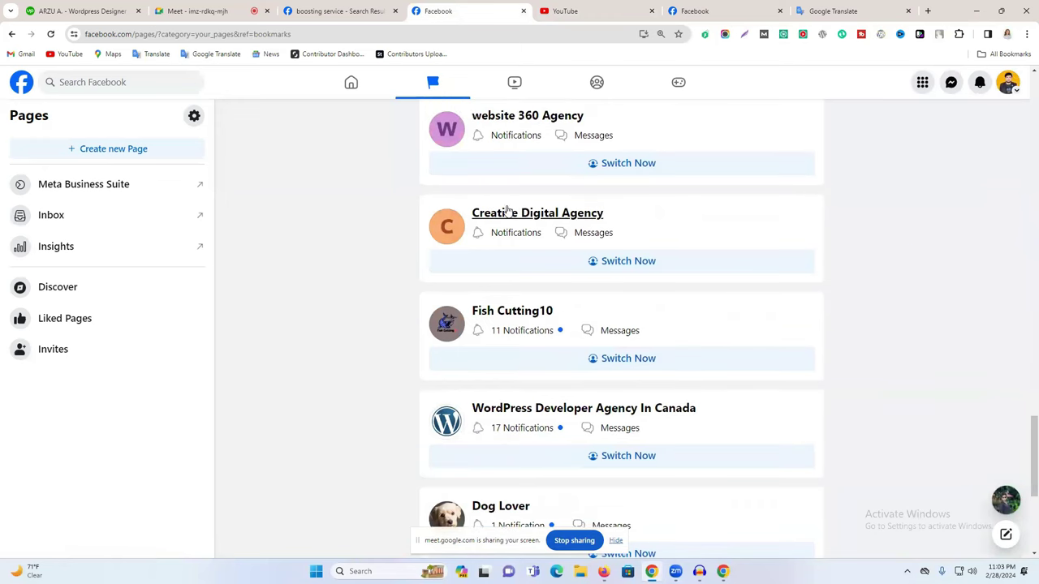
click(570, 267)
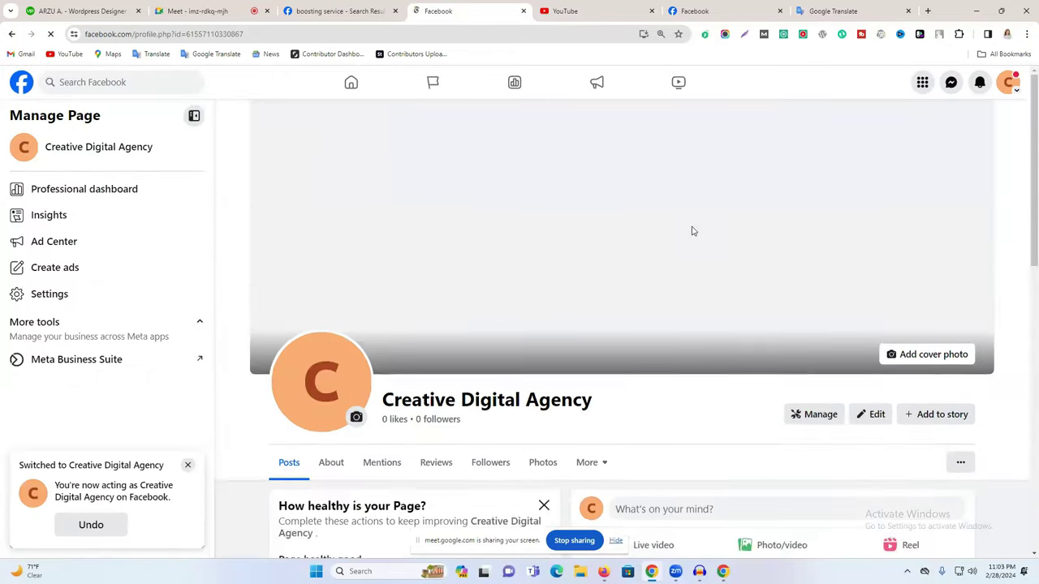
- Look over the Creative Digital Agency Page, from its cover area and name down to its content sections
click(555, 401)
scroll(617, 358, down, 2)
scroll(619, 238, up, 2)
scroll(636, 331, down, 1)
scroll(635, 331, up, 1)
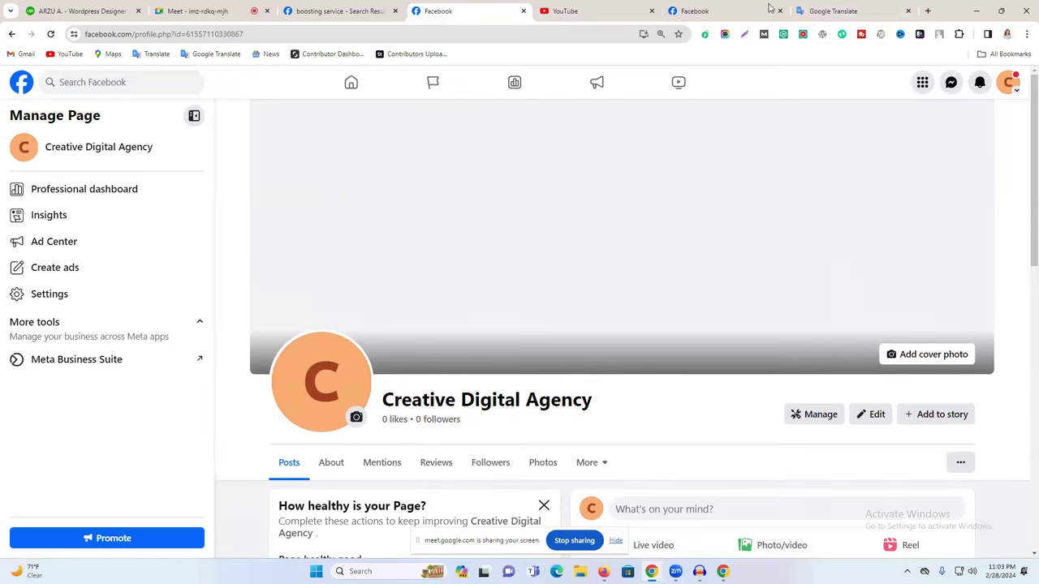
- Search Google for "ideogram" in a new tab and open the ideogram.ai website
click(928, 12)
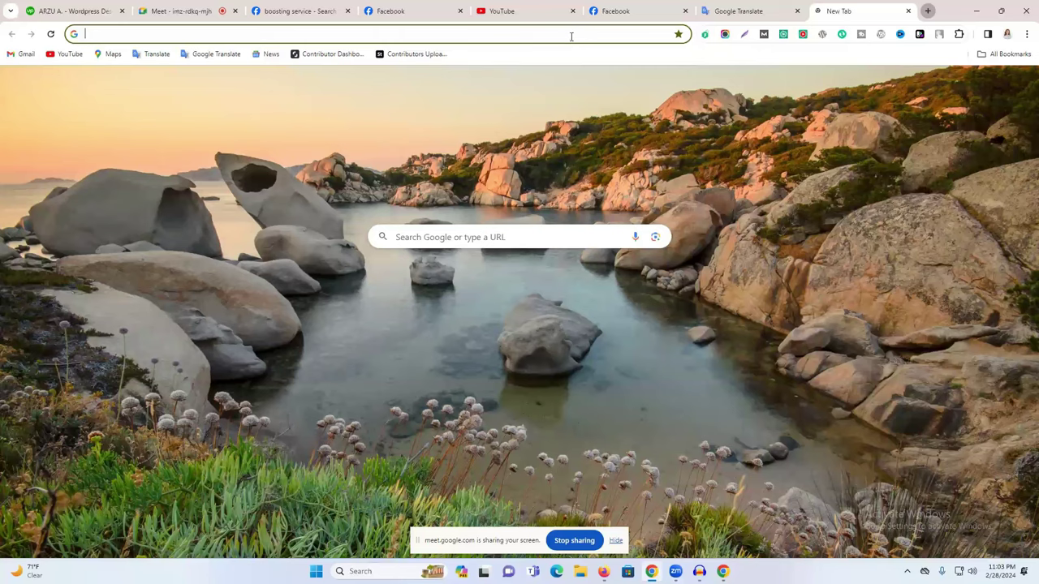
click(571, 34)
text(ideogram)
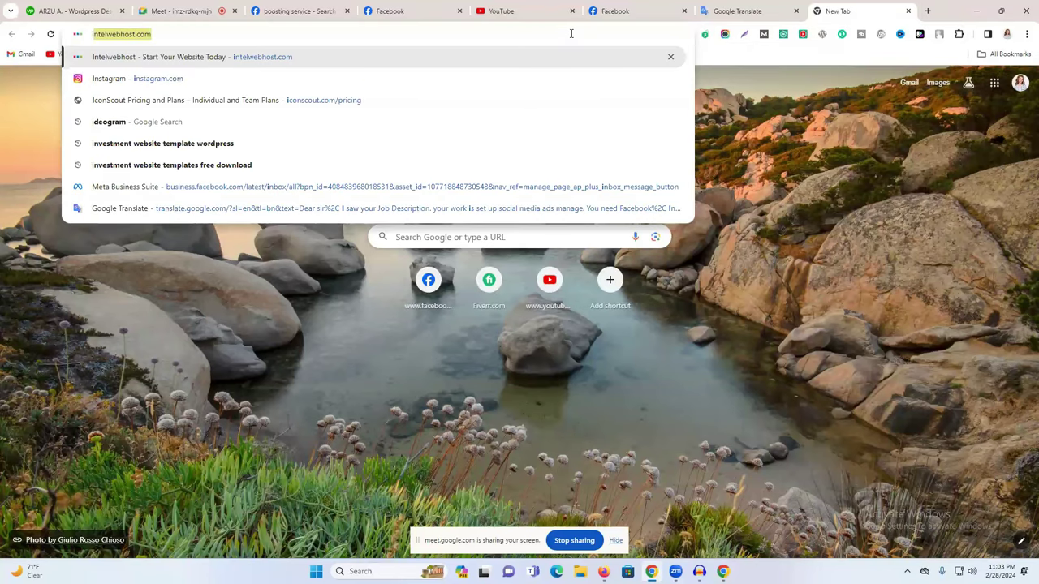
key(Return)
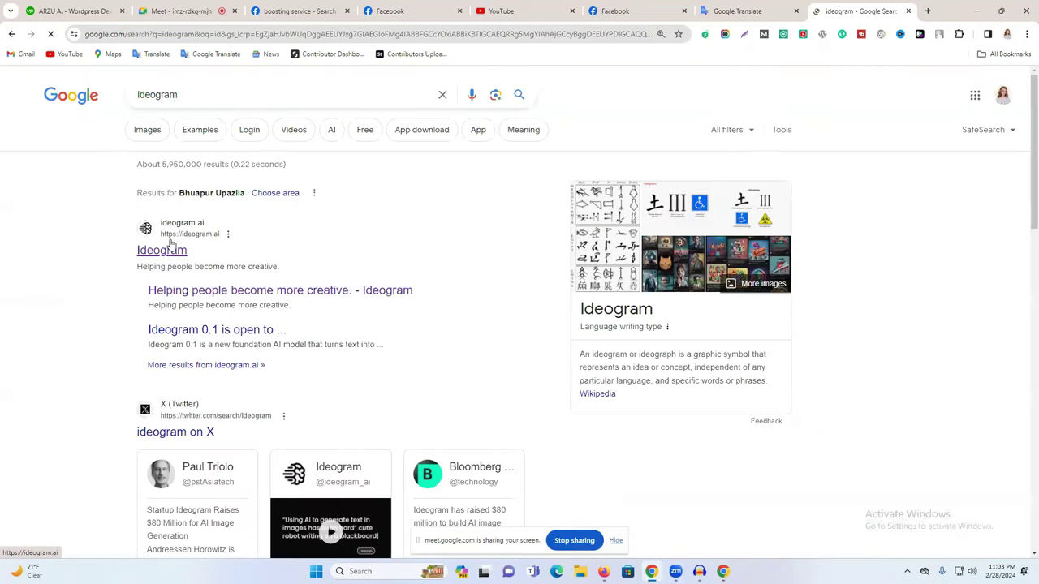
click(171, 245)
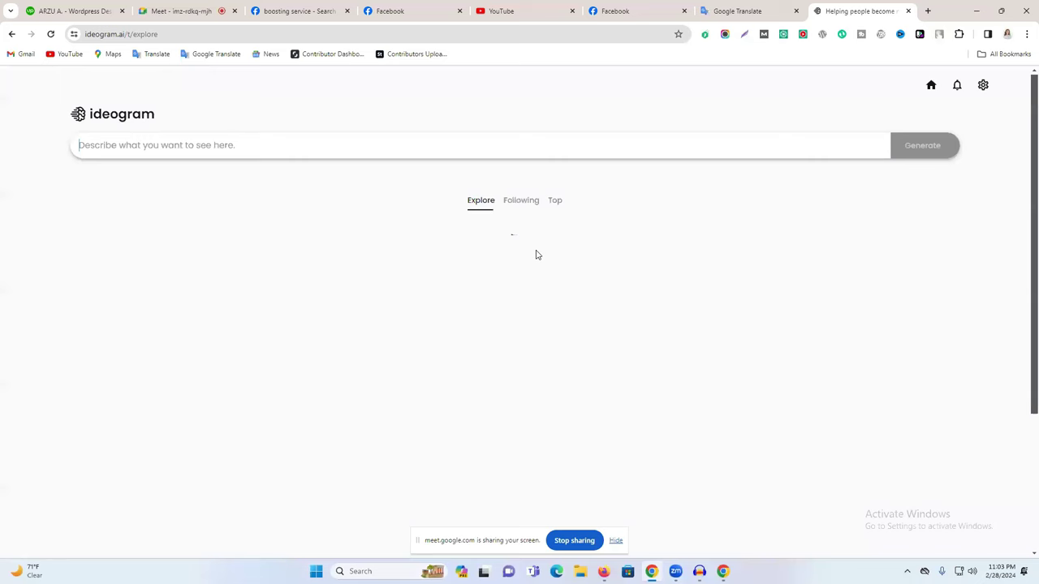
- Browse the Explore gallery on Ideogram to examine the kinds of AI-generated images and logos
scroll(617, 266, down, 2)
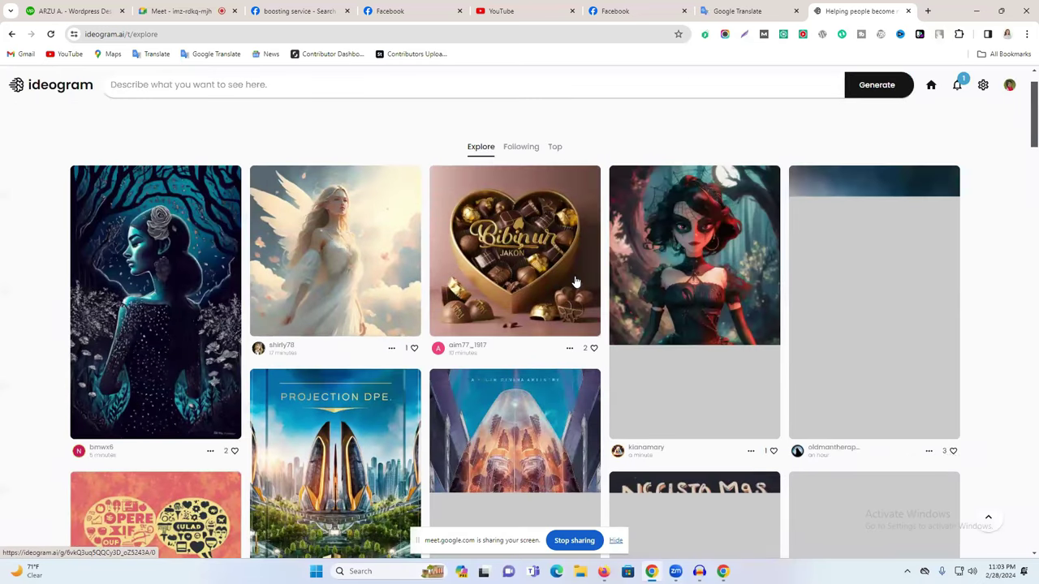
scroll(574, 281, up, 1)
scroll(575, 281, down, 5)
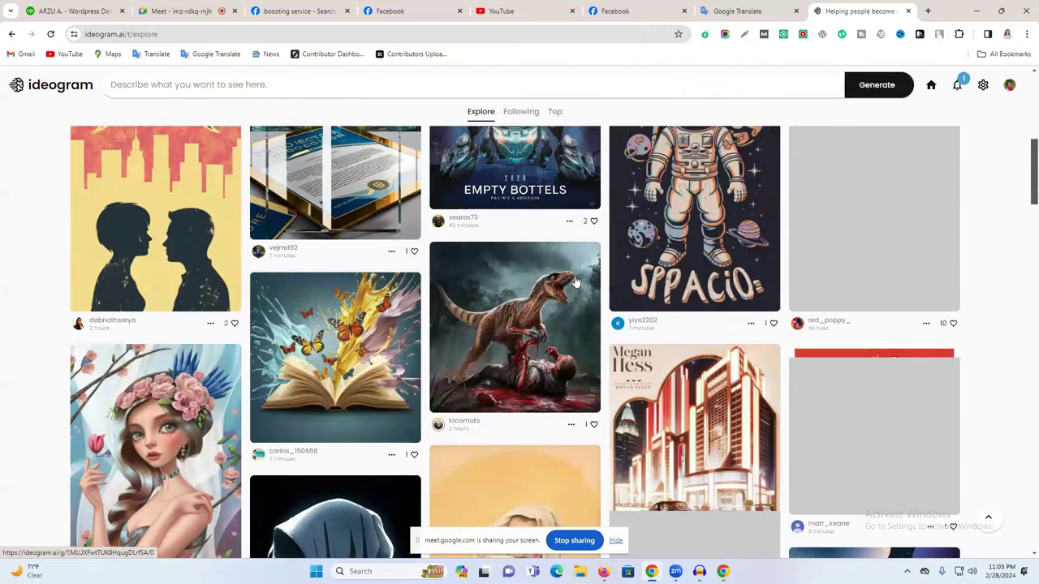
scroll(575, 281, down, 3)
scroll(574, 281, down, 5)
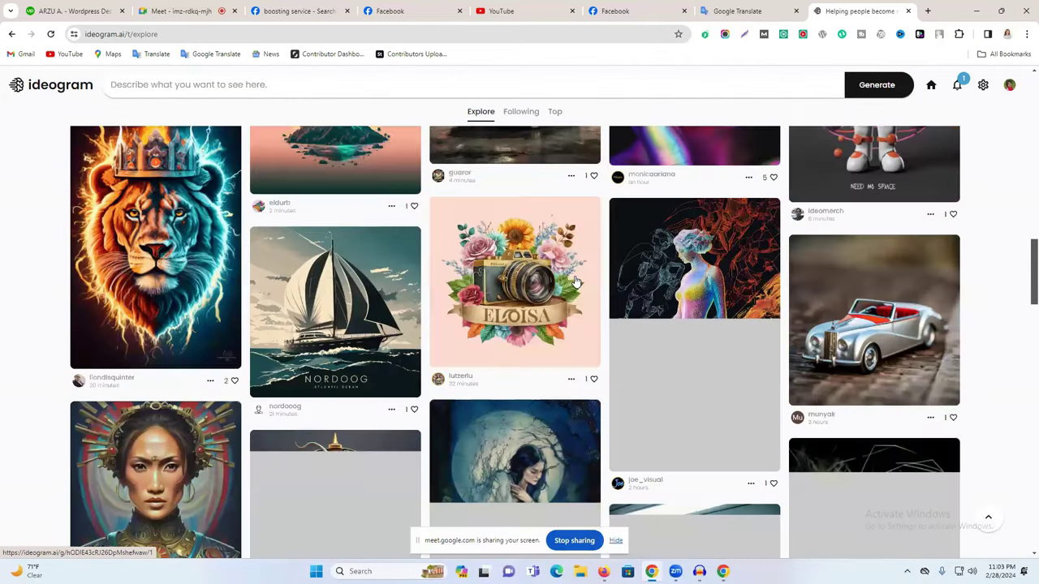
scroll(575, 281, down, 5)
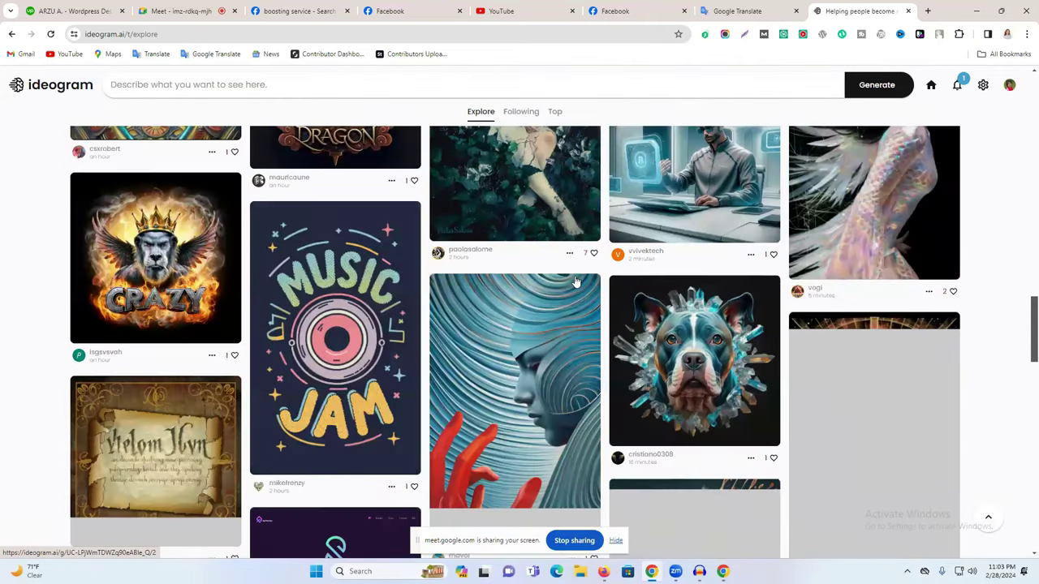
scroll(574, 281, down, 1)
scroll(574, 281, down, 3)
scroll(574, 281, up, 2)
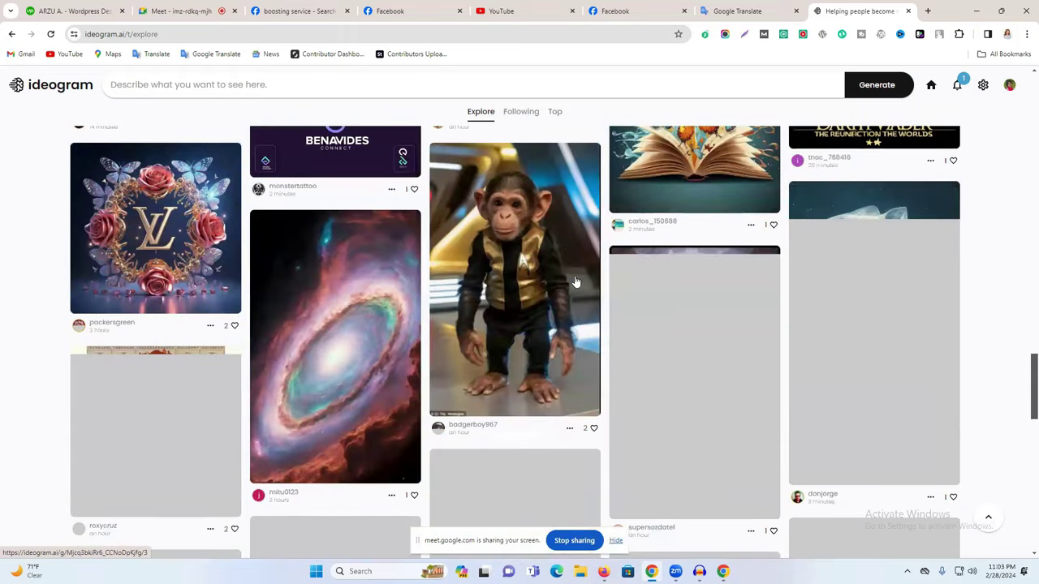
scroll(575, 280, down, 5)
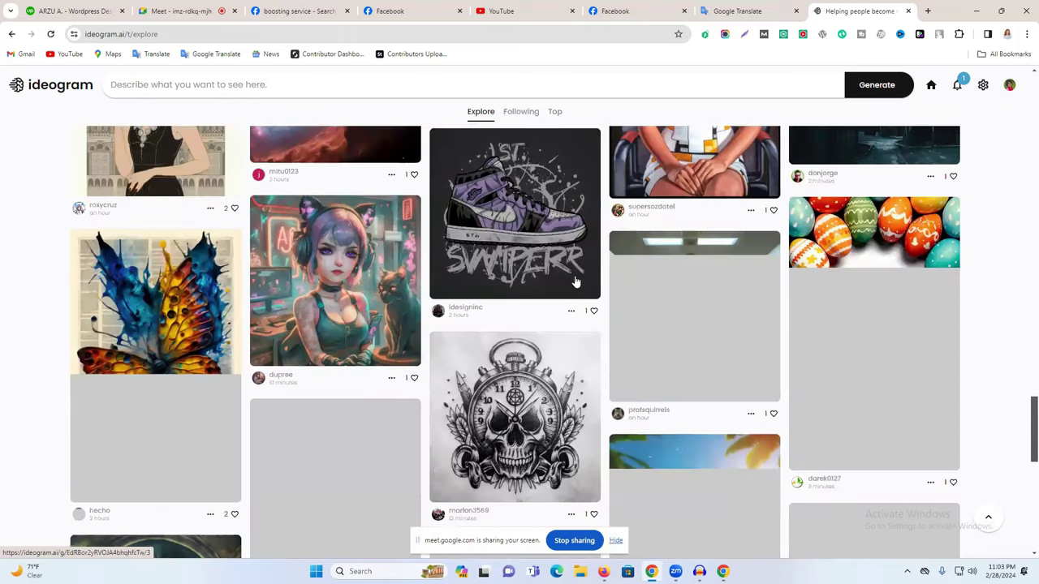
scroll(575, 281, down, 1)
scroll(574, 280, down, 2)
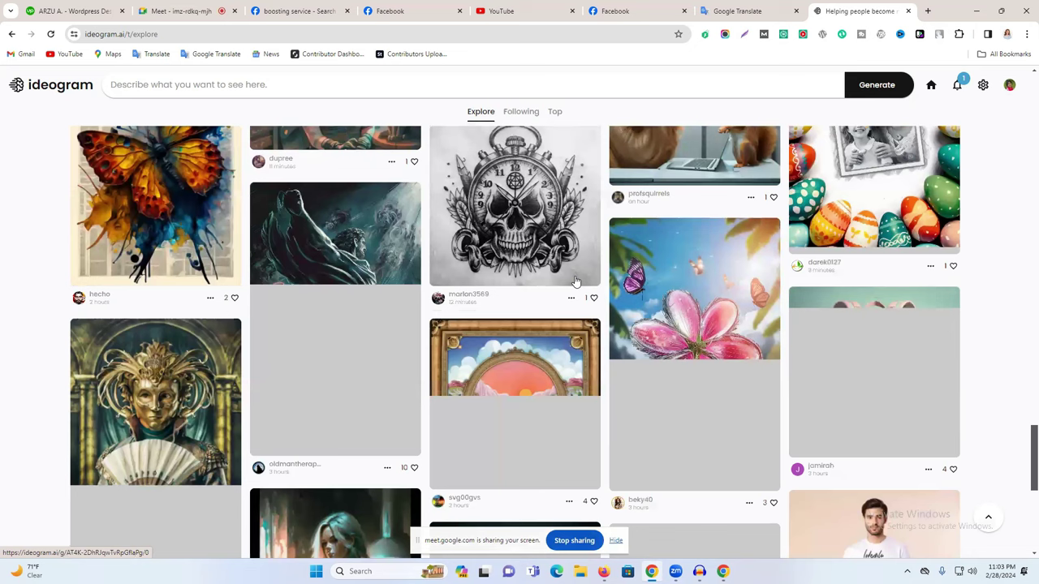
scroll(575, 280, down, 3)
scroll(574, 281, down, 2)
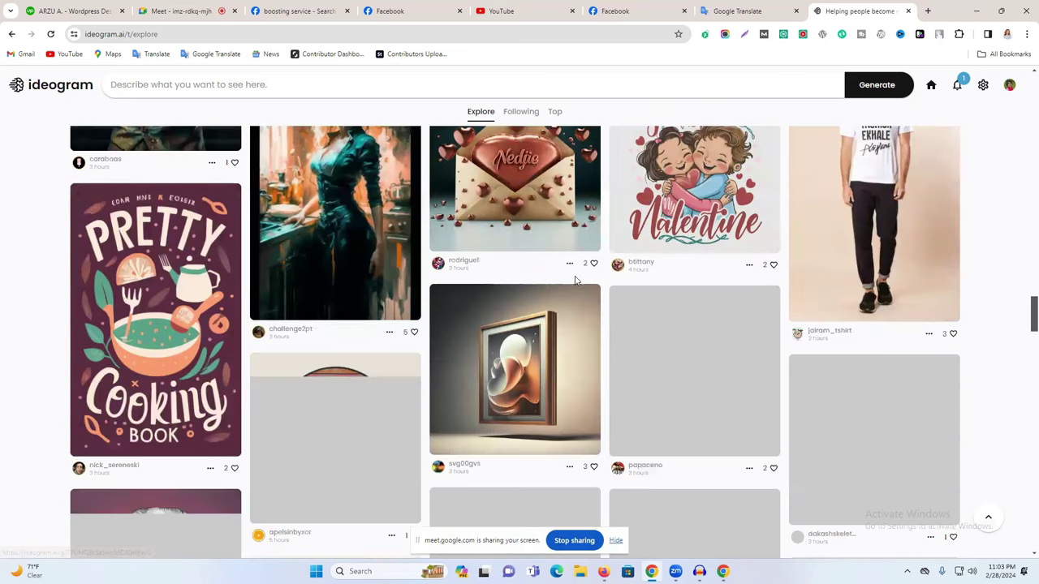
scroll(575, 281, down, 2)
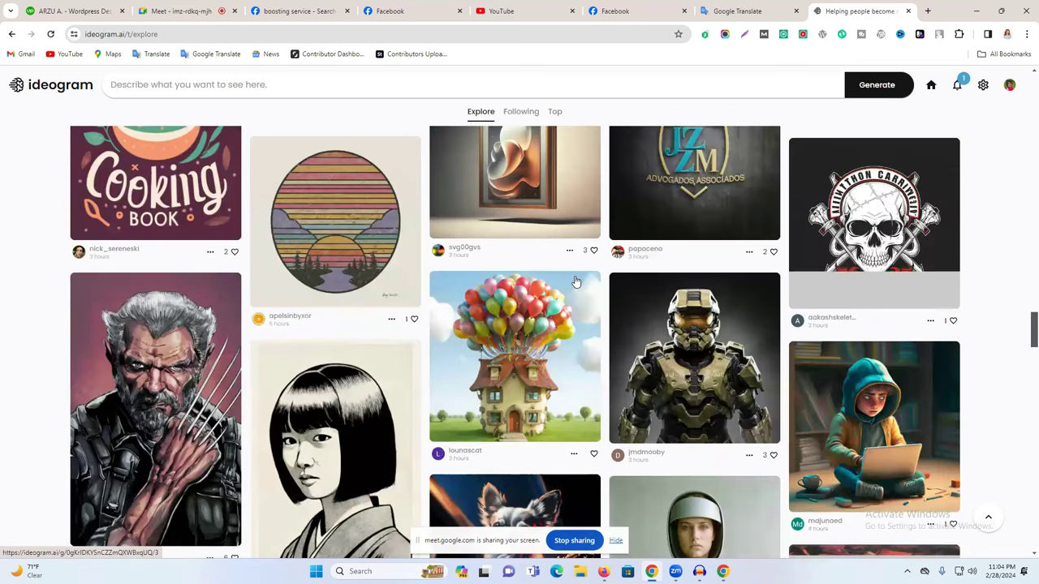
- Look further through the Explore gallery for a business logo whose prompt could be reused
scroll(575, 281, down, 5)
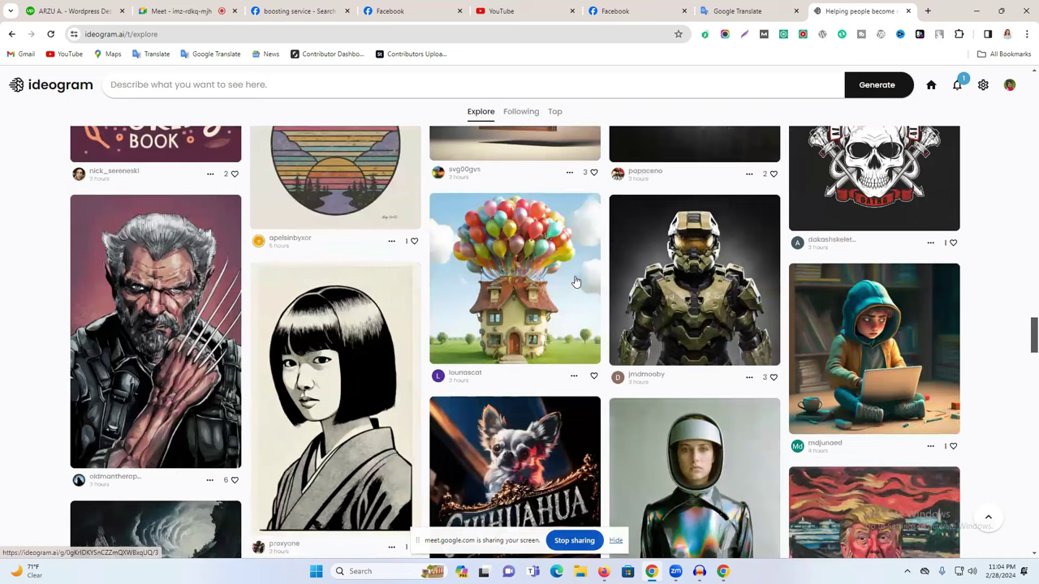
scroll(574, 281, down, 3)
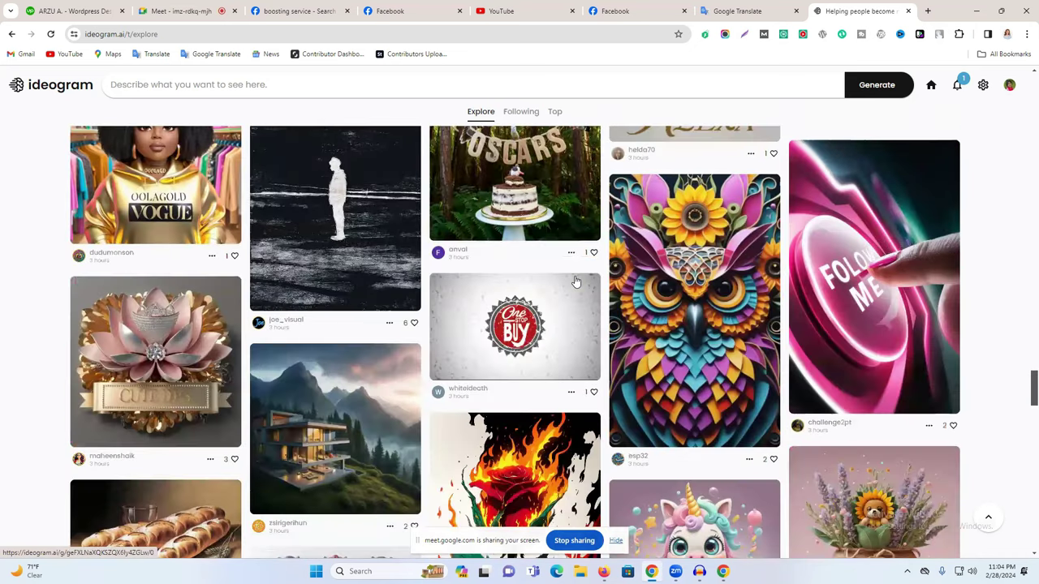
scroll(574, 281, down, 3)
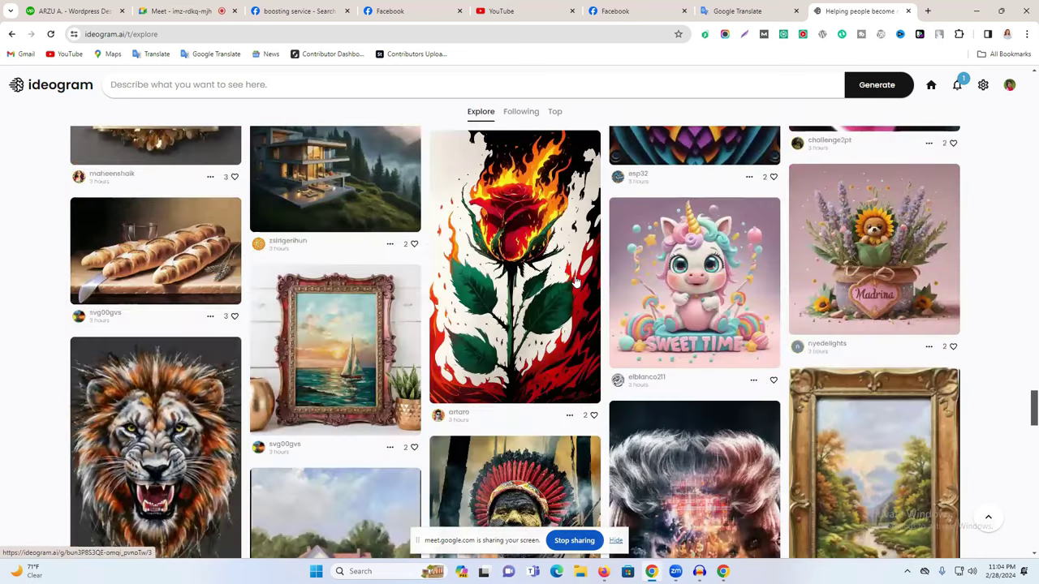
scroll(575, 281, down, 5)
scroll(370, 274, down, 2)
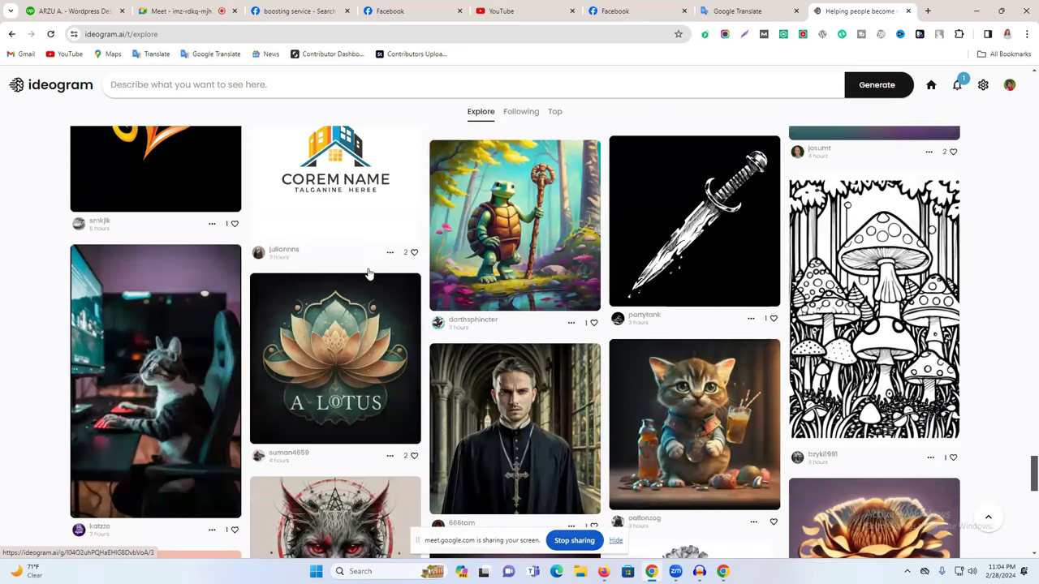
scroll(405, 268, down, 2)
scroll(421, 266, down, 6)
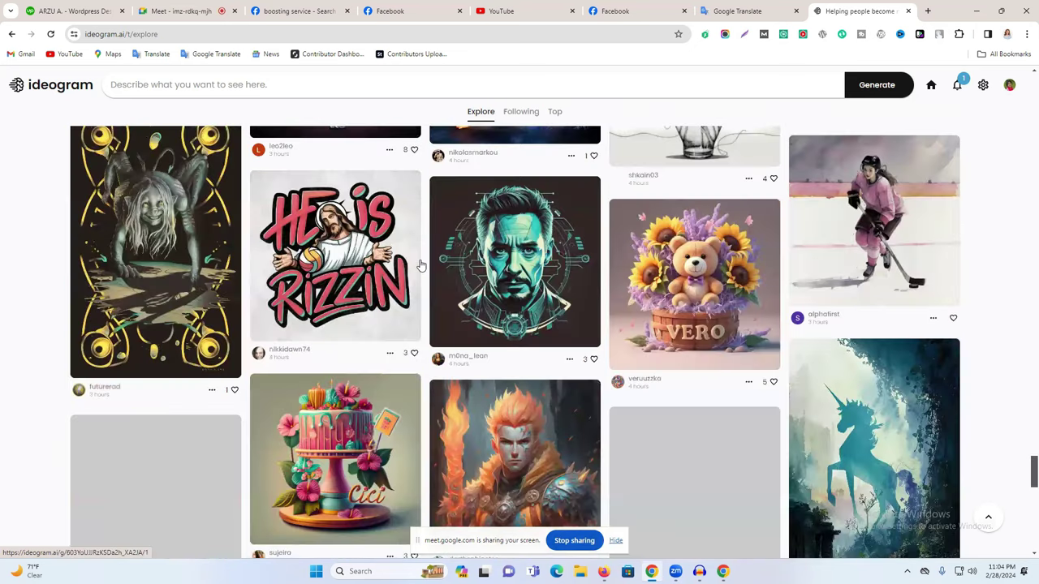
scroll(421, 265, down, 2)
scroll(422, 266, down, 3)
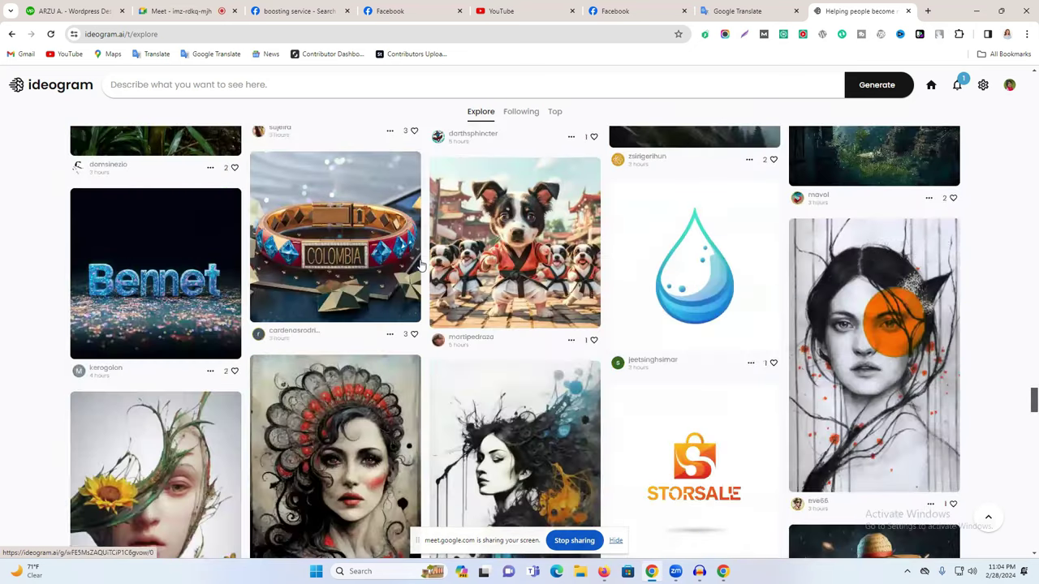
scroll(555, 280, down, 3)
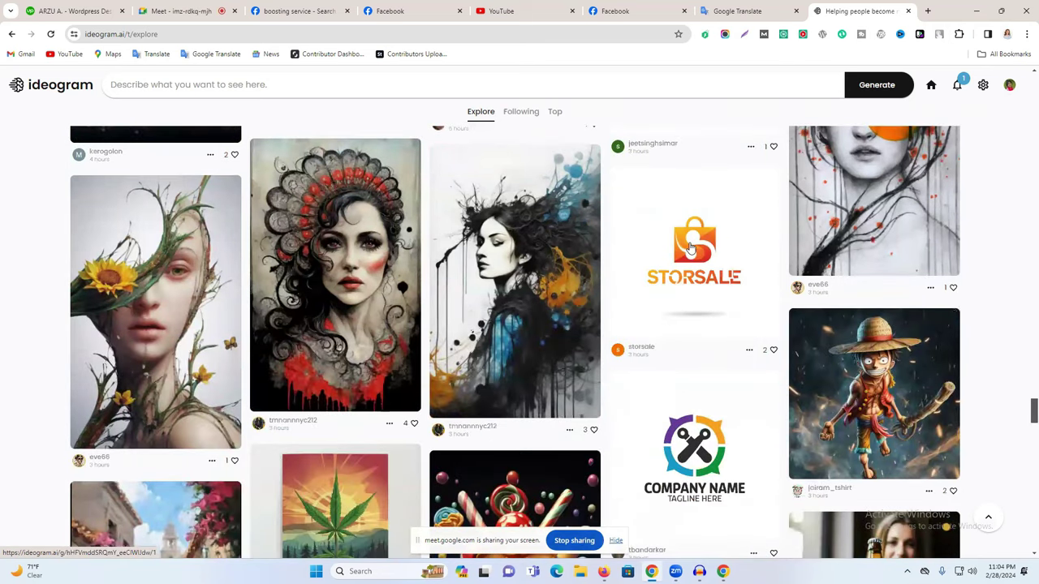
- Copy the StorSale logo's prompt from its Ideogram page and paste it into Google Translate for translation from English to Bengali
click(692, 248)
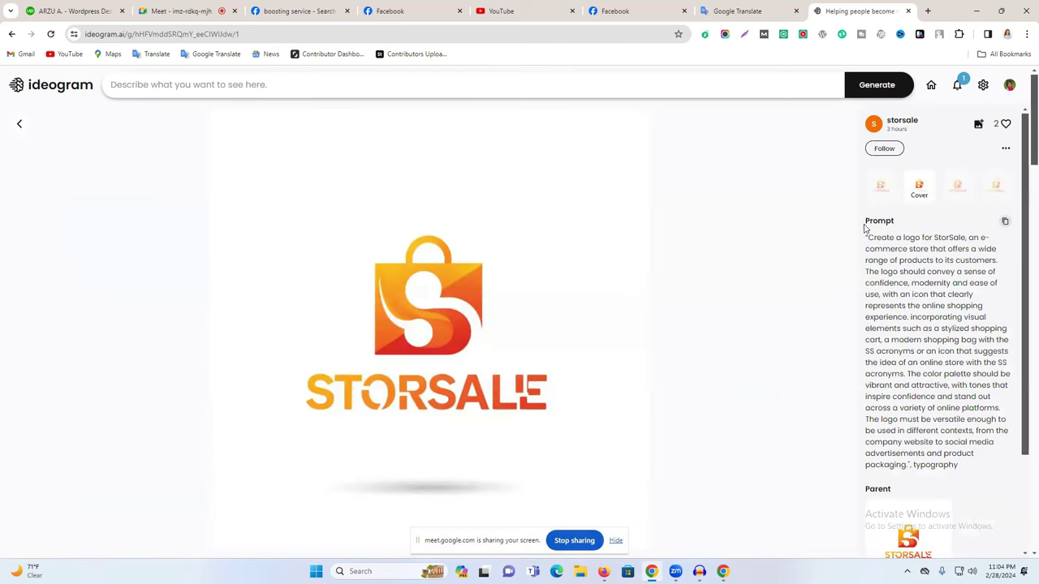
click(1005, 222)
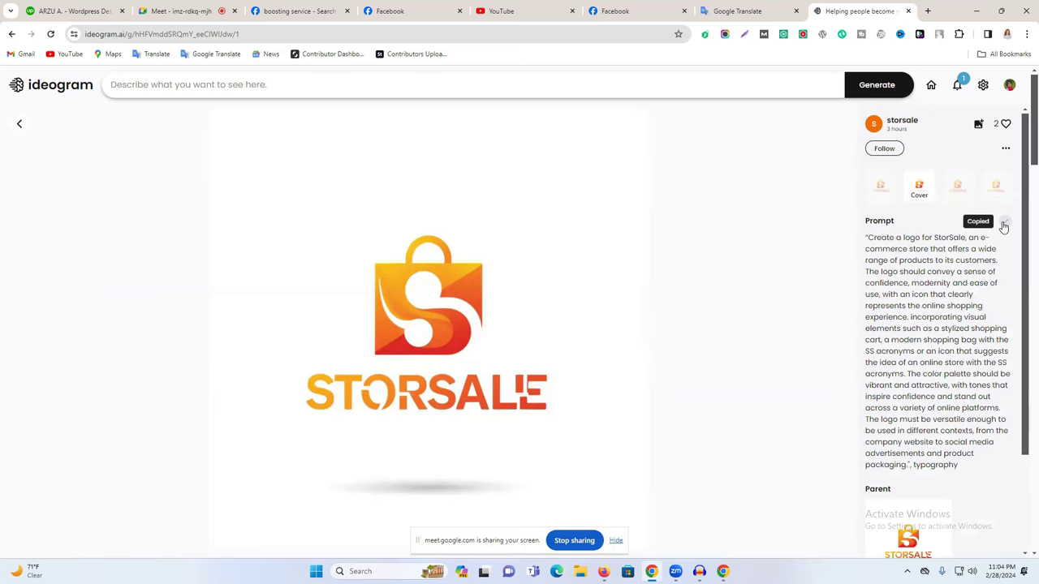
click(736, 10)
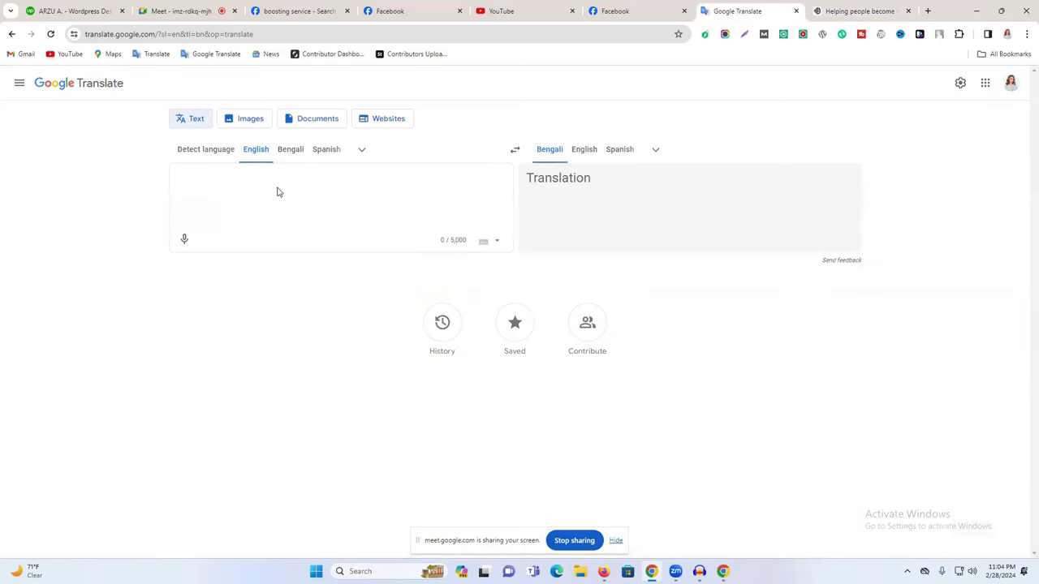
key(ctrl+v)
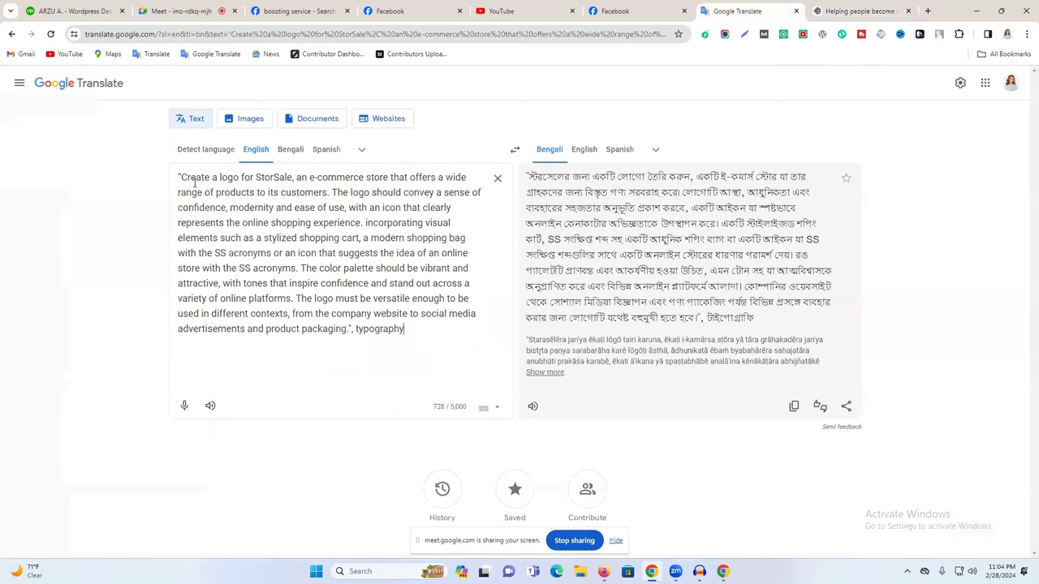
- Replace "e-commerce store" with "Marketing Agency" in the first sentence of the pasted logo prompt
drag(310, 178, 386, 177)
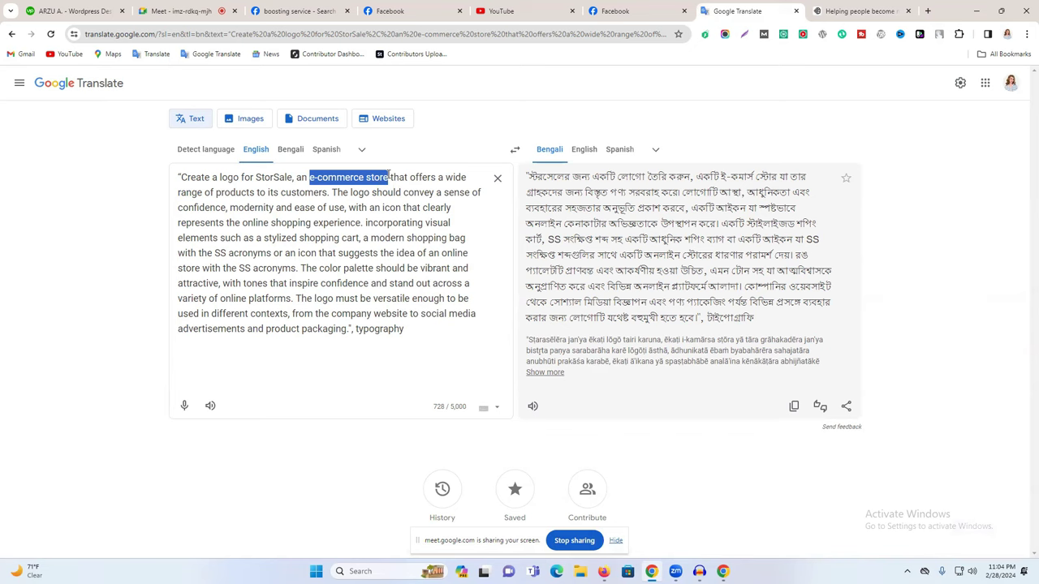
text(Market)
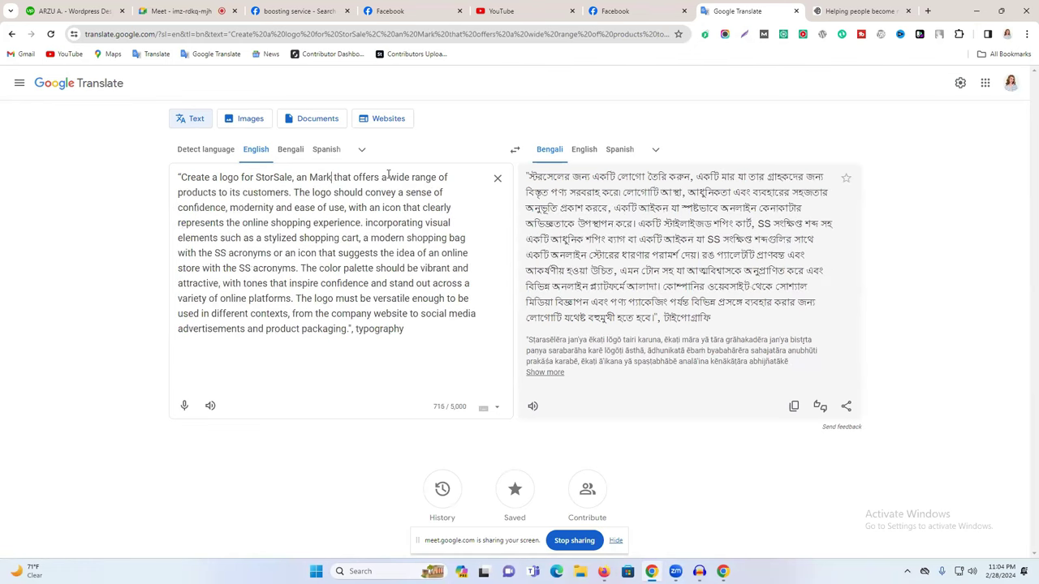
text(ing )
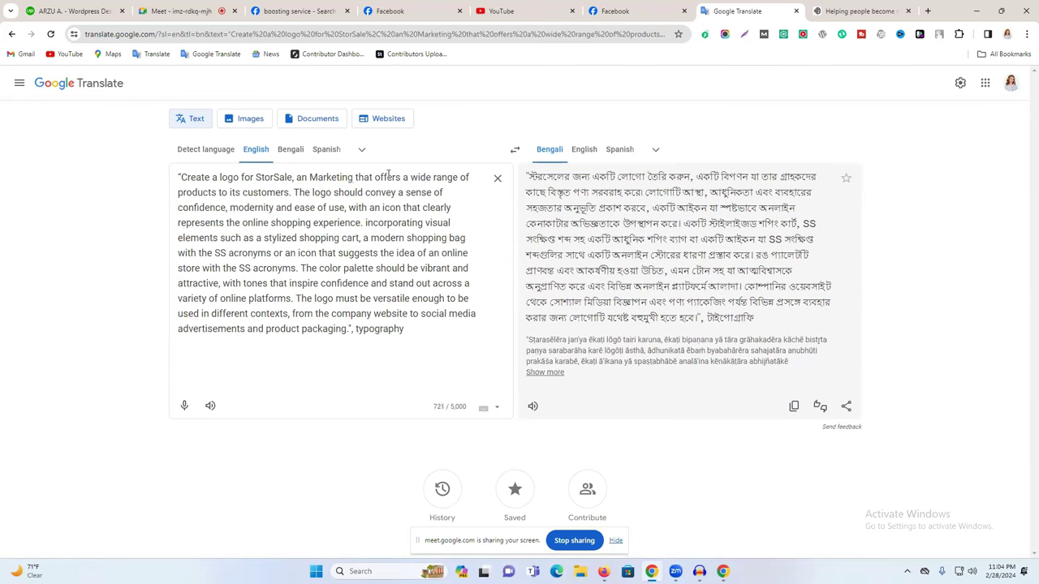
text(A)
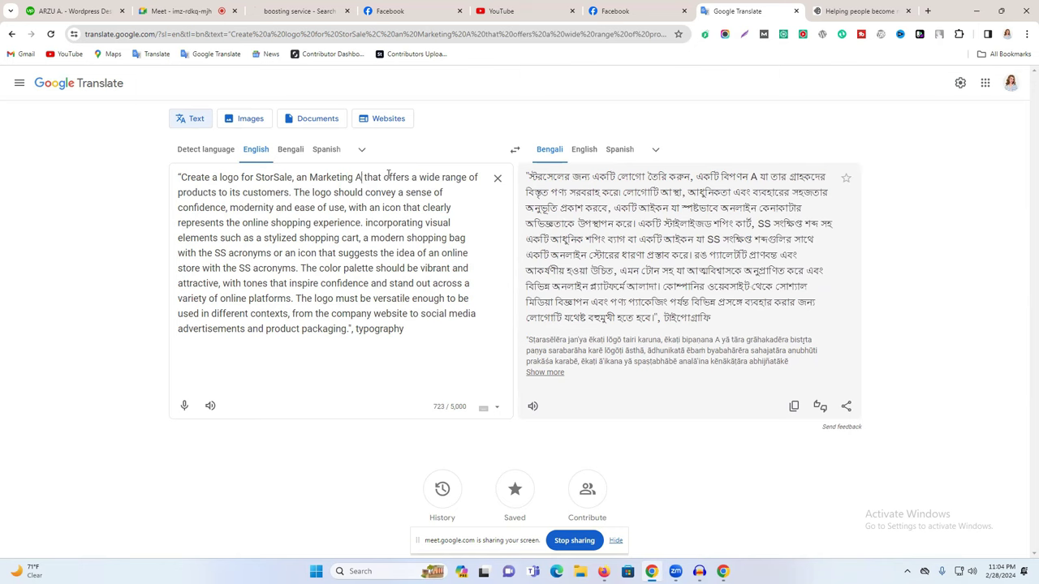
text(ge)
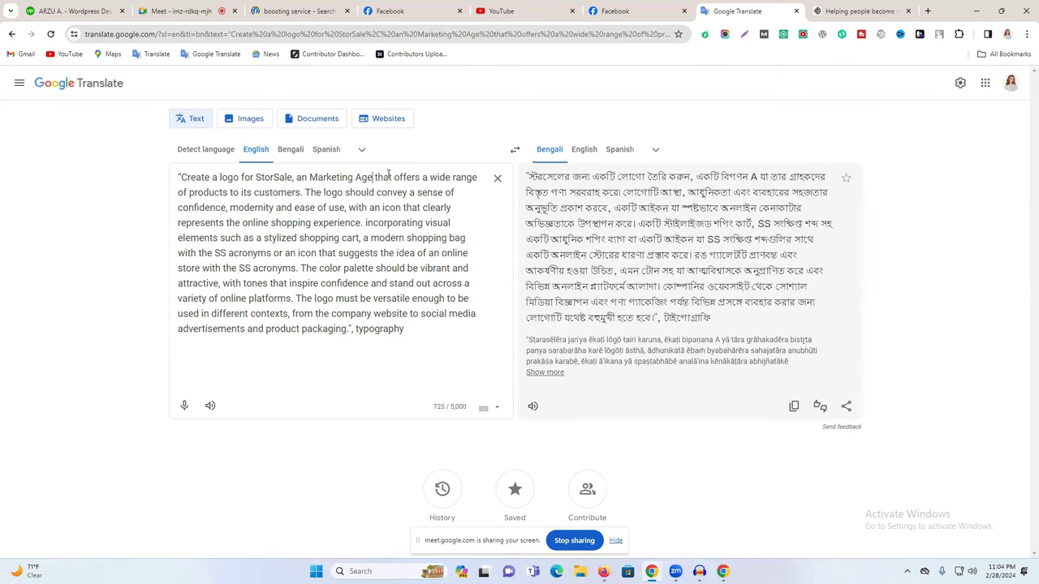
text(ncy)
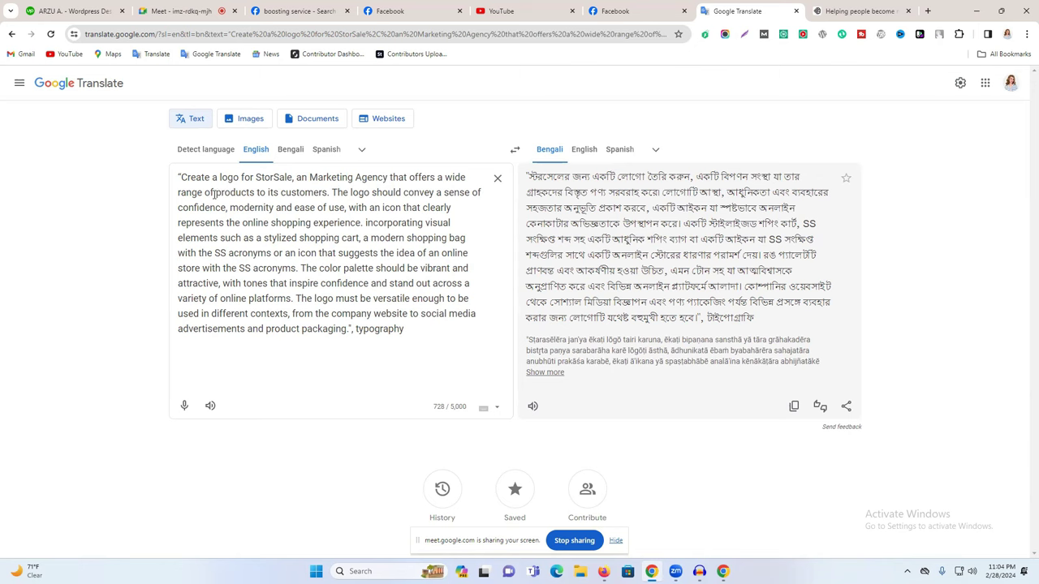
- Replace "products" with "Boosting" in the prompt's phrase about the wide range offered to customers
drag(217, 192, 255, 192)
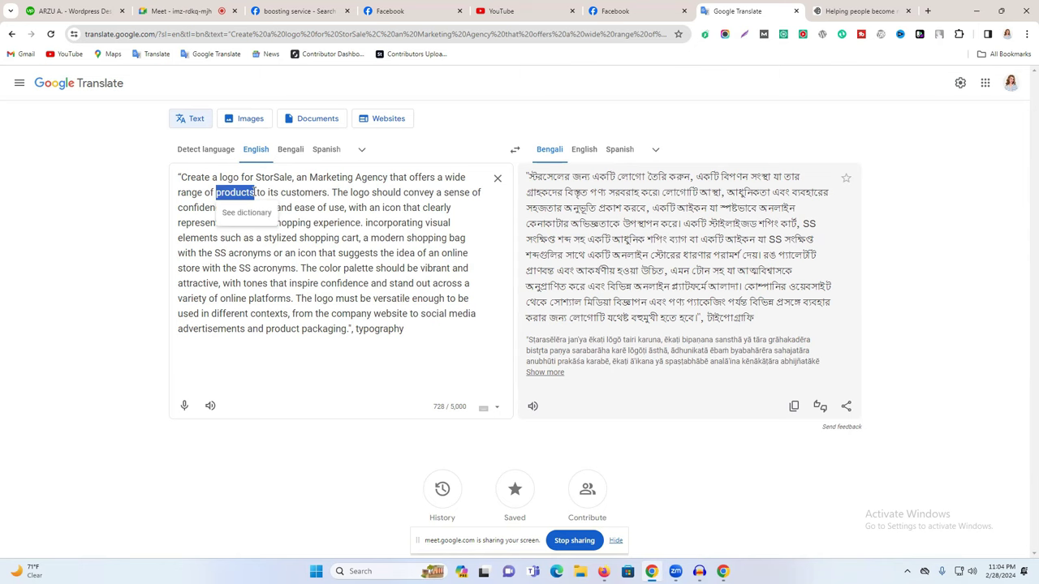
text(Boost)
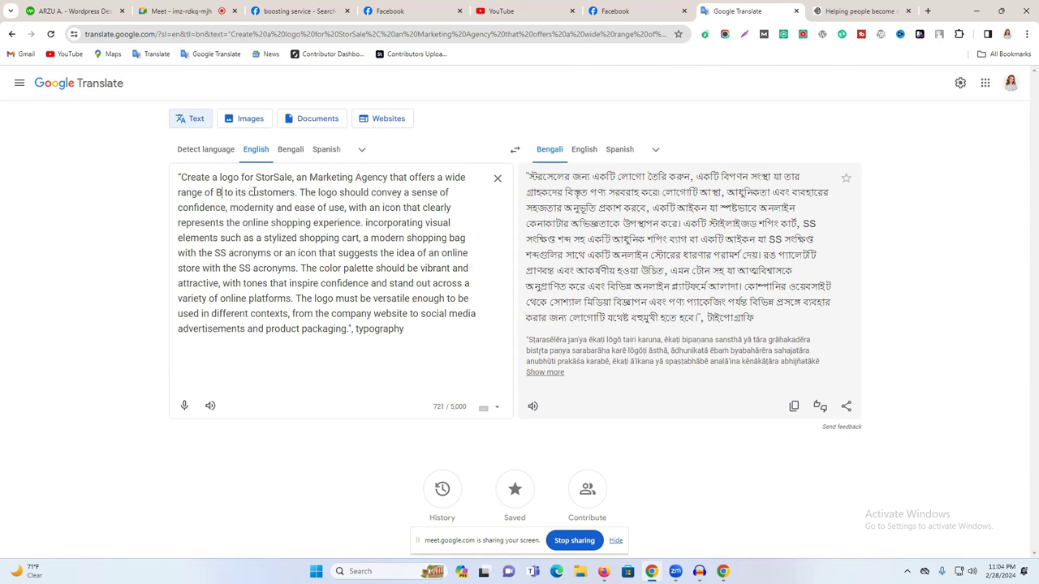
text(ing)
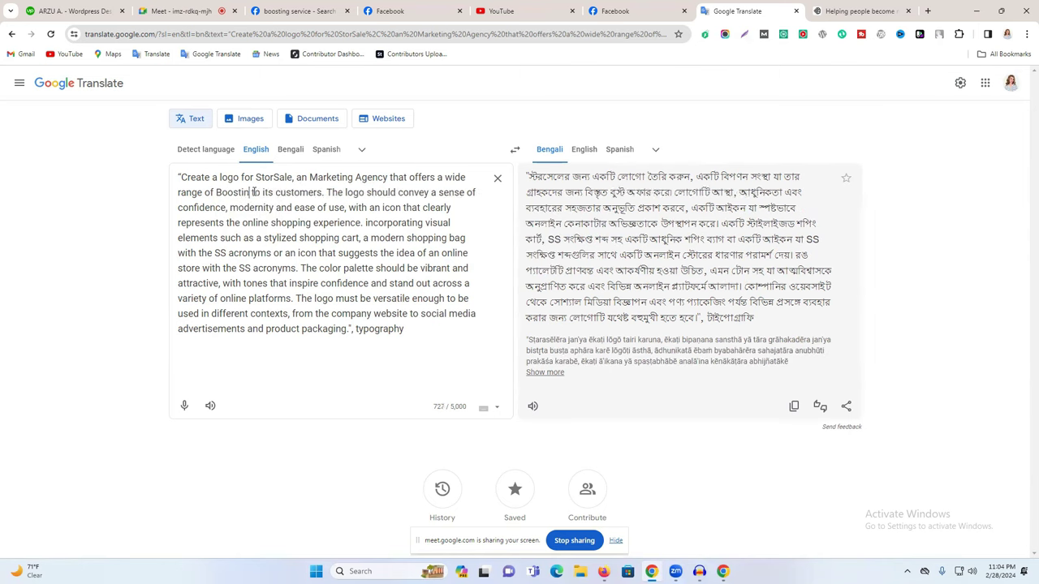
key(BackSpace)
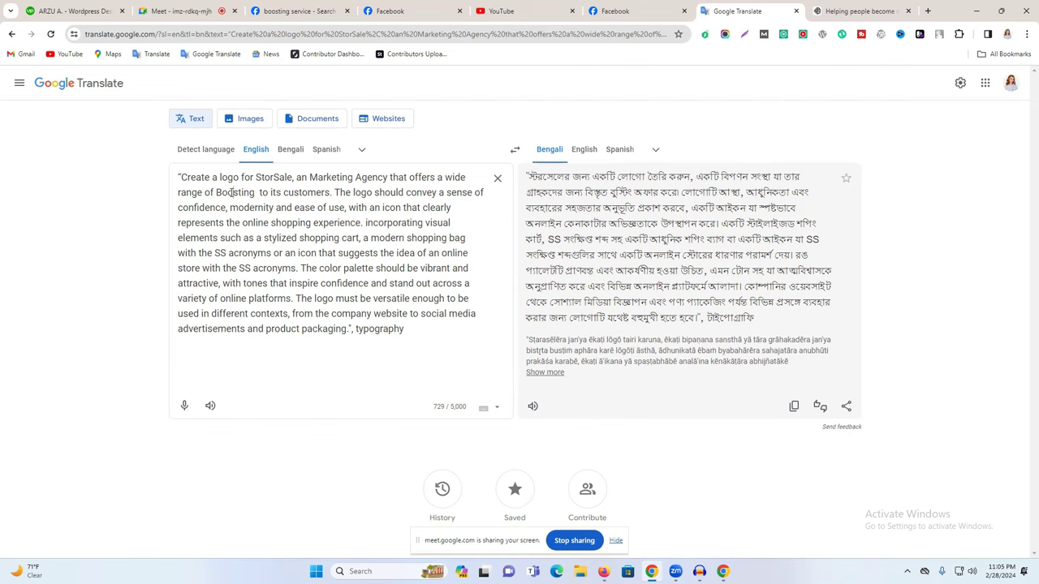
- Change "Boosting" to "Marketing" in the prompt's phrase about the wide range offered to customers
double_click(232, 192)
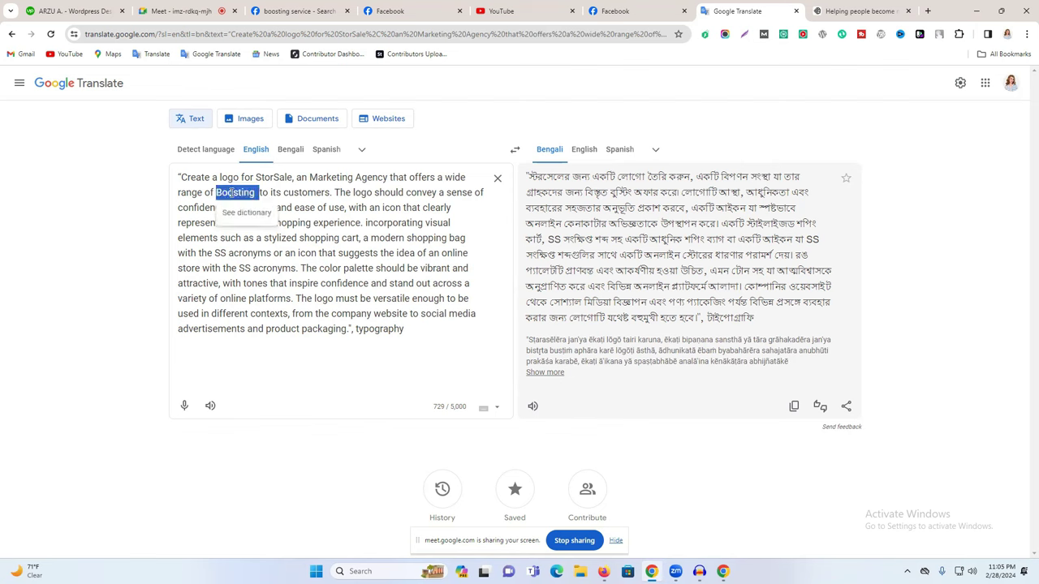
text(Market)
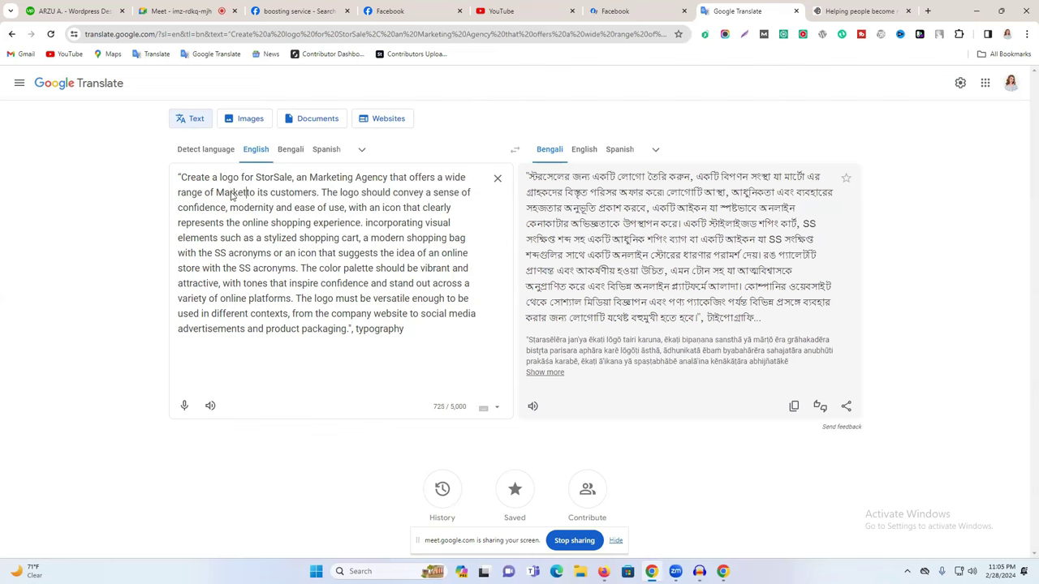
text(ing)
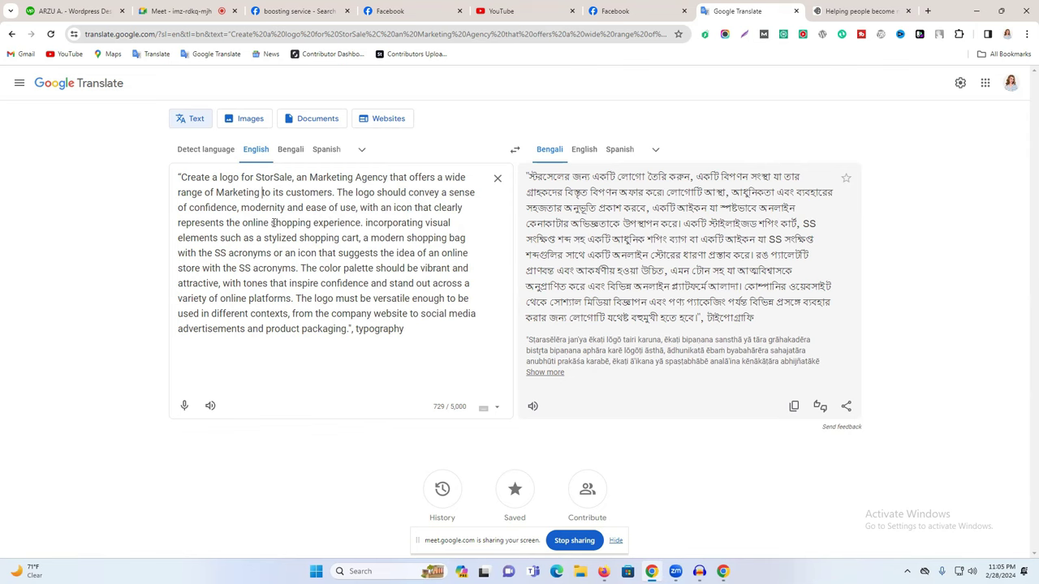
- Replace "online shopping" with "Marketing Agency" in the prompt's phrase about the experience the icon represents
drag(242, 222, 312, 223)
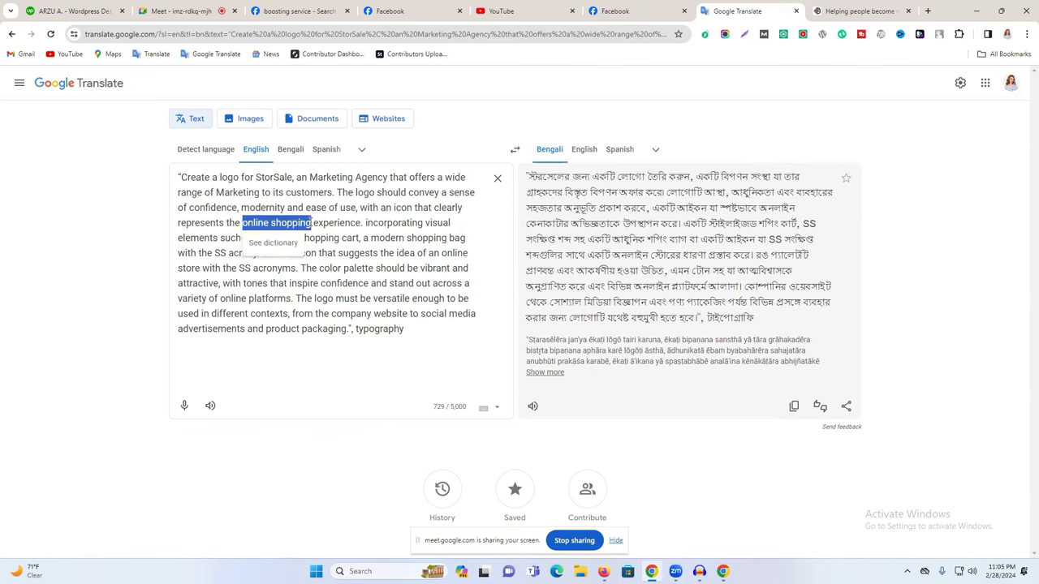
text(Market)
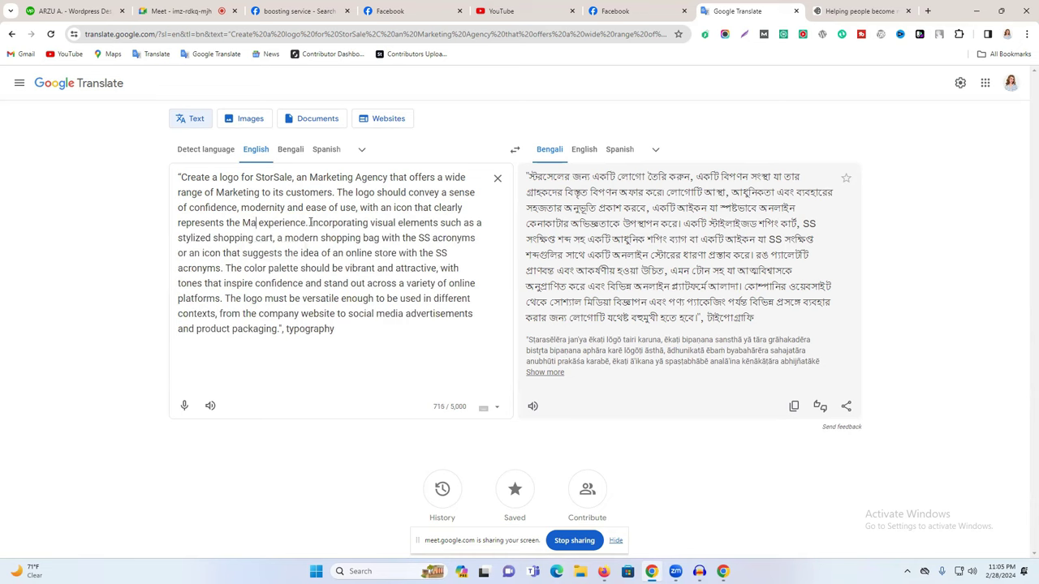
text(ing)
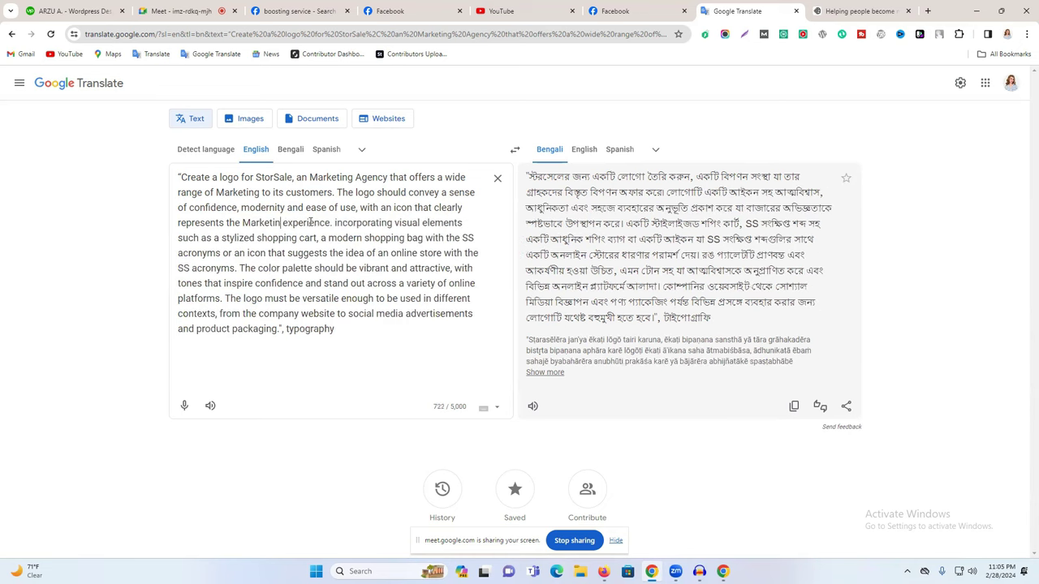
text( Age)
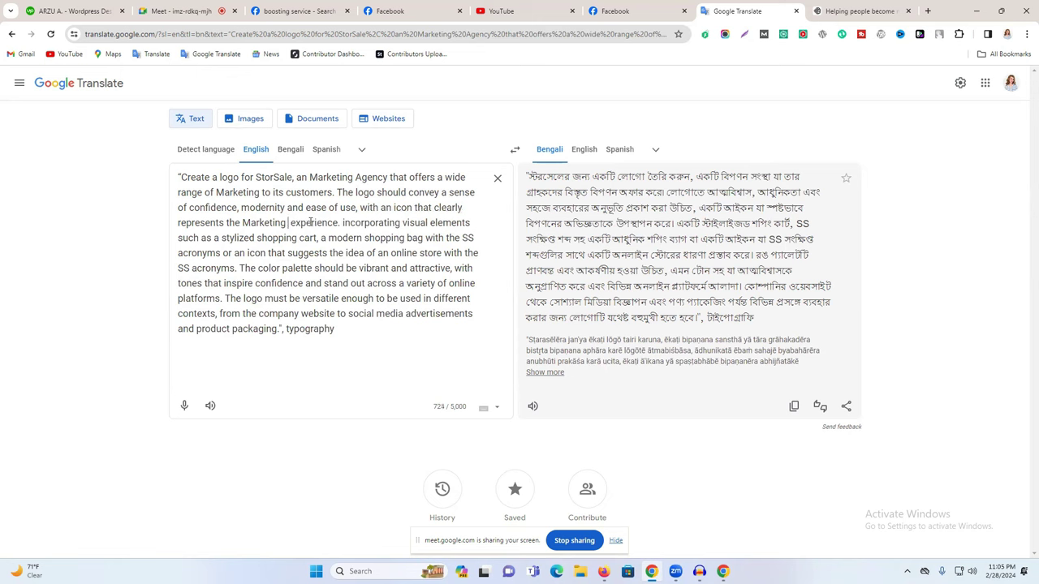
text(ncy)
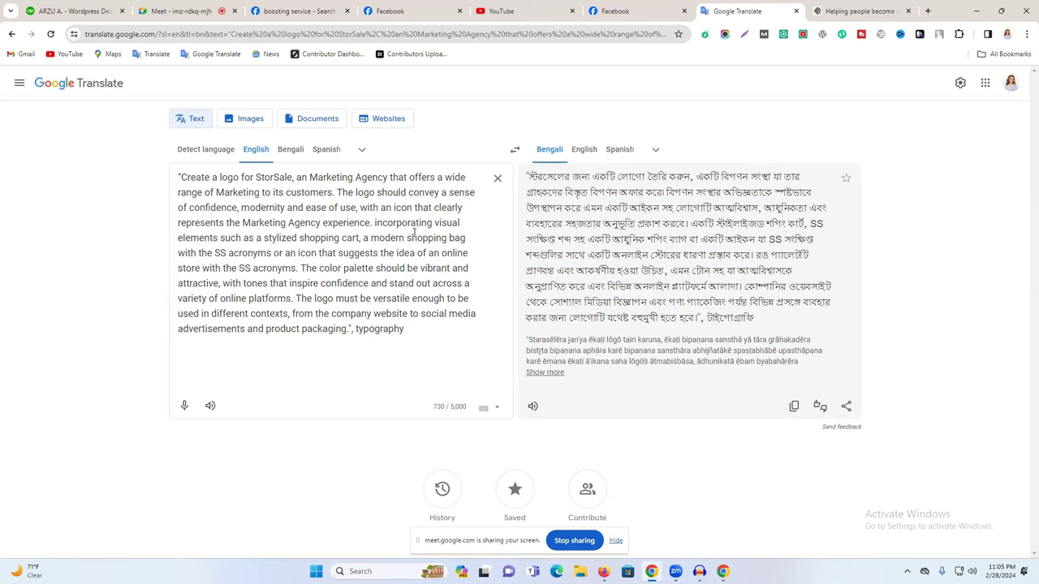
- Check the Page name on Facebook and replace the first "SS" acronym in the Google Translate prompt with "CA"
click(420, 10)
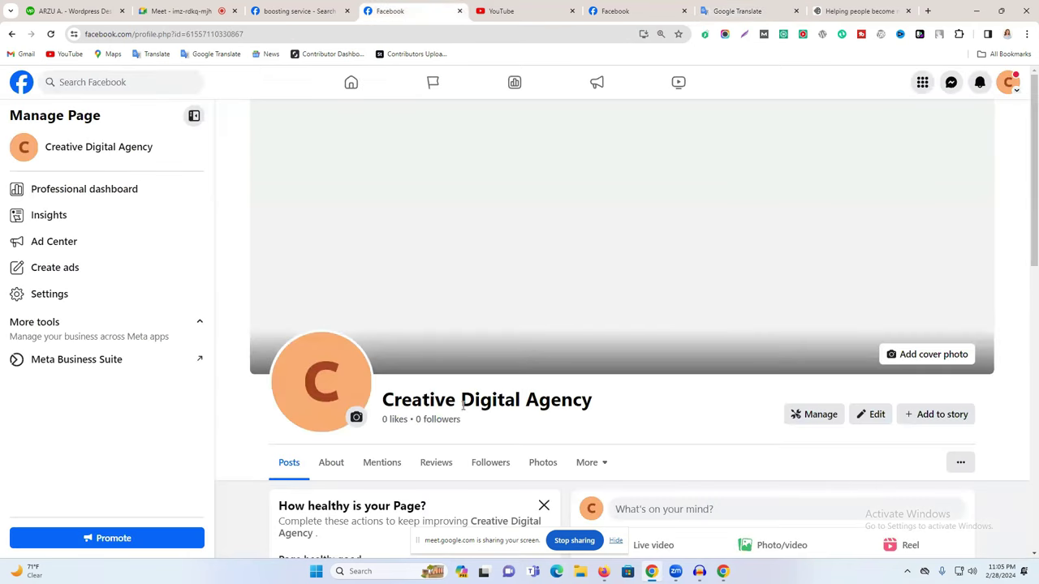
drag(396, 395, 387, 396)
click(322, 11)
click(751, 7)
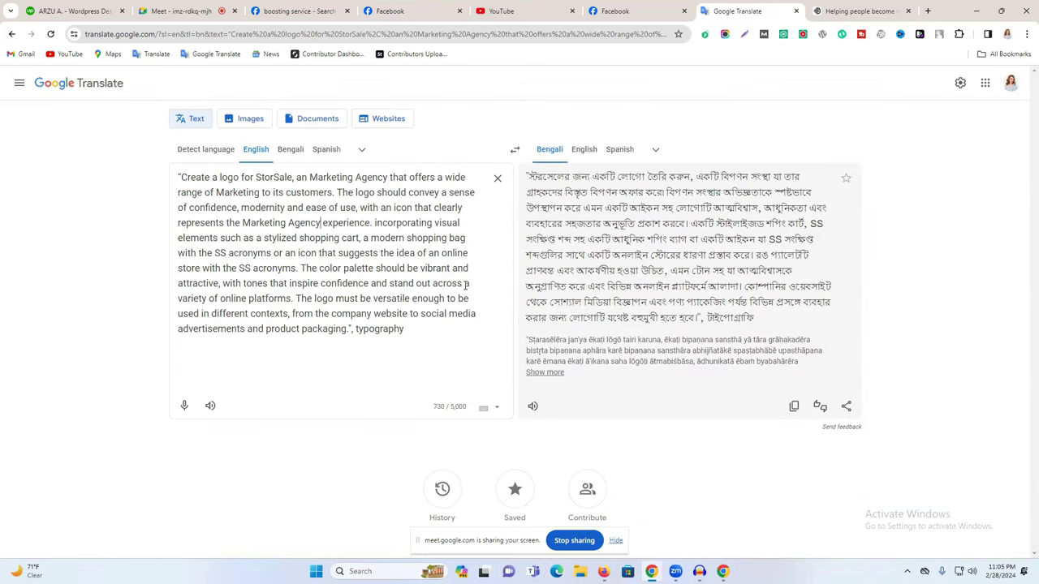
double_click(221, 253)
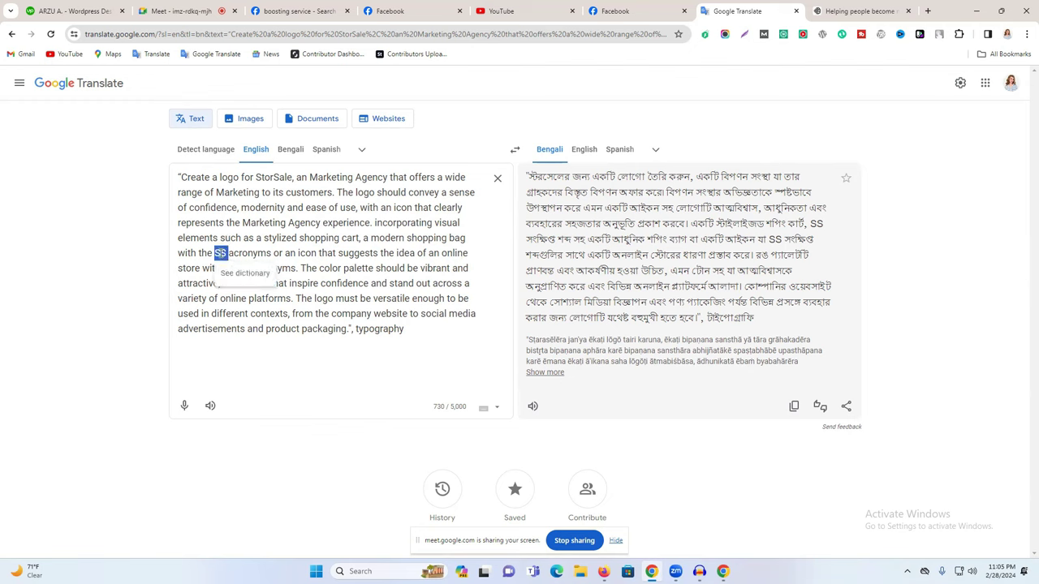
text(CA)
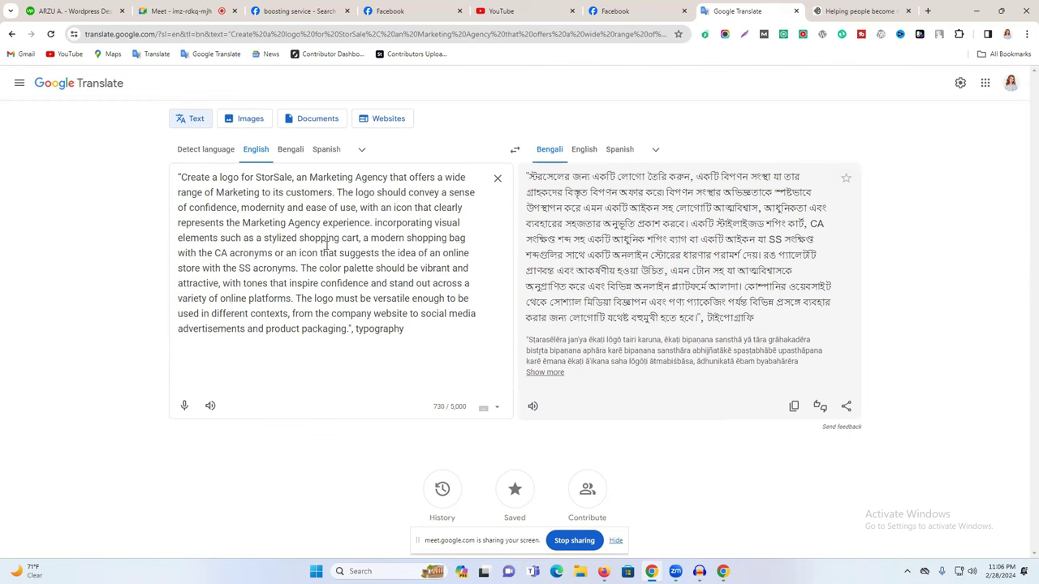
- Replace "shopping cart" with "Rocet" as the stylized visual element in the logo prompt
drag(299, 238, 360, 238)
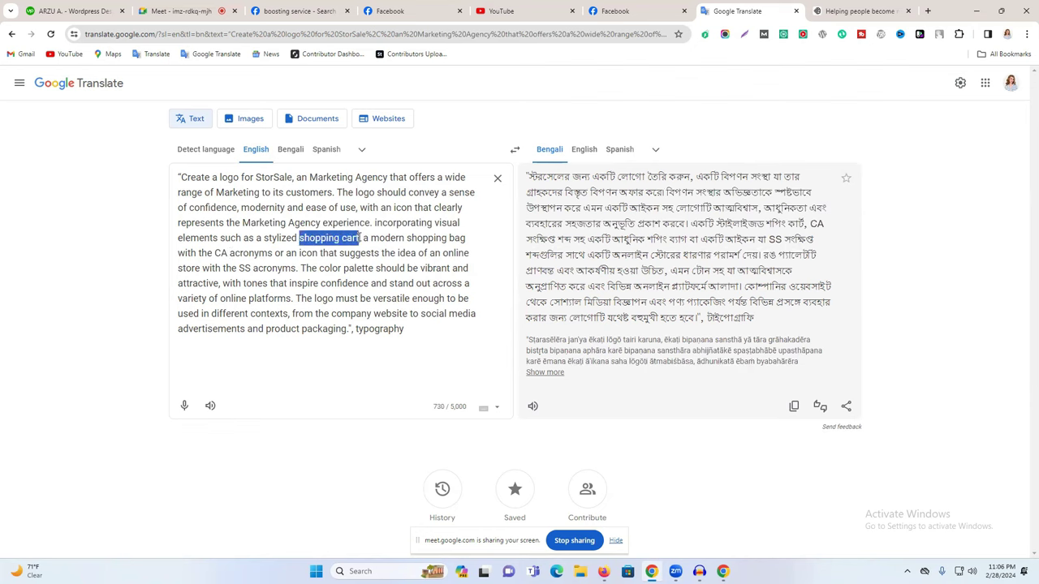
text(Roce)
text(th the CA)
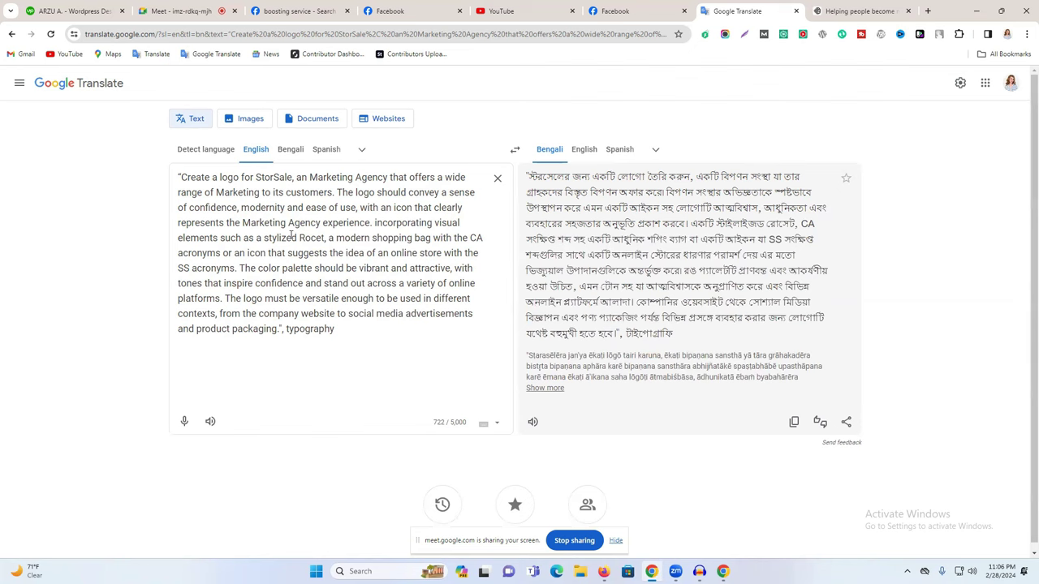
- Replace the remaining "SS" acronym with "CA" in the prompt's phrase about the online store icon
double_click(313, 238)
double_click(184, 267)
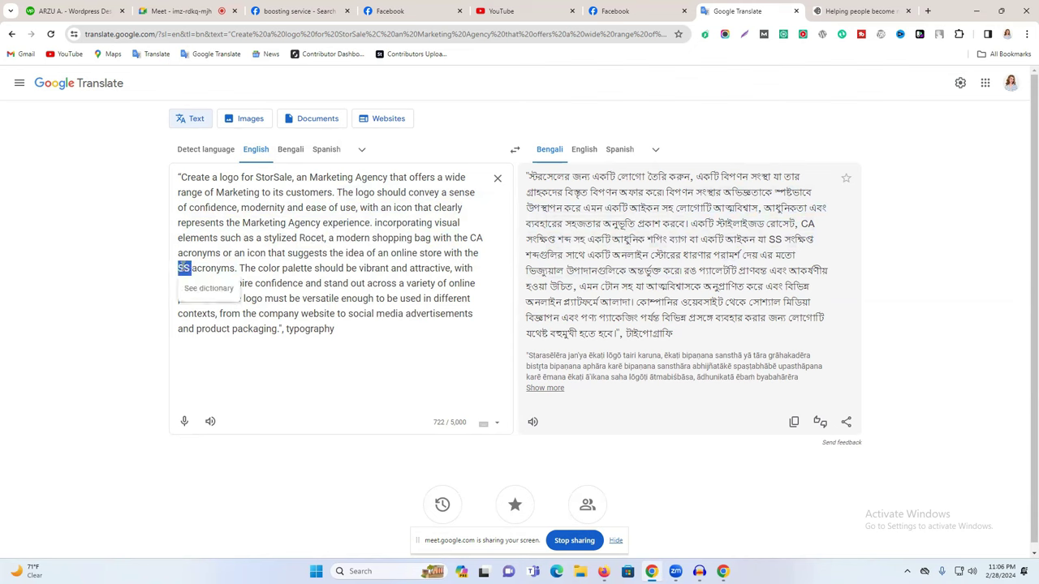
text(CA)
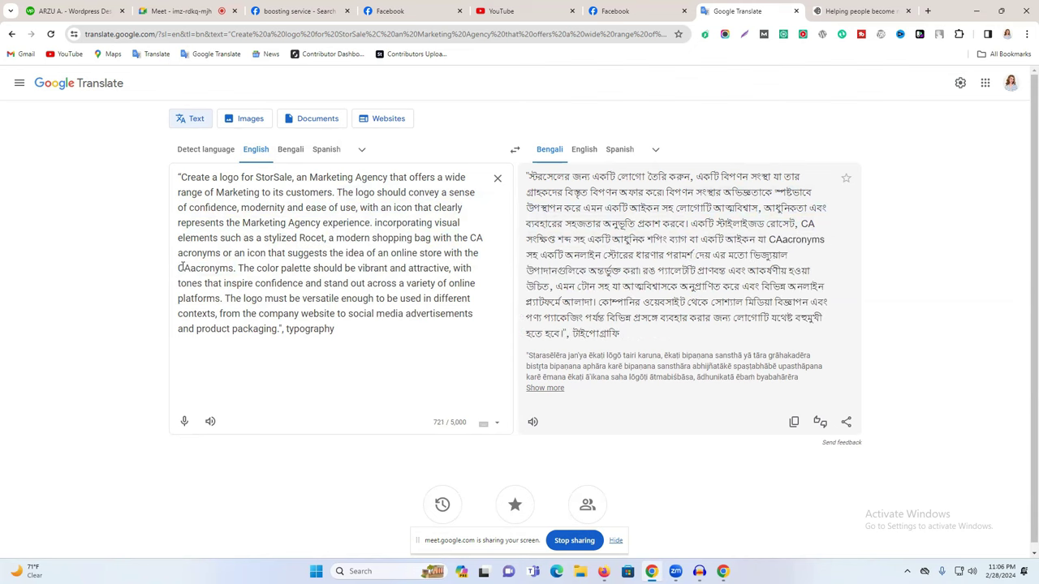
- Check the full name of the new agency Page on Facebook
click(616, 9)
click(415, 10)
drag(604, 409, 525, 403)
double_click(529, 403)
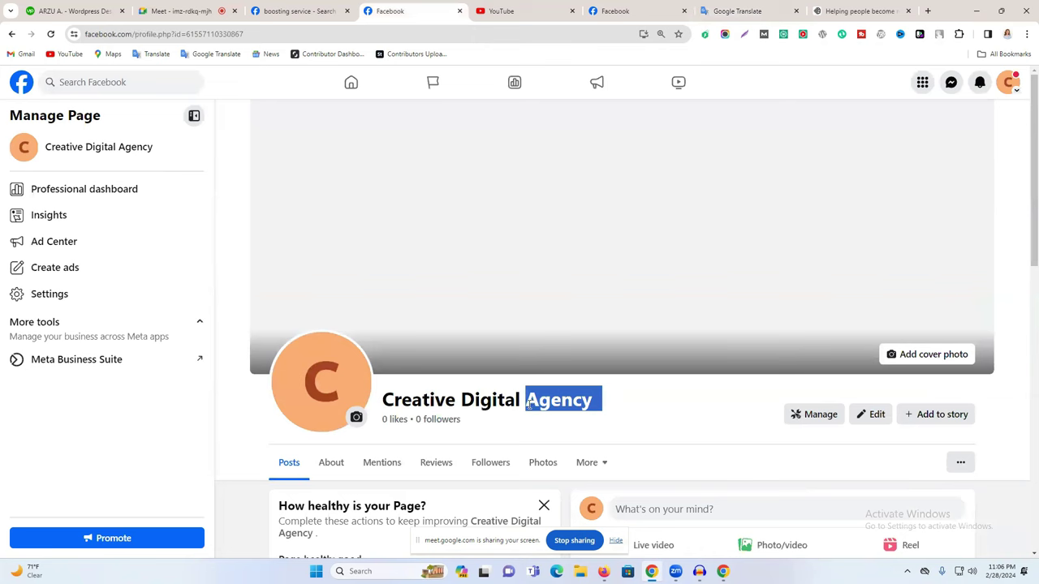
triple_click(414, 402)
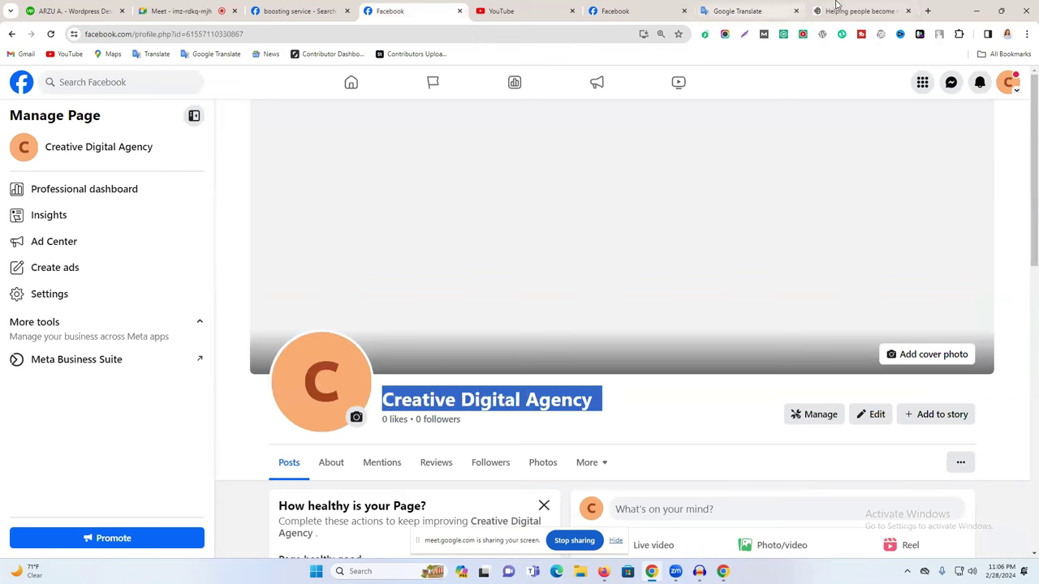
mouse_move(841, 4)
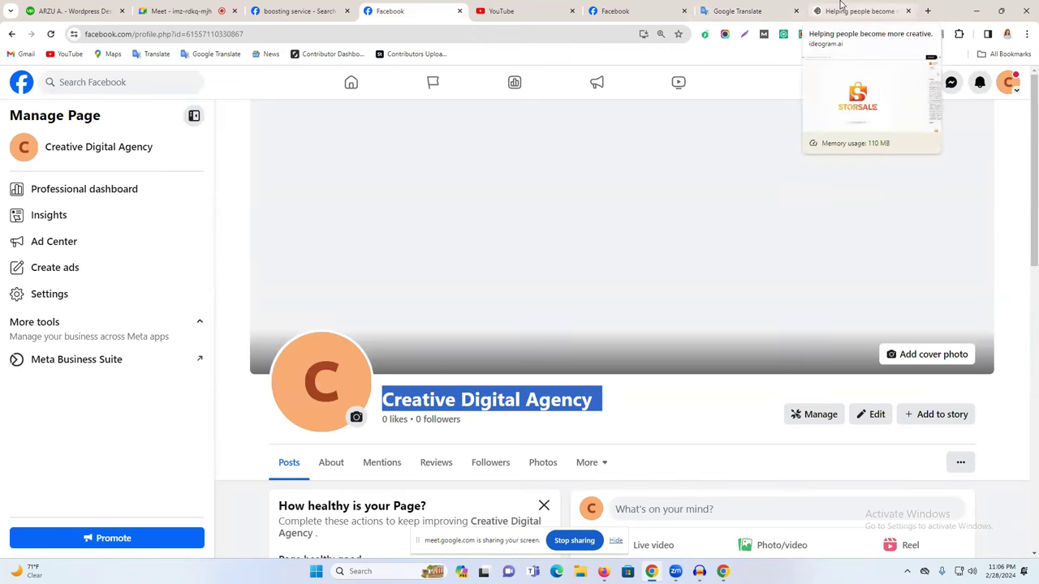
- Correct "Rocet" to "Rocket" as the stylized visual element in the Google Translate prompt
click(734, 11)
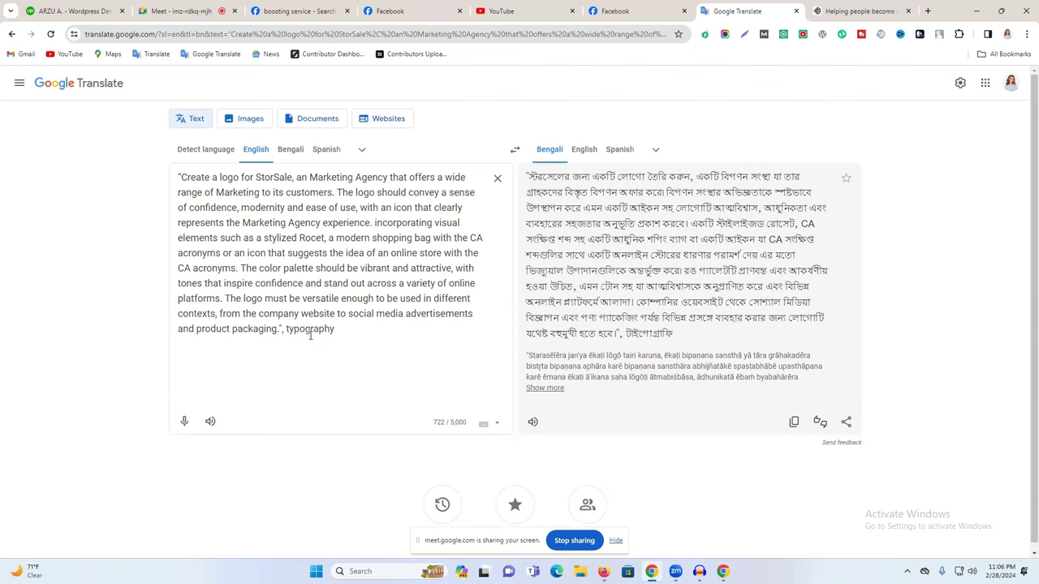
double_click(312, 238)
text(R)
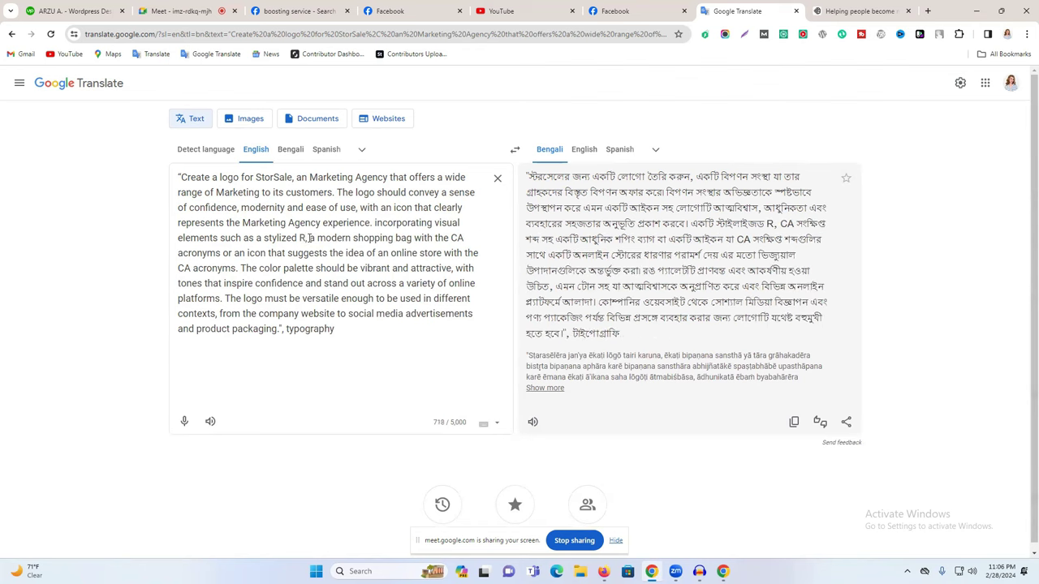
text(ov)
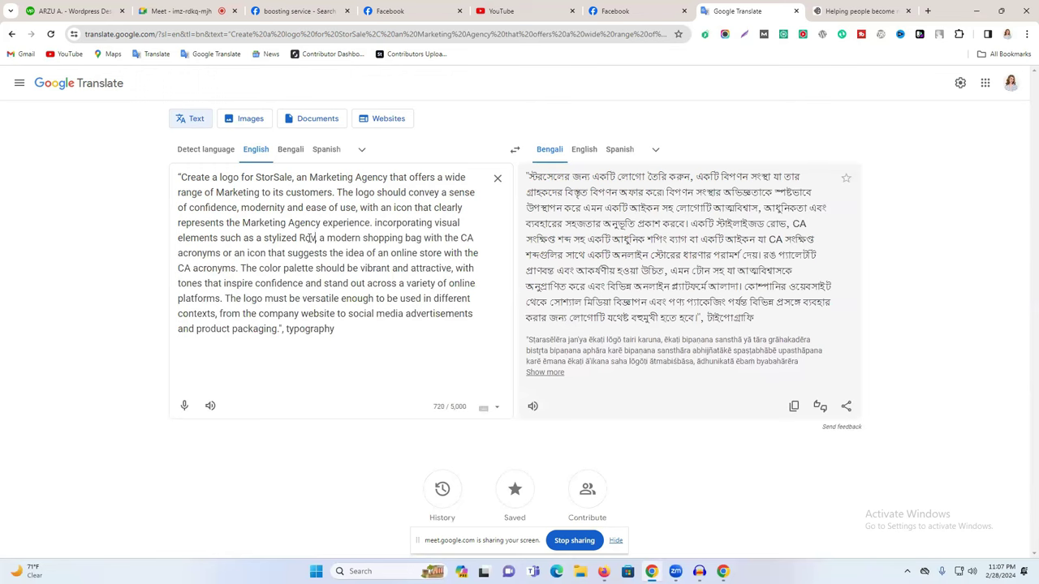
key(BackSpace)
text(cke)
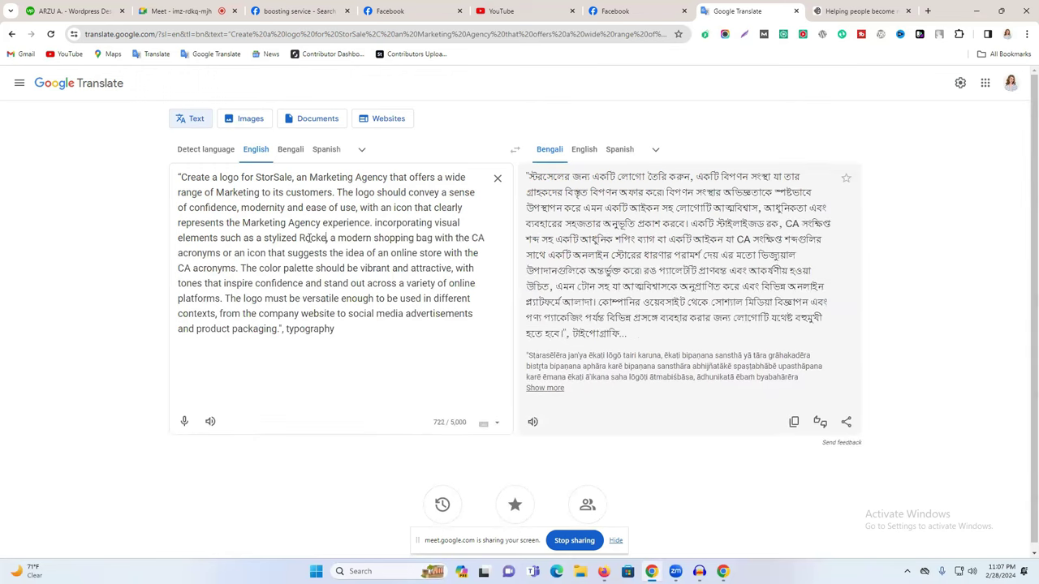
text(t)
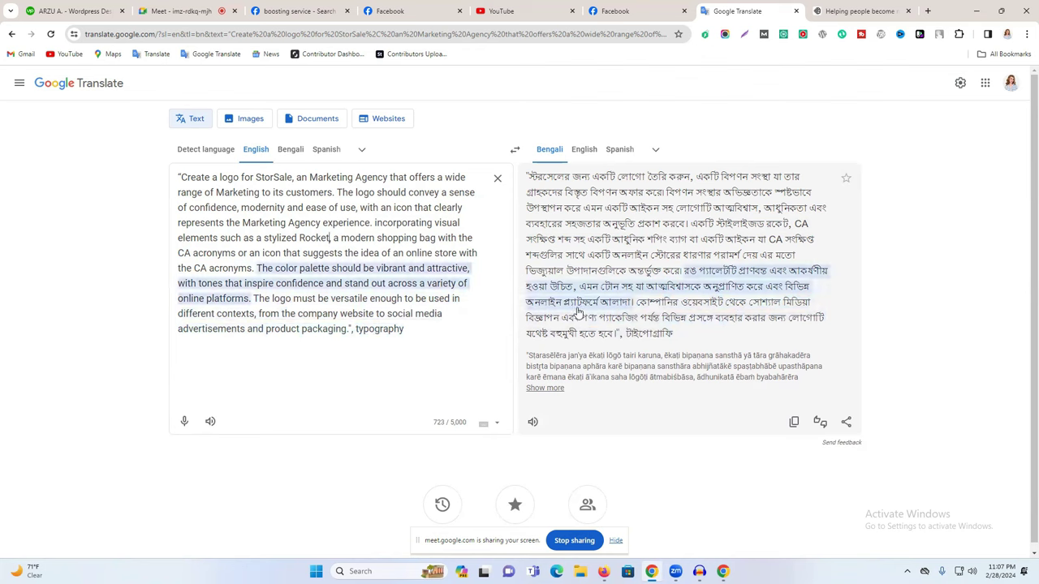
- Copy the entire edited prompt into Ideogram's prompt field and generate logos from it
drag(441, 366, 178, 175)
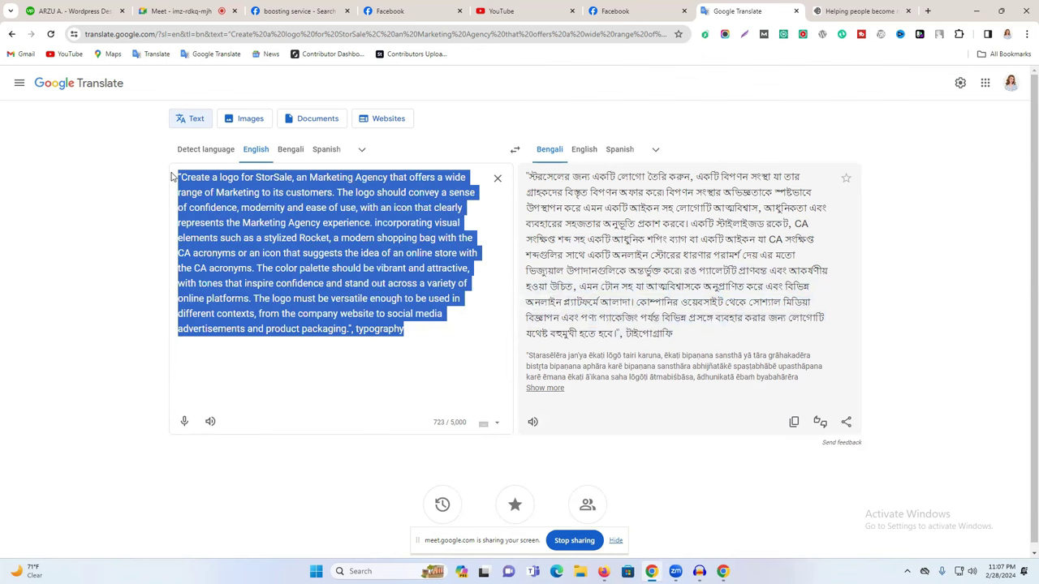
right_click(223, 193)
click(309, 246)
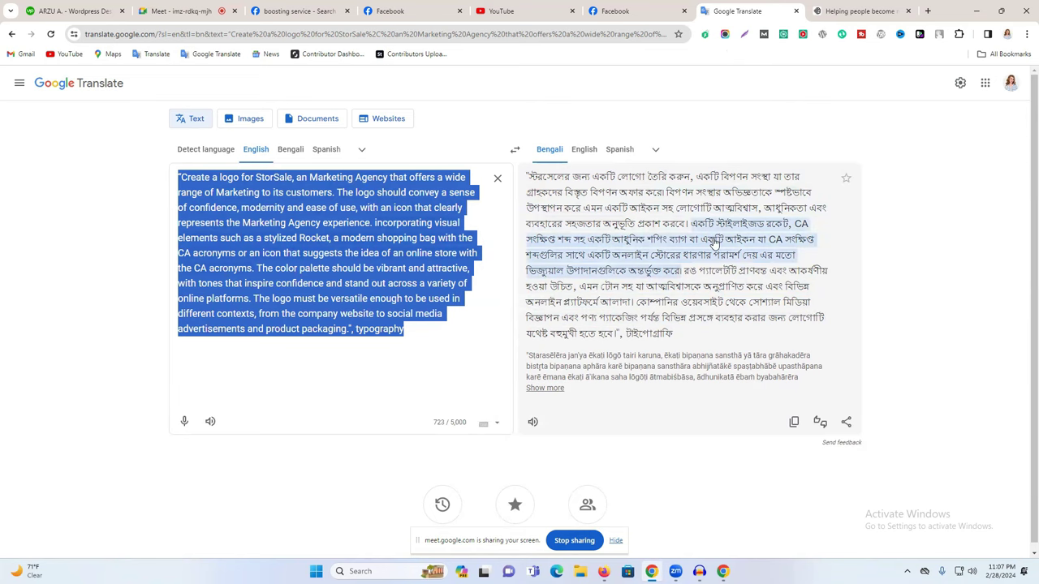
click(845, 10)
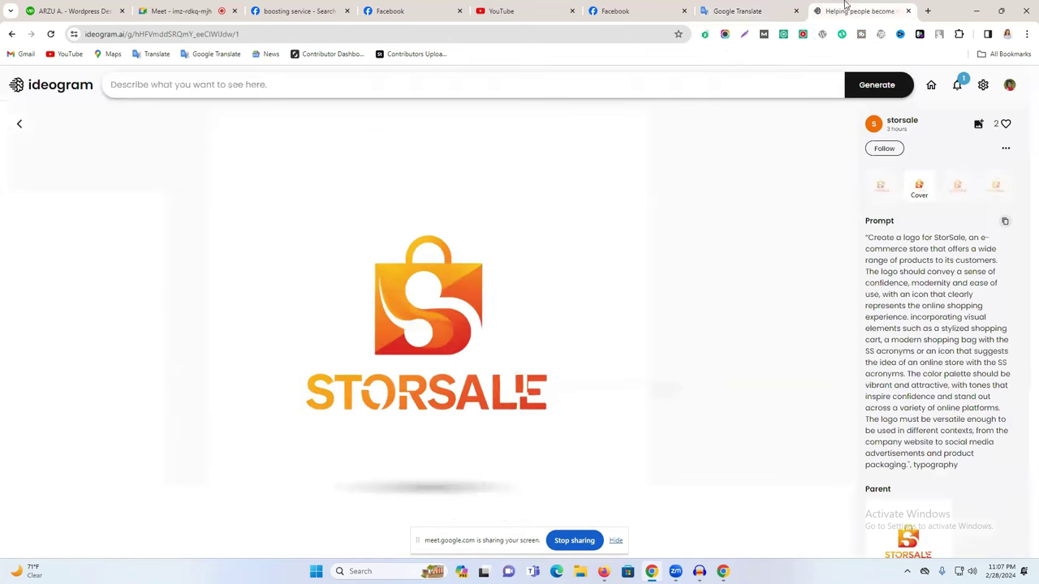
click(296, 83)
key(ctrl+v)
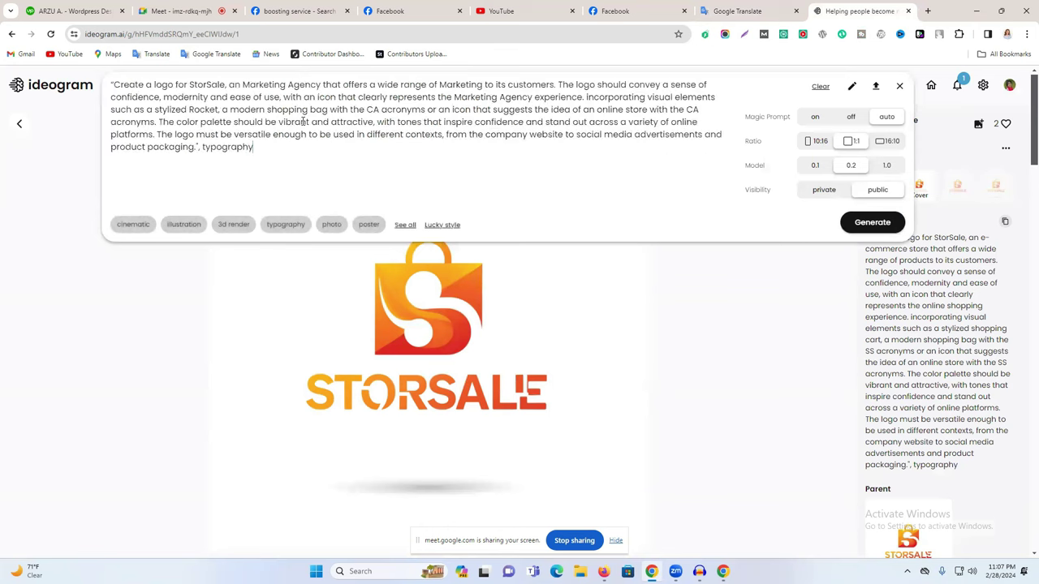
key(Return)
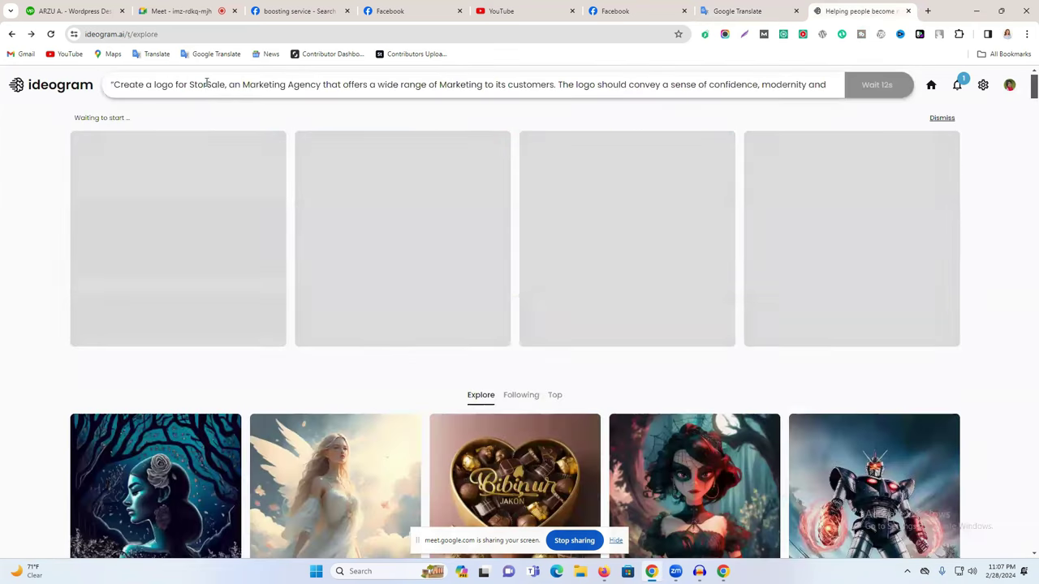
- Copy the Page name "Creative Digital Agency" from Facebook and replace "StorSale" with it in the Google Translate prompt
double_click(207, 84)
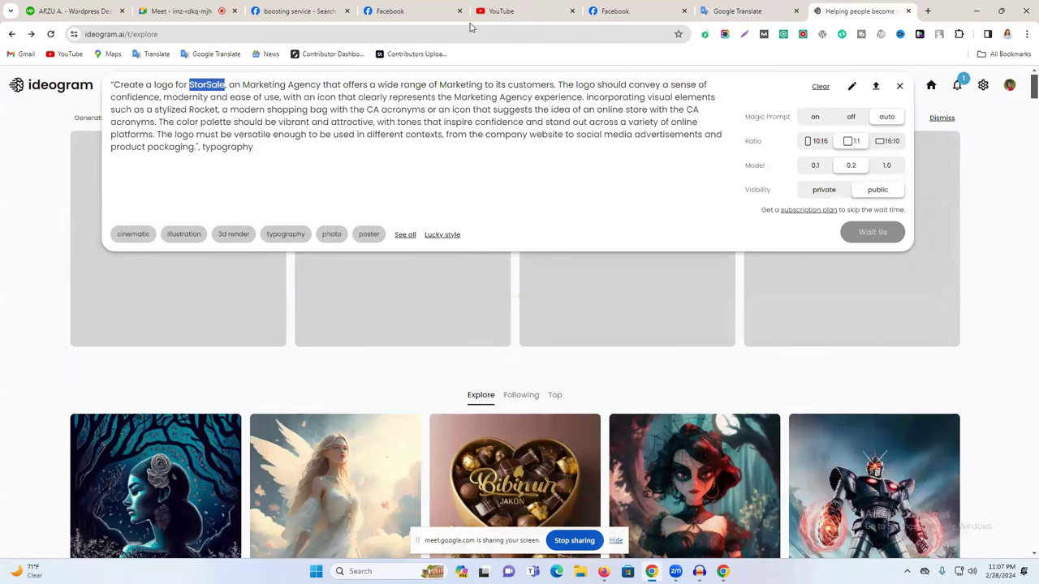
click(646, 10)
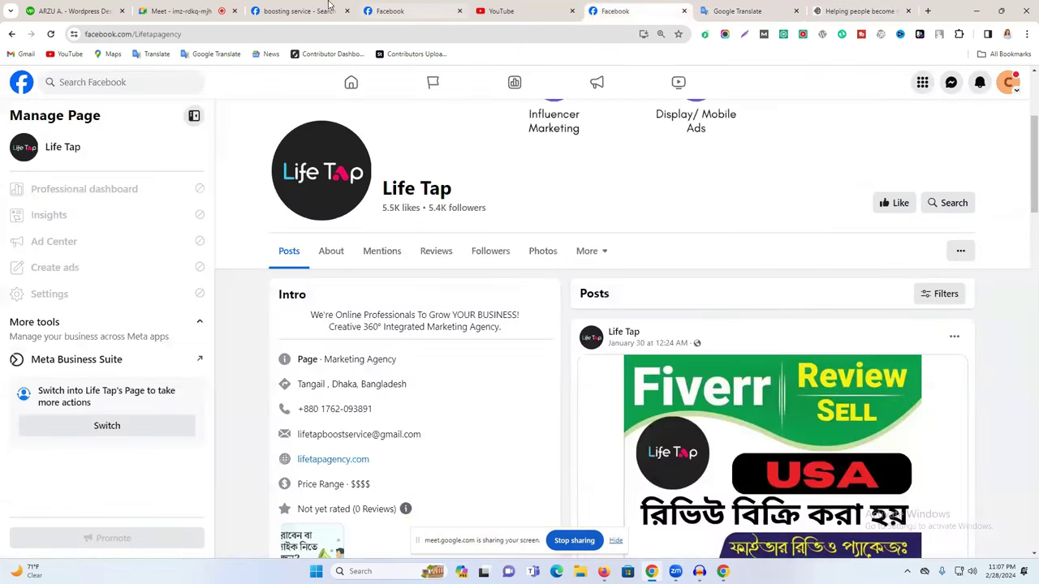
click(300, 10)
click(430, 8)
right_click(433, 399)
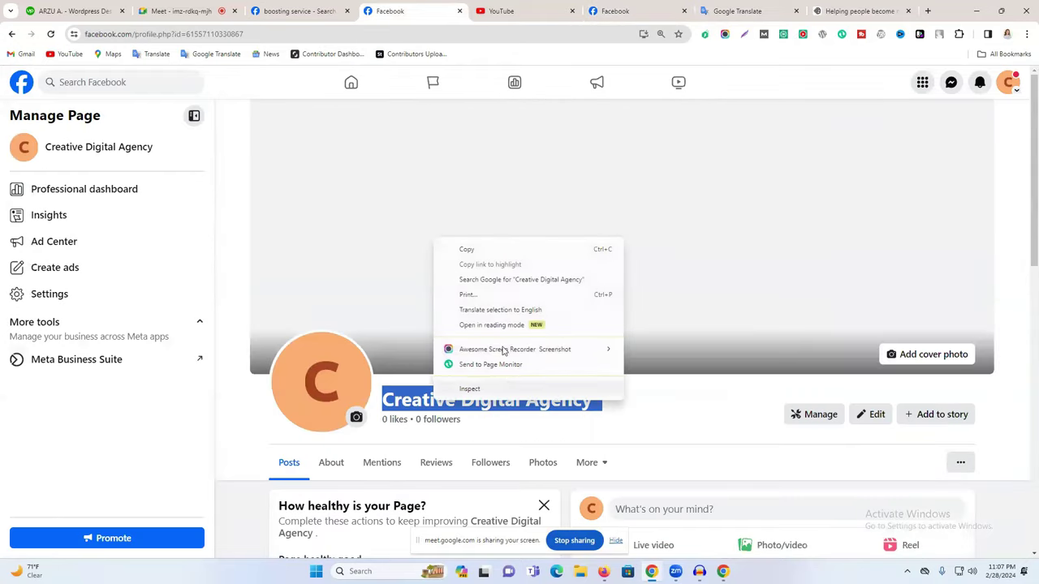
click(517, 250)
click(730, 11)
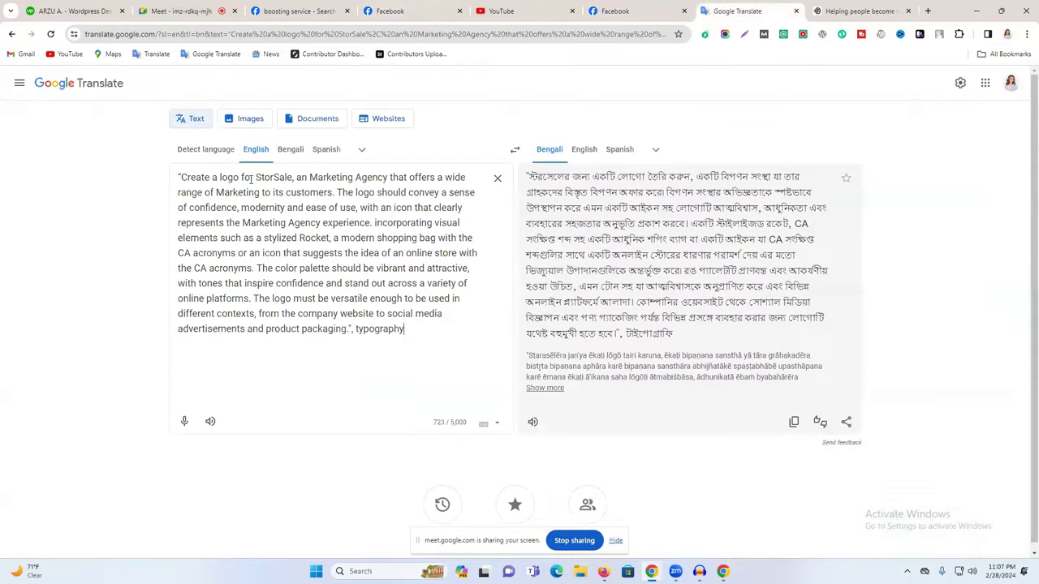
drag(267, 175, 293, 177)
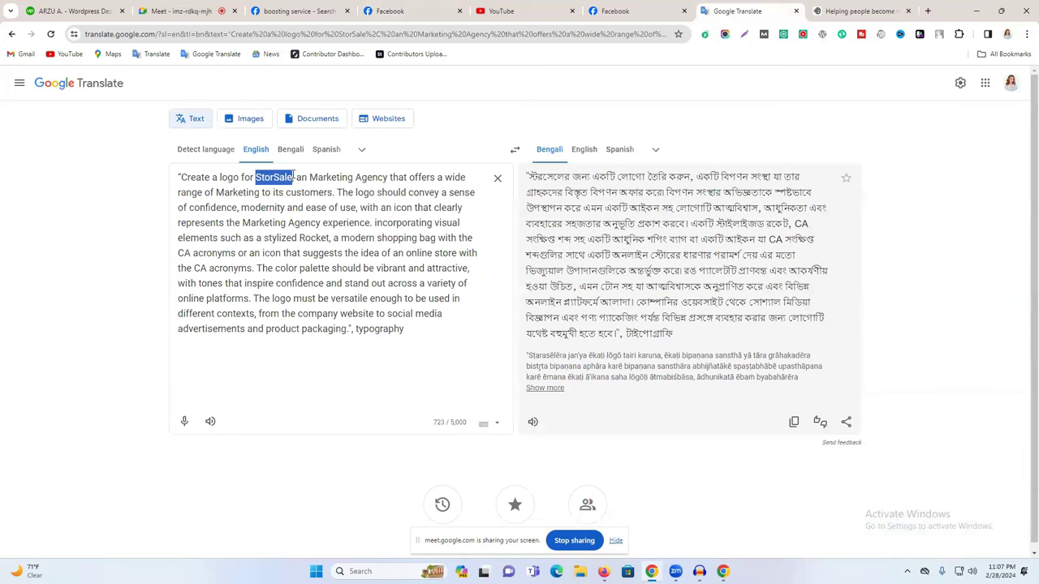
key(ctrl+v)
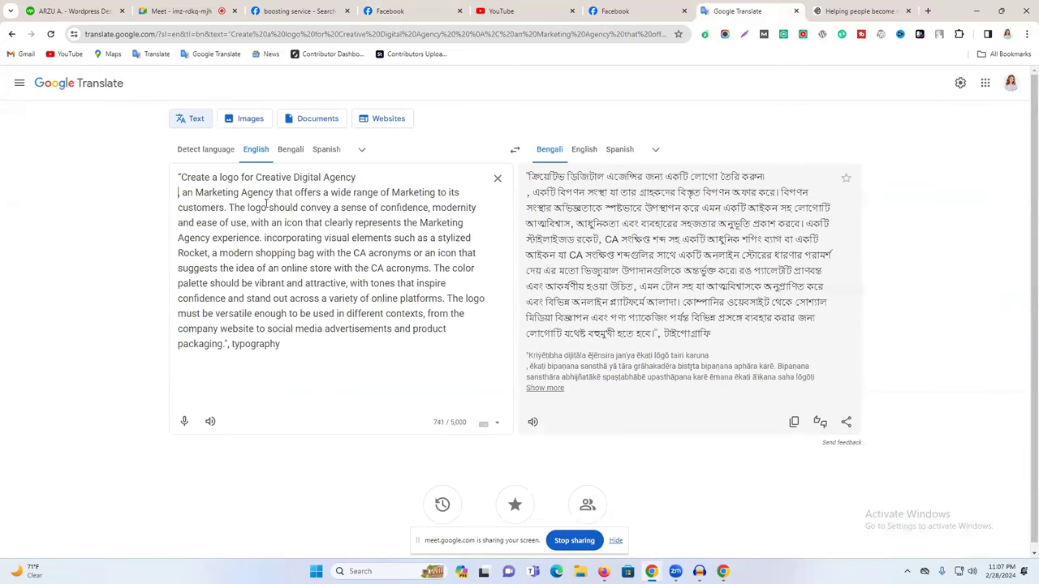
- Copy the whole revised prompt and use it to replace the StorSale prompt in Ideogram
key(ctrl+a)
right_click(224, 223)
click(331, 276)
click(828, 11)
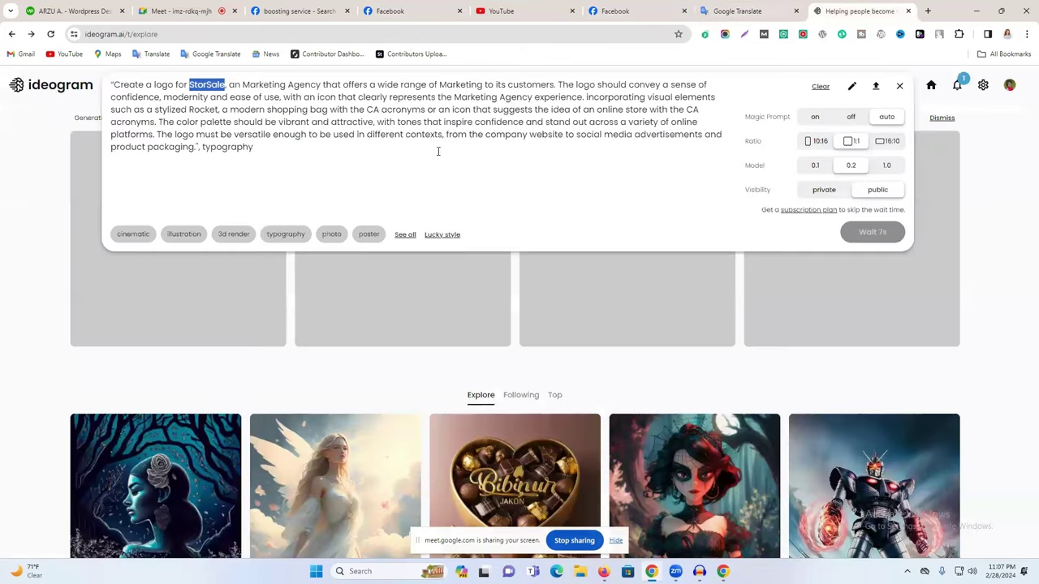
key(ctrl+v)
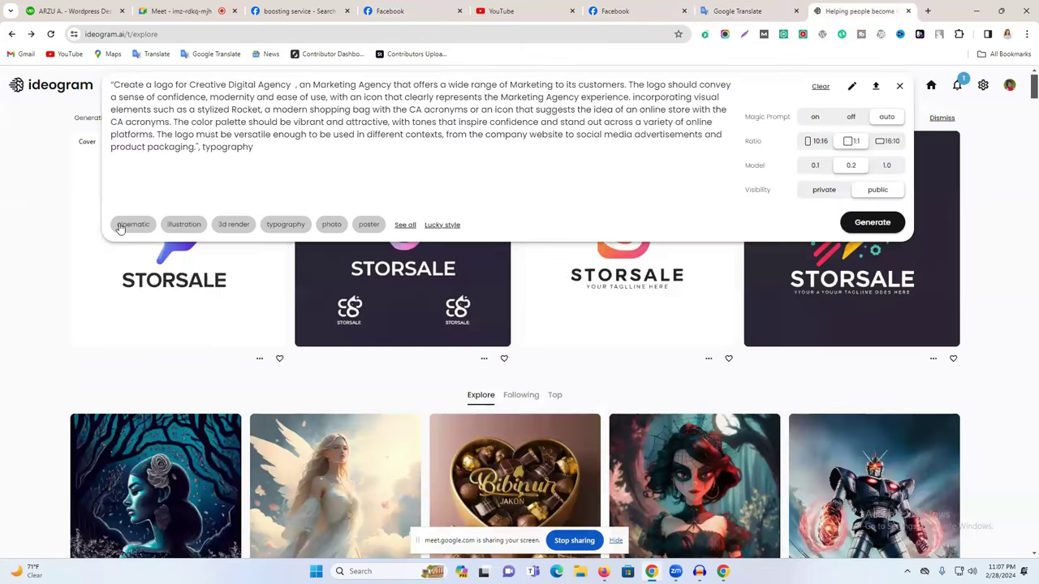
- Apply the cinematic, illustration and typography styles to the prompt and generate the logos
click(130, 224)
click(194, 225)
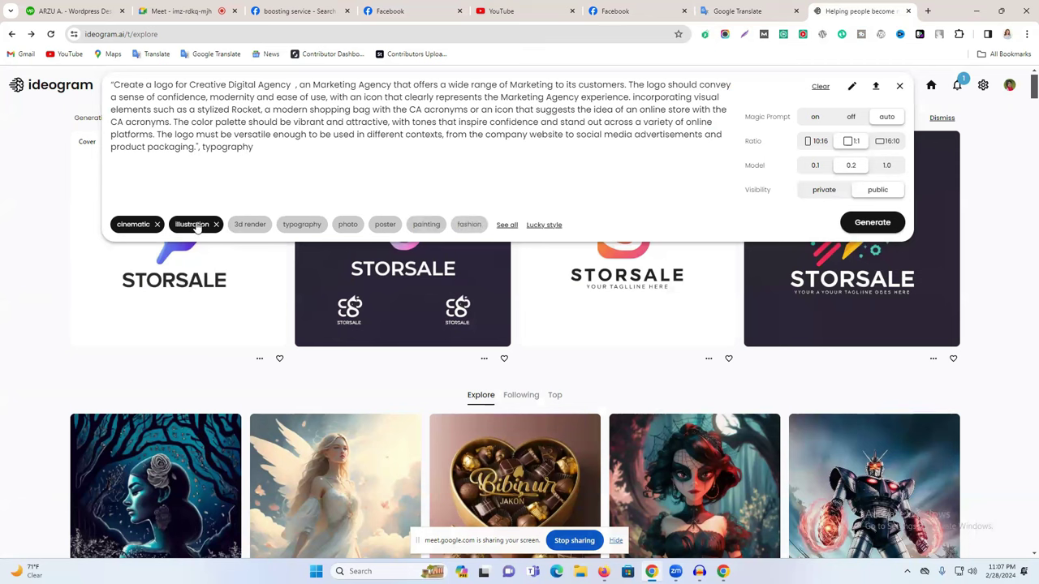
click(302, 226)
click(881, 225)
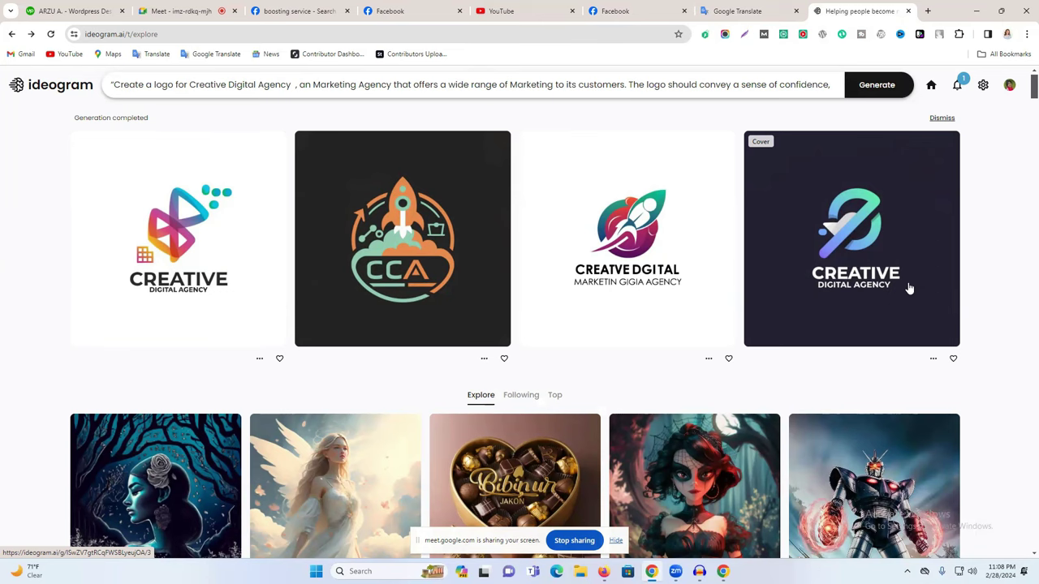
- Open the fourth generated logo, with the rocket on a dark background, and copy its prompt
click(857, 253)
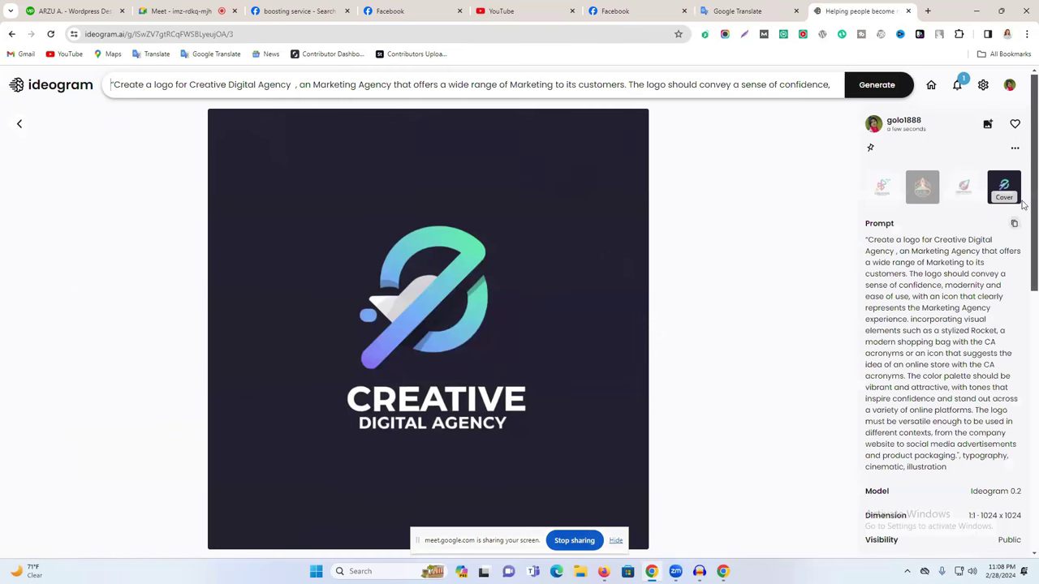
click(1013, 224)
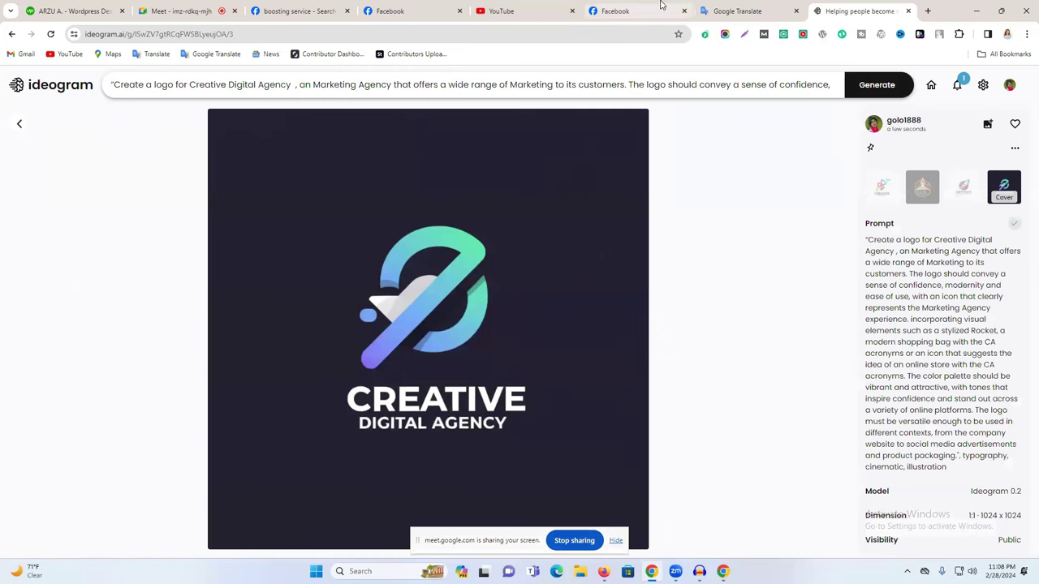
- Replace "Creative Digital Agency" in the Google Translate prompt with an "Agency Name" placeholder framed by dashes
click(732, 10)
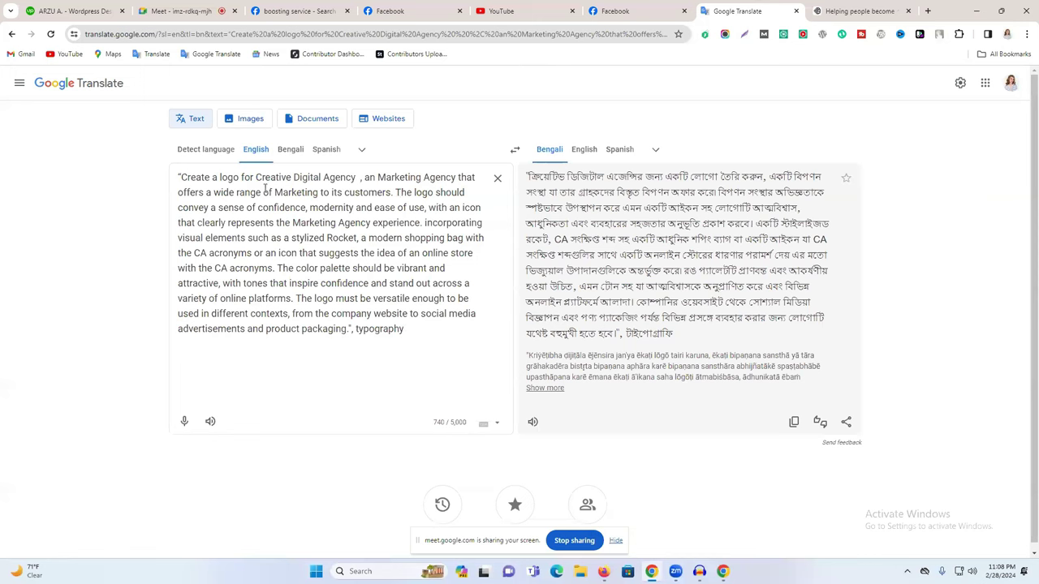
drag(256, 176, 355, 176)
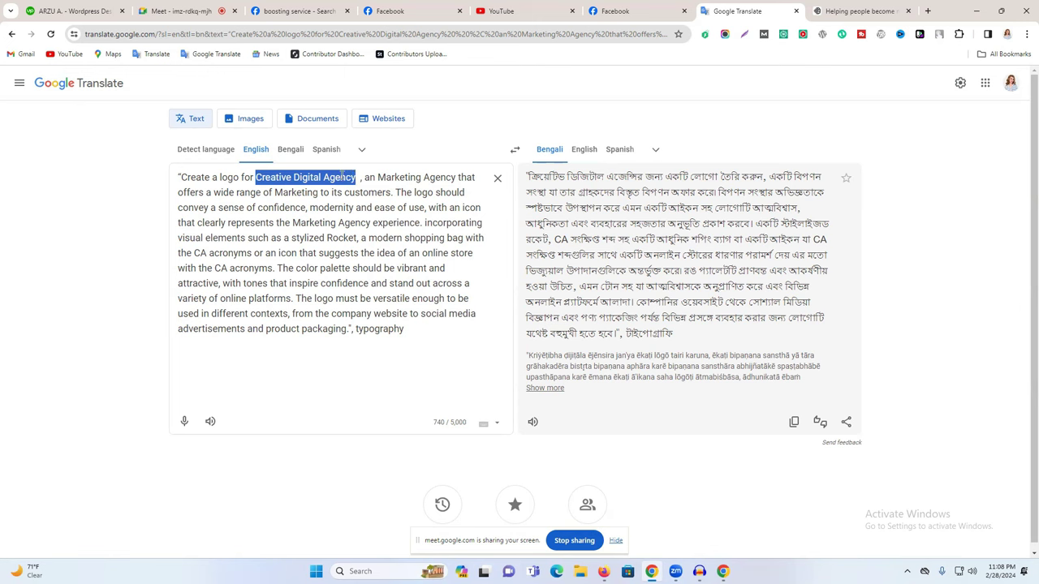
text(-----------Agency----------------  , an Marketing )
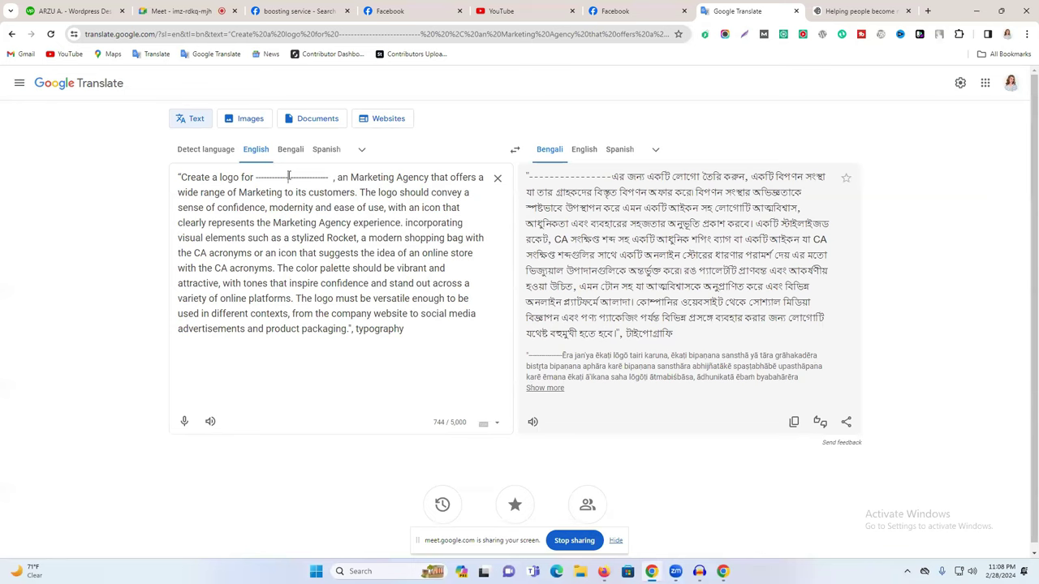
text(A)
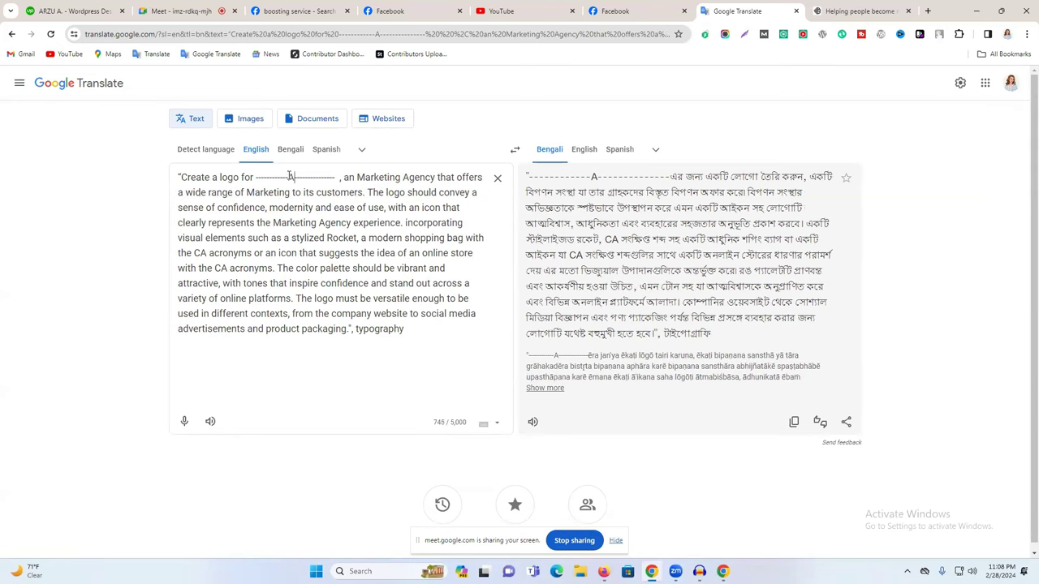
text(genc)
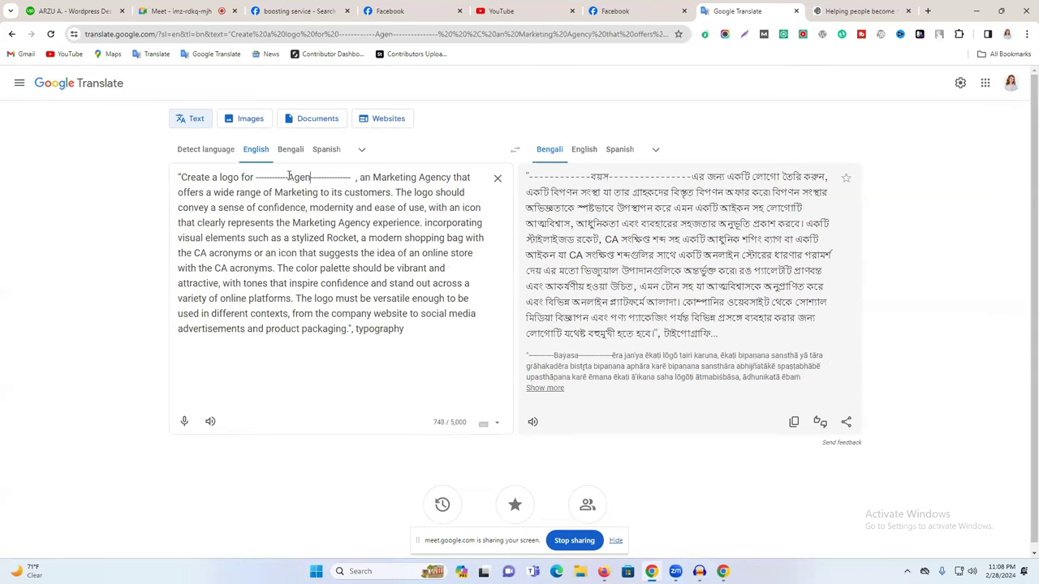
text(y)
text(Name)
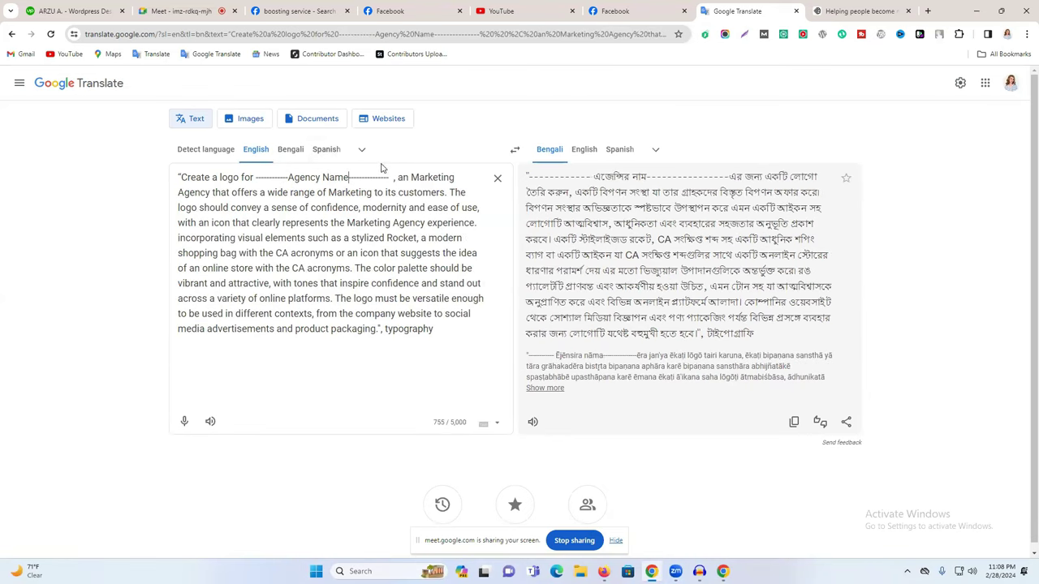
- Frame "Marketing Agency" in the prompt's first sentence with dashes as a replaceable placeholder
double_click(434, 179)
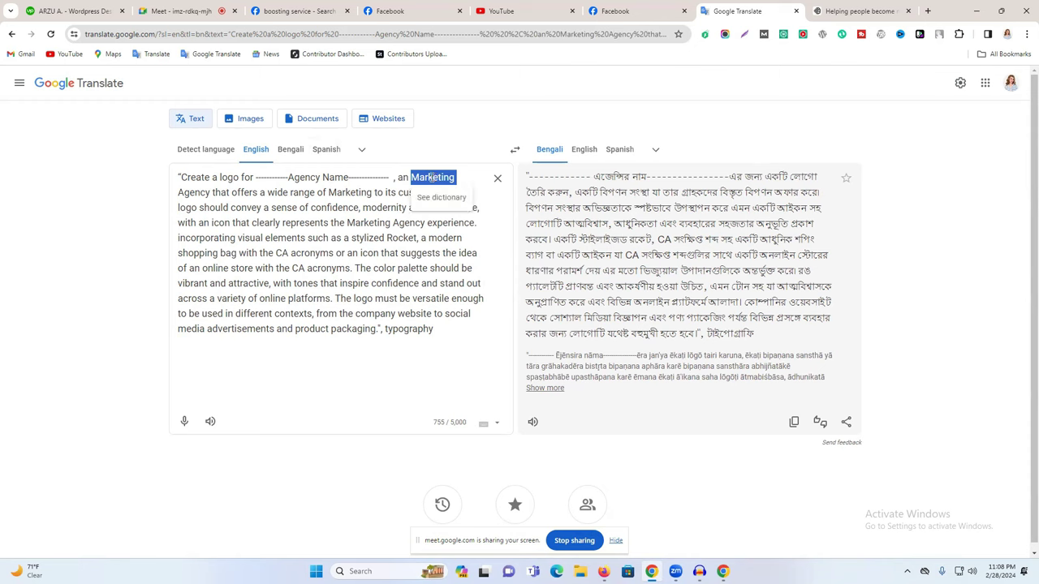
click(410, 184)
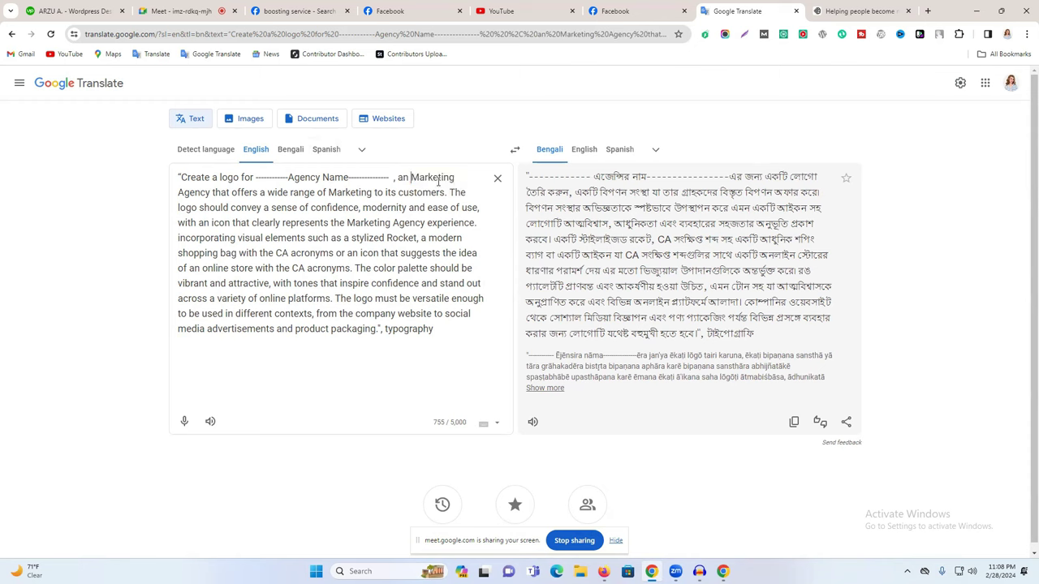
drag(410, 179, 209, 193)
click(385, 174)
click(410, 177)
text(-------)
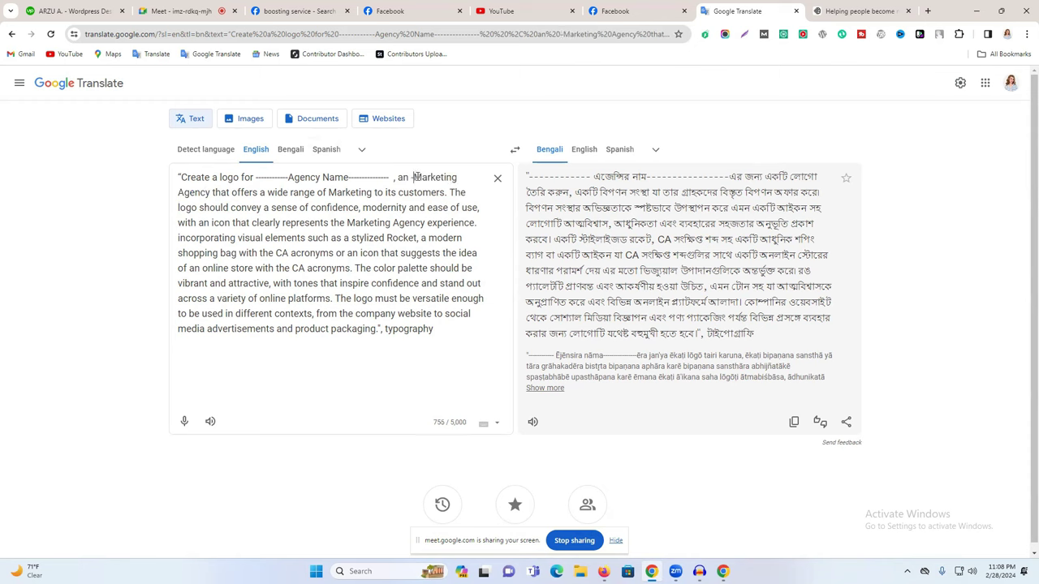
click(210, 195)
text(-----------)
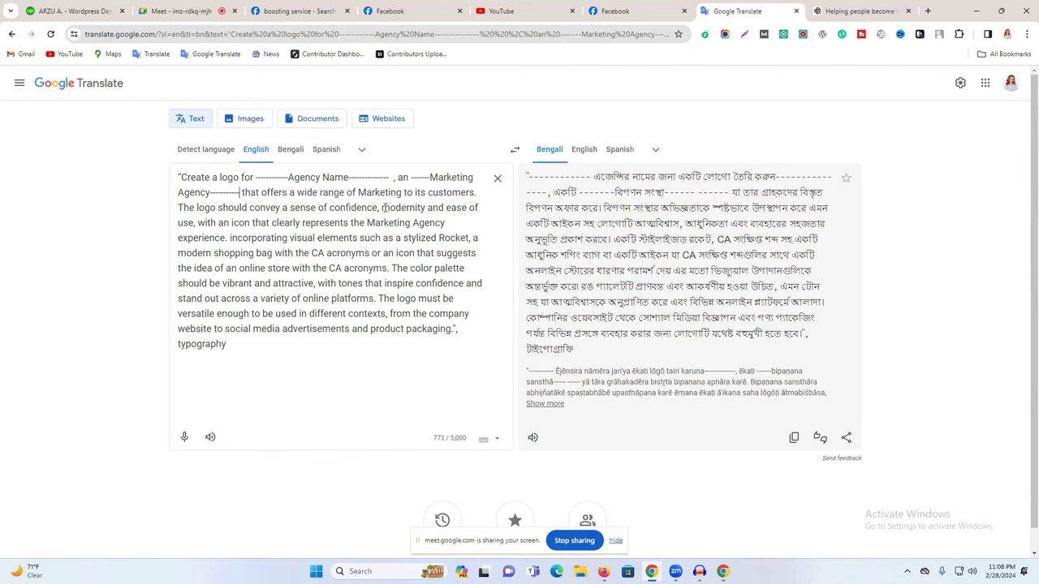
- Frame the word "Marketing" after "a wide range of" with dashes as another placeholder
text(--  , an ---)
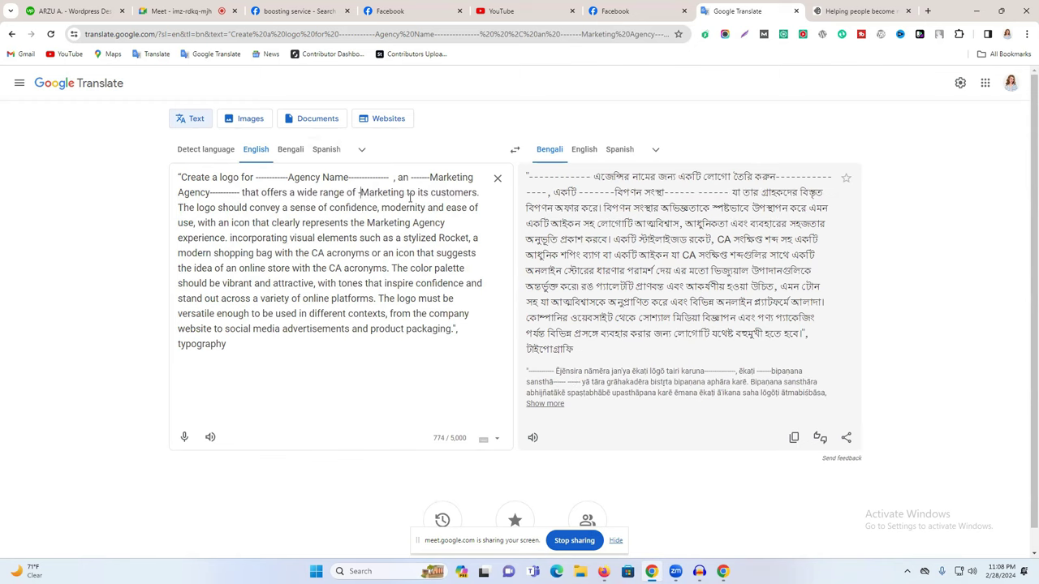
click(415, 193)
text(------)
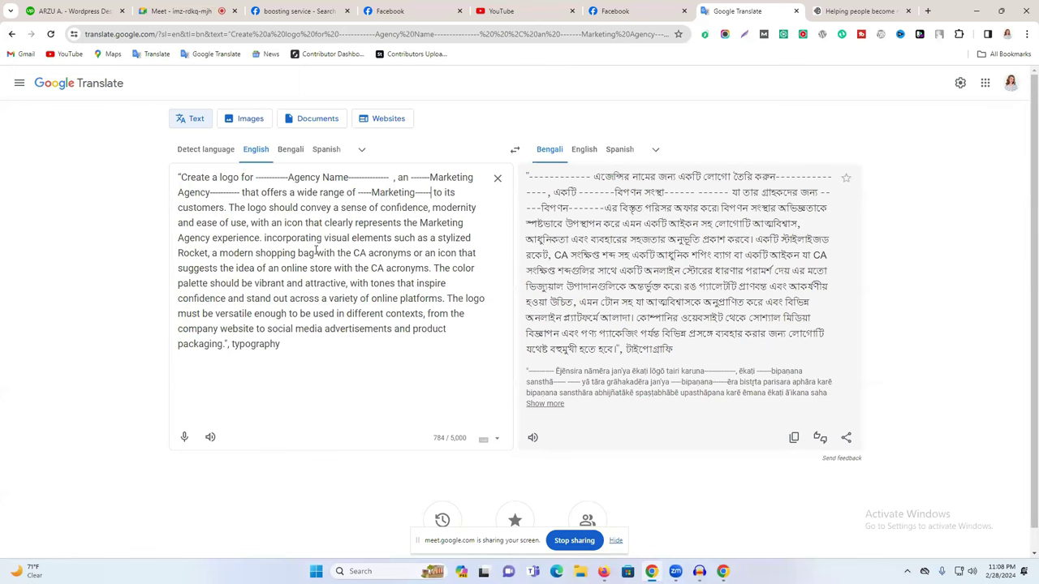
- Frame both occurrences of the "CA" acronym in the prompt with dashes
click(355, 253)
text(-----)
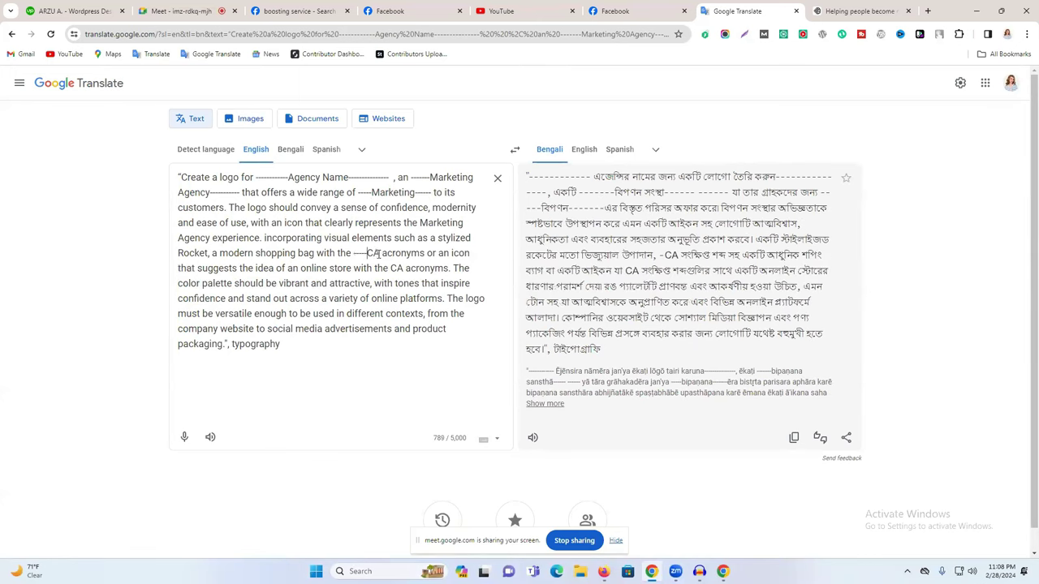
key(Right)
key(Right)
text(------)
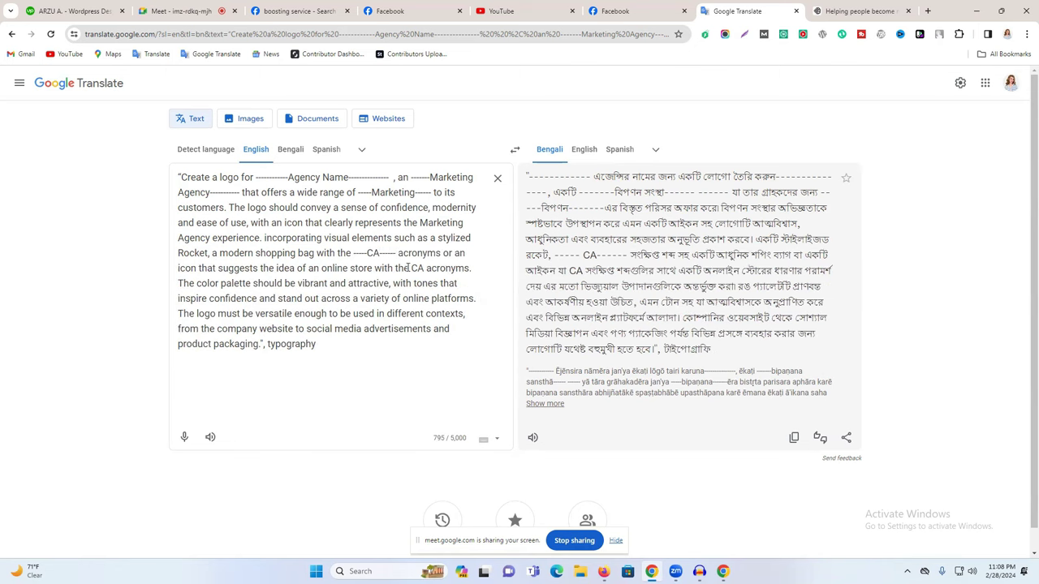
click(412, 268)
text(-----)
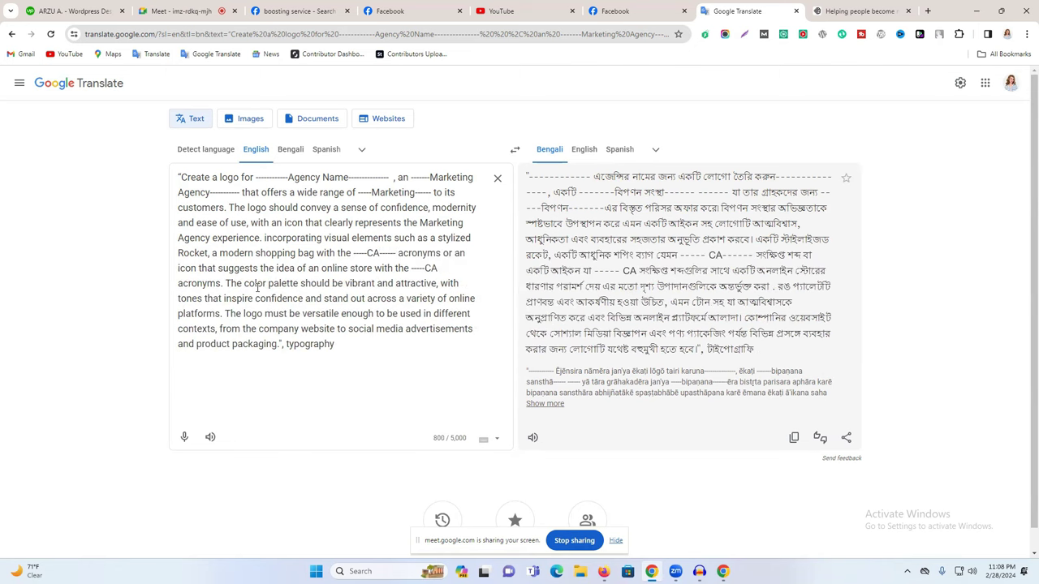
text(------)
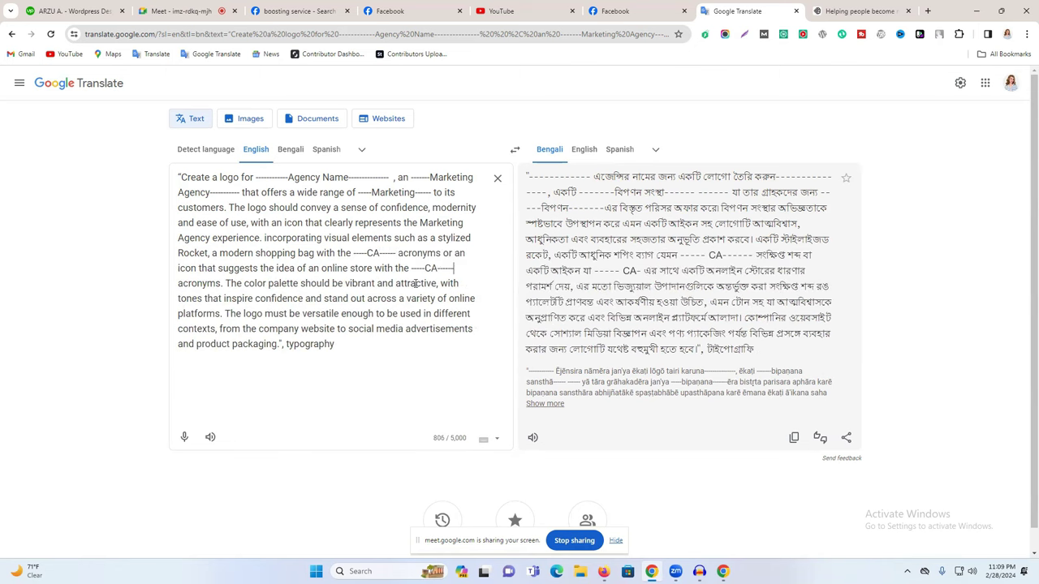
- Frame "Rocket" after "a stylized" with dashes as a replaceable visual element
key(ctrl+a)
right_click(295, 279)
click(182, 252)
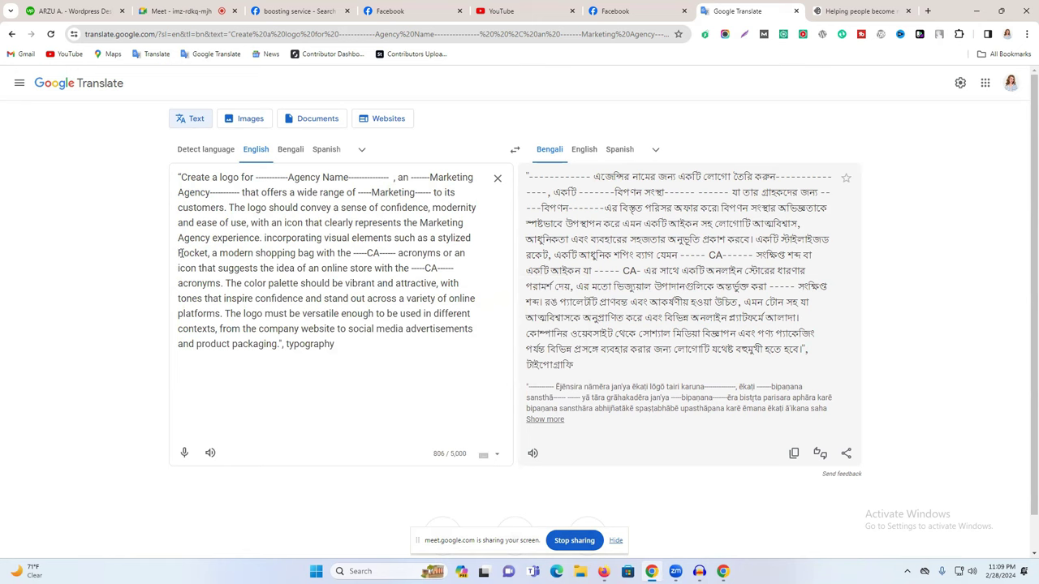
text(-----------)
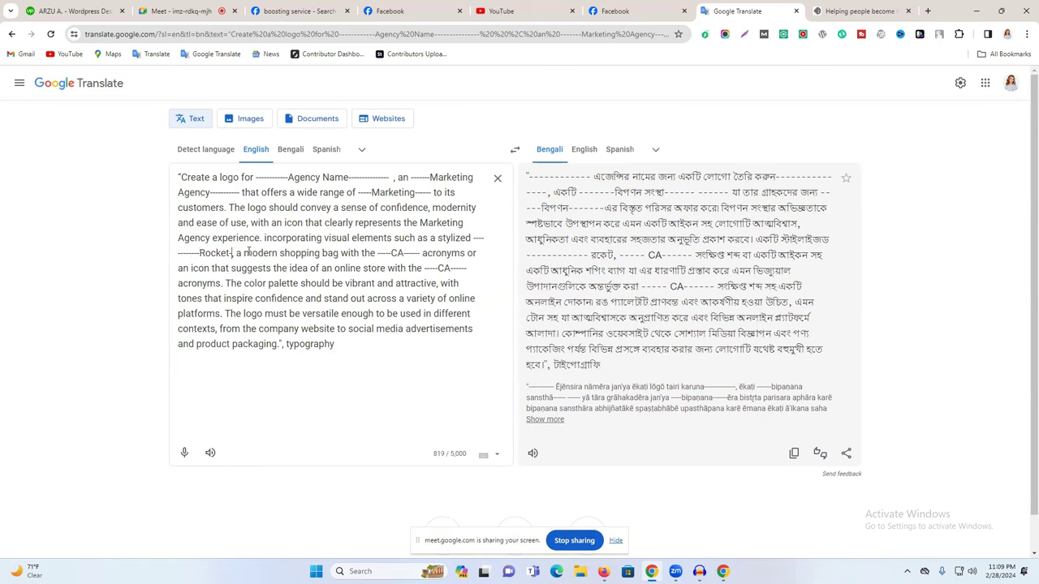
- Glance at the logo in Ideogram, then return to Google Translate and copy the entire prompt template
click(829, 6)
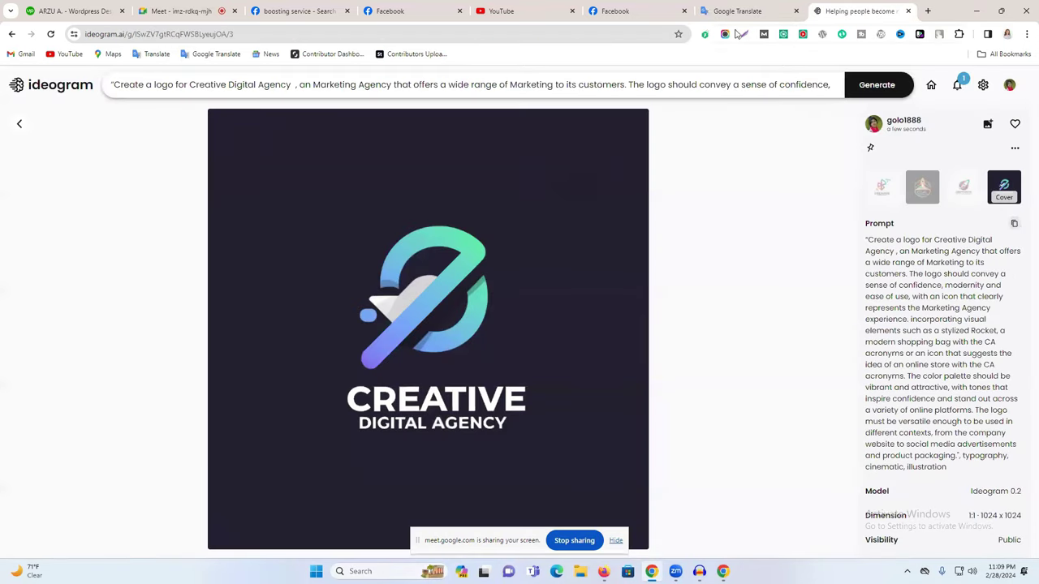
click(751, 8)
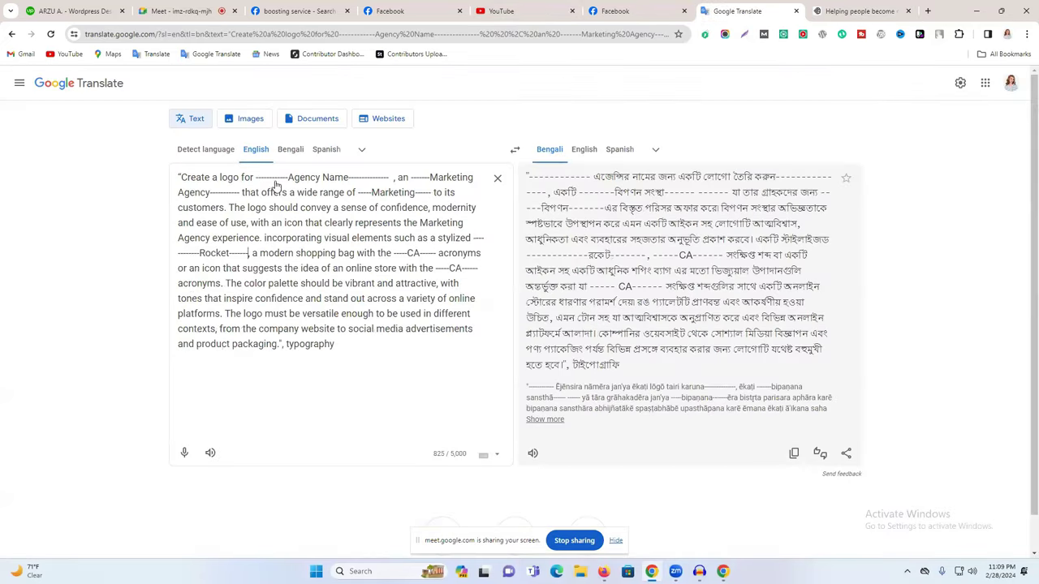
key(ctrl+a)
right_click(301, 299)
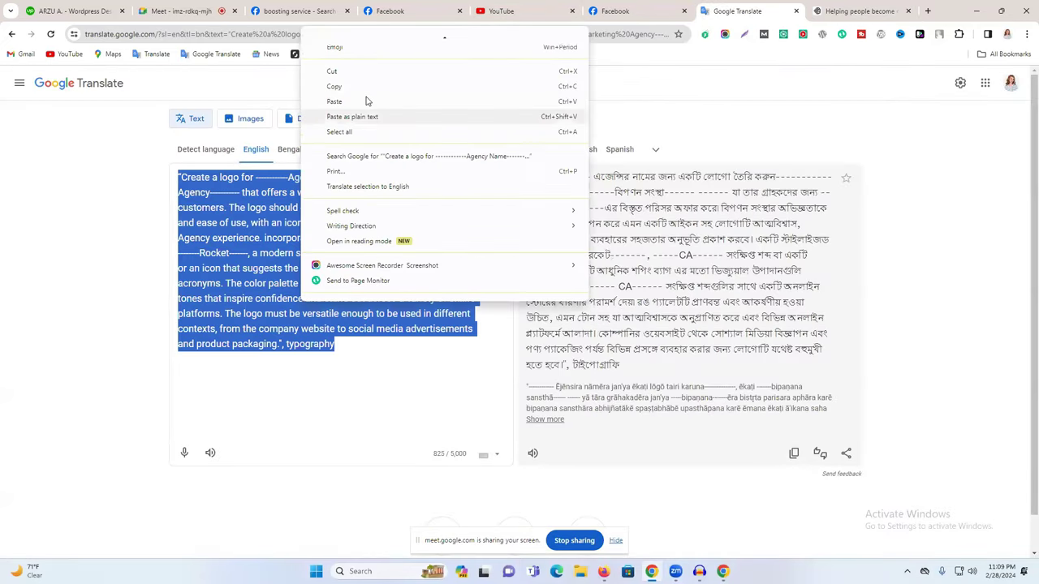
click(364, 86)
click(596, 10)
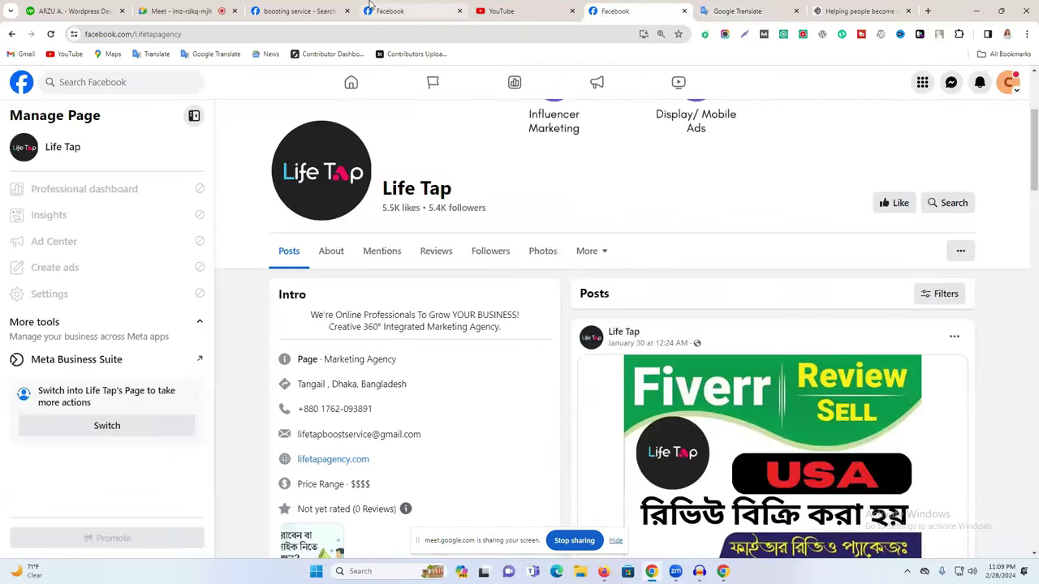
click(399, 10)
click(950, 84)
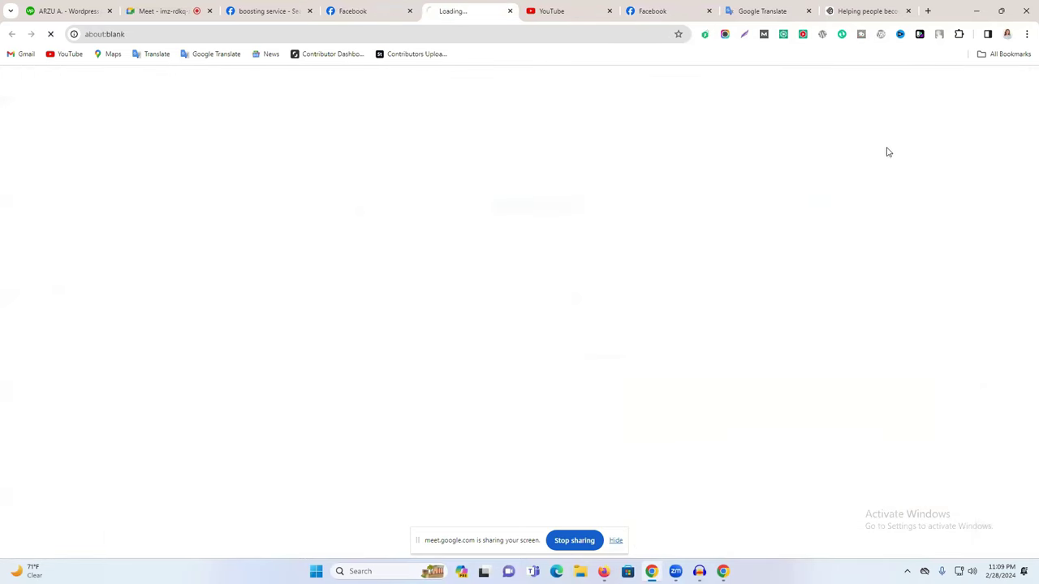
click(388, 4)
click(950, 81)
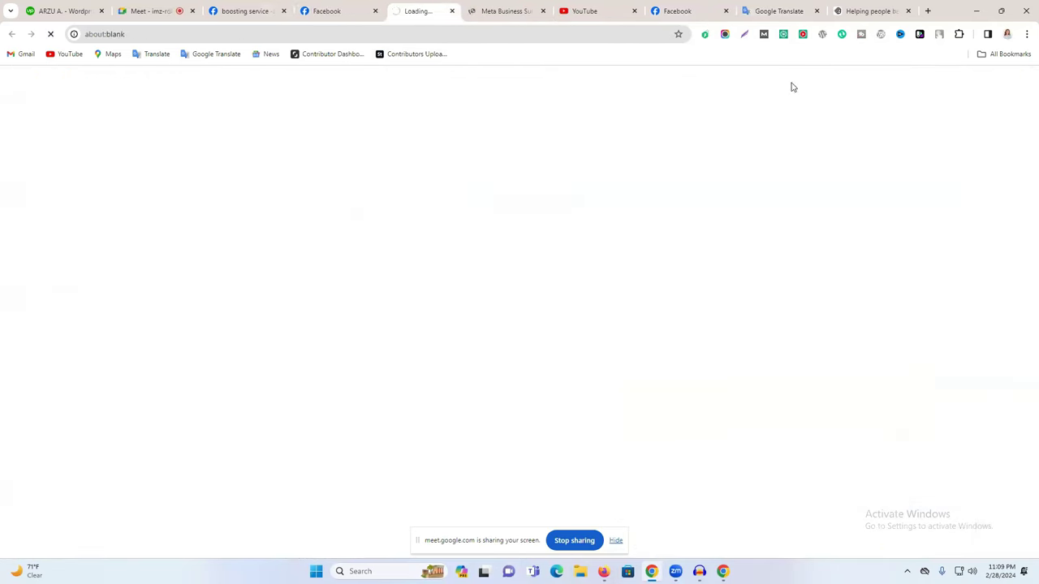
click(307, 5)
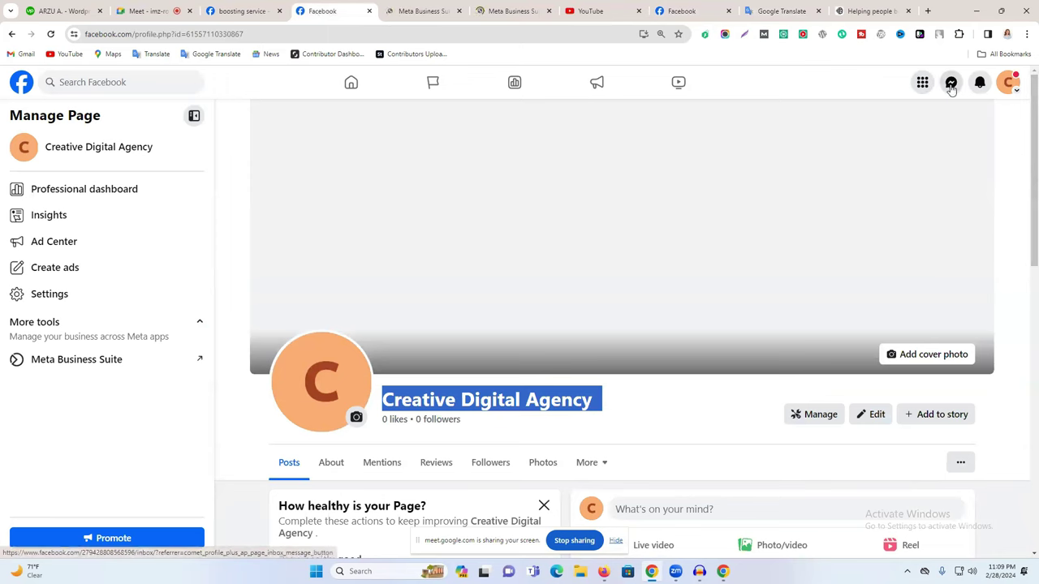
click(243, 10)
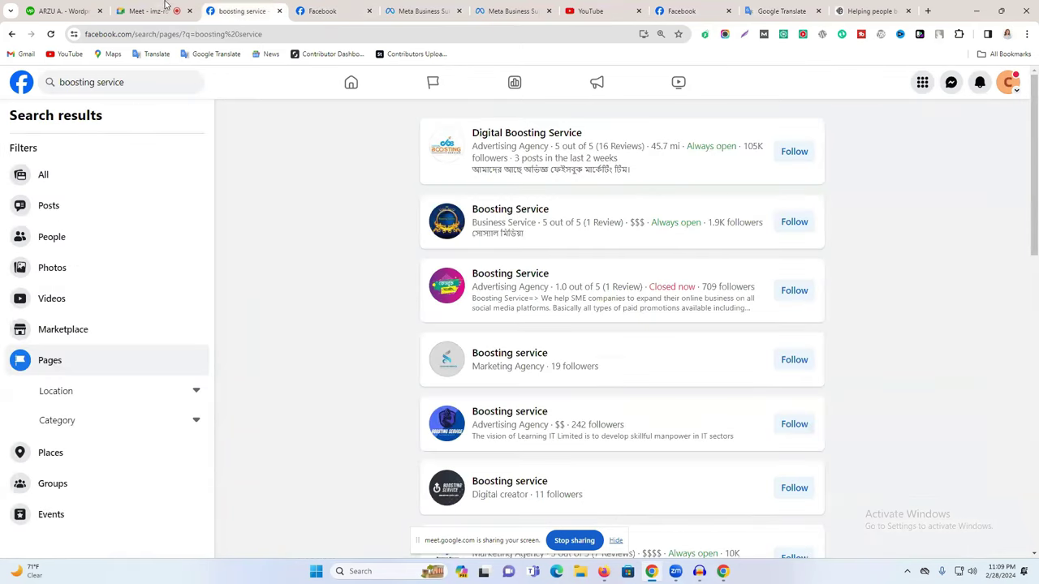
- Switch to the Google Meet call and send the copied prompt template as an in-call message
click(165, 7)
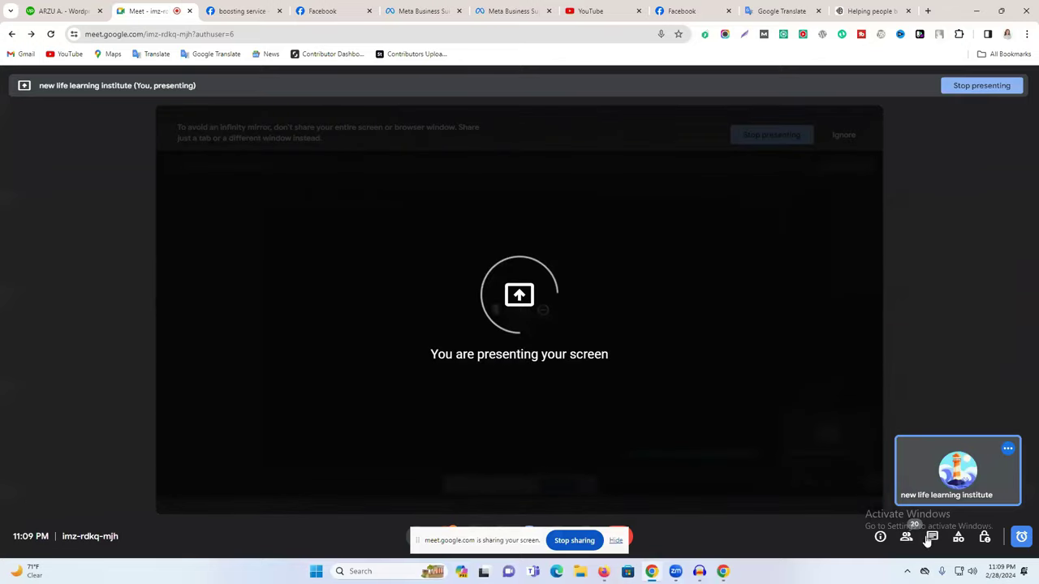
click(932, 537)
key(ctrl+v)
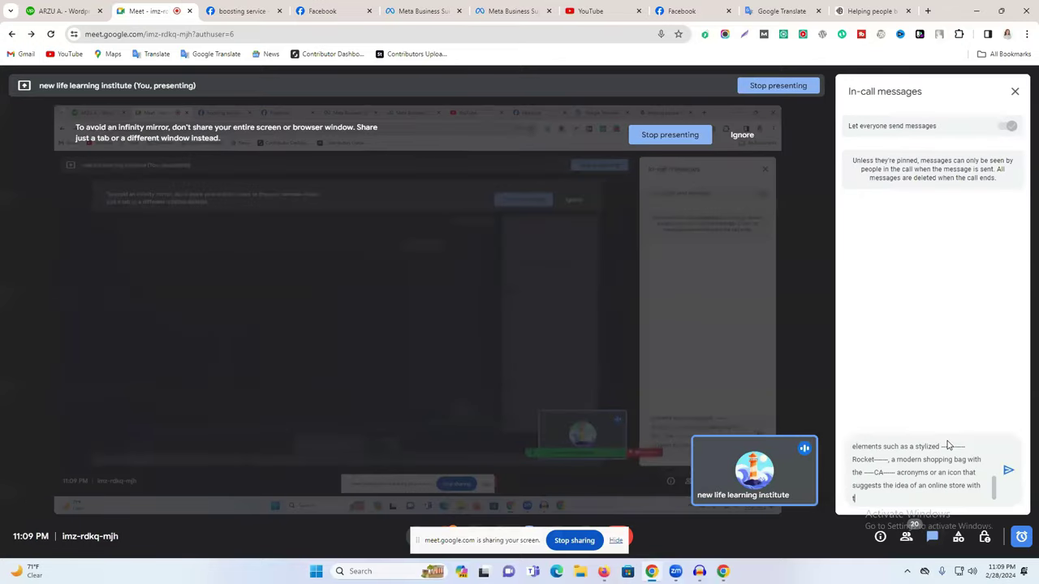
key(Return)
- Return to Ideogram and save the dark-background Creative Digital Agency logo image to the computer
click(867, 8)
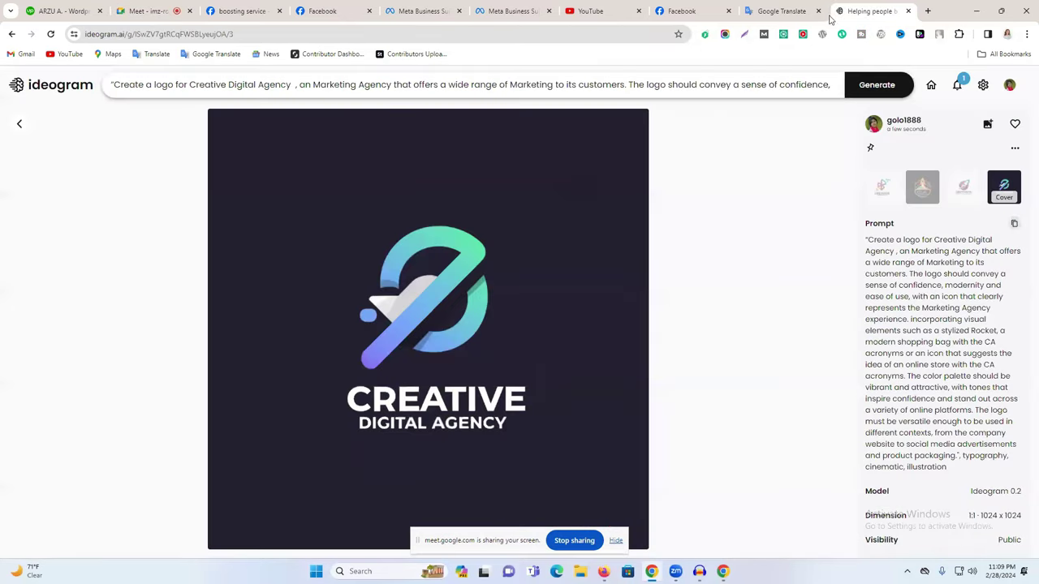
scroll(487, 300, down, 1)
scroll(478, 305, down, 1)
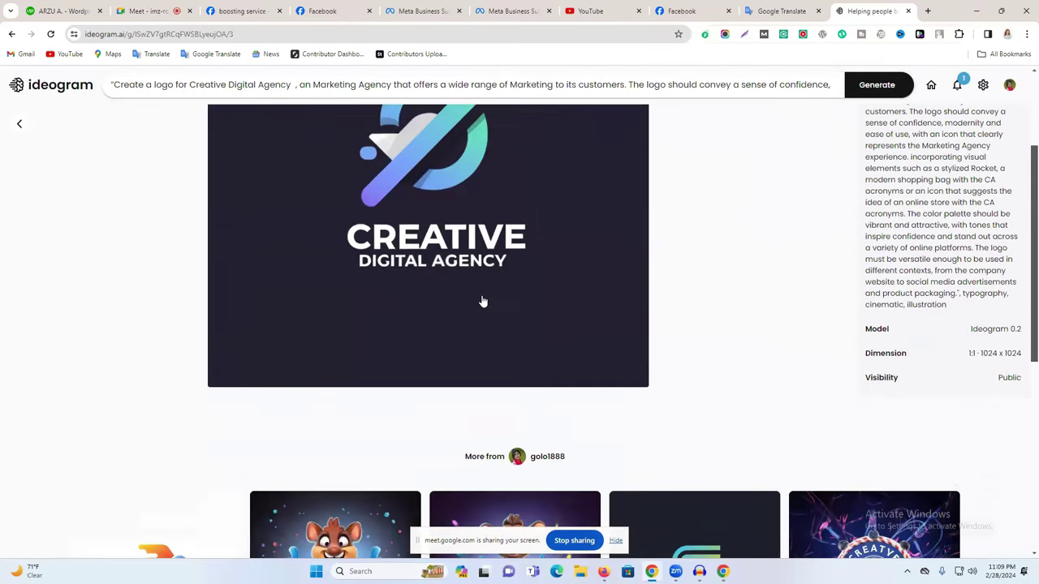
scroll(467, 284, up, 2)
right_click(465, 278)
click(511, 304)
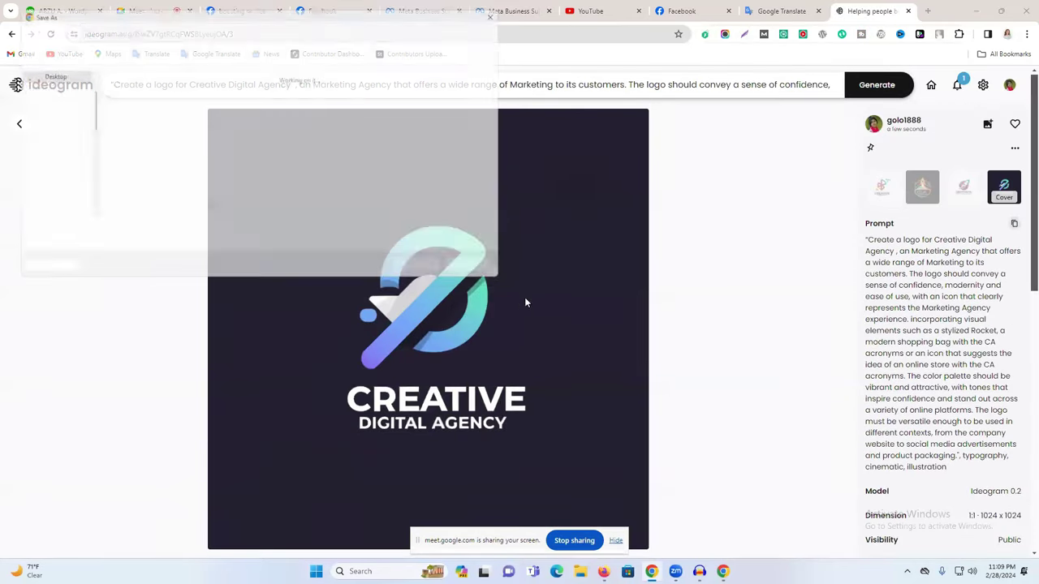
click(426, 273)
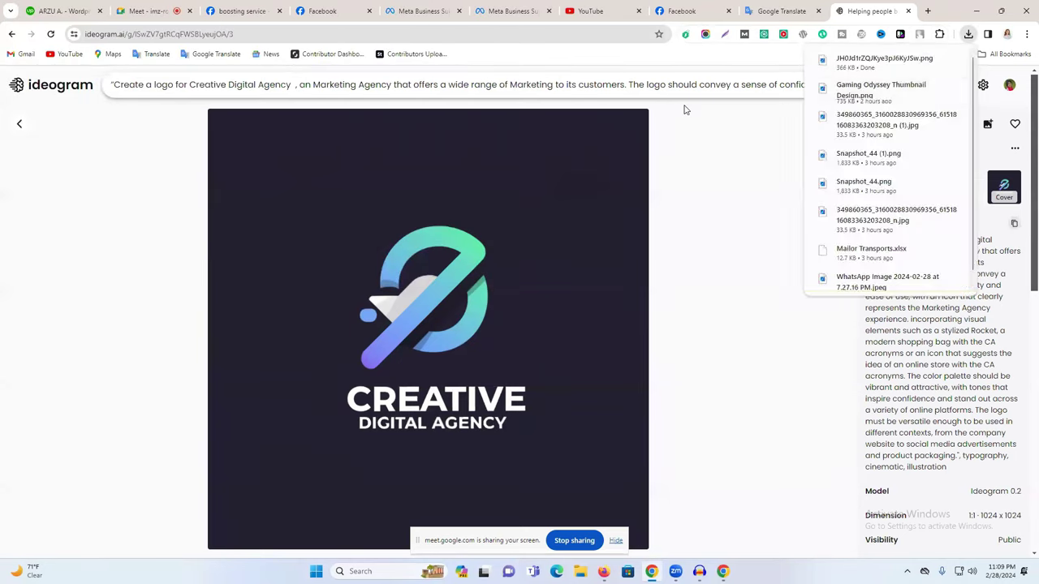
- Download the same logo using Ideogram's own Download option
key(alt+Left)
click(848, 223)
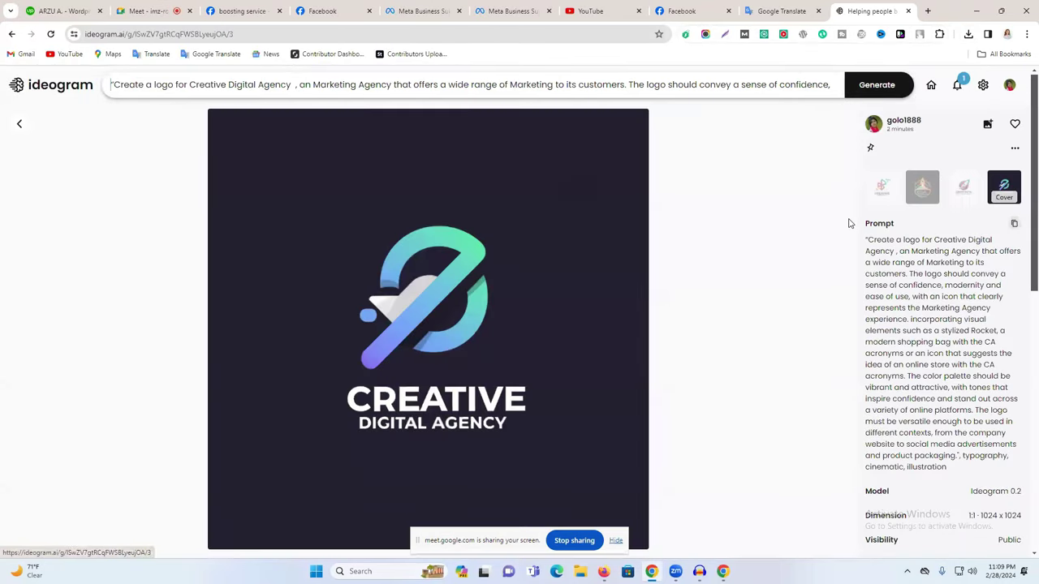
click(1014, 149)
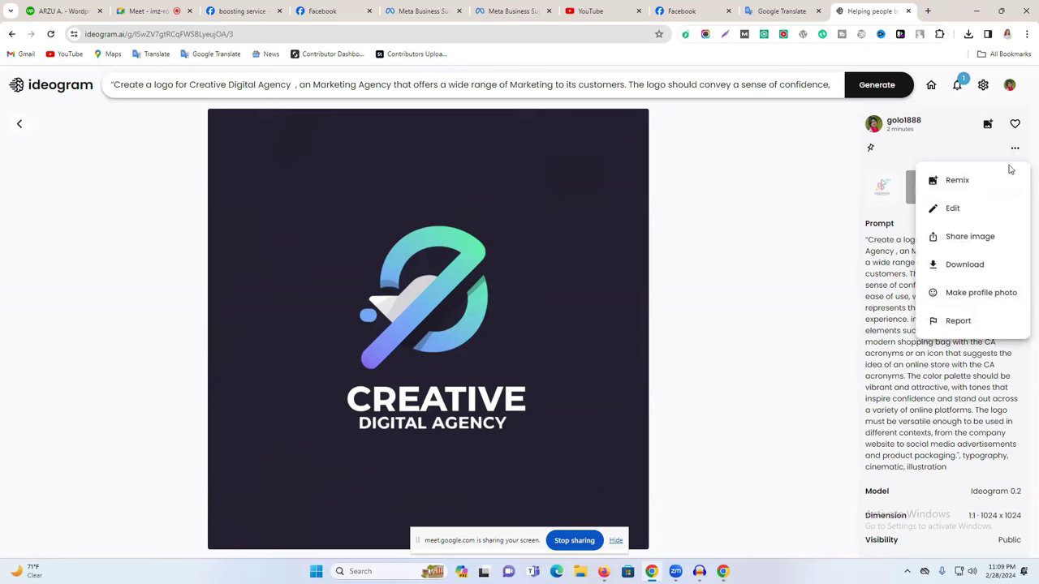
click(973, 264)
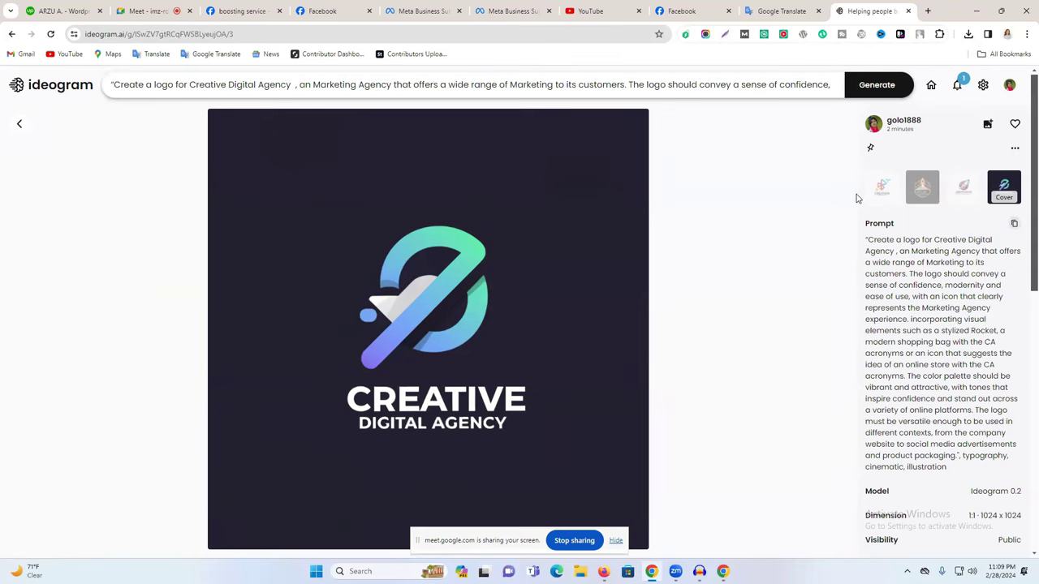
- Return to the four generated logos and check the Google Meet in-call messages before going back to Ideogram
click(807, 197)
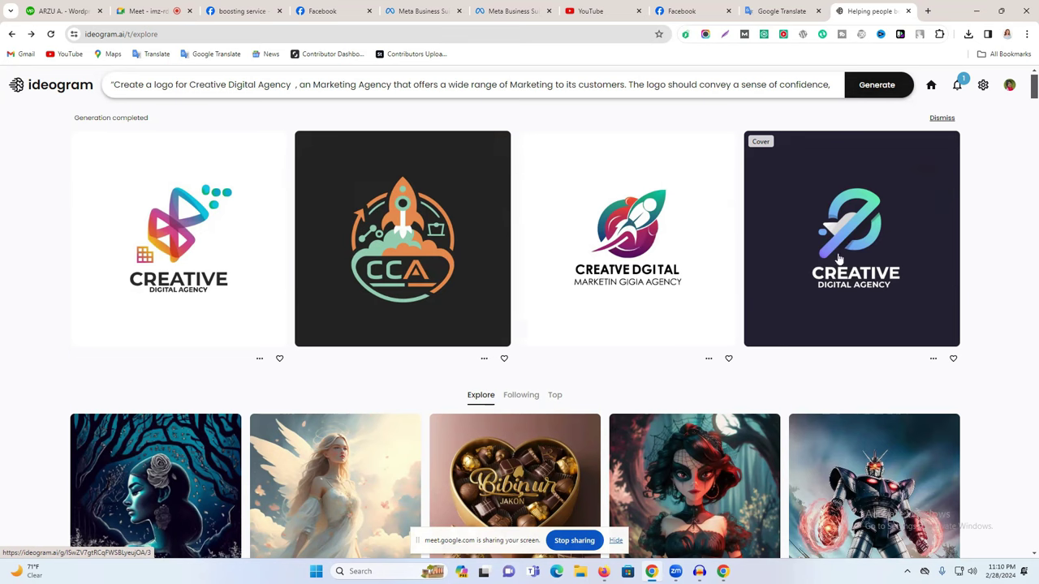
click(167, 6)
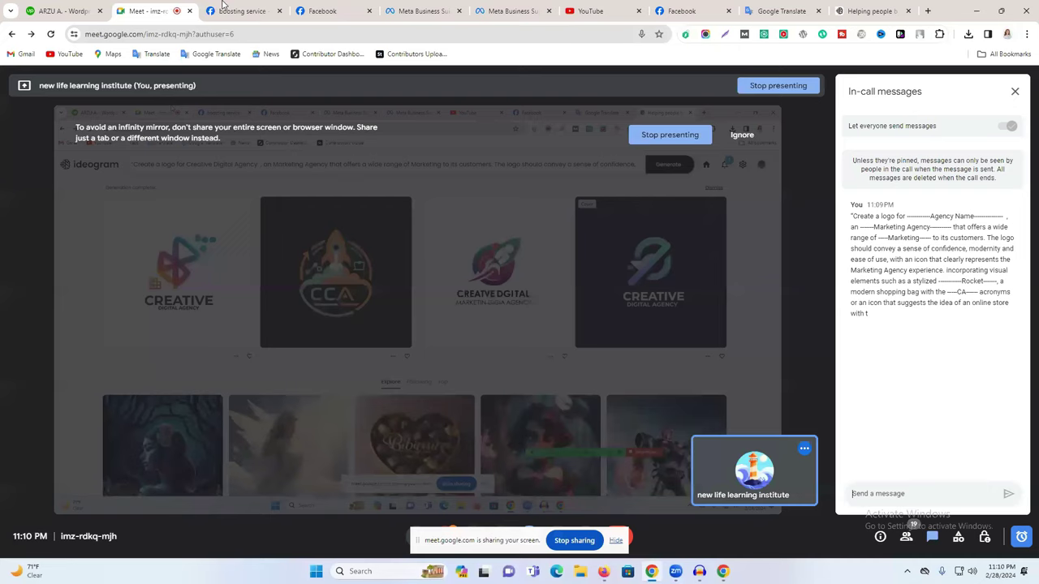
click(867, 10)
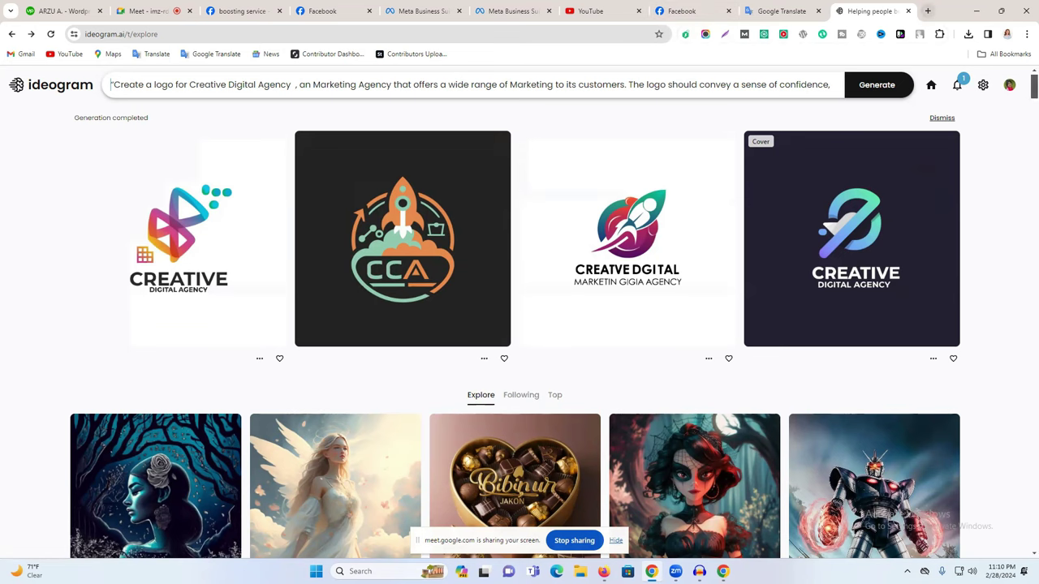
- Open the downloaded Creative Digital Agency logo from the Downloads folder, inspect it enlarged and close the image viewer
click(579, 571)
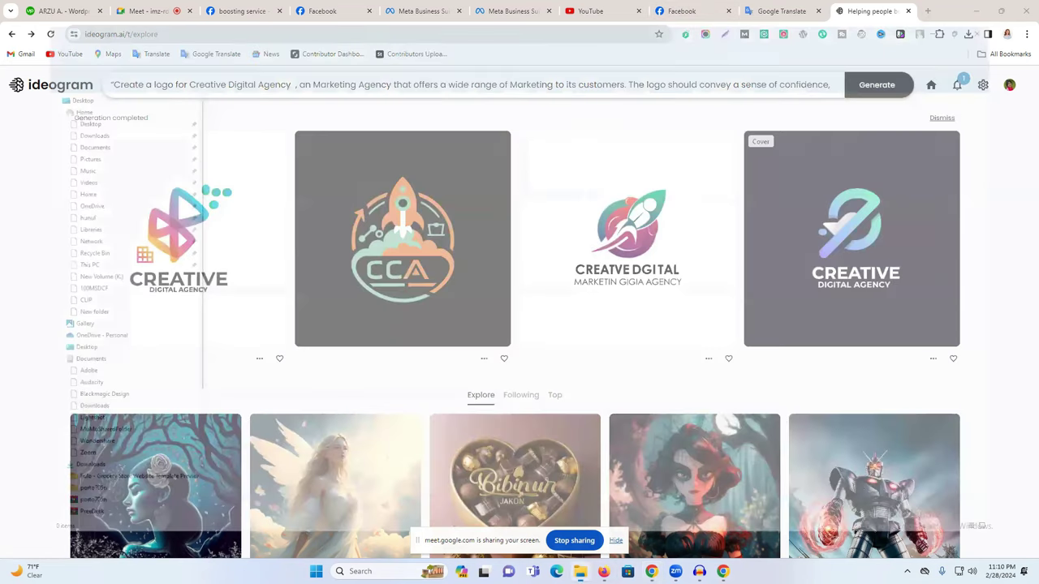
double_click(257, 121)
double_click(234, 124)
scroll(580, 278, up, 3)
scroll(580, 278, down, 1)
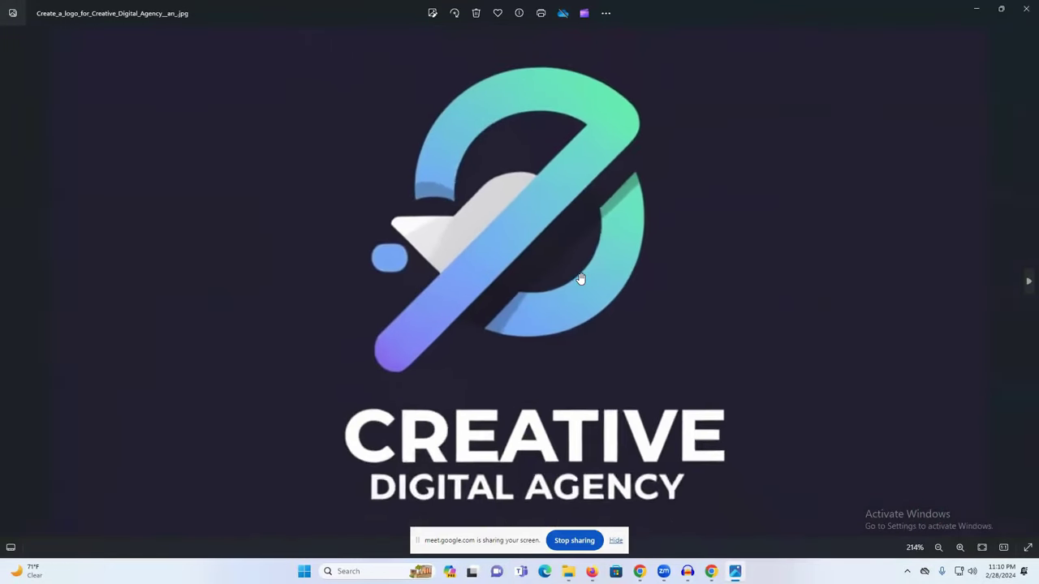
scroll(580, 278, up, 2)
click(1025, 8)
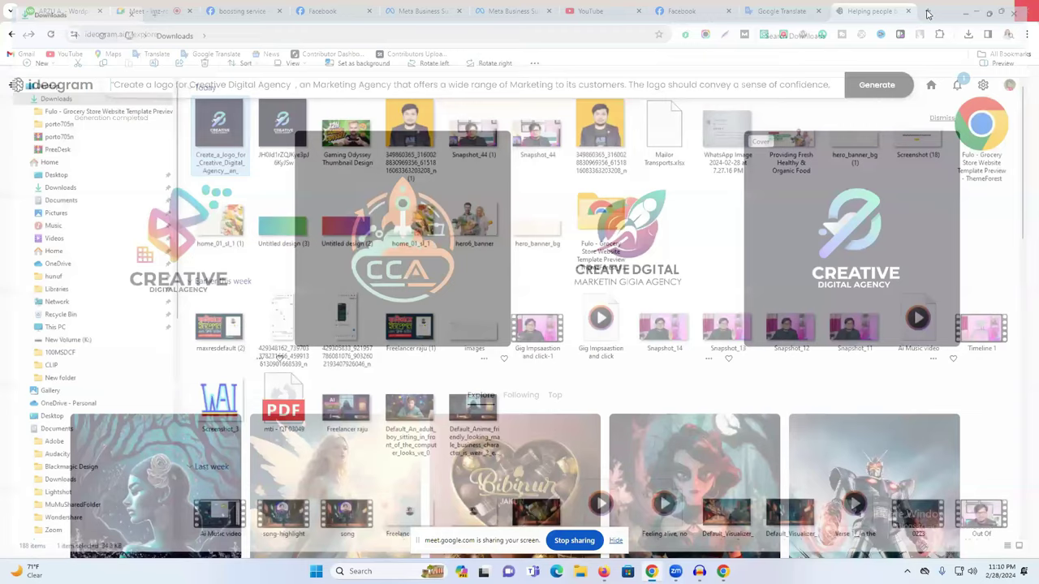
- Search Google for "online upscale image" in a new tab and open the Upscales AI image upscaler at upscales.ai
click(927, 14)
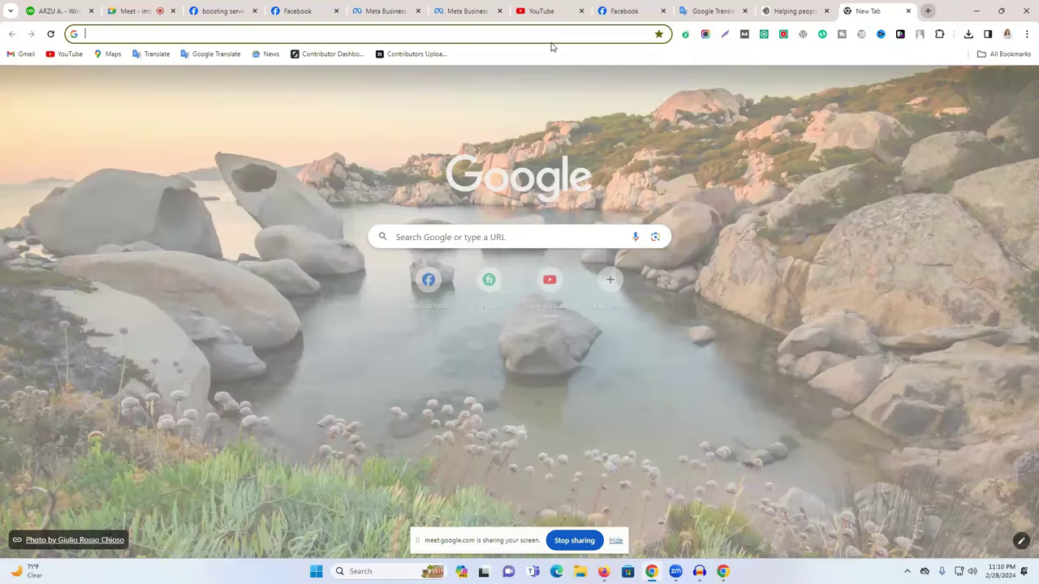
text(up)
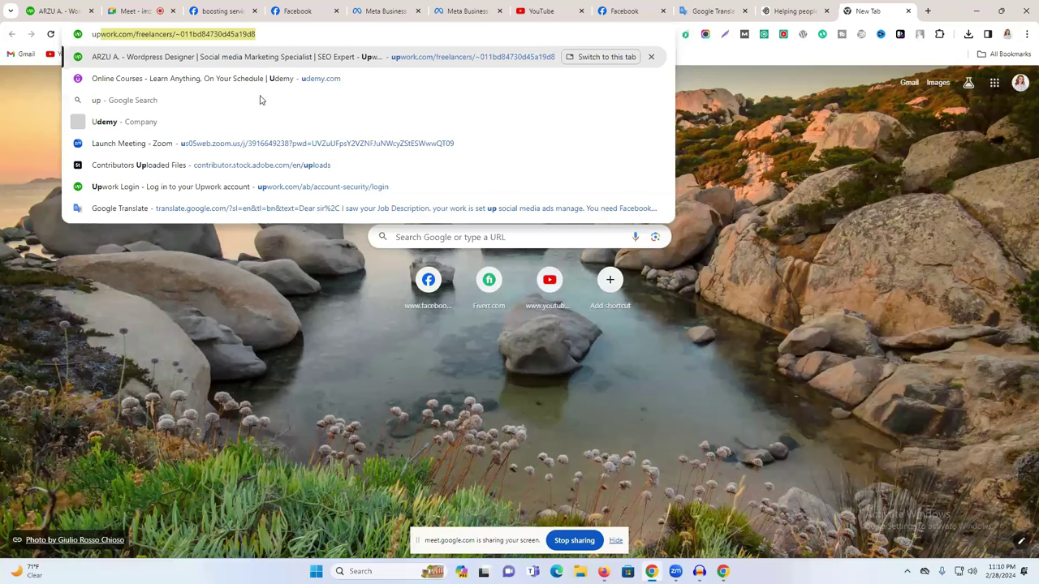
triple_click(237, 37)
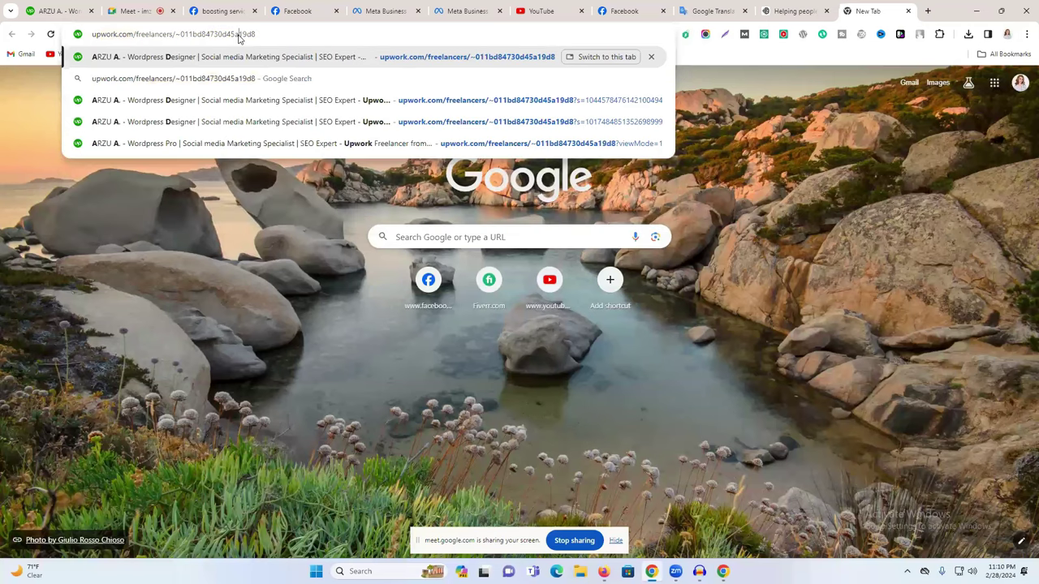
text(onl)
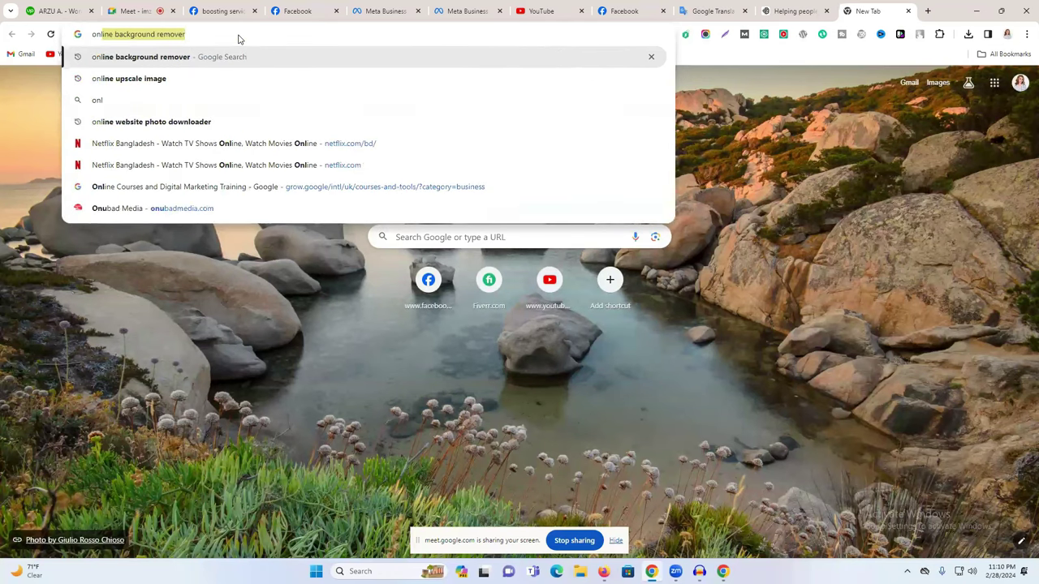
click(203, 78)
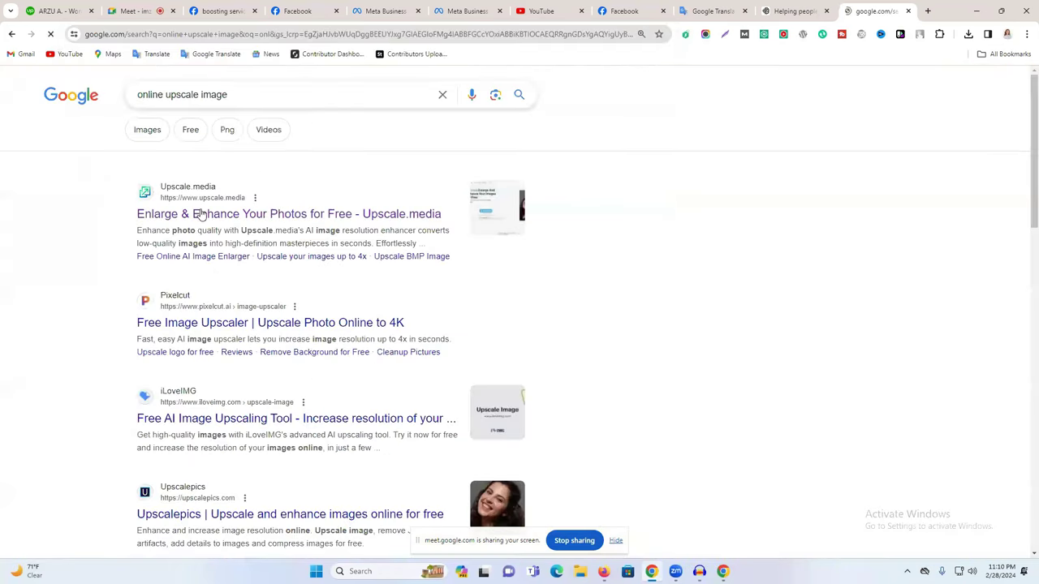
scroll(185, 341, down, 5)
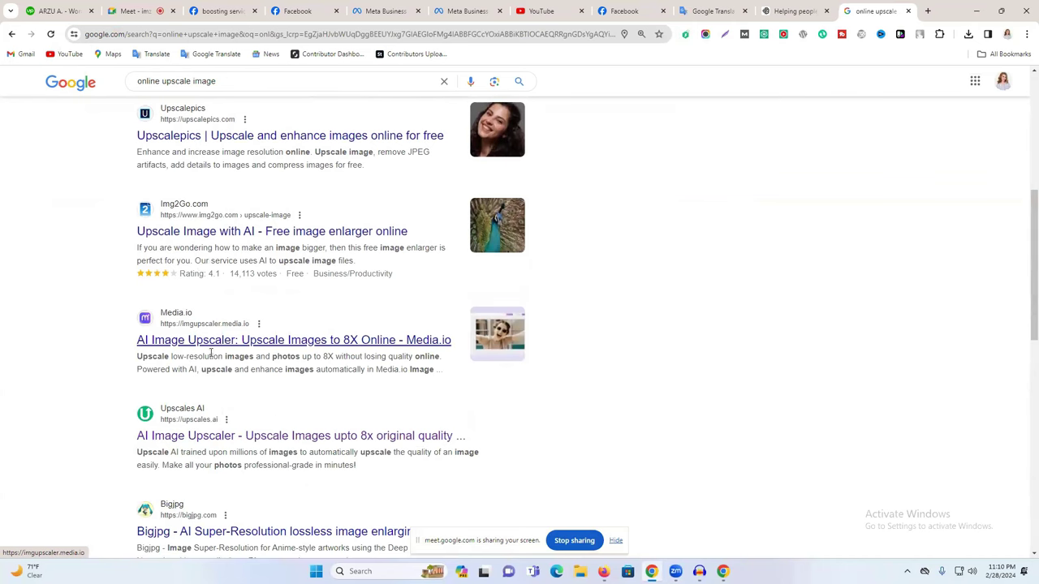
click(270, 436)
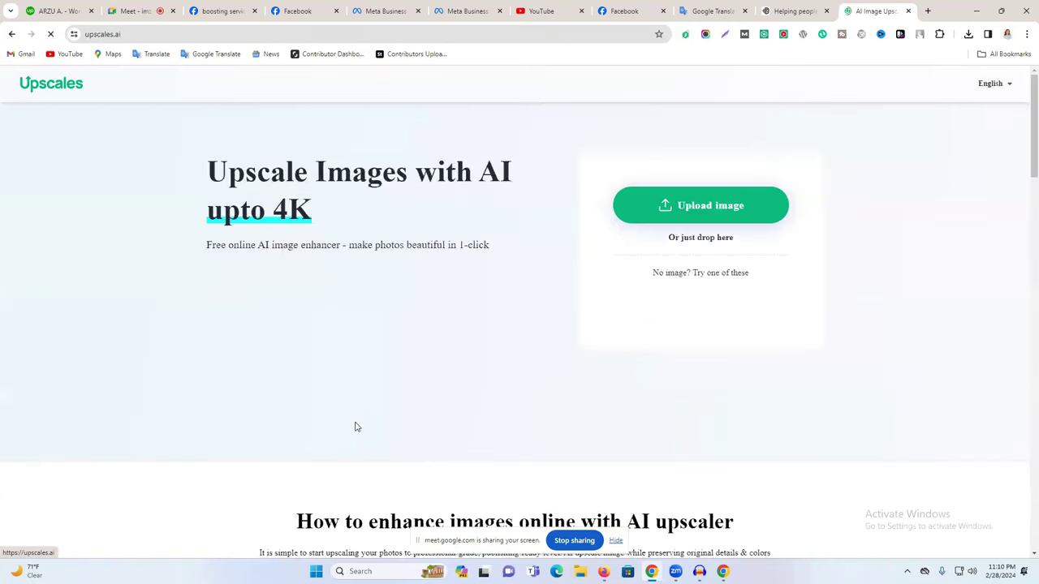
- Upload the Create_a_logo_for_Creative_Digital_Agency__an_ image from Downloads and download its 2X upscaled version
click(657, 206)
click(112, 113)
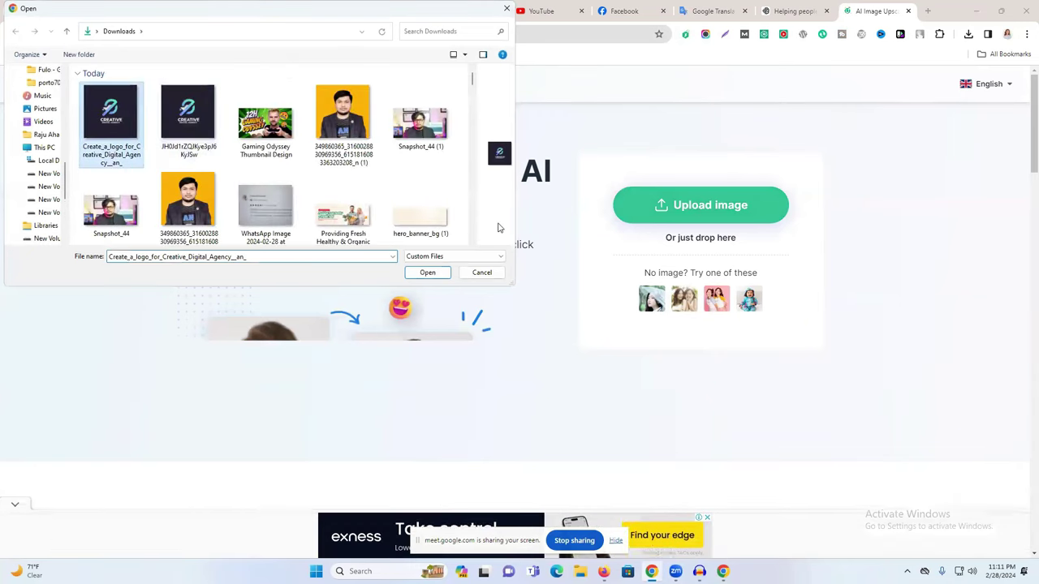
click(425, 271)
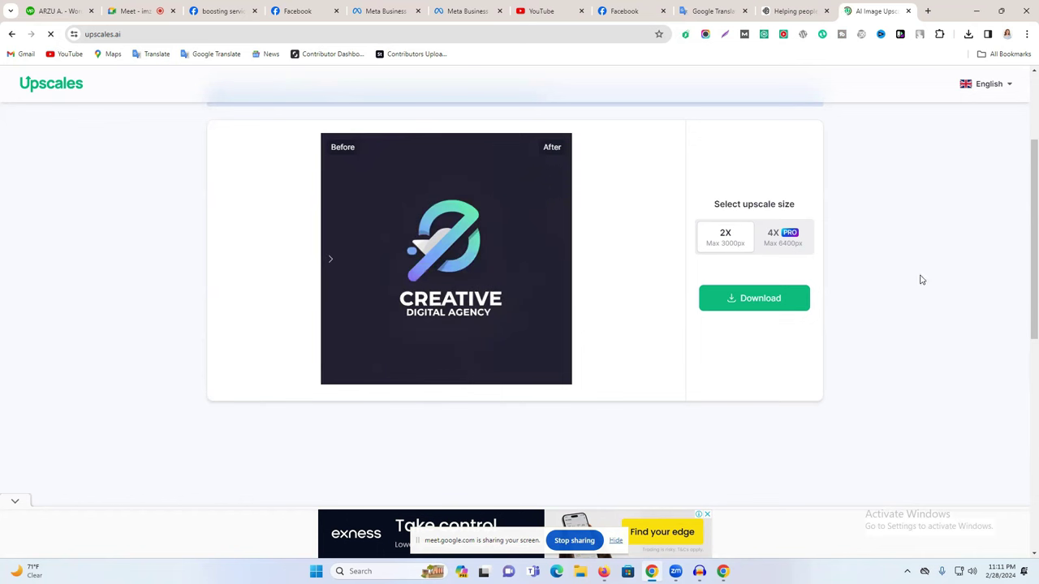
click(762, 298)
click(659, 11)
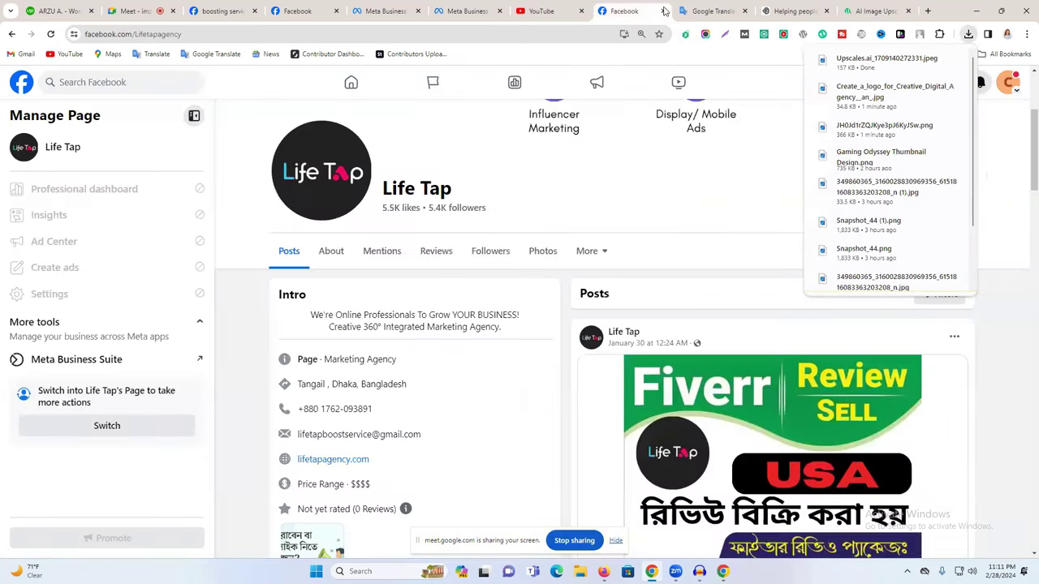
click(383, 6)
click(315, 7)
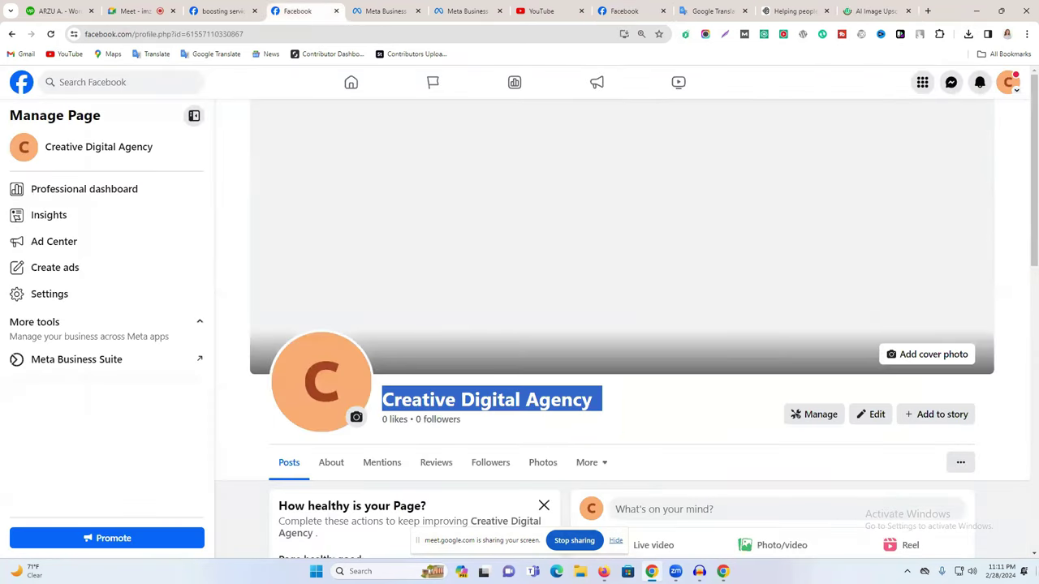
click(294, 380)
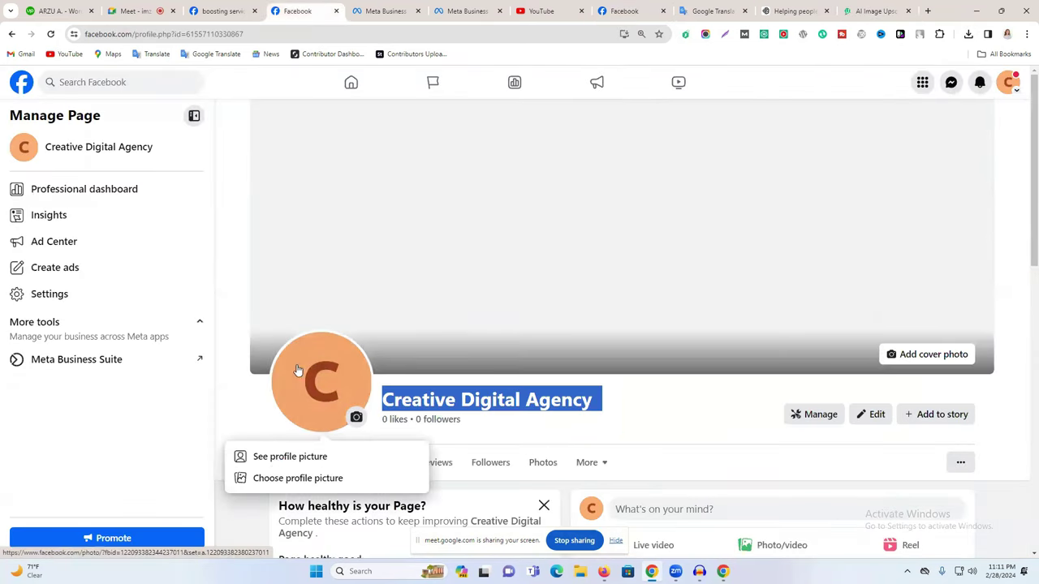
click(310, 484)
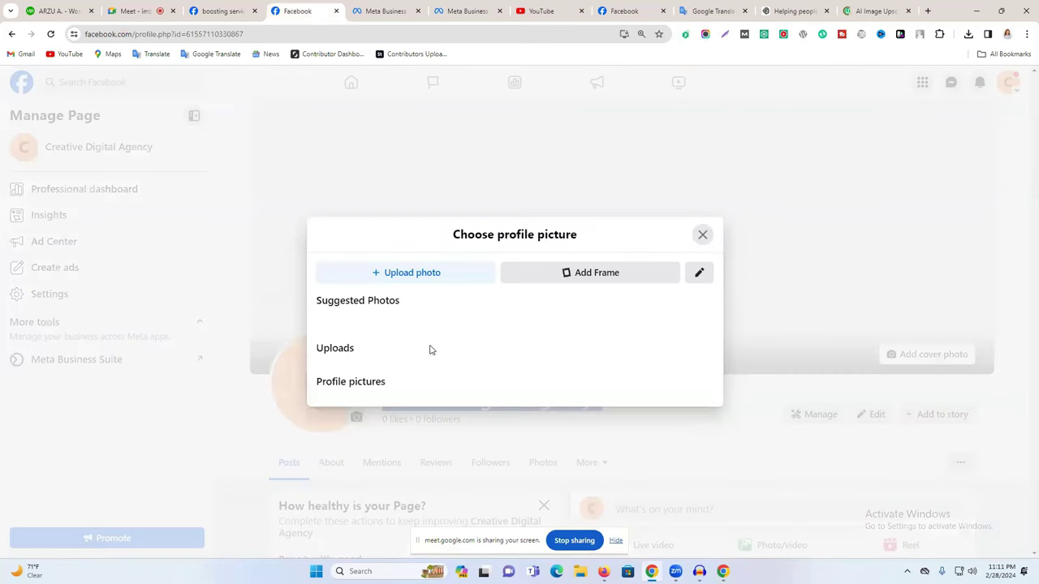
click(420, 179)
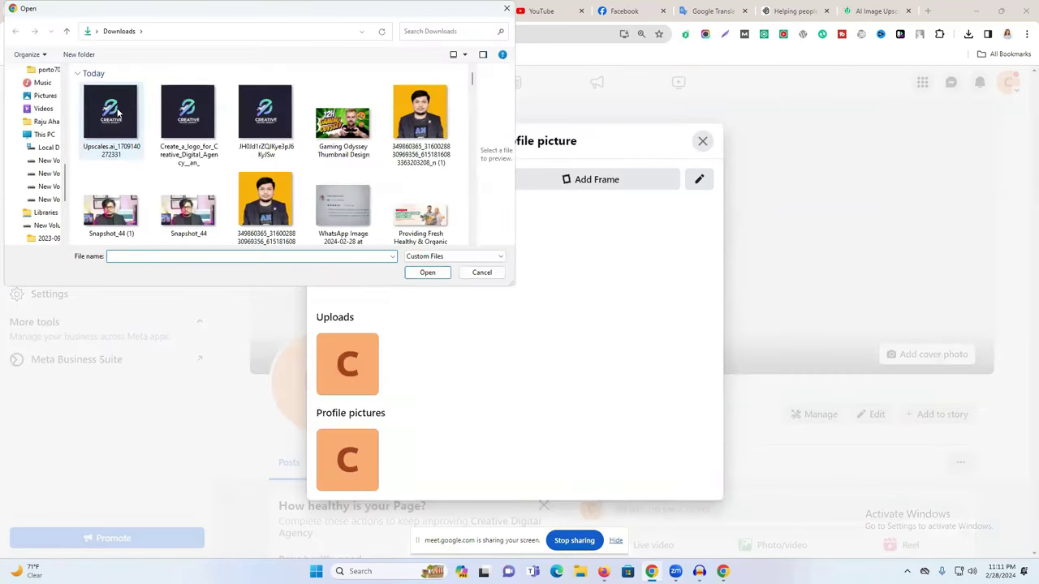
click(428, 273)
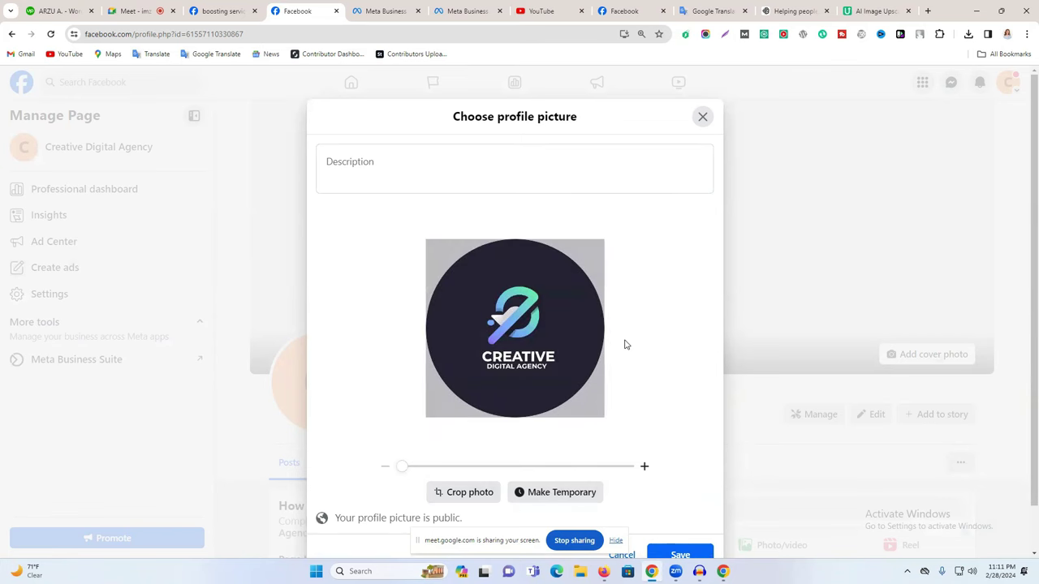
scroll(678, 438, down, 1)
click(673, 505)
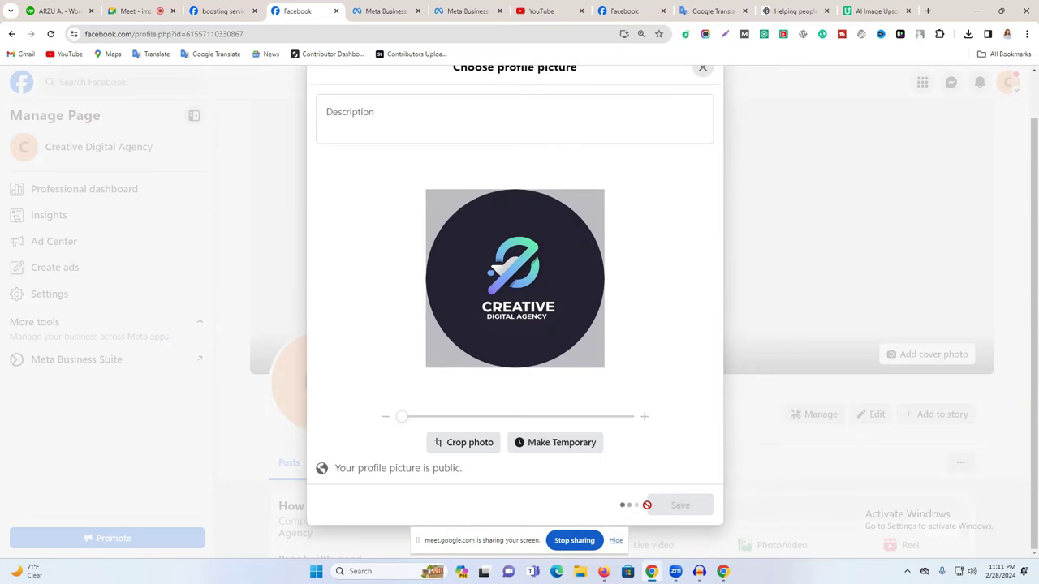
- Look over the Page's header, health suggestions and Intro details with the logo in place
scroll(523, 433, down, 2)
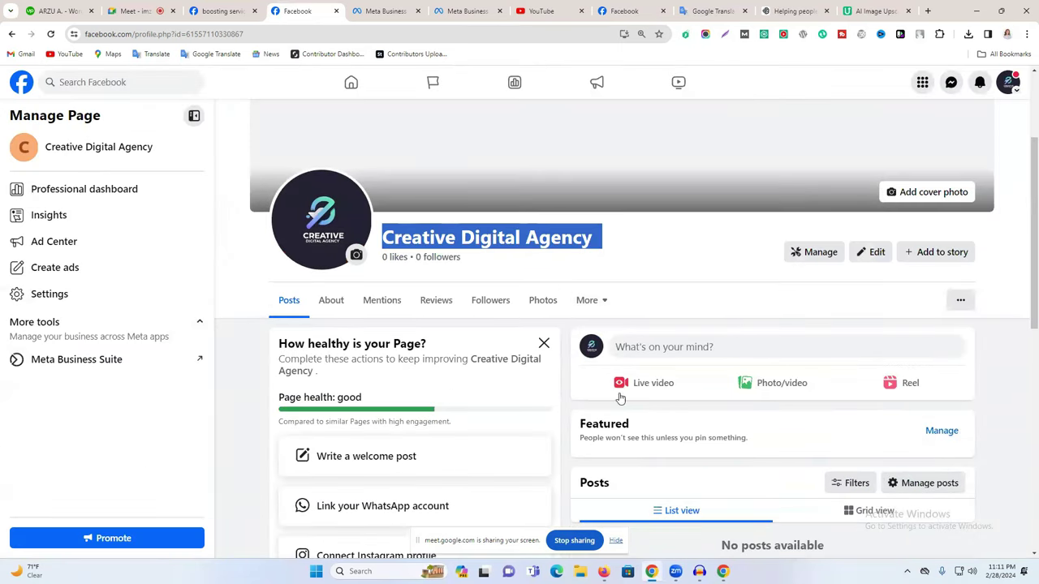
scroll(592, 392, down, 5)
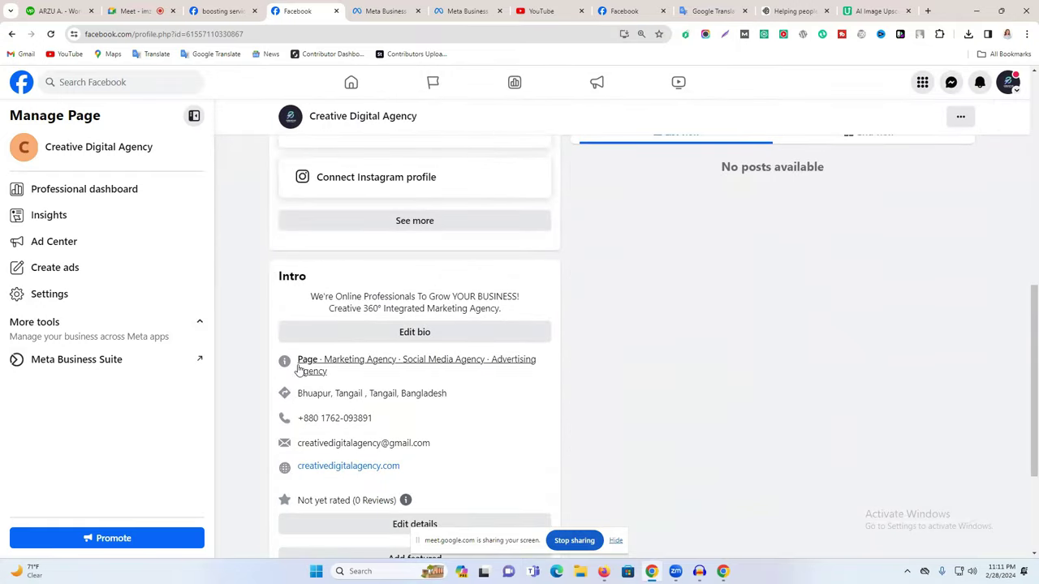
scroll(365, 393, down, 2)
scroll(547, 450, up, 10)
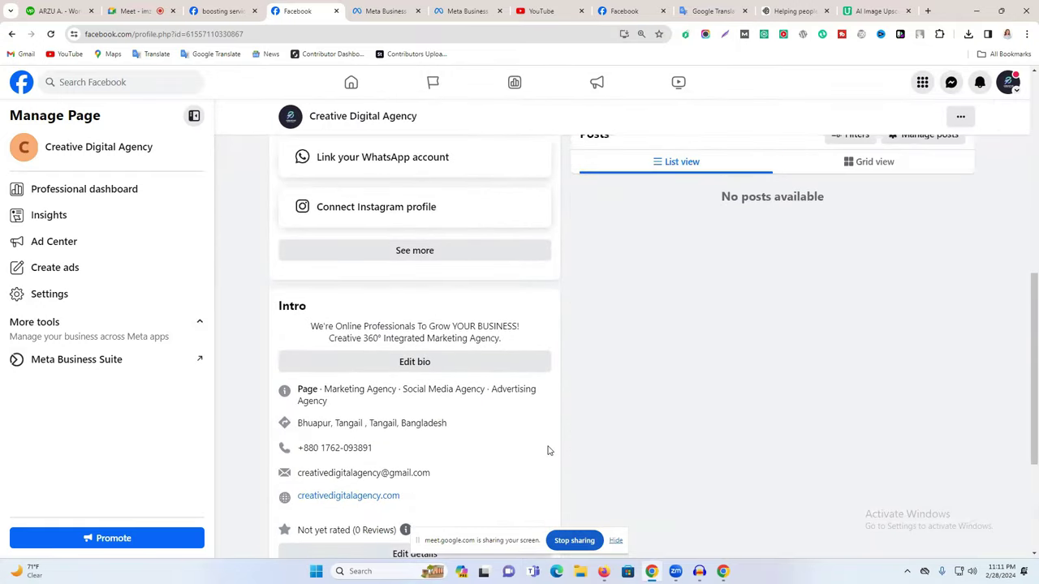
- Return to Ideogram and review the four generated logos and the prompt used for them
click(863, 7)
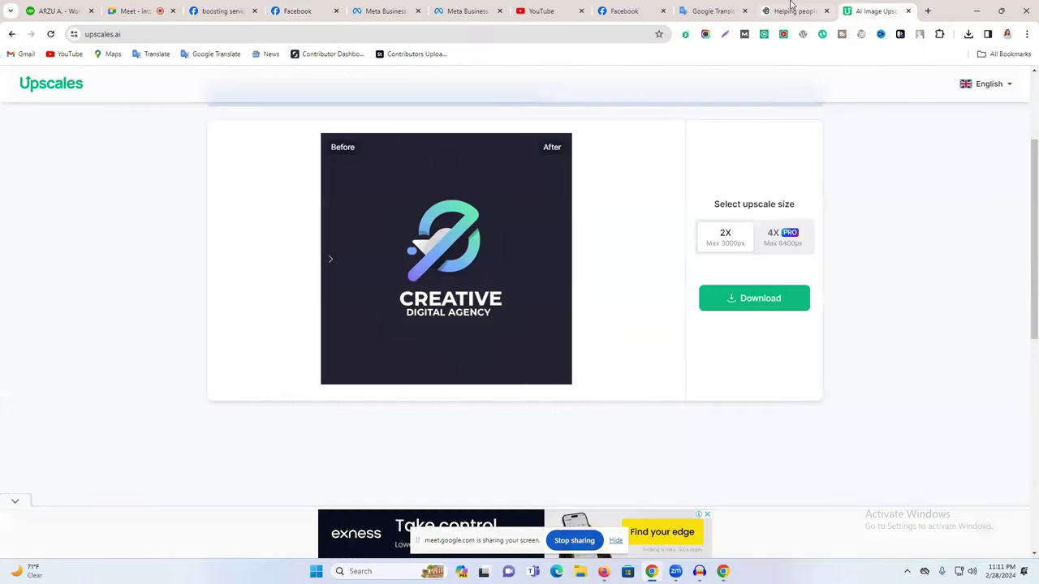
click(793, 9)
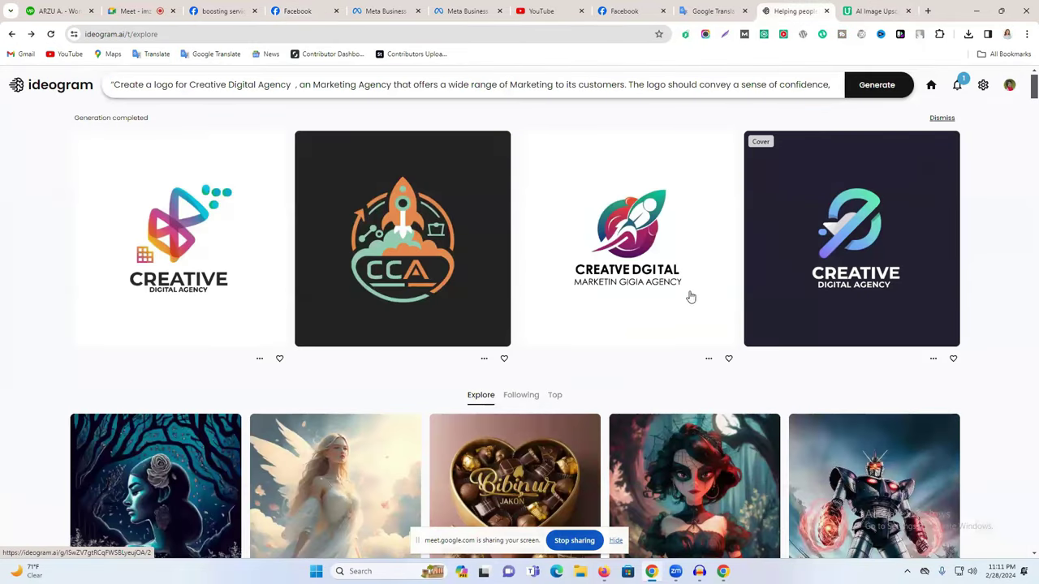
scroll(689, 295, down, 2)
scroll(691, 337, up, 2)
click(480, 83)
click(991, 263)
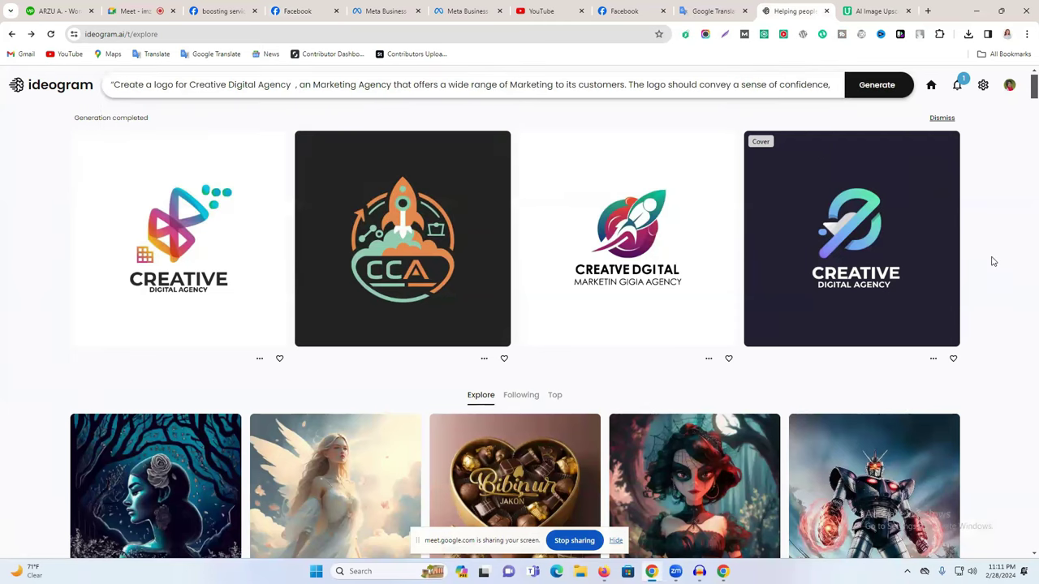
- Reload Ideogram's home page with an empty prompt and browse the Explore feed for examples of generated images
click(94, 86)
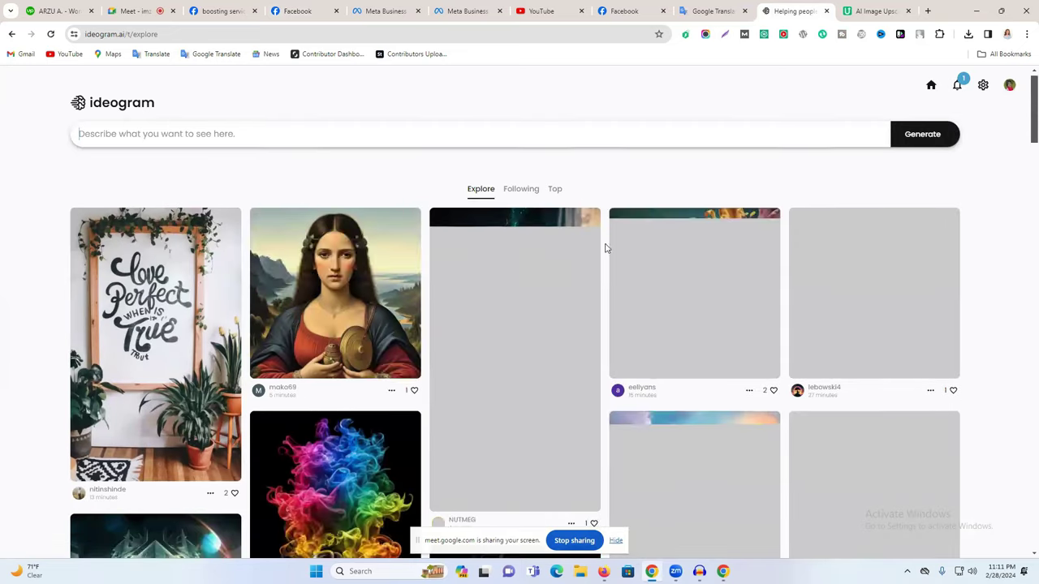
scroll(605, 245, down, 2)
scroll(349, 276, down, 3)
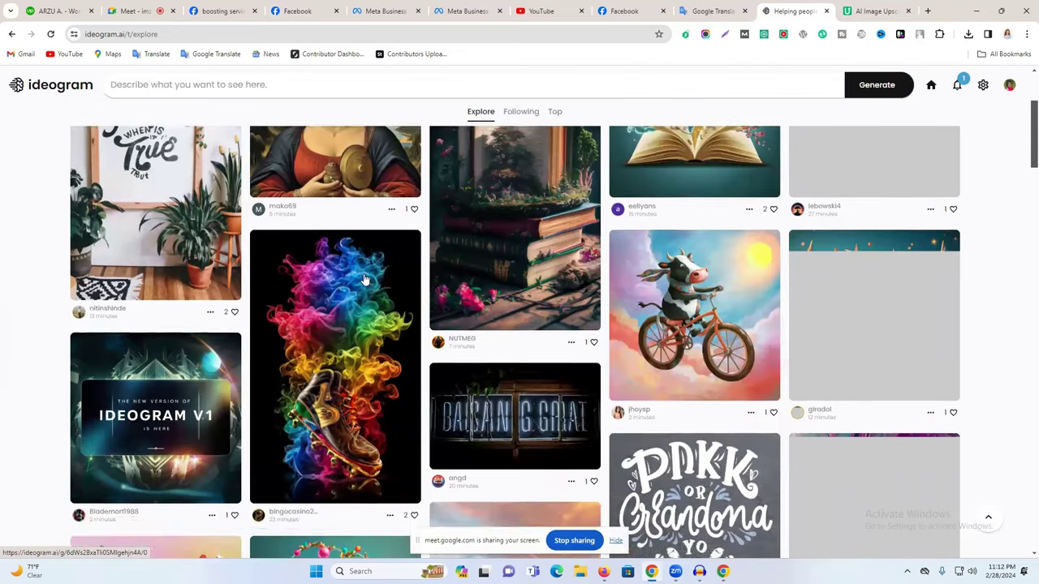
scroll(364, 278, up, 3)
scroll(365, 278, down, 6)
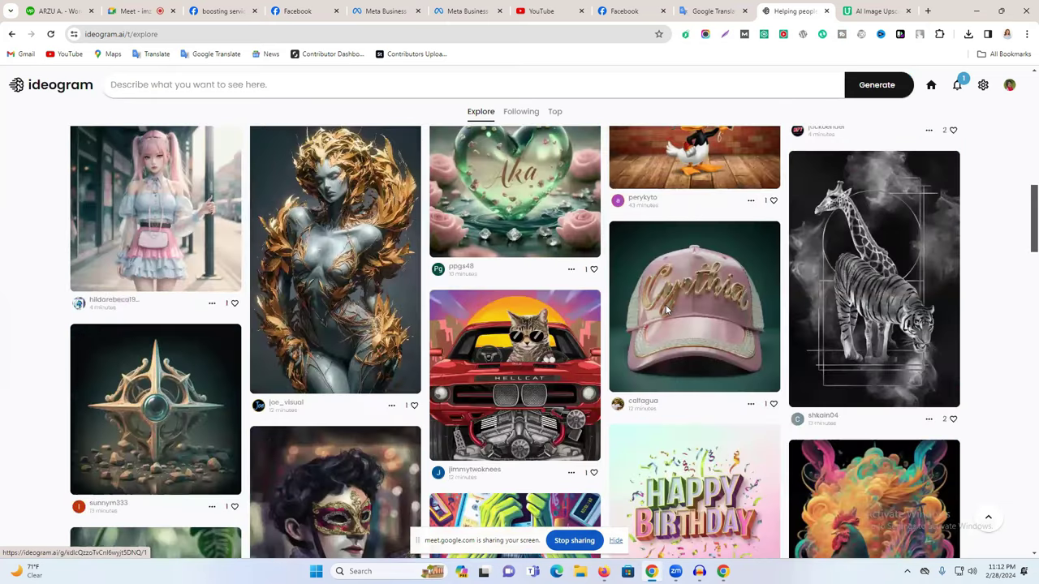
scroll(617, 310, down, 5)
scroll(556, 305, down, 5)
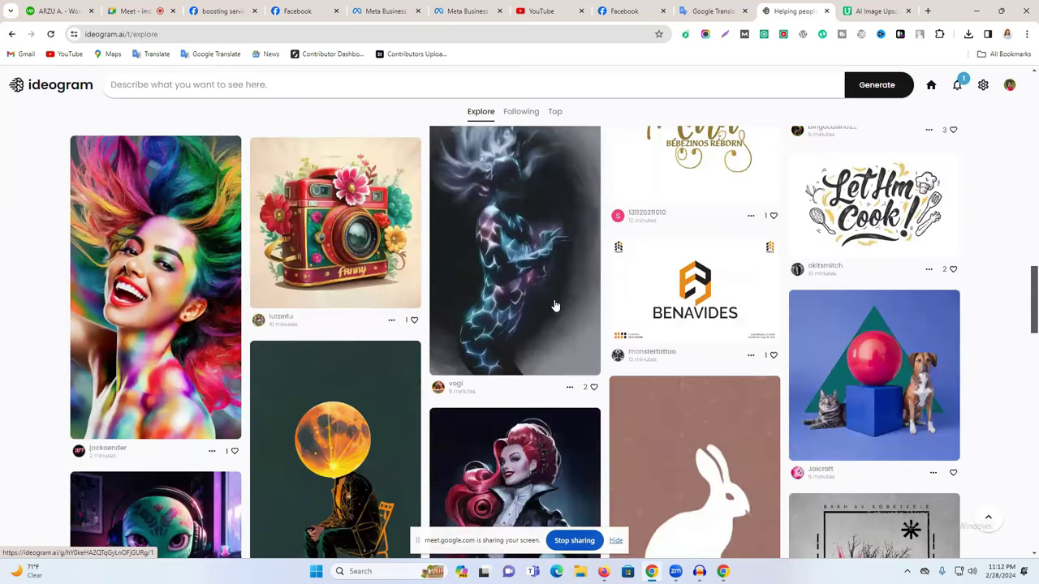
scroll(555, 305, down, 5)
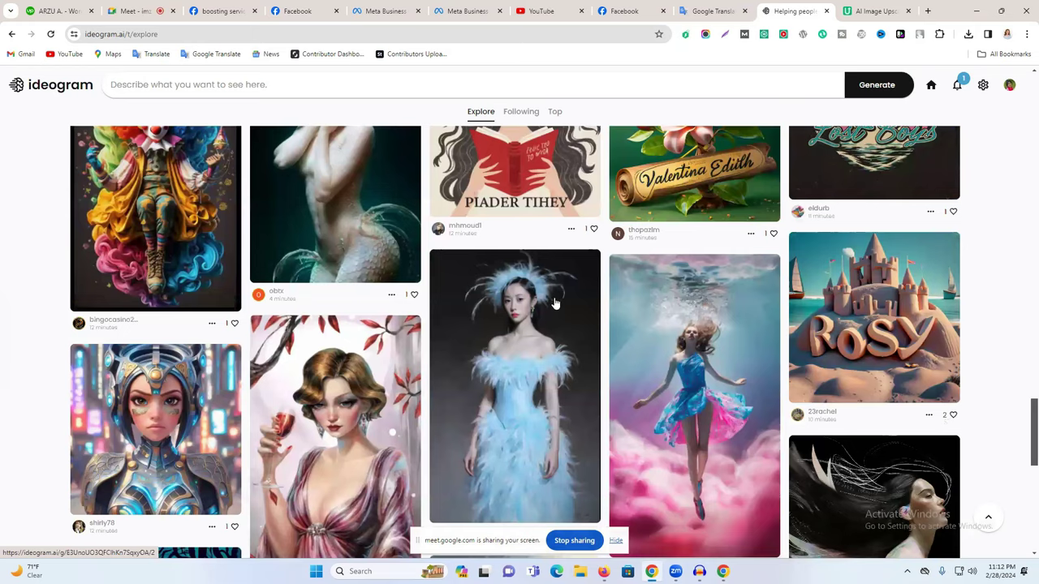
scroll(556, 304, down, 5)
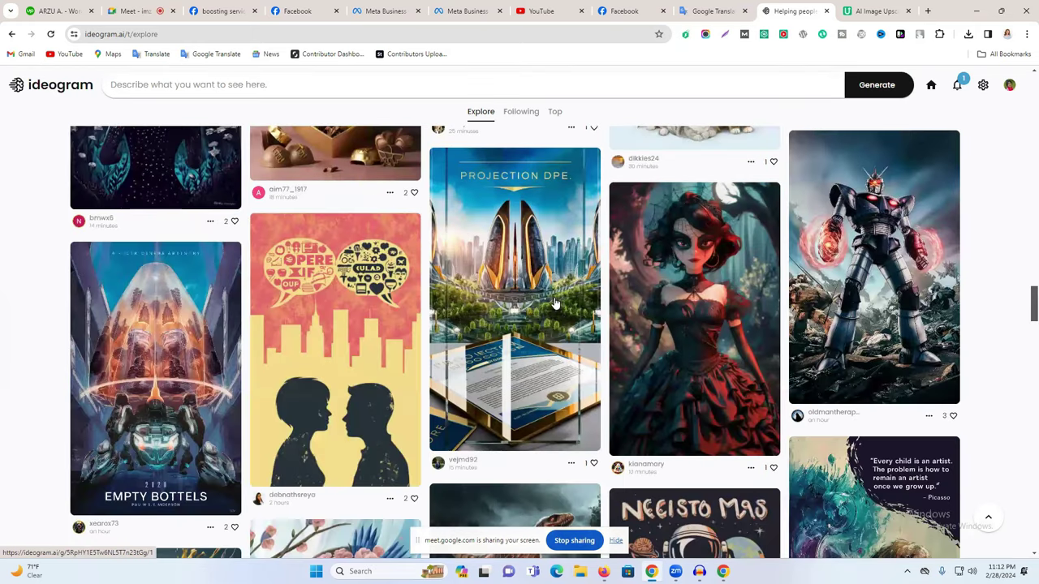
scroll(555, 304, down, 4)
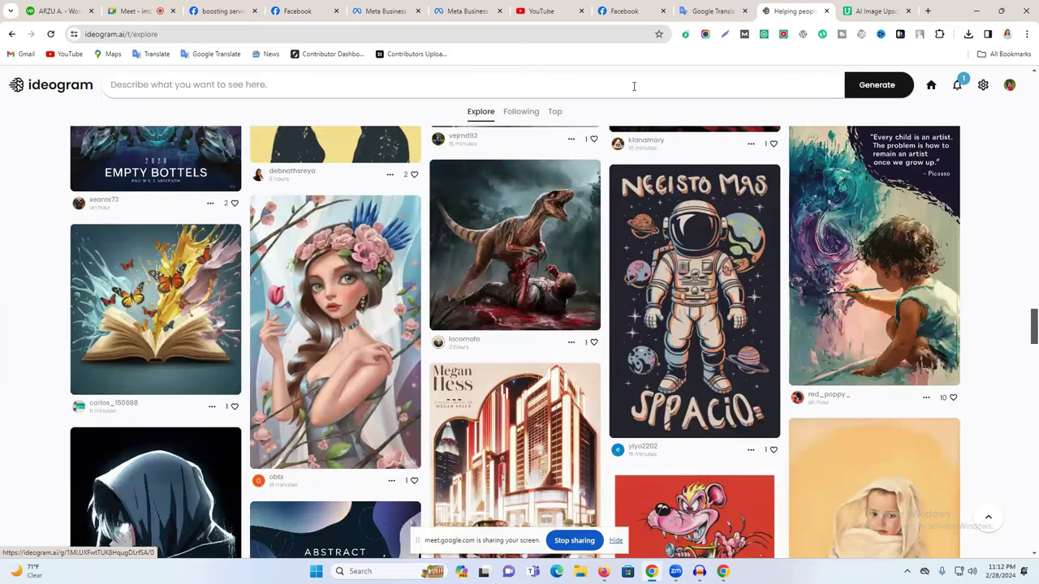
- Paste the logo prompt template into Ideogram's prompt box and remove the dashes around "Agency Name" and "Marketing Agency"
click(634, 86)
text("Create a logo for ------------Agency Name---------------  , an -------Marketing Agency----------- that offers a wide range of -----Marketing------ to its customers. The logo should convey a sense of confidence, modernity and ease of use, with an icon that clearly represents the Marketing Agency experience. incorporating visual elements such as a stylized ------------Rocket-------, a modern shopping bag with the -----CA------ acronyms or an icon that suggests the idea of an online store with the -----CA------ acronyms. The color palette should be vibrant and attractive, with tones that inspire confidence and stand out across a variety of online platforms. The logo must be versatile enough to be used in different contexts, from the company website to social media advertisements and product packaging.", typography)
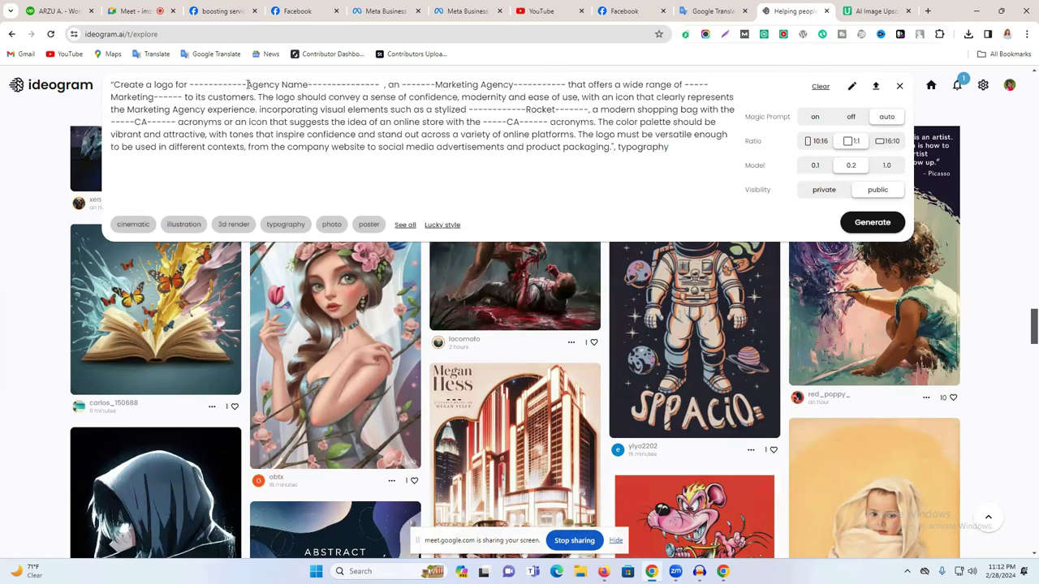
drag(248, 85, 189, 84)
key(BackSpace)
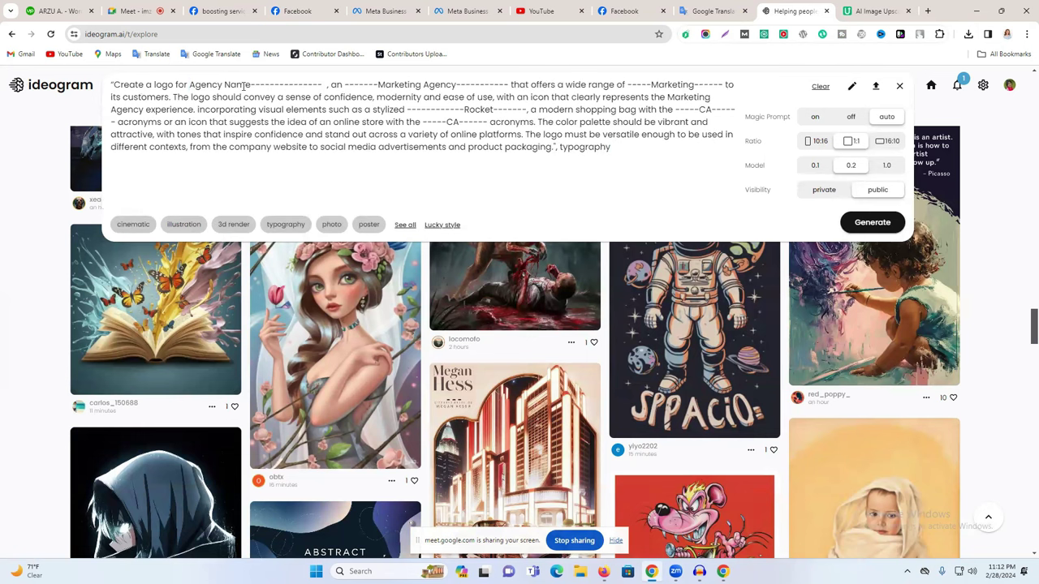
mouse_move(250, 83)
mouse_down()
mouse_move(327, 79)
mouse_move(254, 85)
mouse_move(269, 84)
mouse_up()
key(BackSpace)
key(BackSpace)
double_click(358, 81)
key(BackSpace)
- Remove the dashes on both sides of "Marketing" in the phrase "a wide range of Marketing"
drag(487, 84, 456, 84)
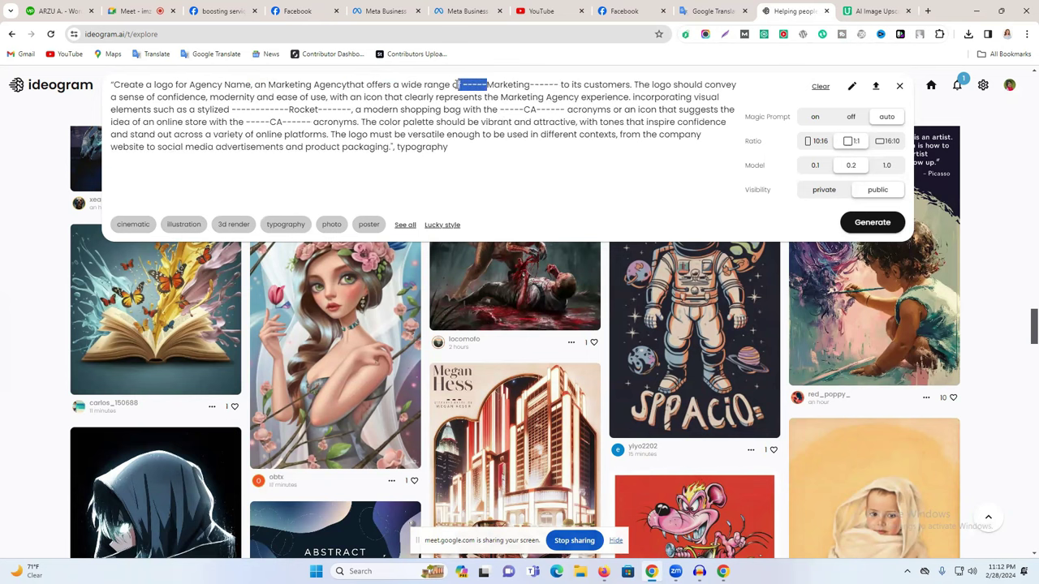
key(BackSpace)
drag(537, 84, 505, 84)
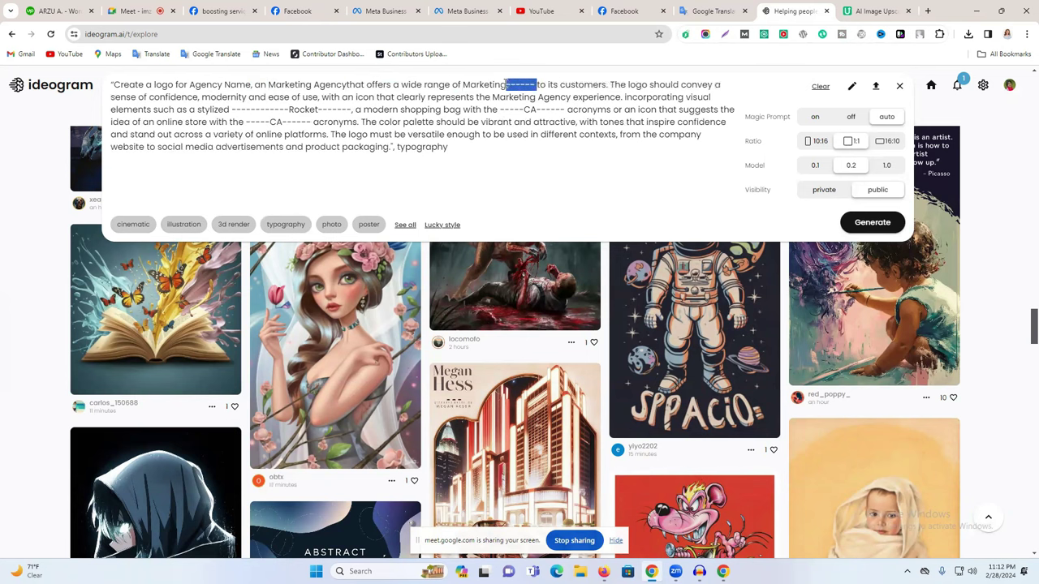
key(BackSpace)
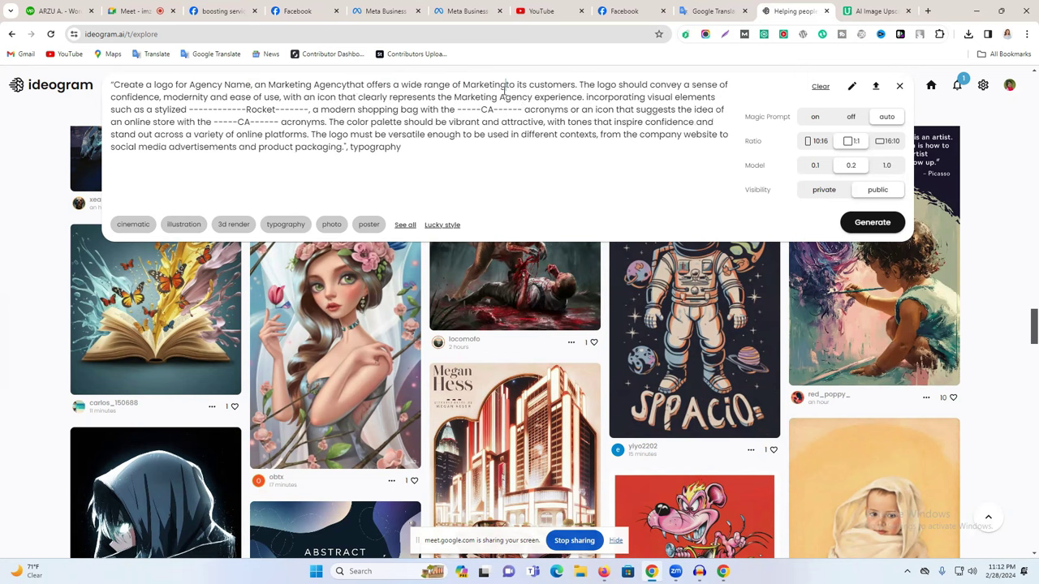
- Replace the word "logo" with "Facebook Cover" in the prompt's opening phrase "Create a logo for Agency Name"
double_click(165, 84)
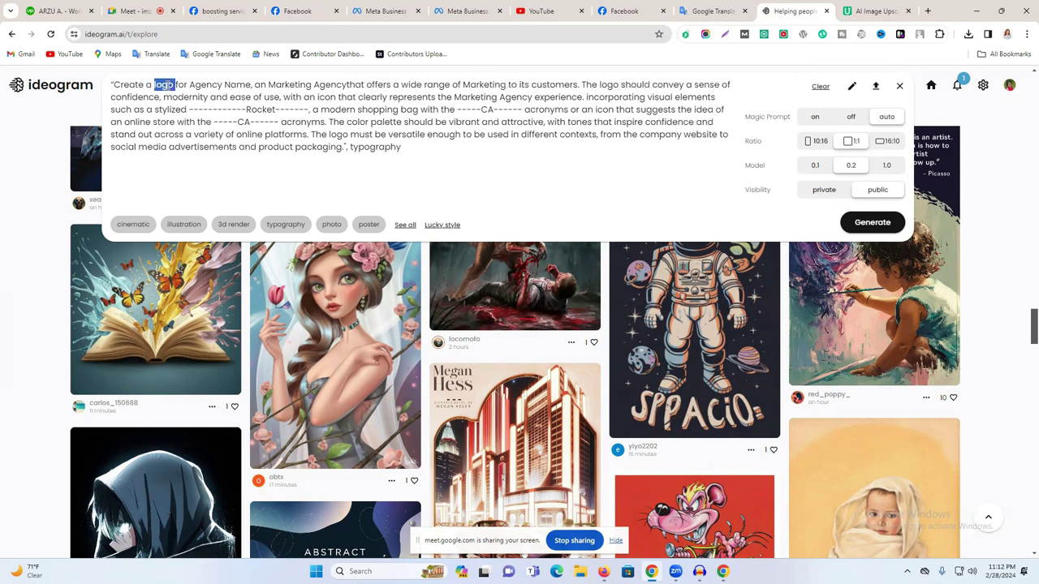
text(Coffer)
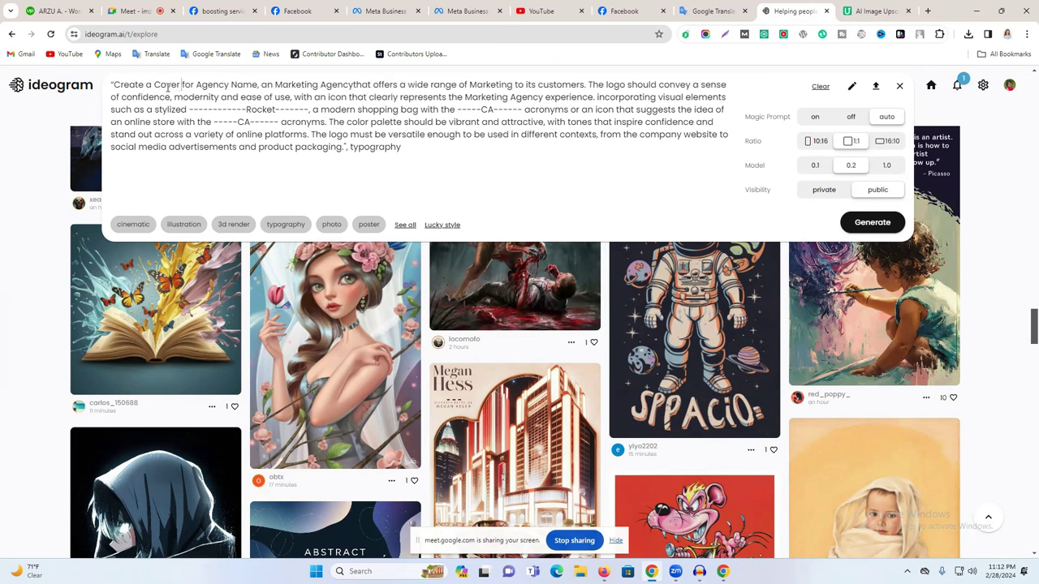
text(Faceboo)
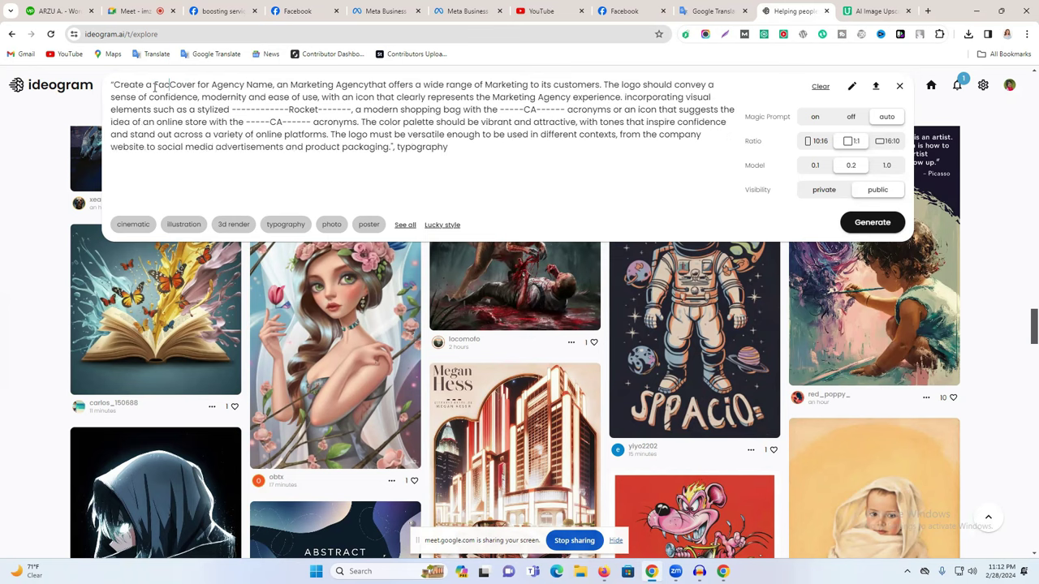
text(k)
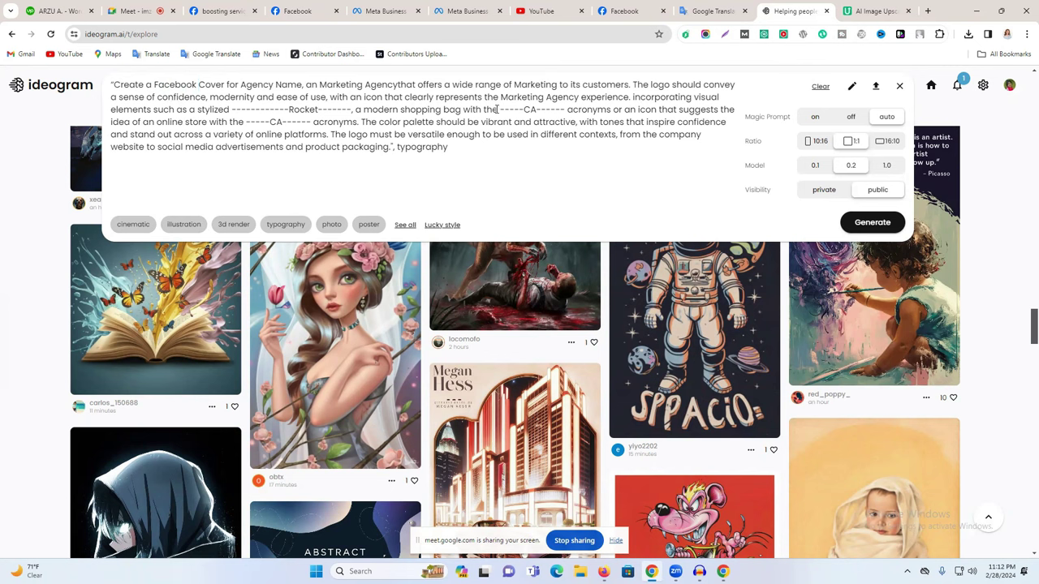
- Remove the dashes on both sides of the first "CA" and of "Rocket" in the prompt
mouse_move(501, 108)
mouse_down()
mouse_move(521, 108)
mouse_move(511, 109)
mouse_up()
key(BackSpace)
key(BackSpace)
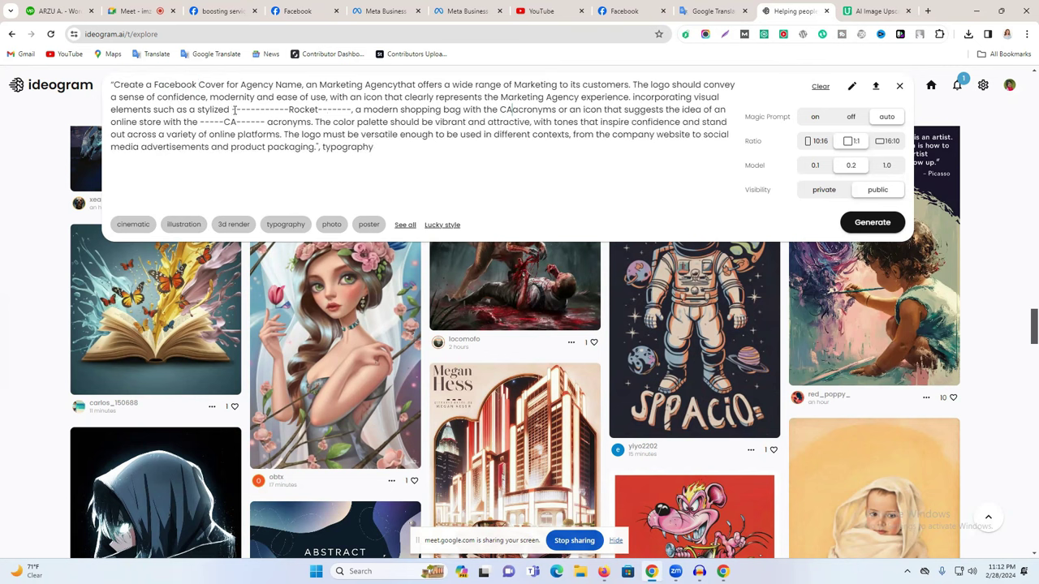
drag(274, 109, 295, 101)
key(BackSpace)
key(BackSpace)
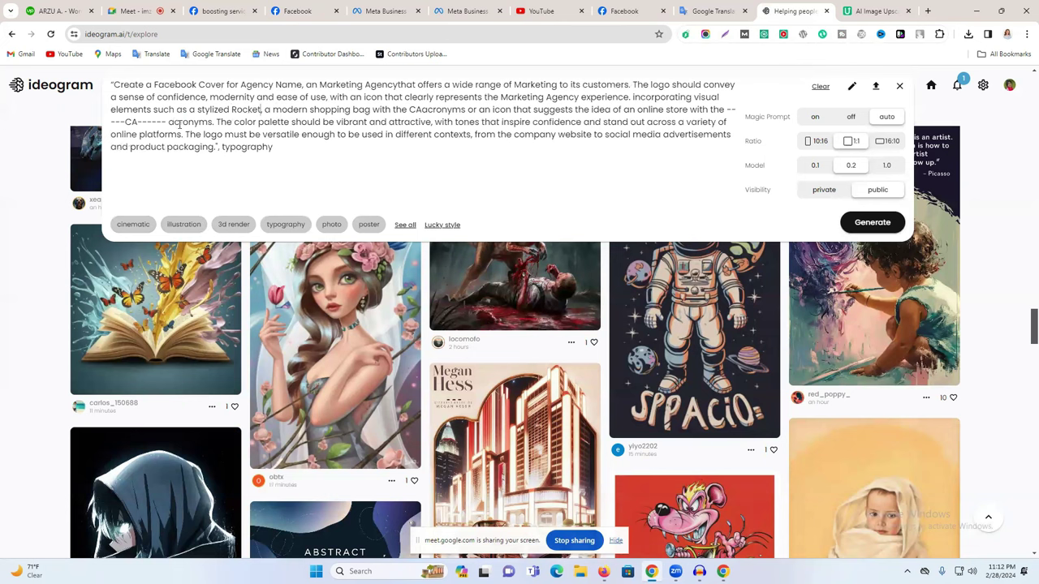
- Delete the dashes after the second "CA" in the prompt and all but two of those before it
drag(168, 121, 138, 122)
key(BackSpace)
text(a)
drag(99, 122, 124, 122)
key(BackSpace)
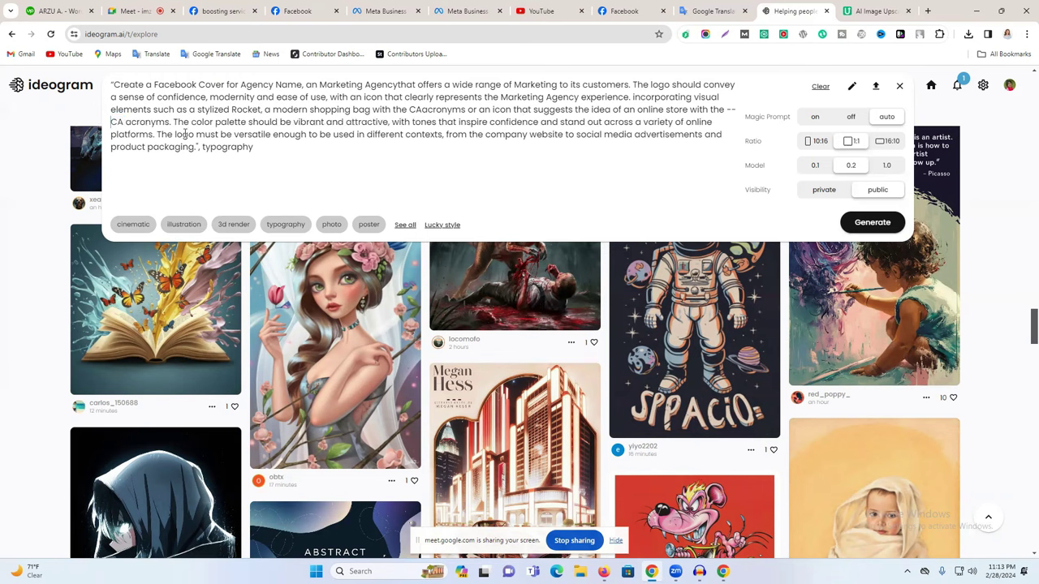
- Set the image ratio to 16:10 and generate the Facebook cover images
click(891, 141)
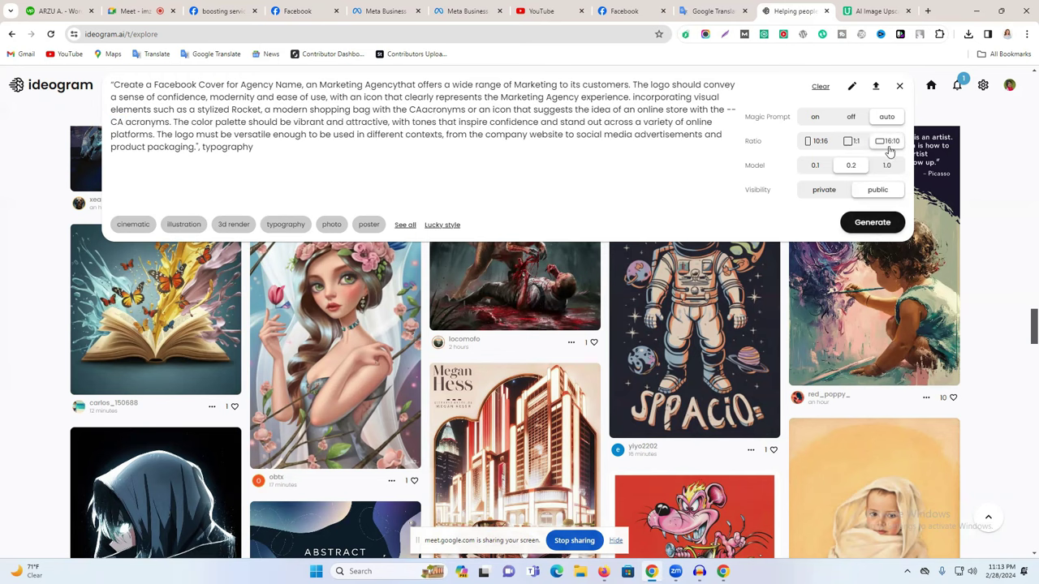
click(876, 224)
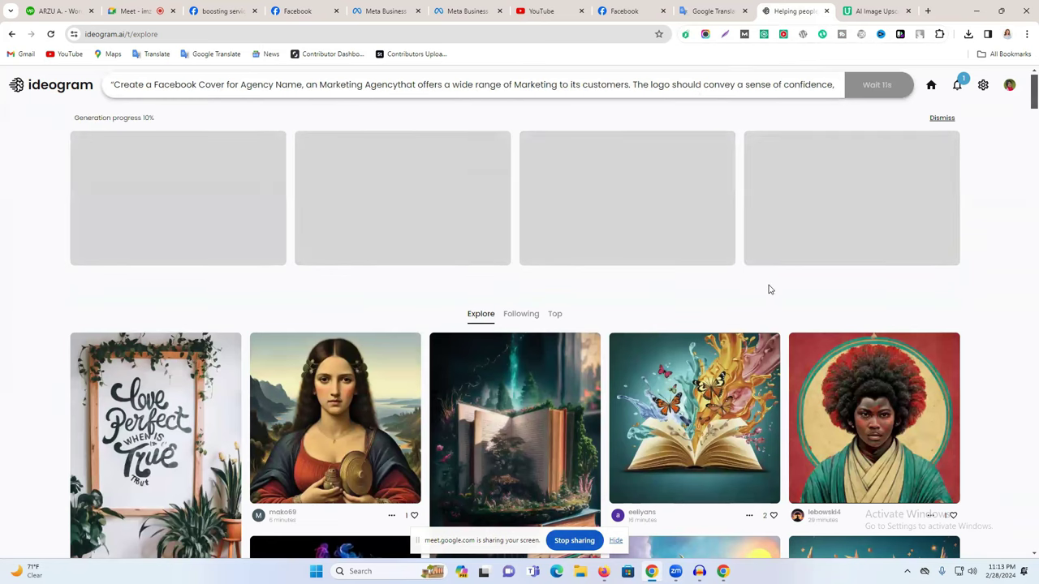
scroll(568, 382, down, 8)
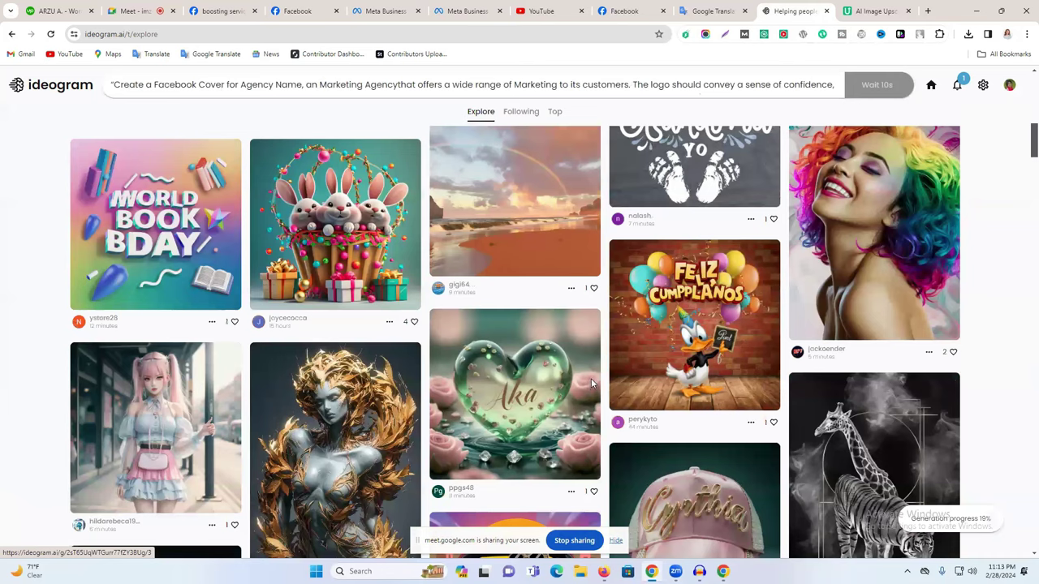
scroll(592, 384, down, 5)
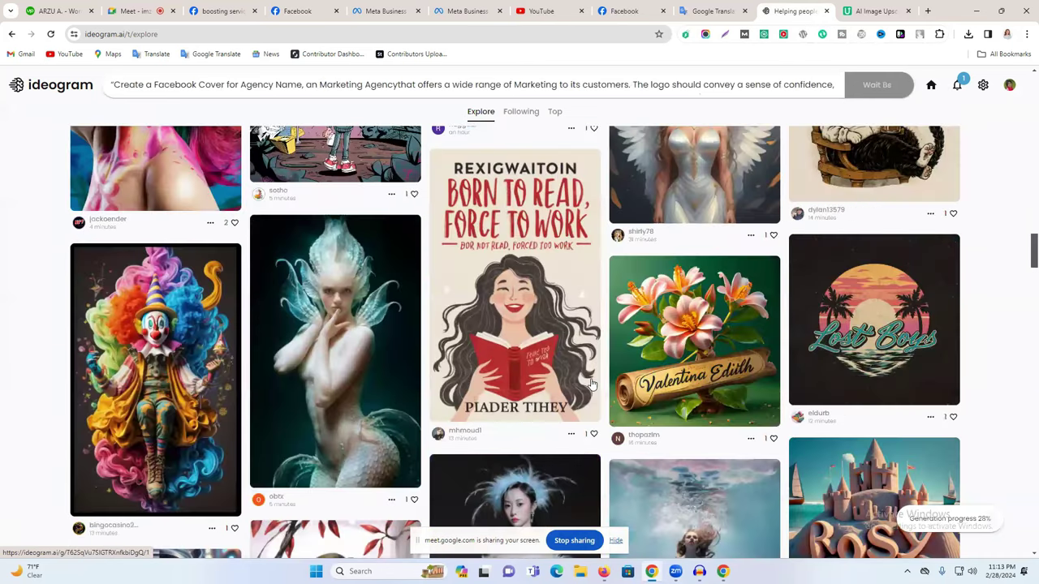
scroll(594, 384, down, 5)
scroll(597, 382, down, 5)
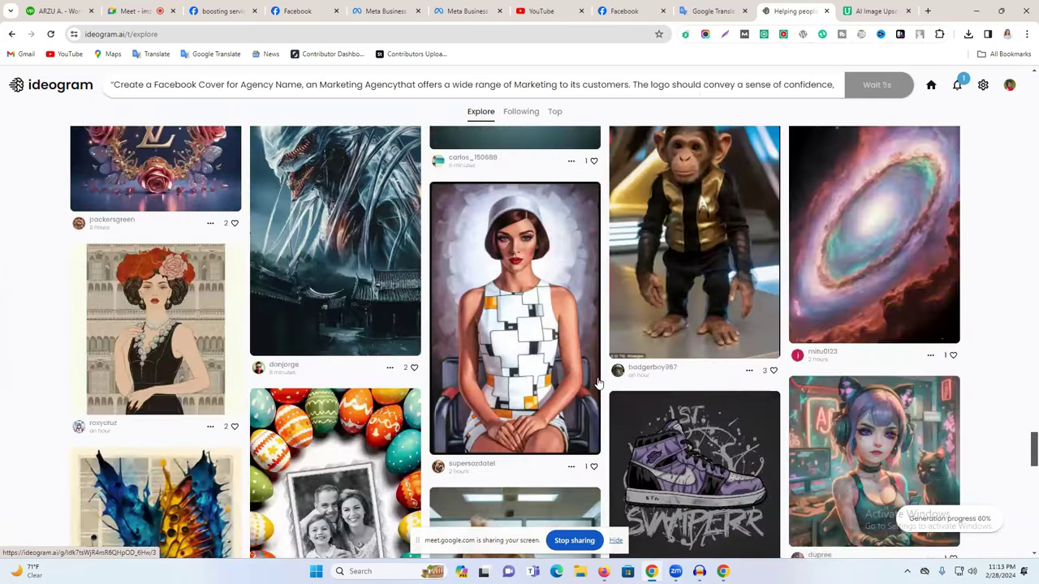
scroll(597, 382, up, 3)
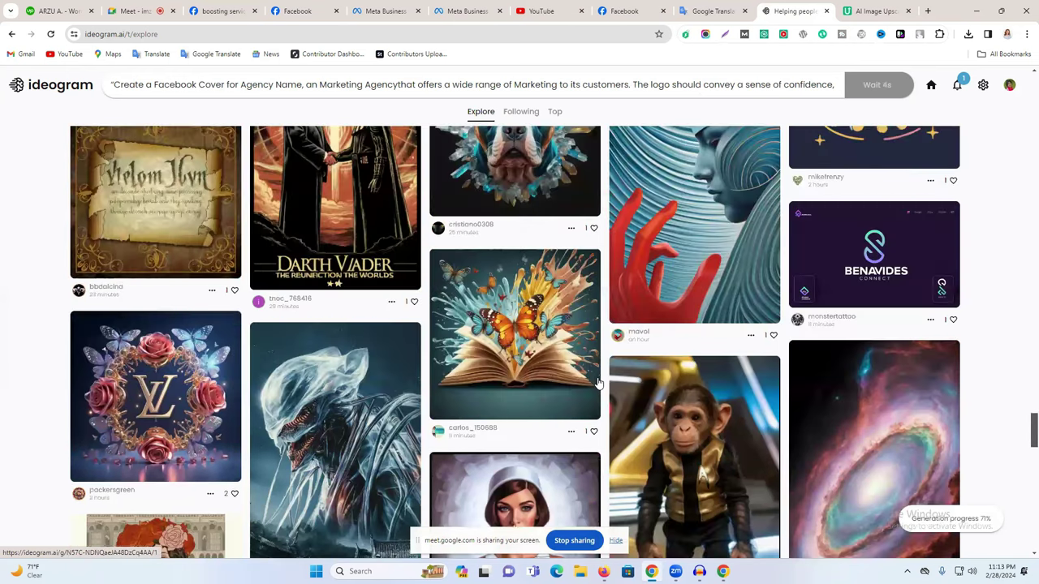
scroll(597, 383, down, 8)
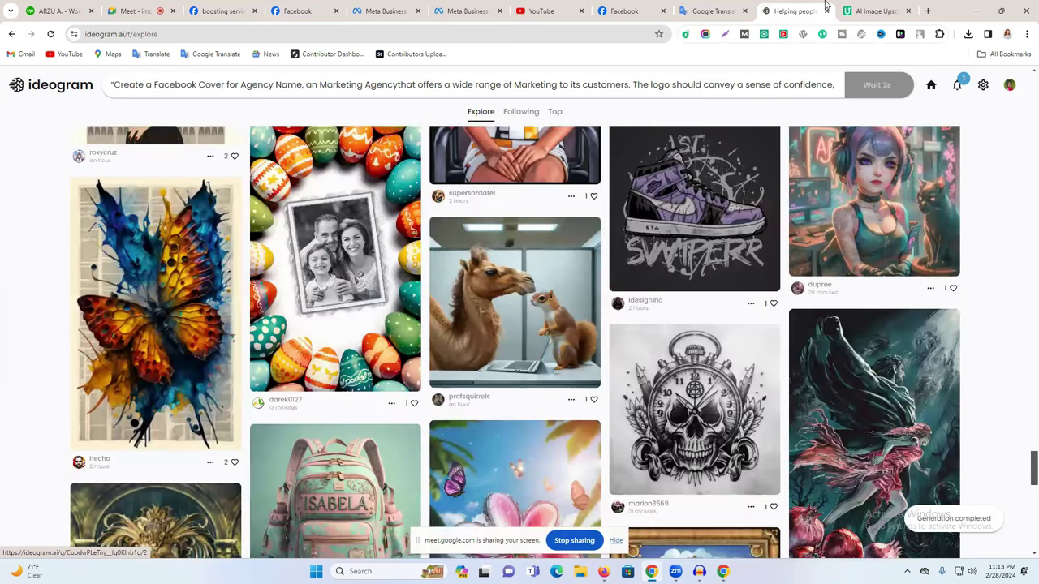
- Return to the newly generated Facebook cover results and open the design with the orange megaphone
scroll(1023, 149, down, 3)
scroll(1023, 118, up, 10)
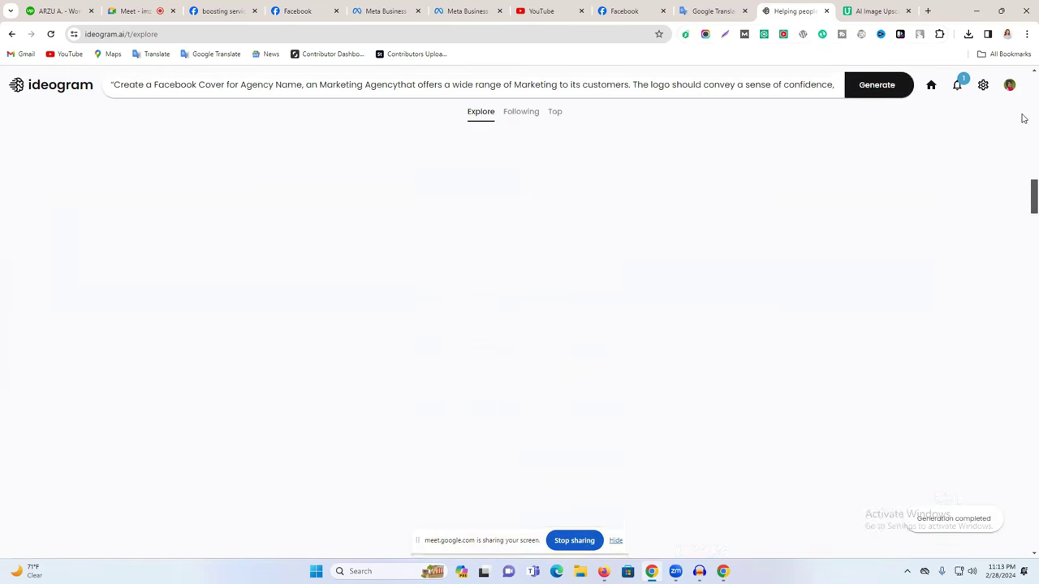
scroll(647, 401, up, 5)
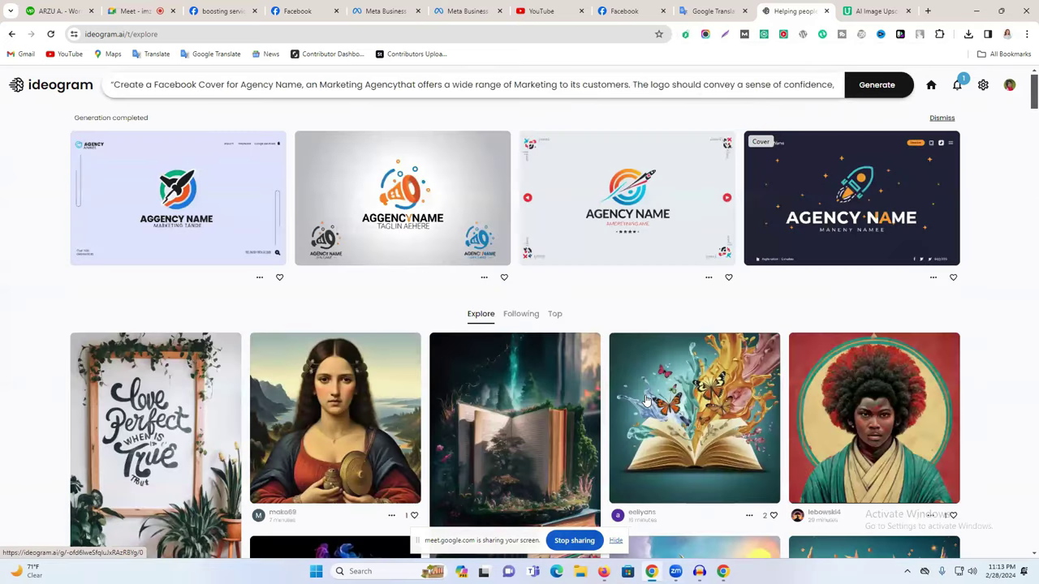
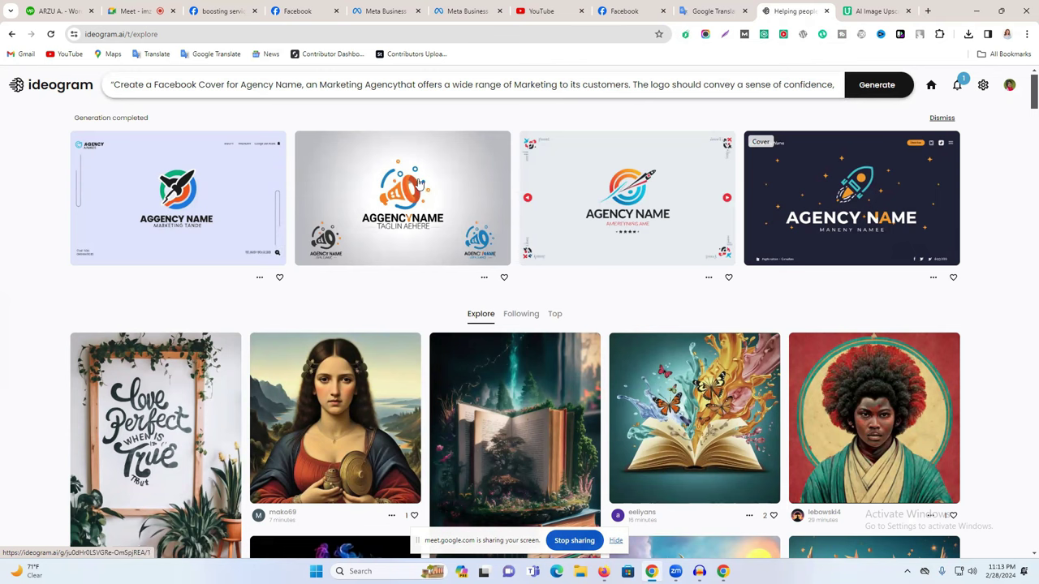
click(415, 183)
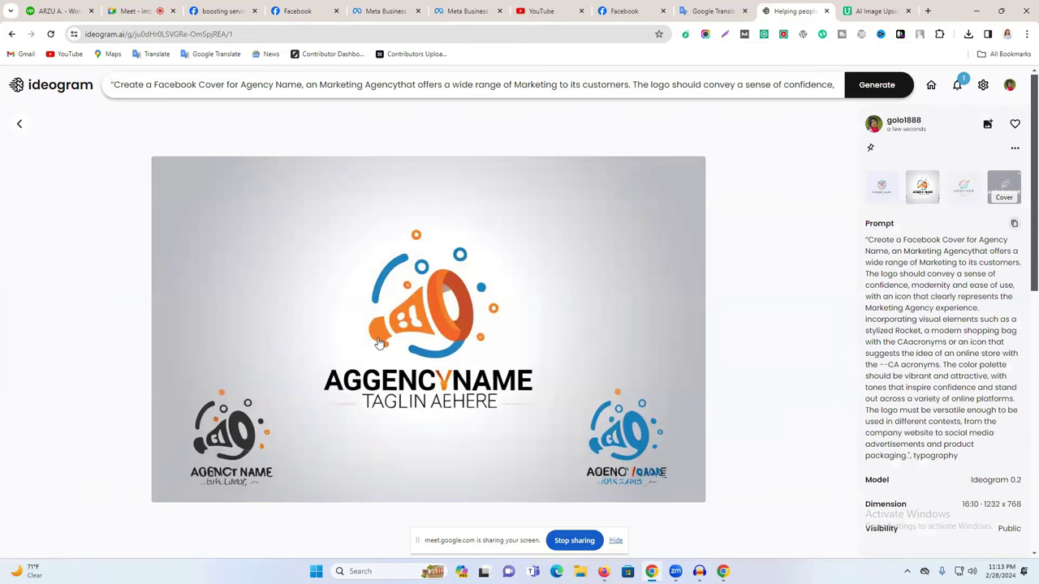
- Open canva.com in a new browser tab, search for "facebook cover" and open the Facebook Cover template category
click(927, 10)
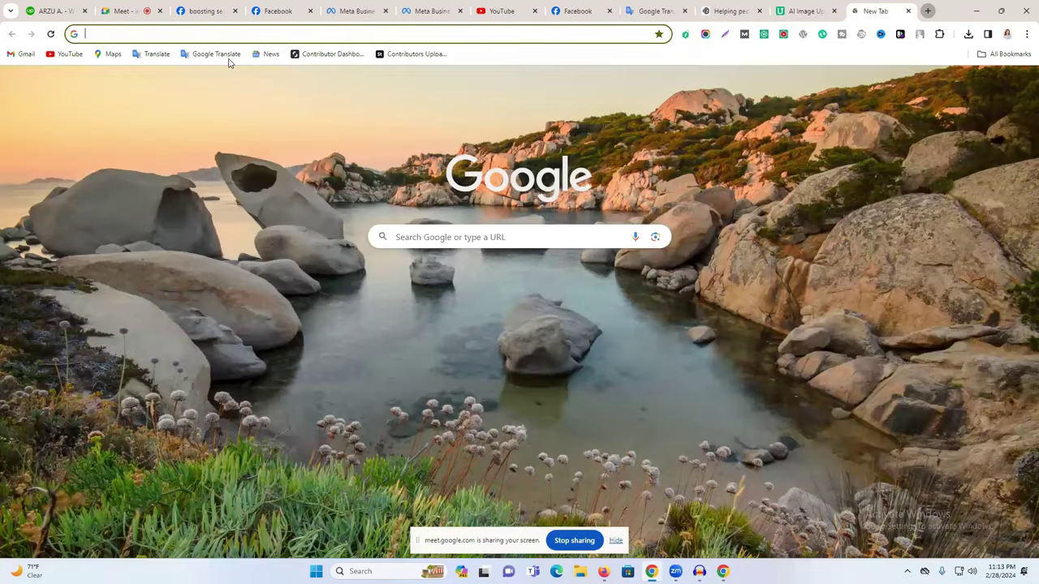
text(canva.com)
key(Return)
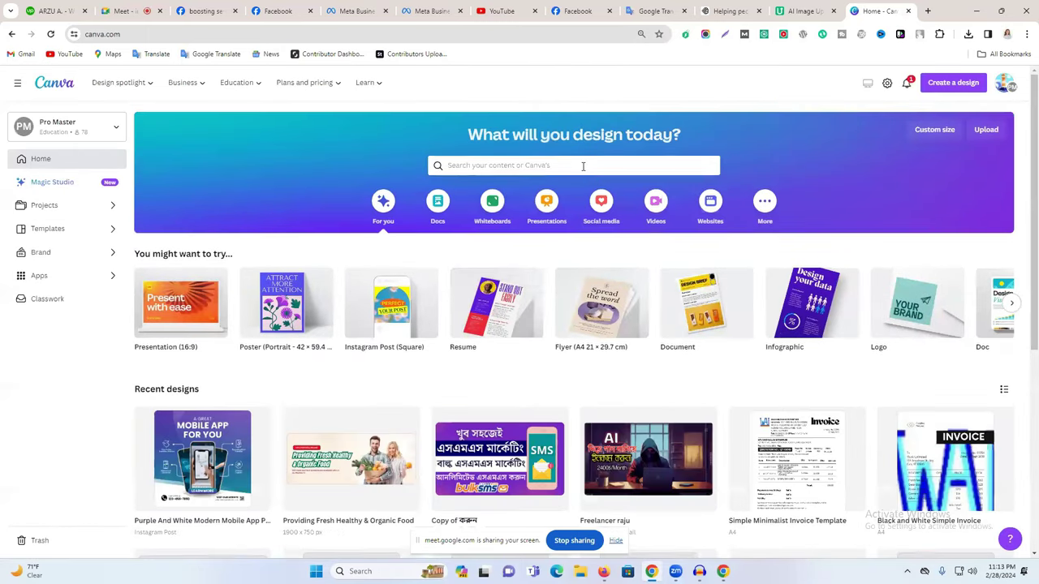
click(582, 166)
text(faceb)
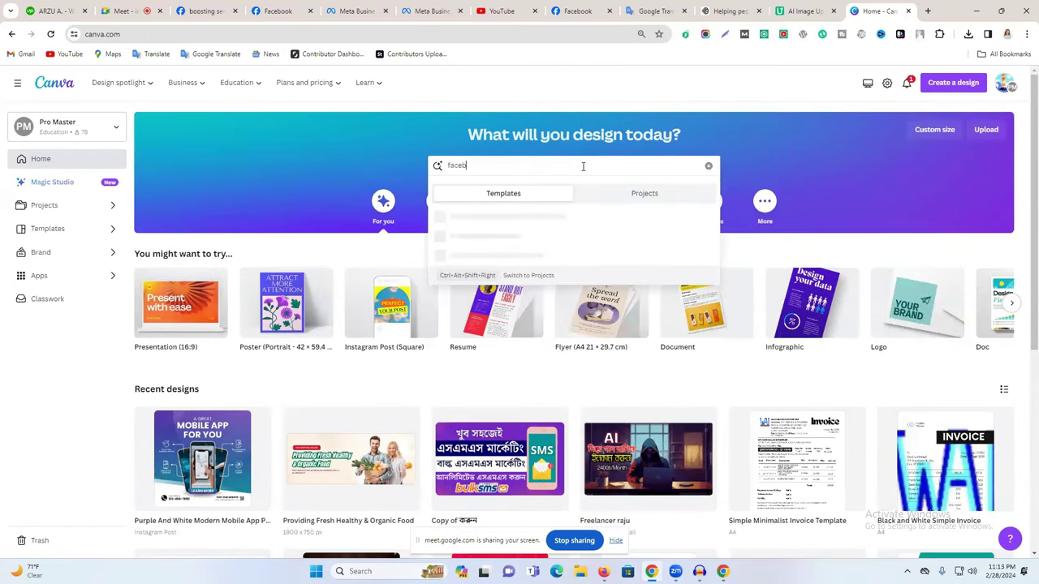
text(ook cover)
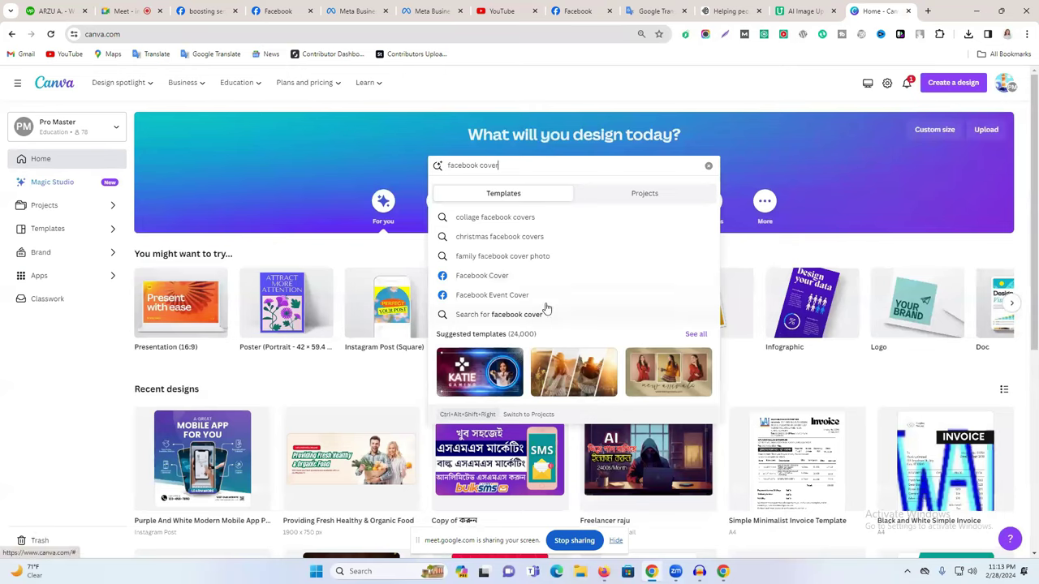
click(533, 276)
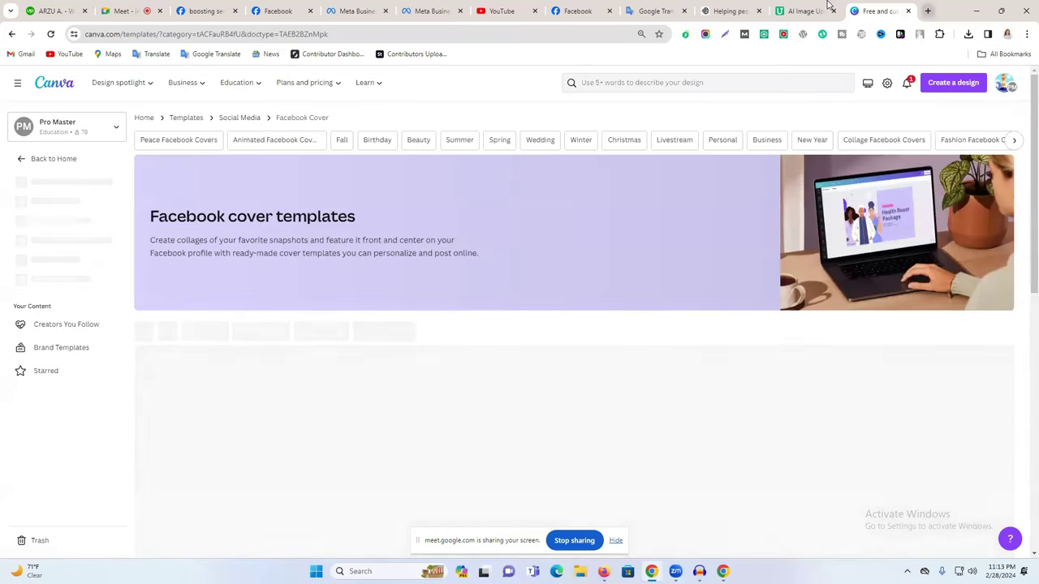
- Replace the Upscales page with a Google search for "kittl" and open the Kittl website from the results
click(802, 11)
click(403, 33)
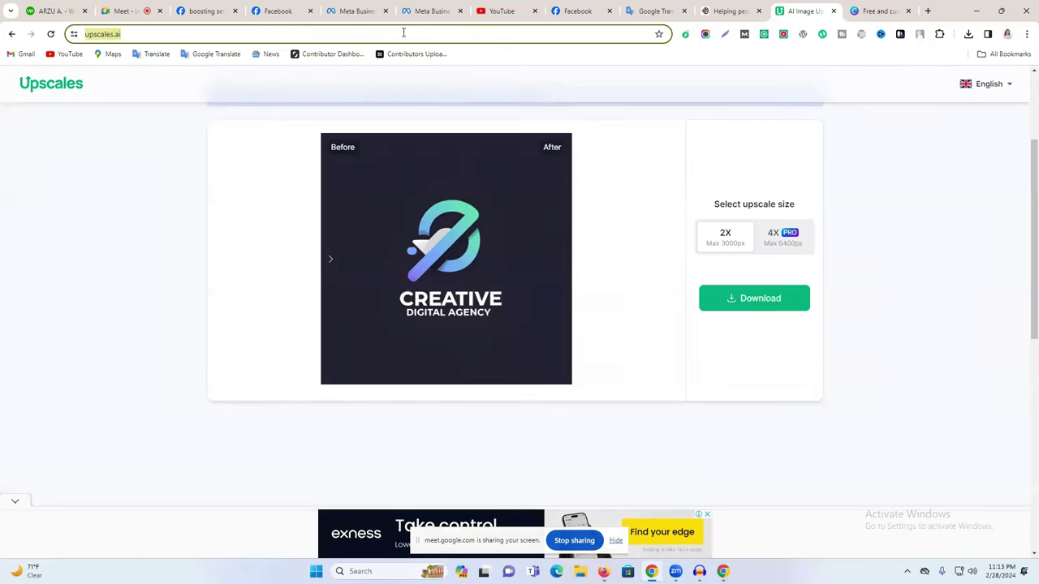
text(kittl)
key(Return)
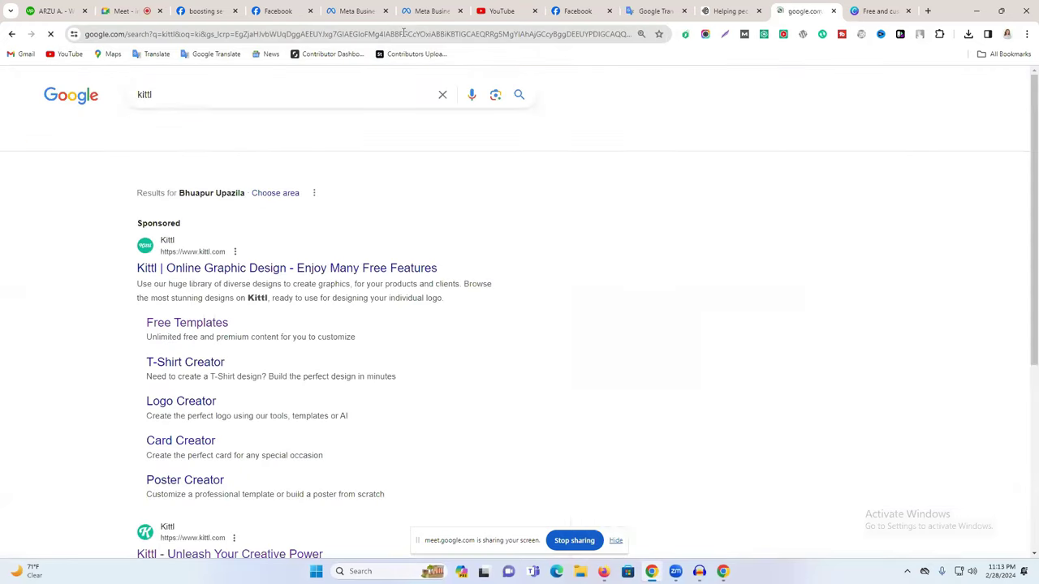
scroll(288, 441, down, 3)
scroll(288, 440, down, 1)
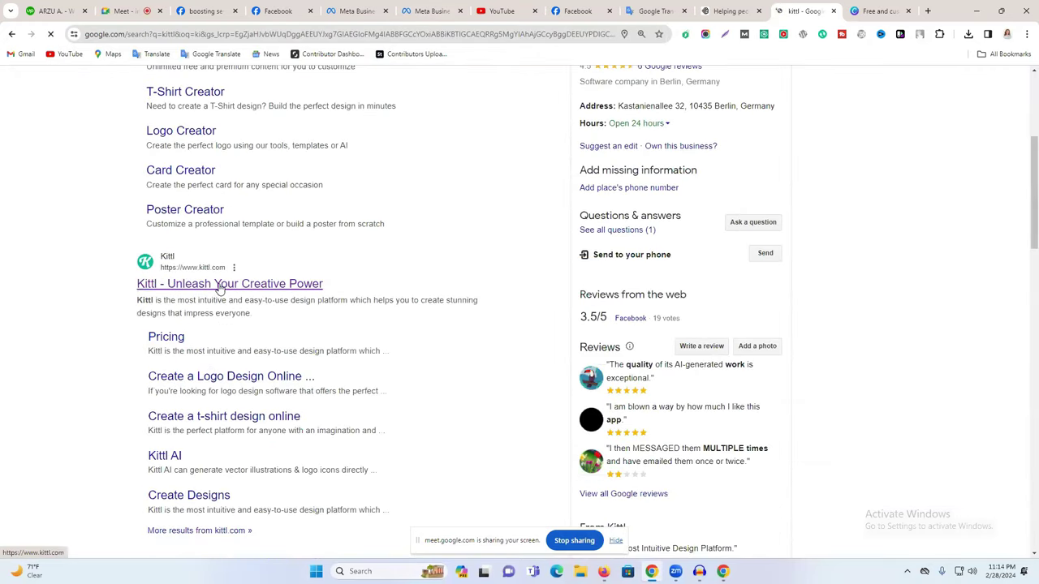
click(285, 284)
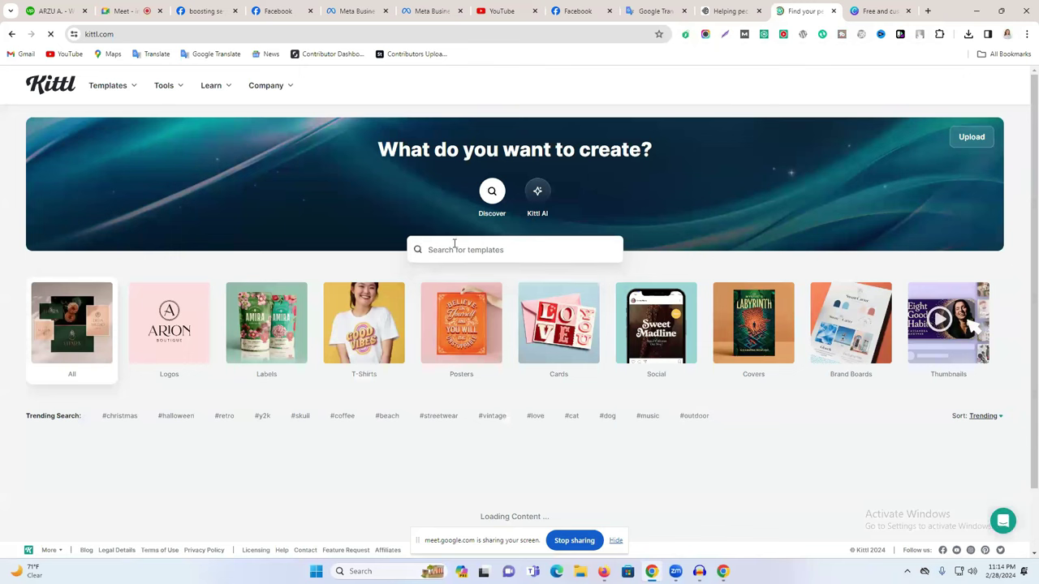
- Search the Kittl templates for "facebook cover" and look through the results
click(454, 243)
text(fac)
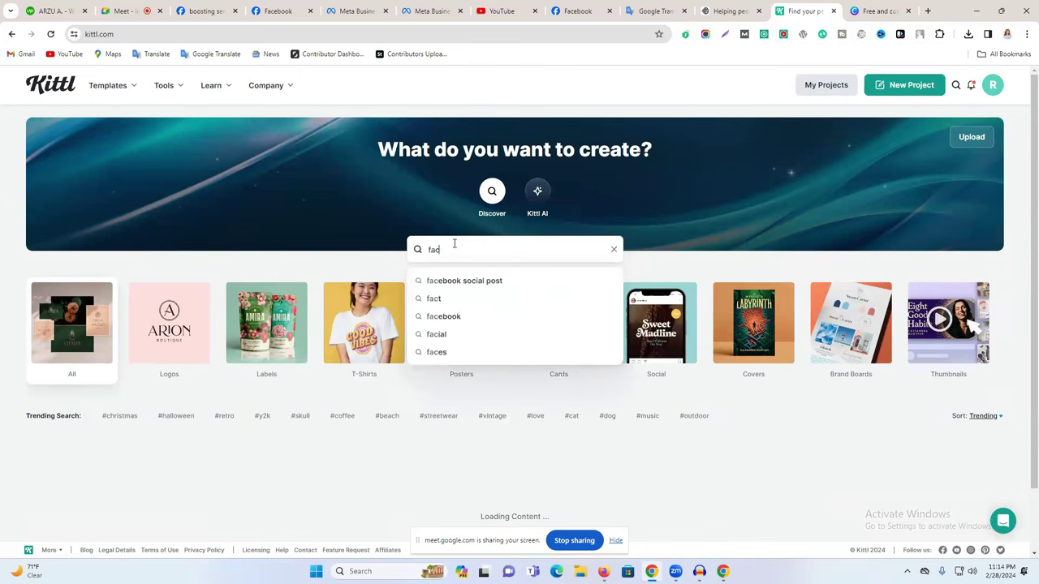
text(ebook)
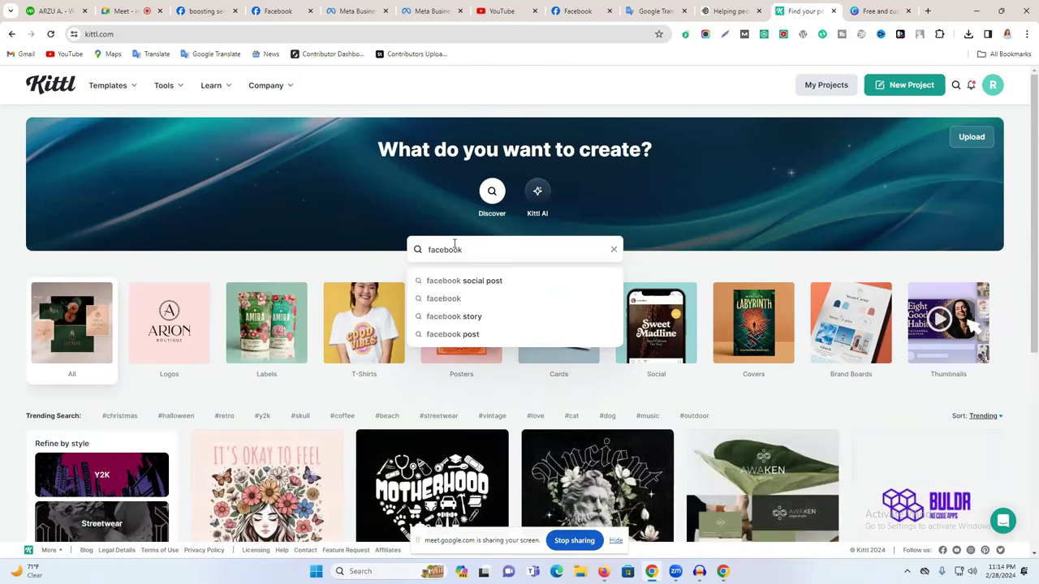
text( c)
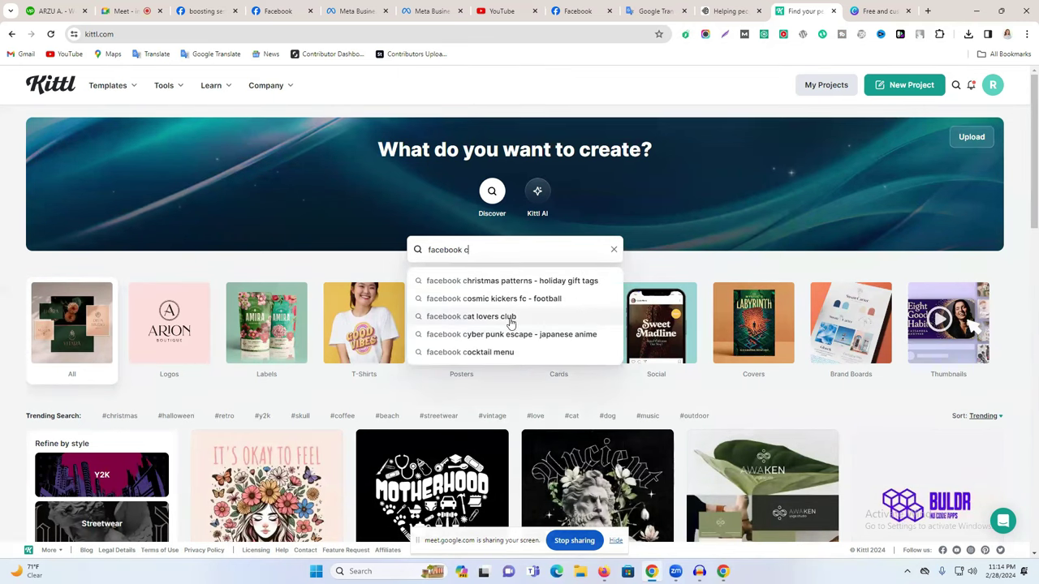
text(ov)
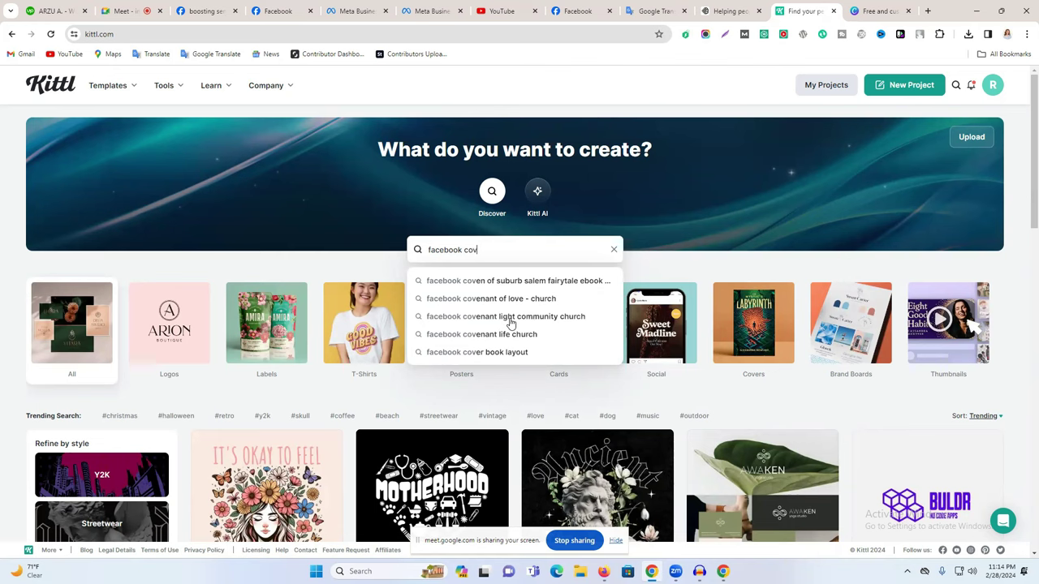
text(er)
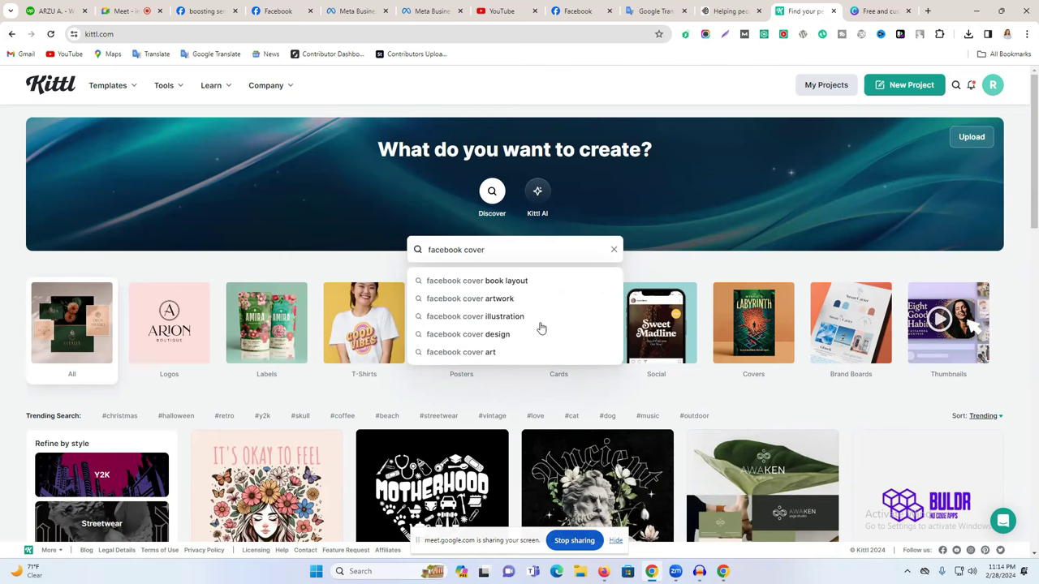
key(Return)
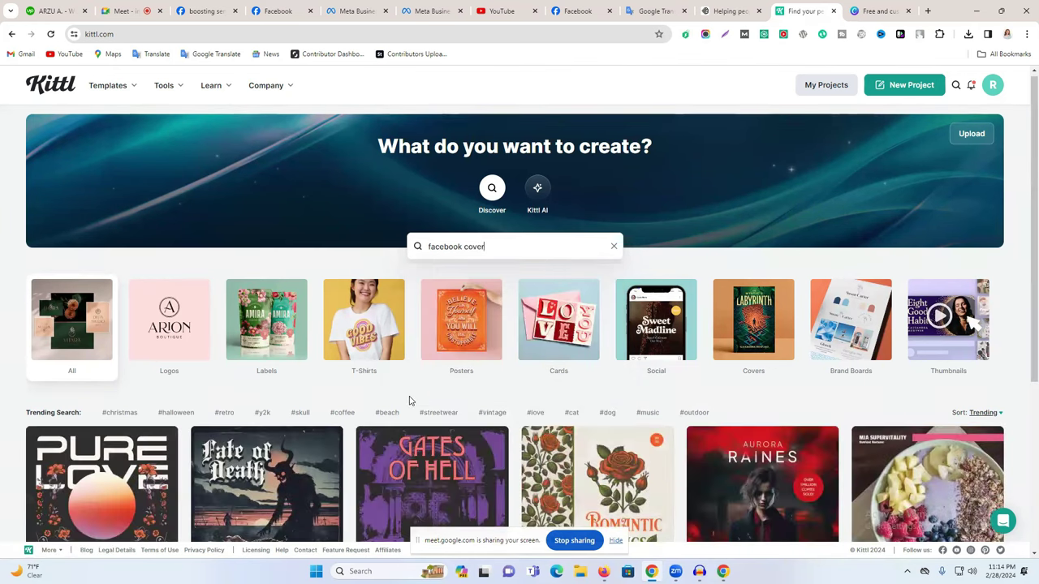
scroll(663, 183, down, 2)
- Return to Canva's Facebook cover templates and create a blank Facebook Cover design
click(860, 11)
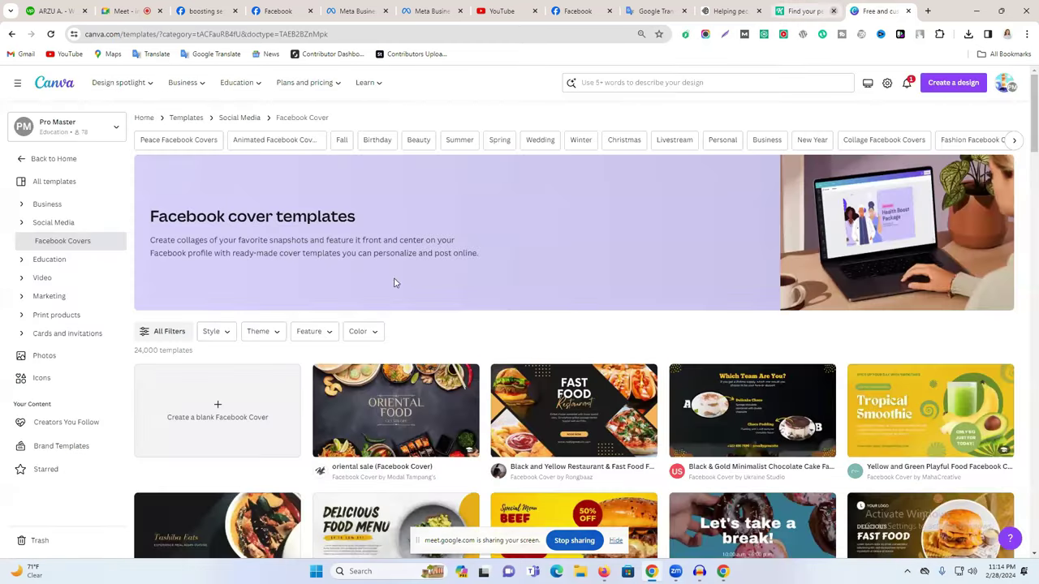
scroll(263, 301, down, 2)
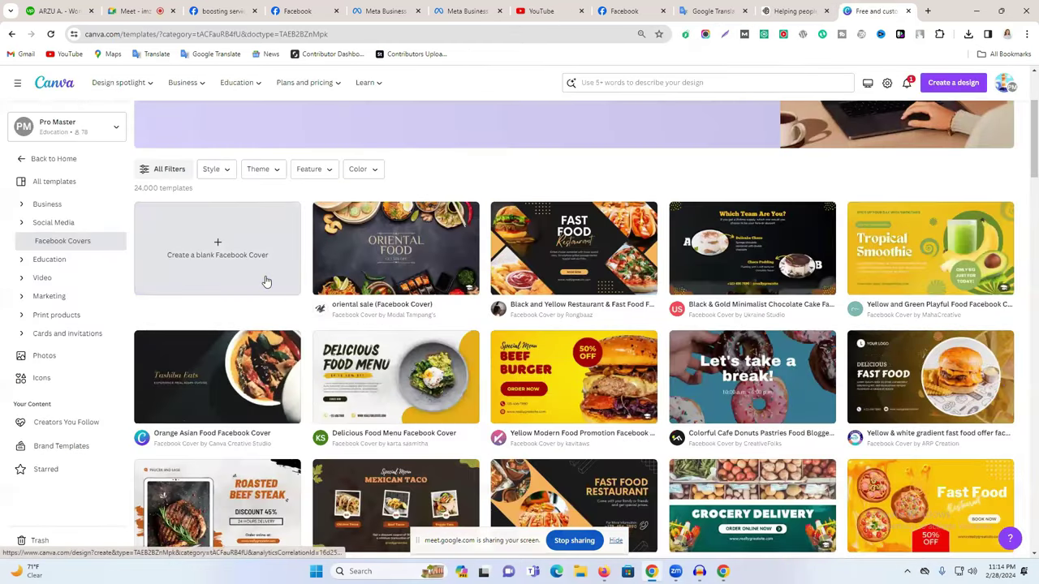
scroll(266, 280, down, 2)
scroll(267, 281, up, 3)
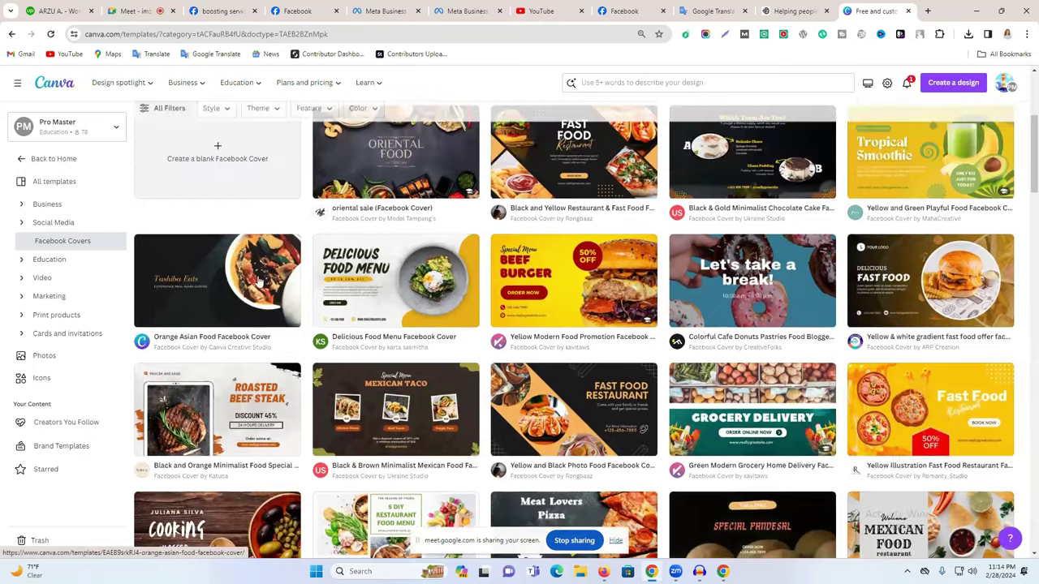
click(243, 207)
- Save the Digital Marketing cover image from the Life Tap Facebook page to the Downloads folder
click(578, 10)
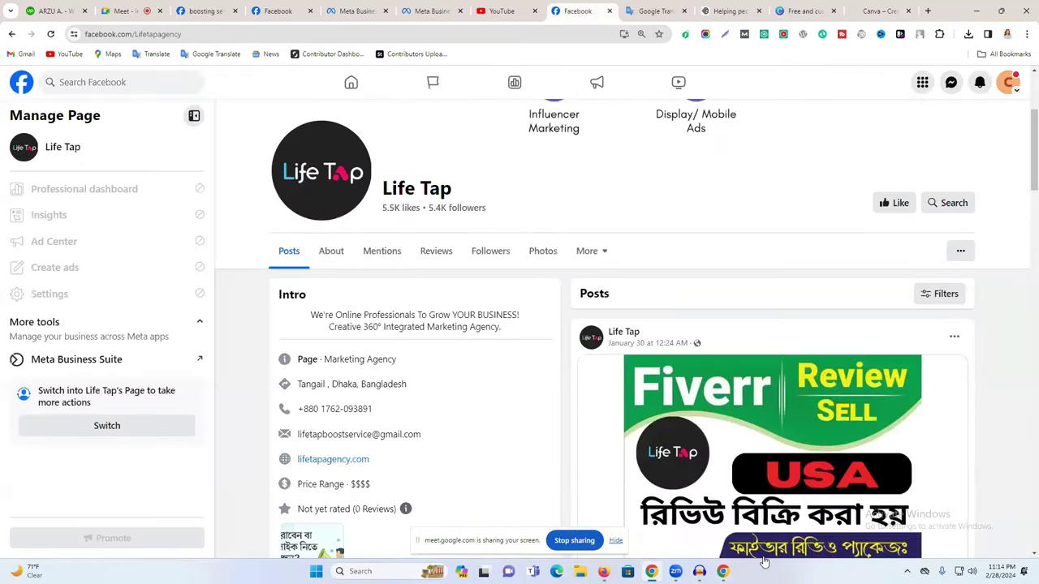
click(631, 173)
right_click(417, 214)
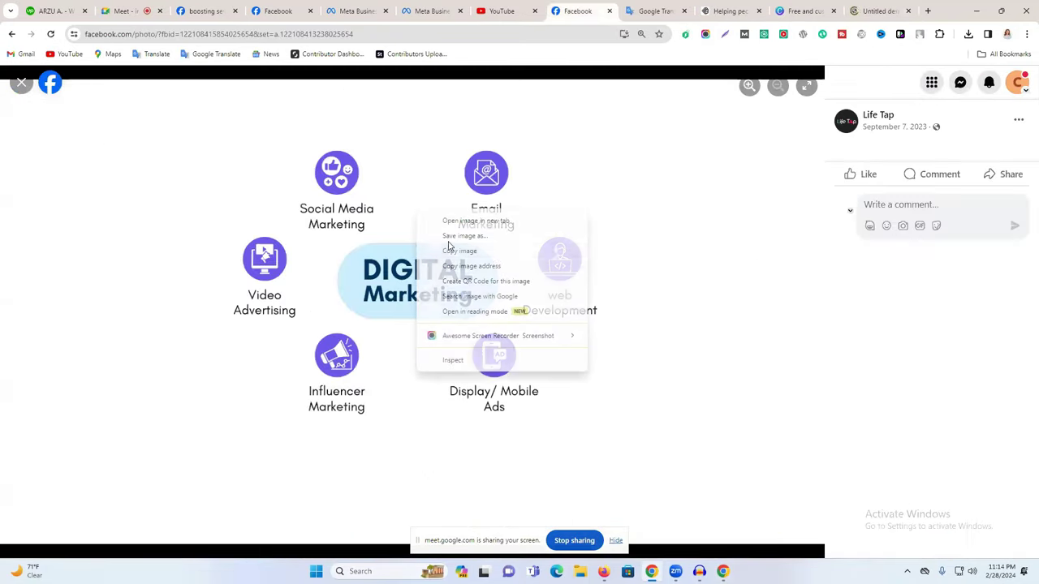
click(464, 236)
key(Return)
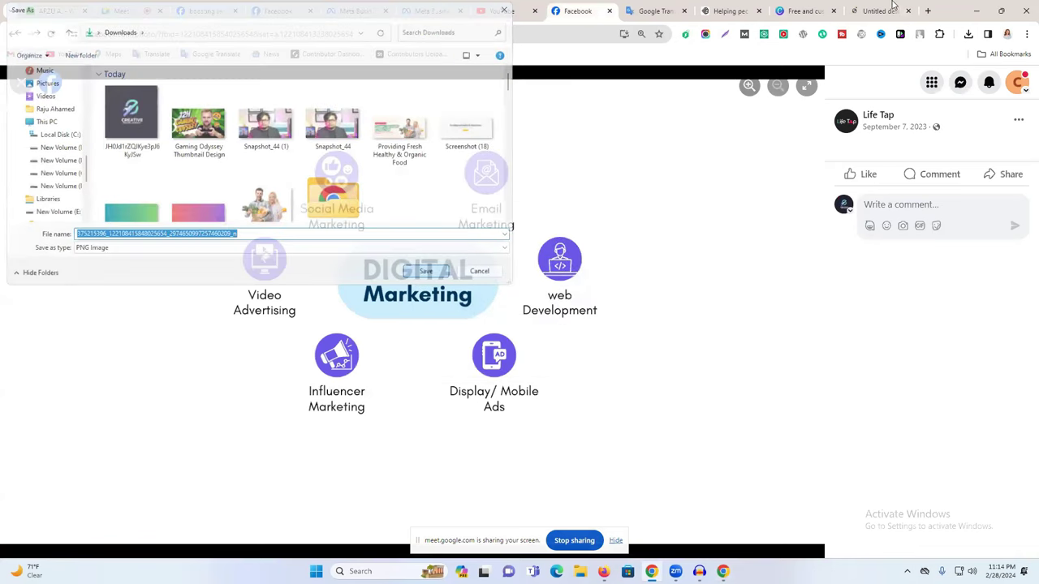
- Upload the saved Digital Marketing image to the blank Canva cover and place it on the page
click(884, 11)
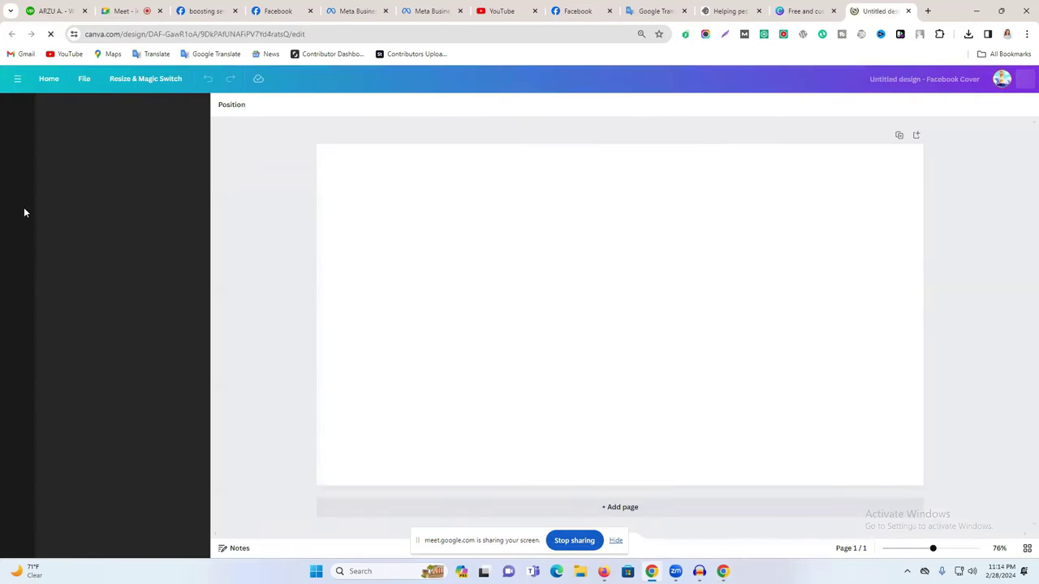
click(17, 250)
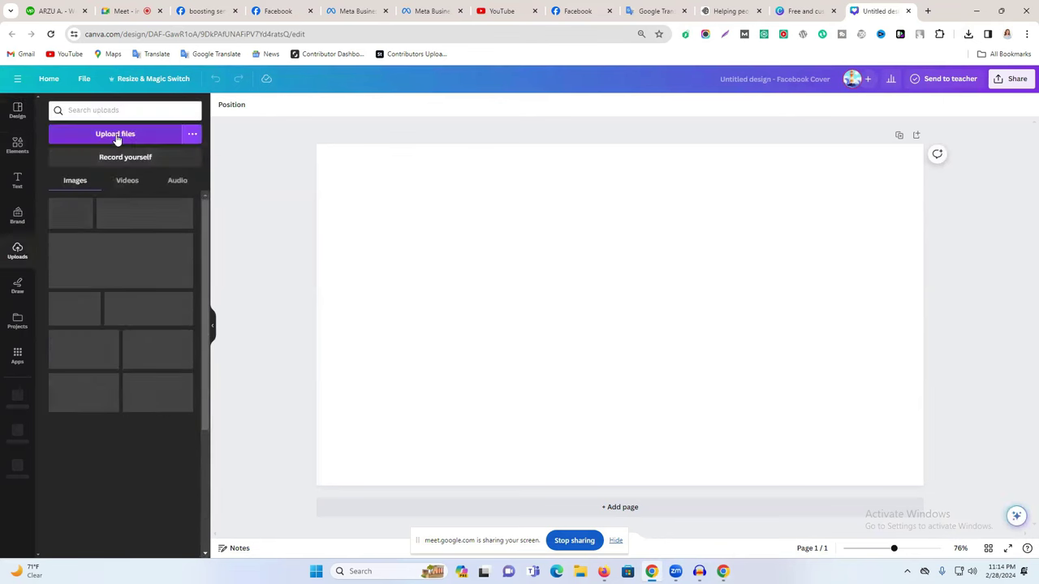
click(111, 113)
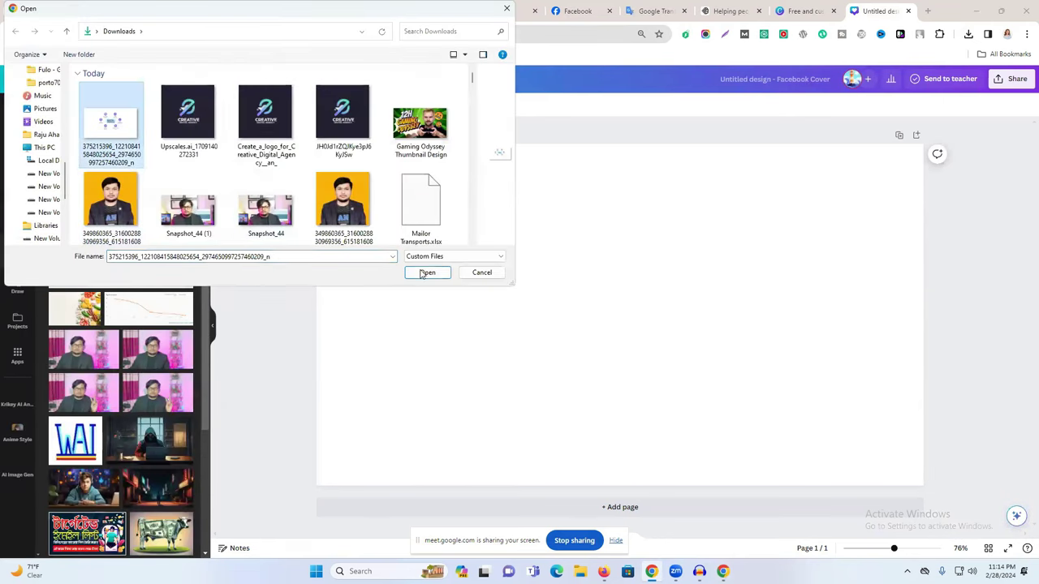
click(419, 269)
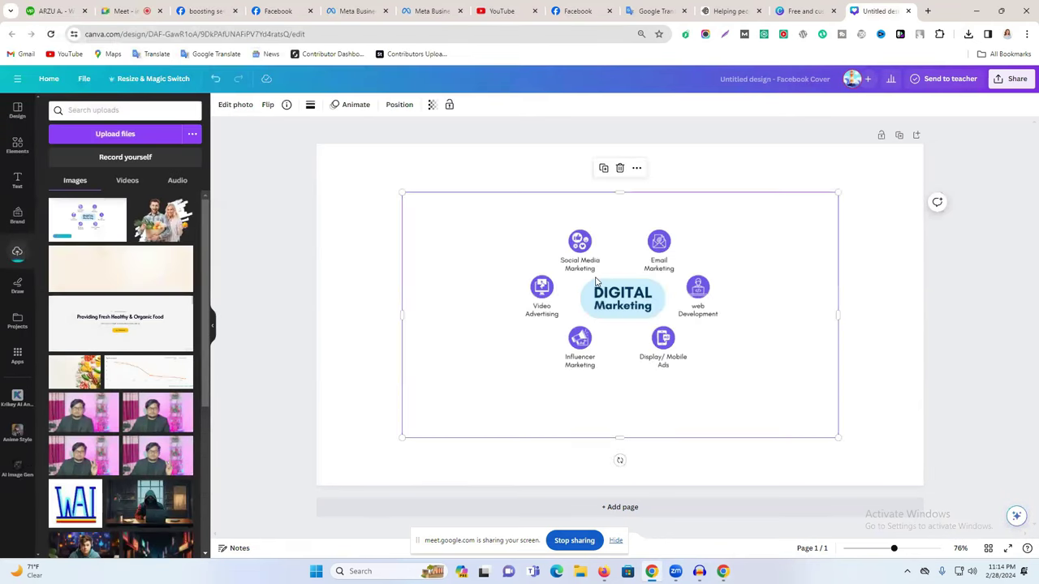
- Reposition the Digital Marketing image toward the cover's lower-right corner, partly beyond the page edge
drag(533, 241, 486, 225)
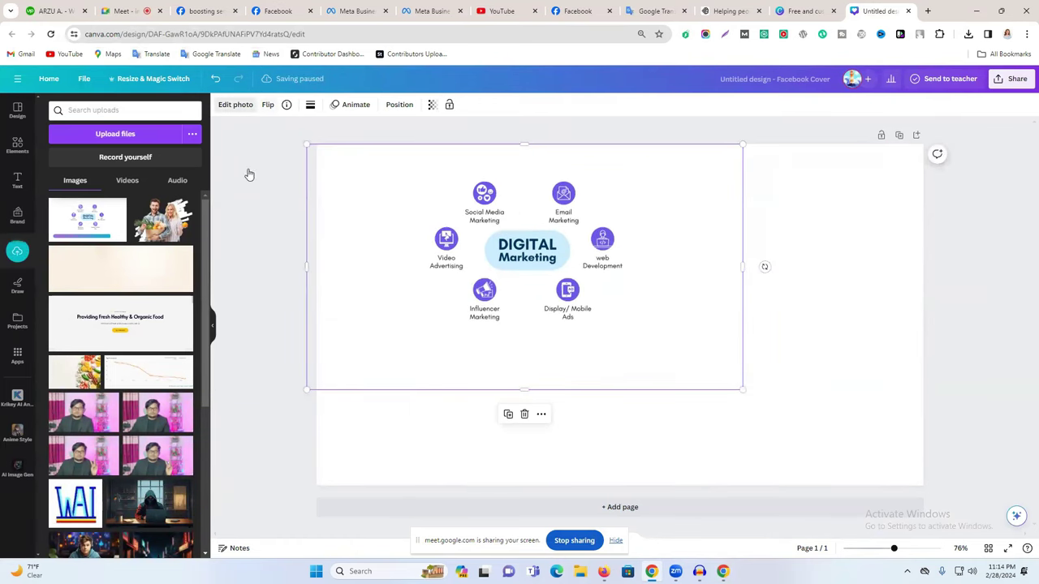
double_click(568, 290)
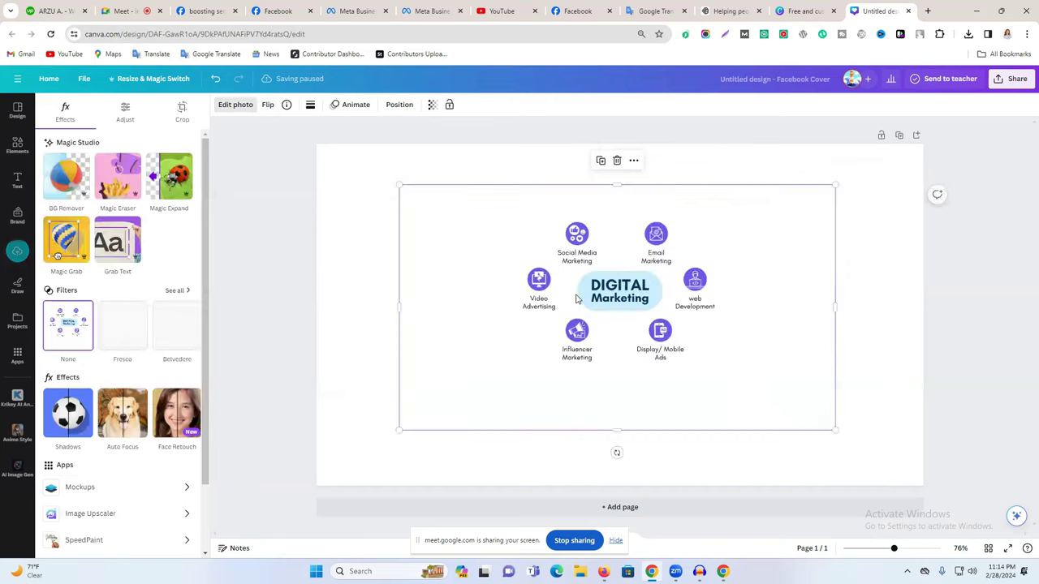
click(573, 300)
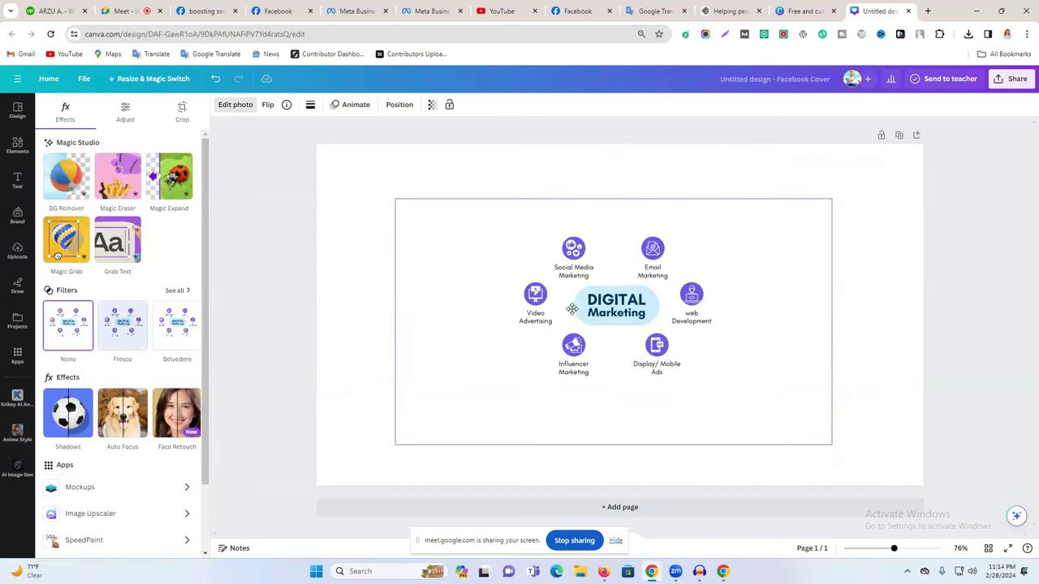
drag(599, 315, 716, 412)
- Place a recently used item from the elements library near the middle of the cover, above the Digital Marketing graphic
click(17, 180)
click(17, 146)
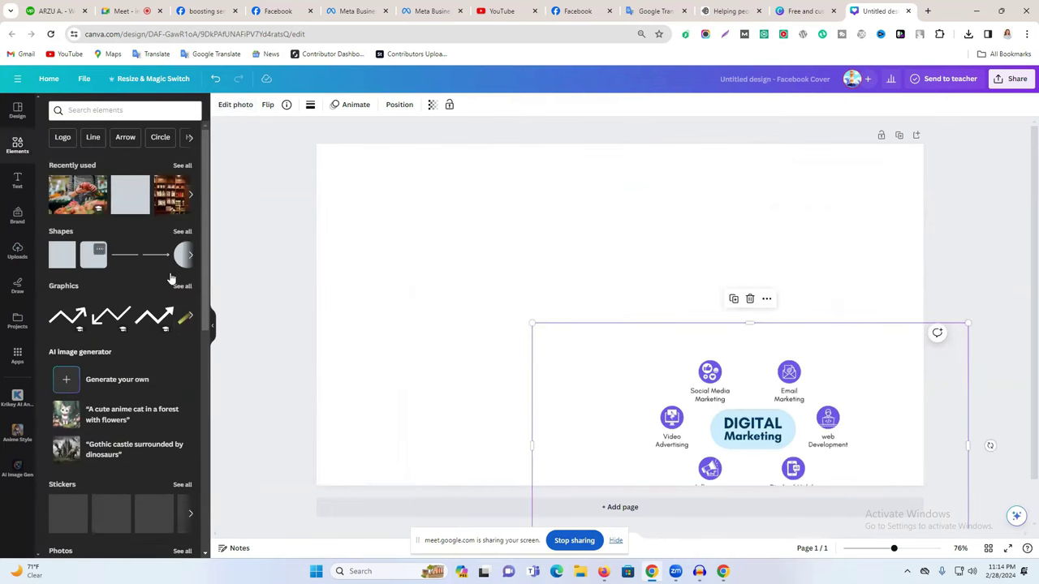
drag(67, 195, 634, 311)
drag(619, 365, 630, 307)
click(532, 302)
- Copy the page name from the Creative Digital Agency Facebook page and return to the Canva cover design
click(577, 11)
click(432, 10)
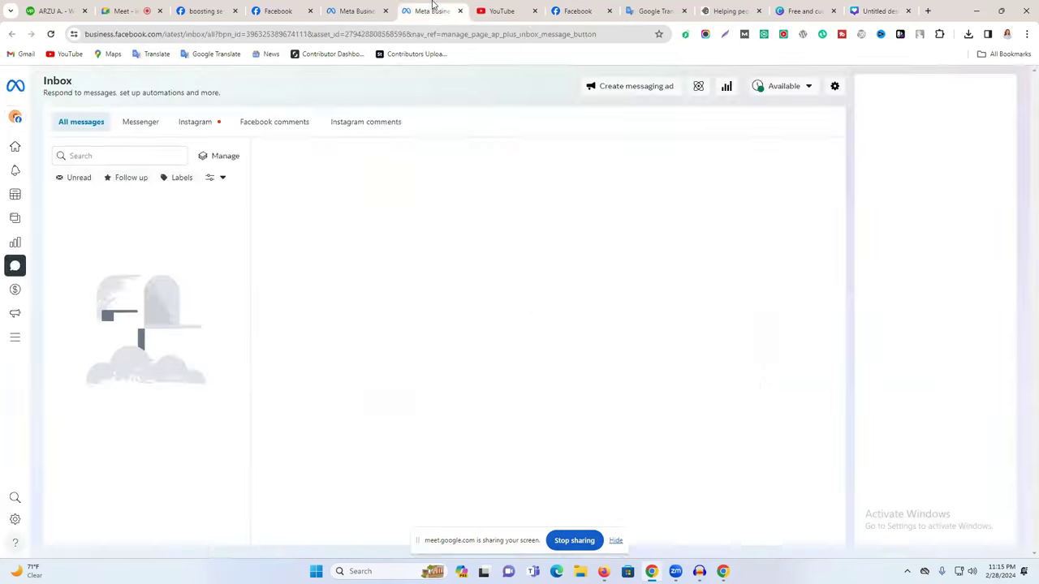
click(279, 10)
click(221, 8)
click(278, 10)
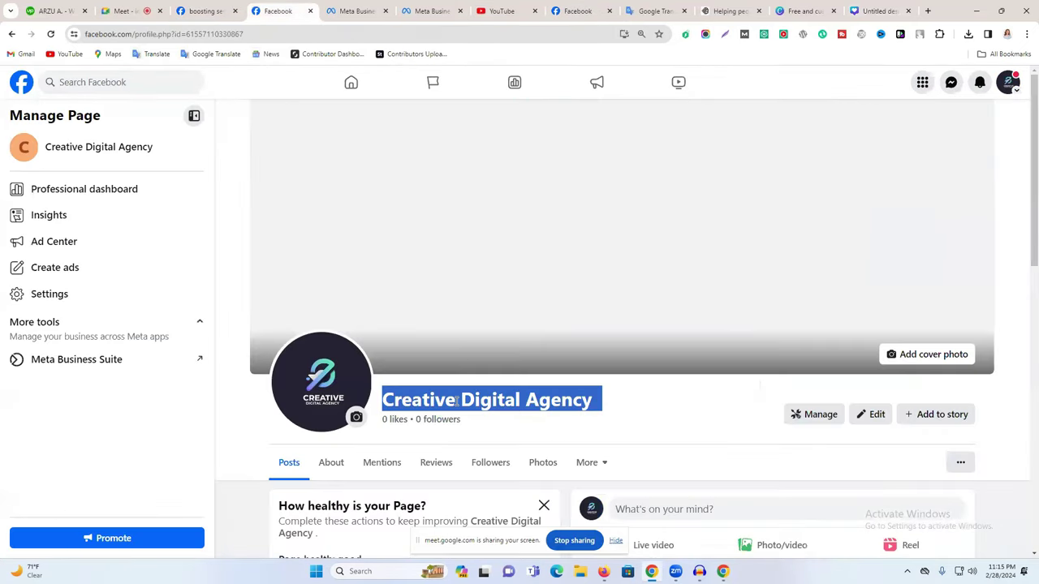
click(883, 10)
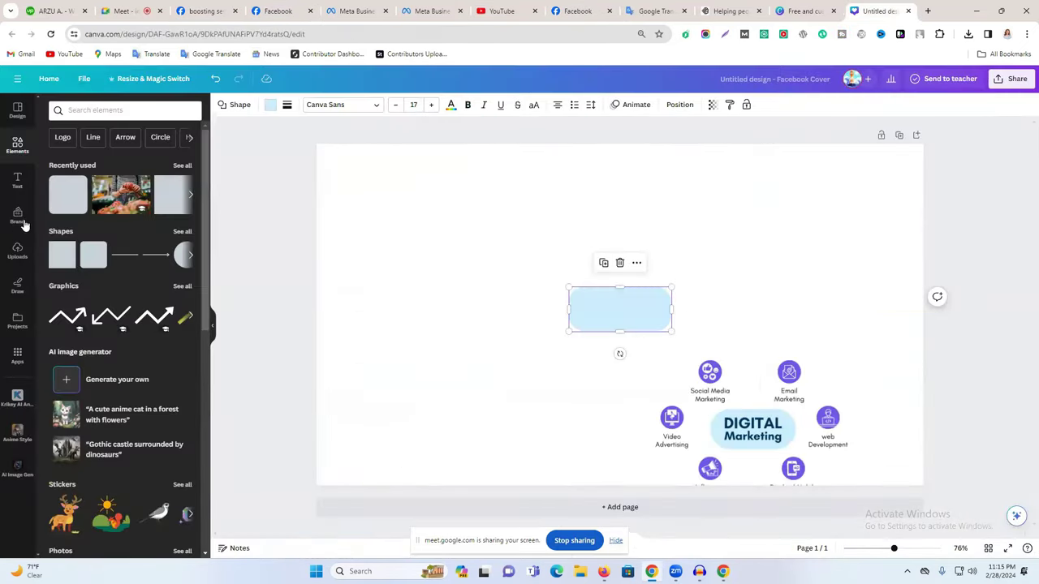
- Add a heading reading "Creative Digital Agency" and widen its text box across the middle of the cover
click(17, 181)
click(104, 208)
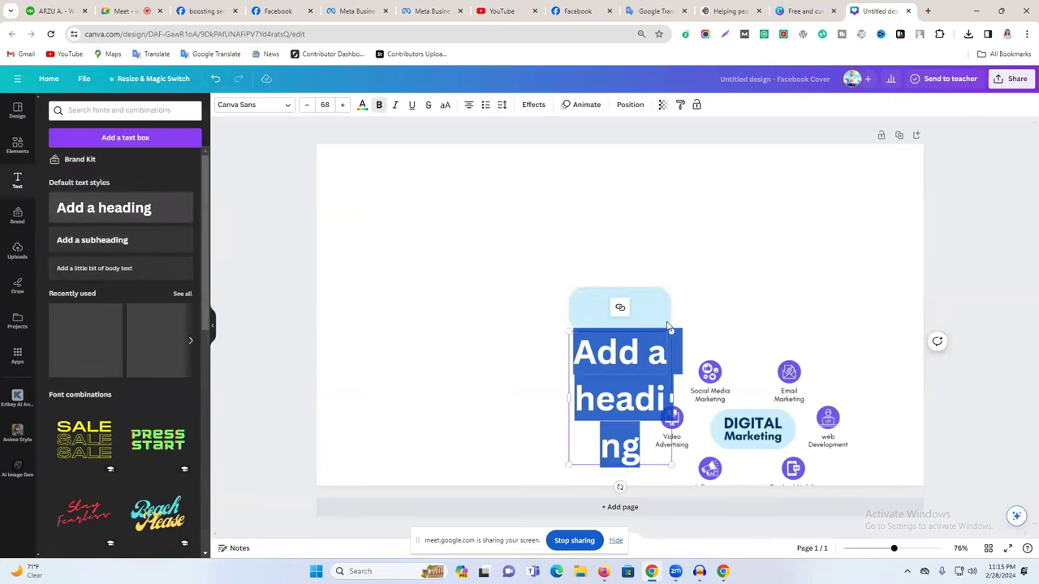
text(Creative Digital Agency)
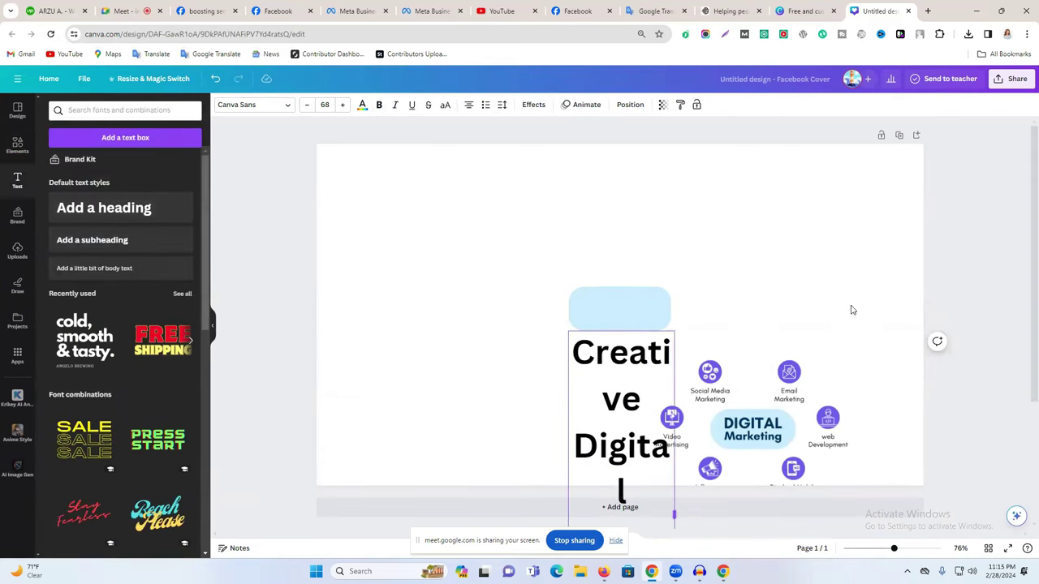
click(967, 285)
drag(550, 305, 550, 289)
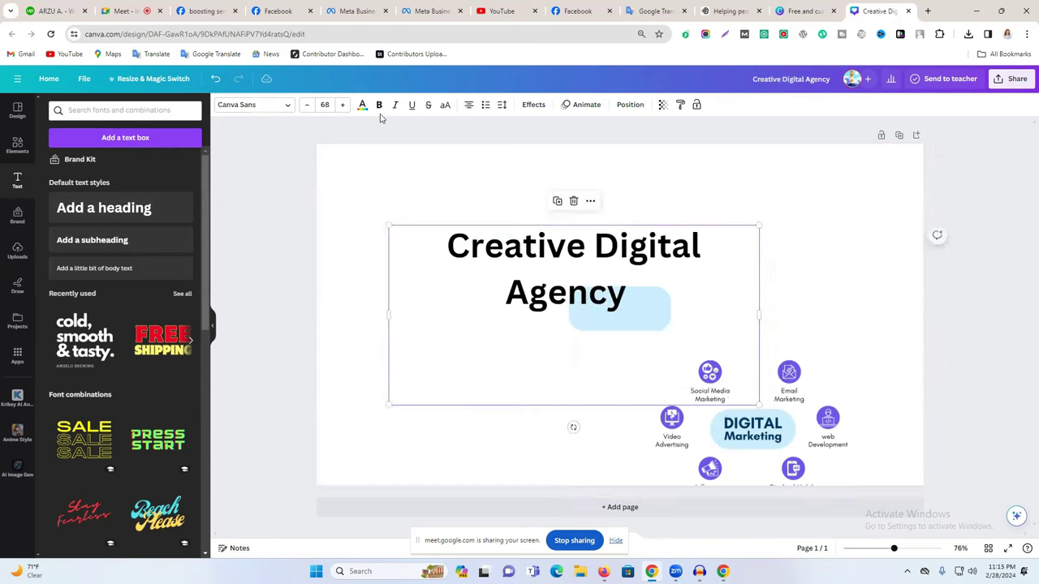
- Compare Helvetica World with Anton and set the heading's font to Anton
click(258, 105)
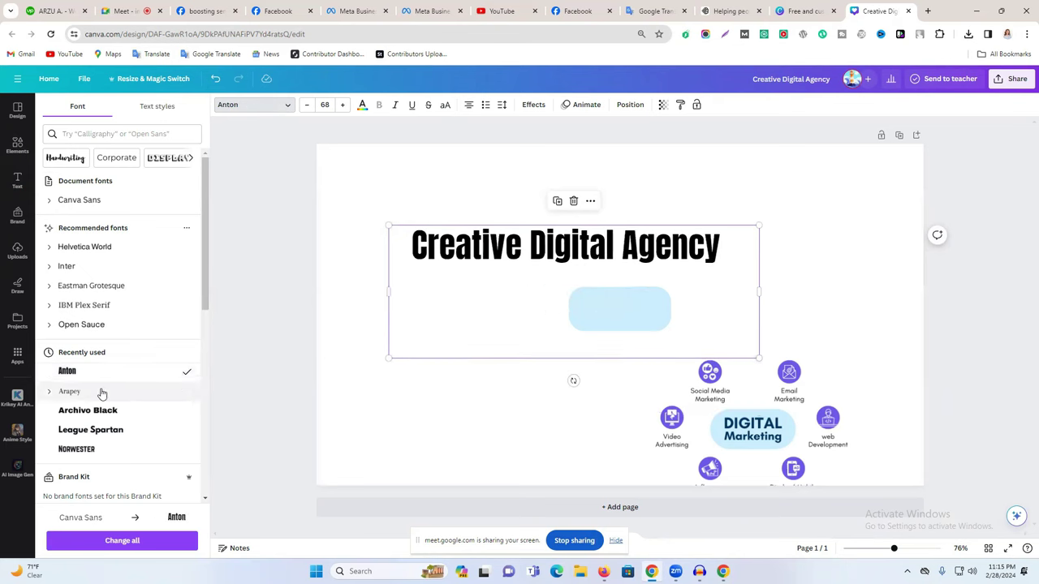
click(101, 255)
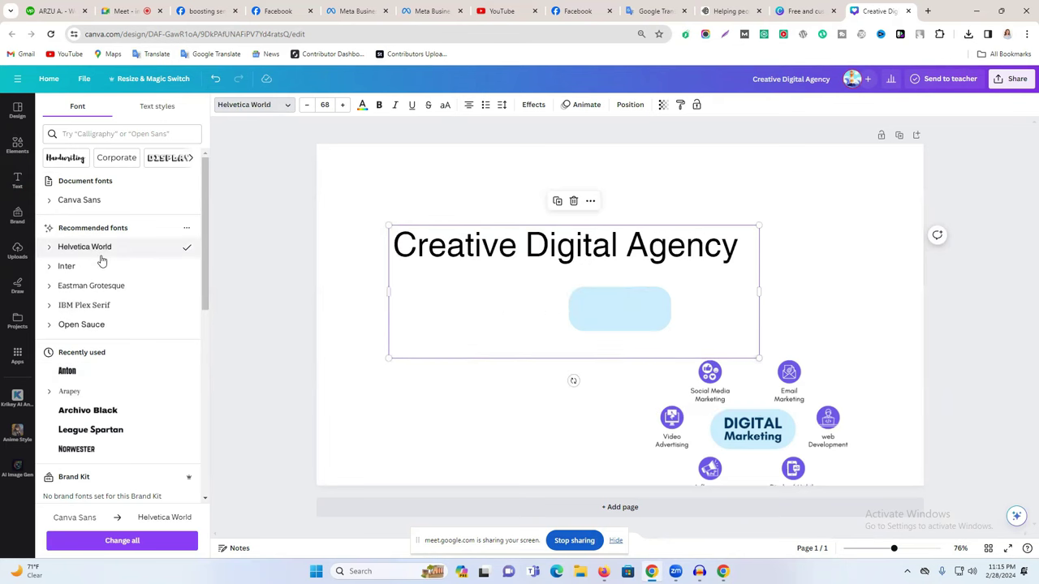
click(97, 370)
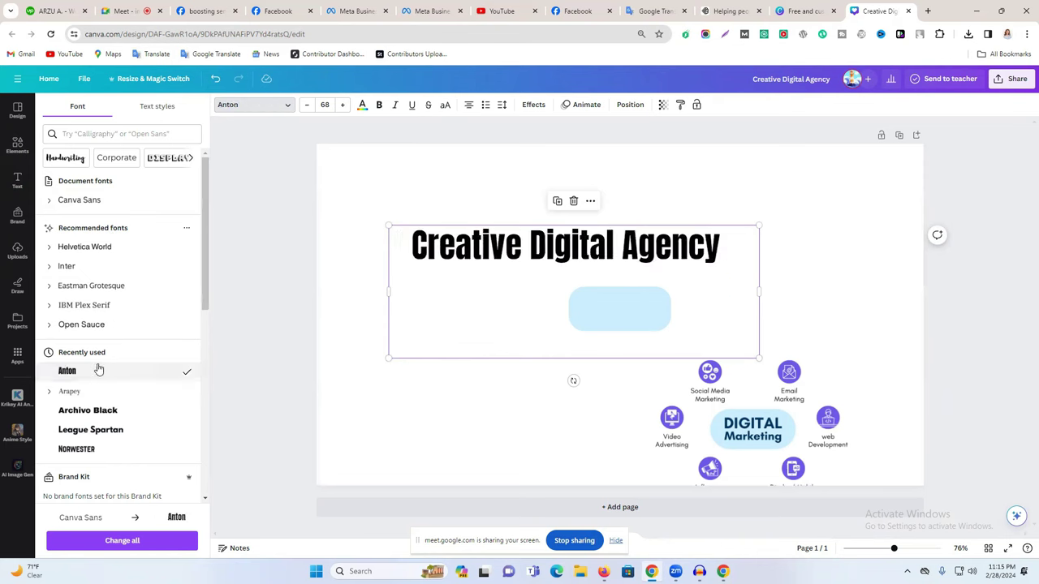
- Shrink the heading to two lines, tighten its line spacing and place it over the light blue rounded shape
drag(389, 361, 555, 298)
drag(737, 235, 714, 324)
click(503, 106)
drag(551, 175, 530, 172)
click(421, 231)
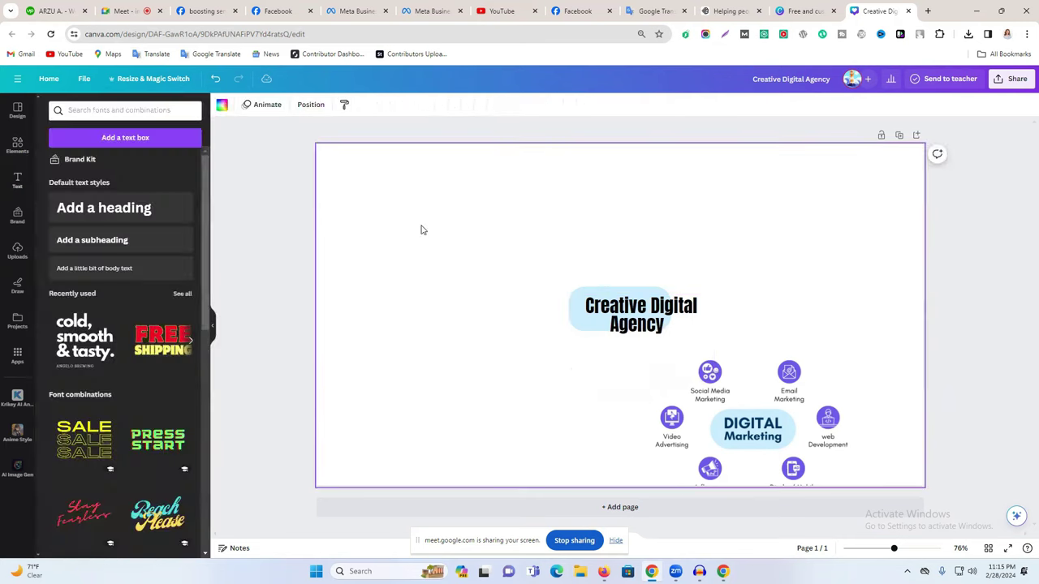
- Resize and reposition the light blue rounded shape so it sits as a background behind the heading
click(575, 292)
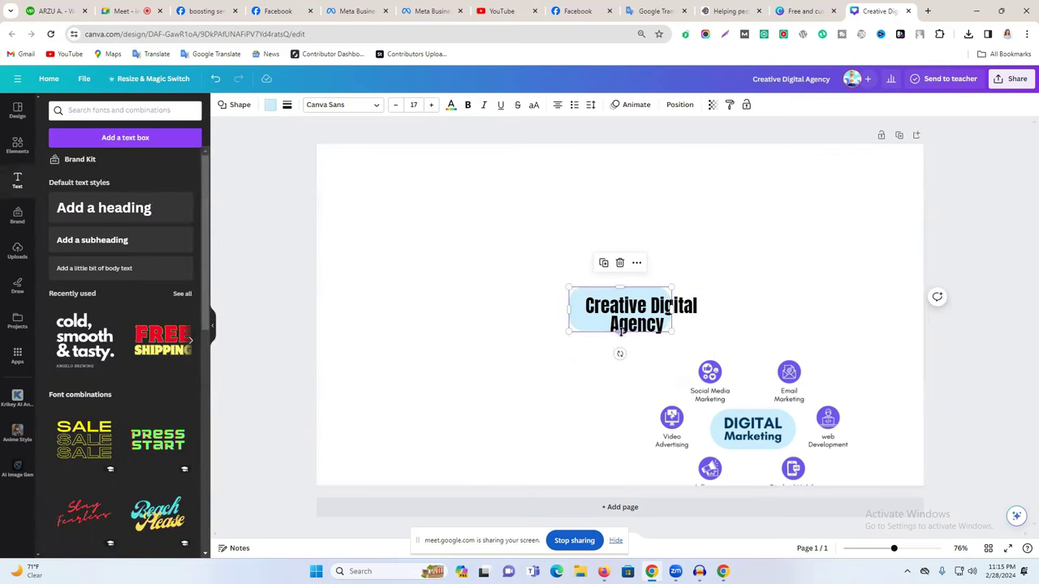
drag(620, 325, 581, 300)
drag(496, 279, 555, 305)
drag(634, 300, 659, 300)
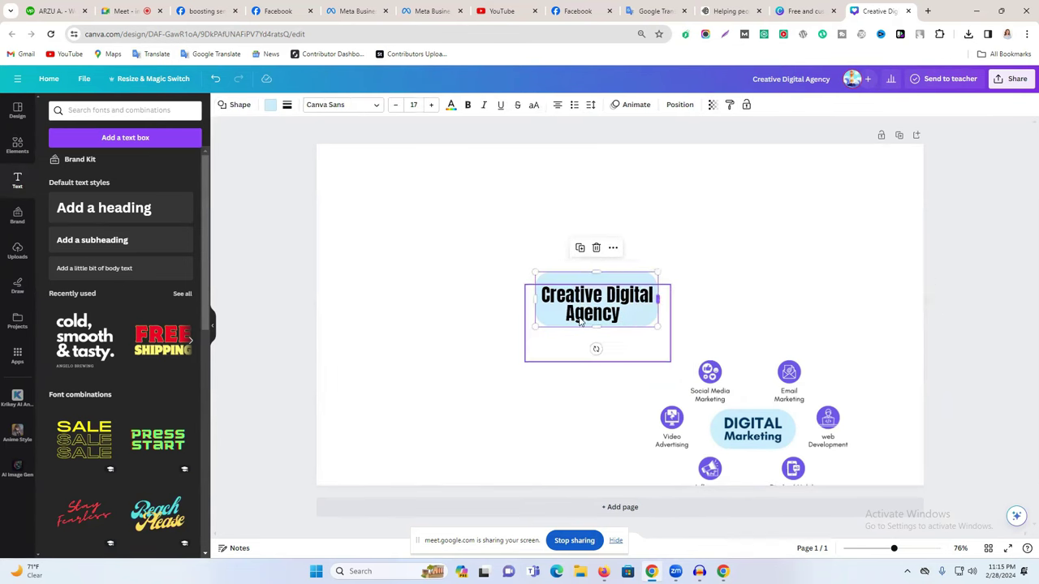
mouse_move(593, 324)
mouse_down()
mouse_move(595, 359)
mouse_move(593, 323)
mouse_up()
drag(595, 272, 598, 282)
click(717, 284)
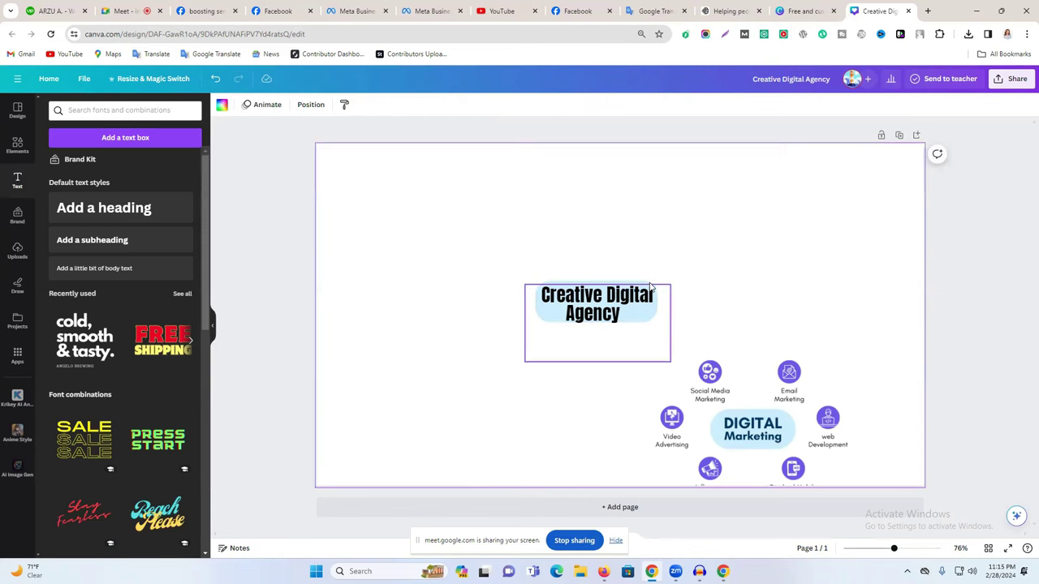
- Reduce the heading's text size to 30.8 and centre it within the light blue shape
click(621, 309)
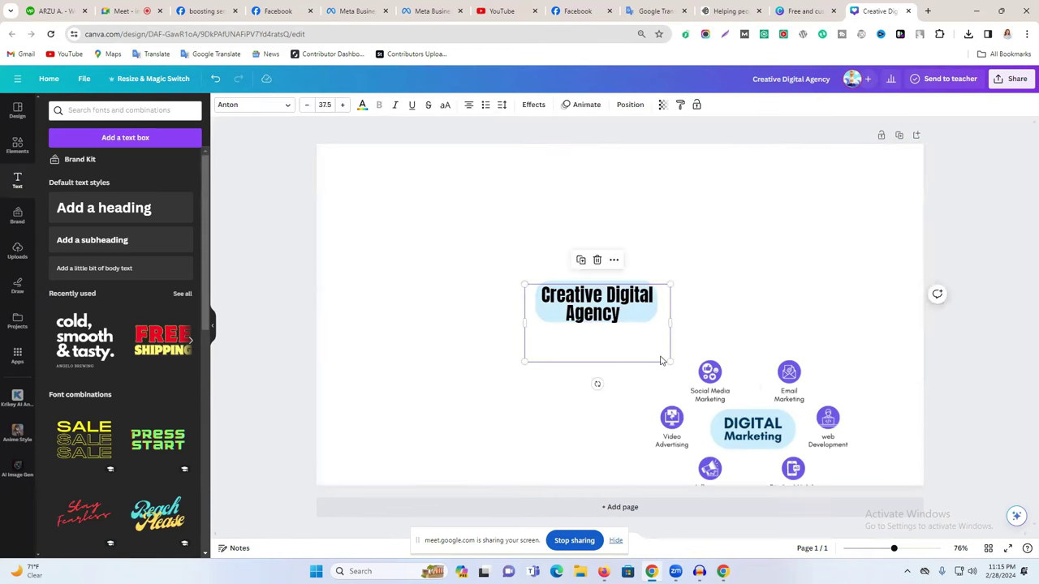
drag(670, 362, 649, 345)
drag(598, 309, 612, 314)
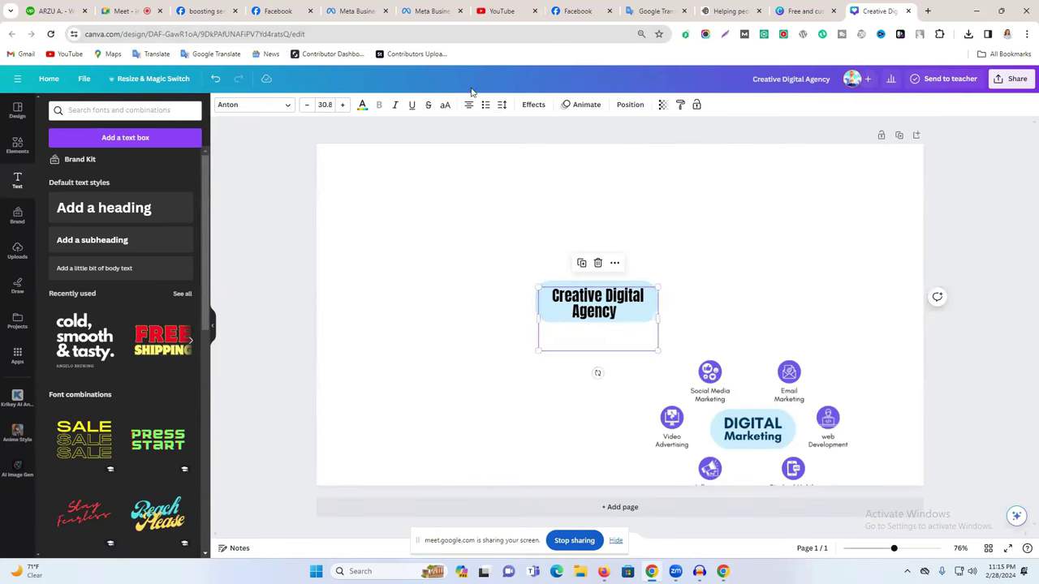
- Apply the Outline effect to the heading in white with a thickness of 46
click(527, 108)
click(177, 242)
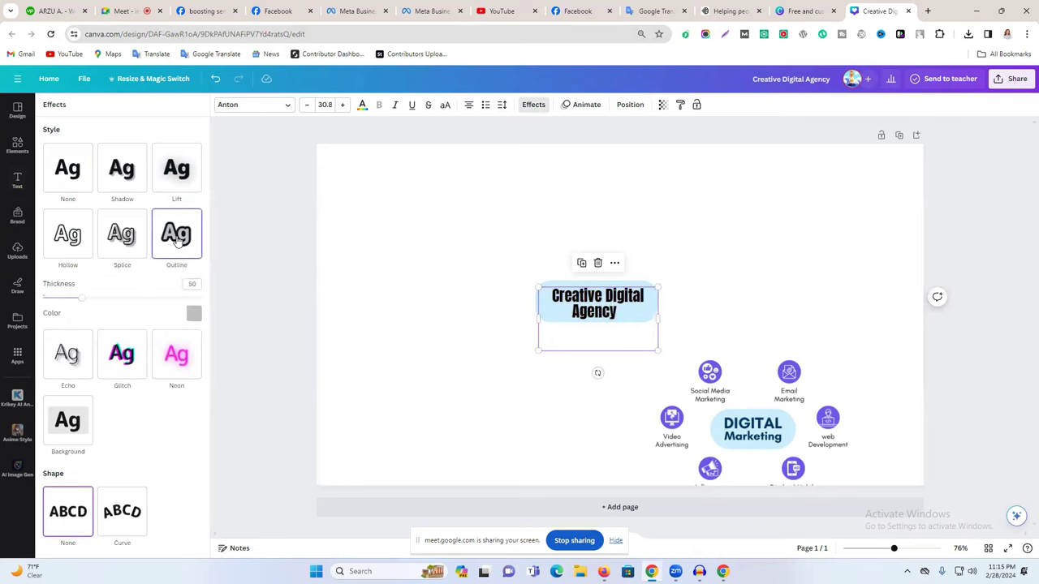
click(193, 314)
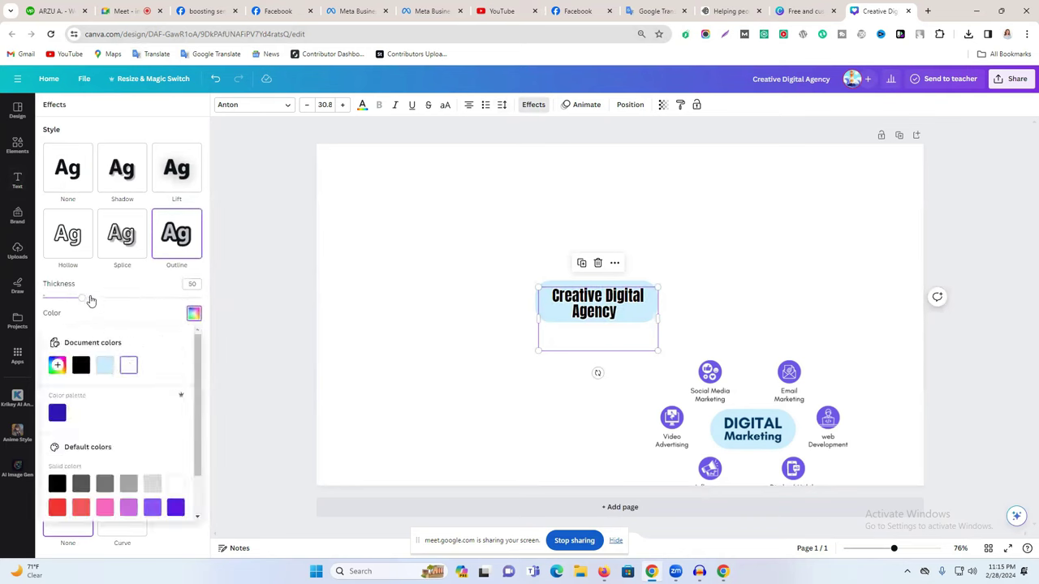
drag(90, 301, 107, 299)
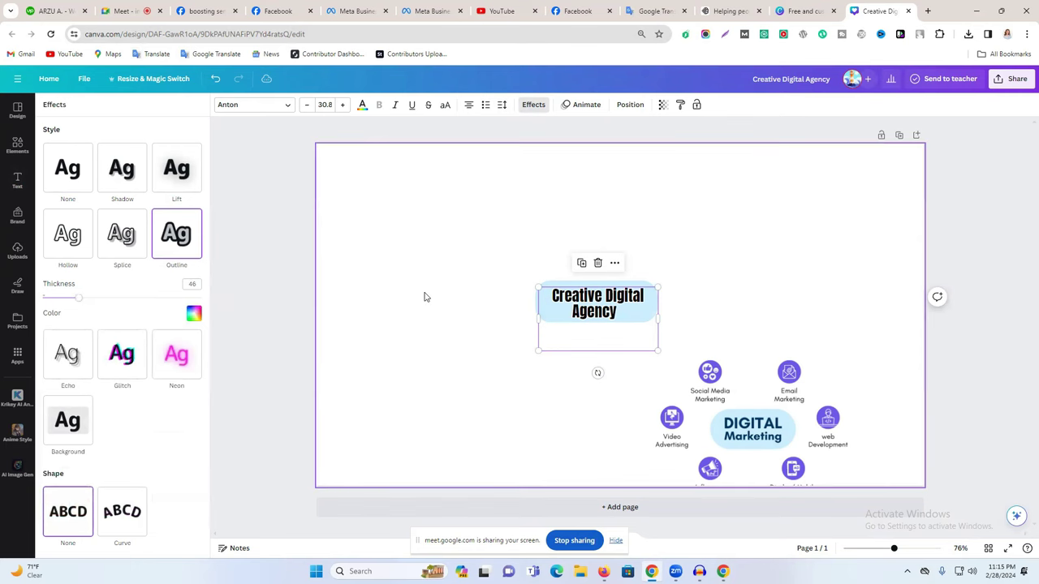
click(425, 297)
click(562, 322)
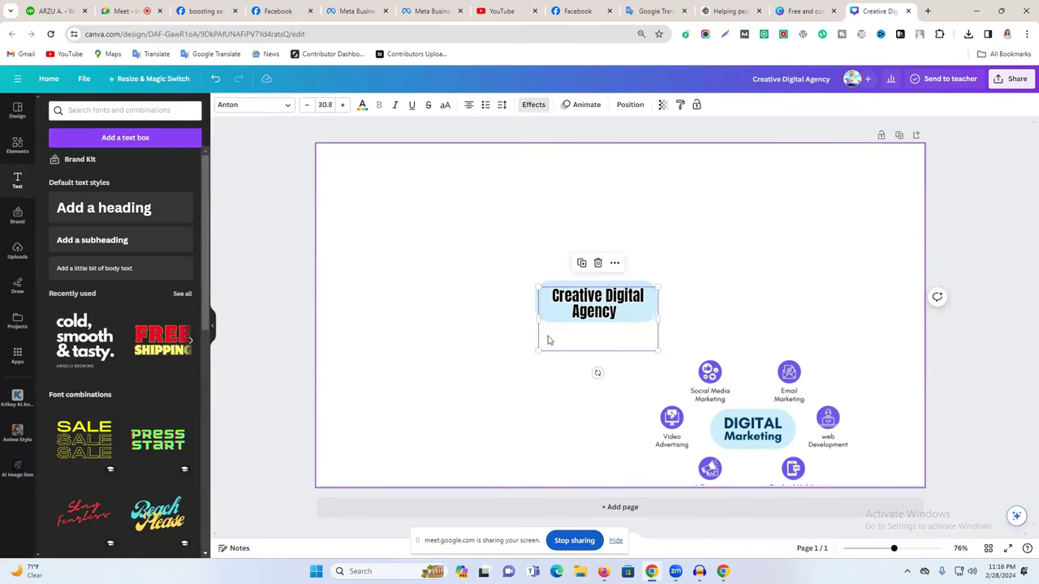
- Move the Digital Marketing image up and to the right, partly beyond the cover's right edge
click(771, 271)
drag(771, 418, 801, 358)
drag(720, 380, 798, 340)
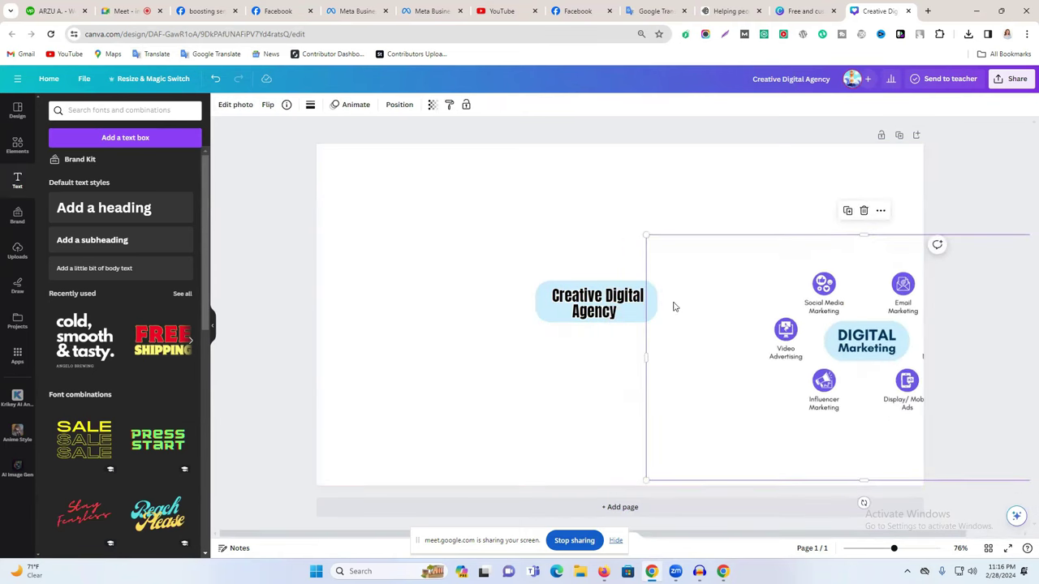
- Make the light blue shape slightly taller, group it with the heading and move the group to the cover's centre
click(535, 302)
drag(595, 323, 597, 325)
click(693, 294)
click(580, 309)
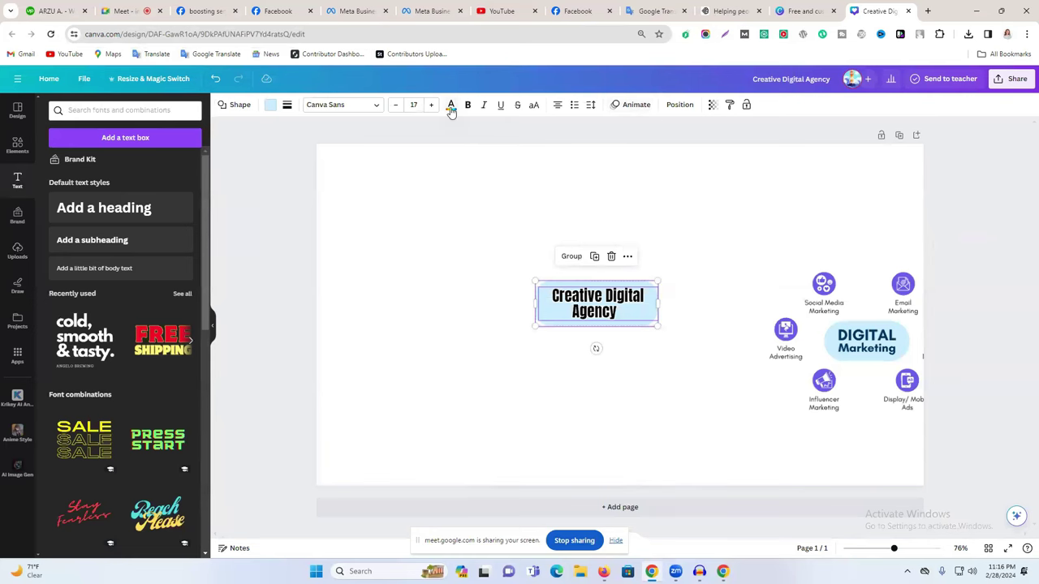
click(571, 256)
drag(583, 290, 642, 300)
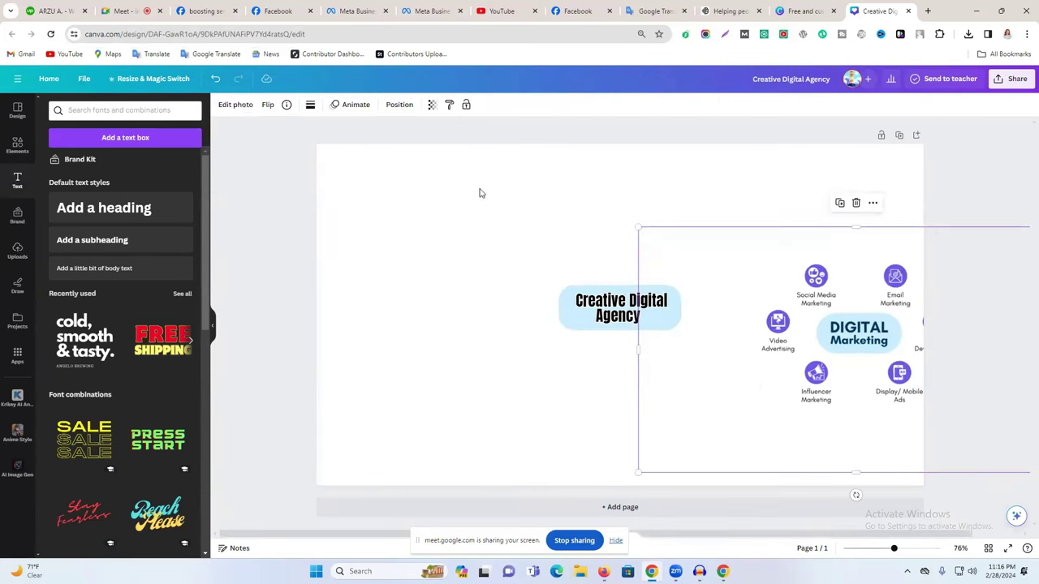
- Search the elements library for "video" and browse the matching graphics
click(17, 146)
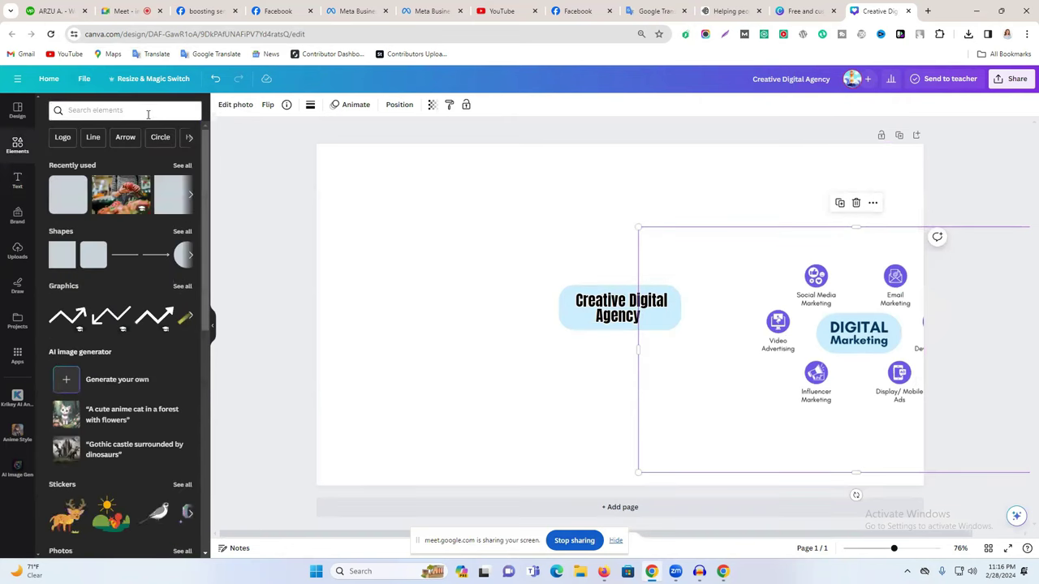
click(145, 114)
text(v)
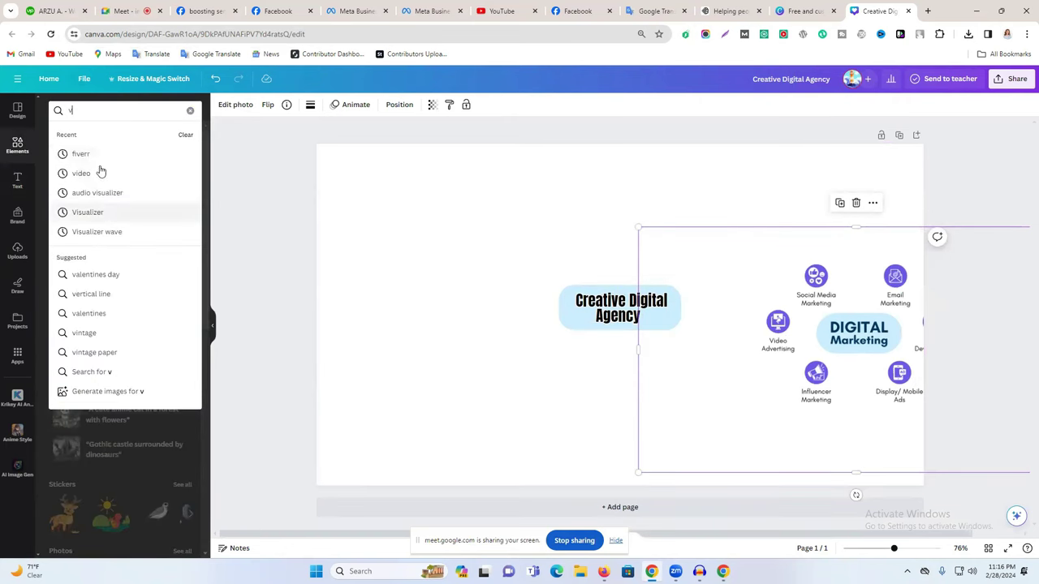
click(124, 171)
click(84, 134)
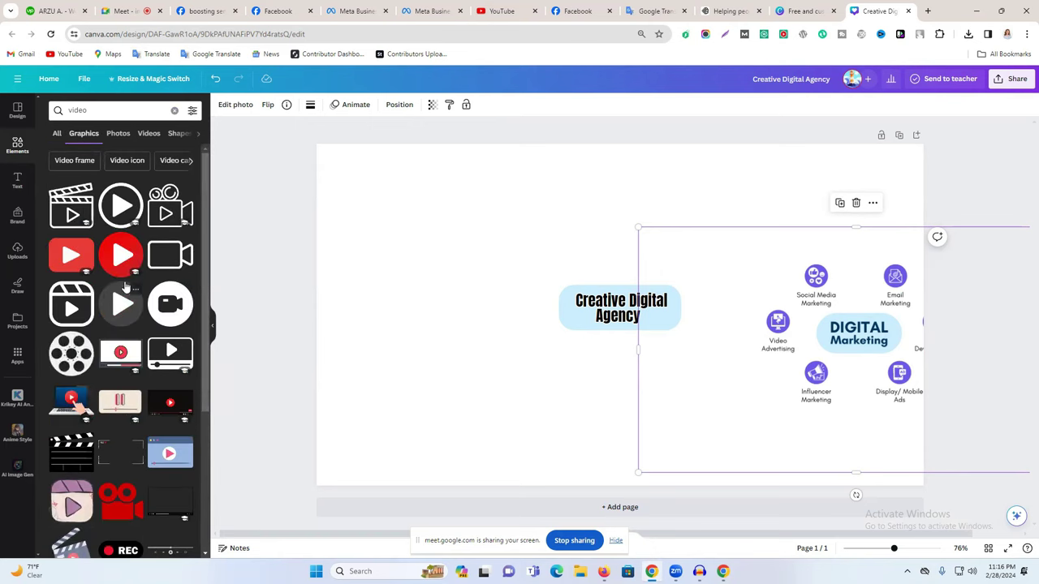
scroll(130, 317, down, 5)
scroll(133, 334, up, 5)
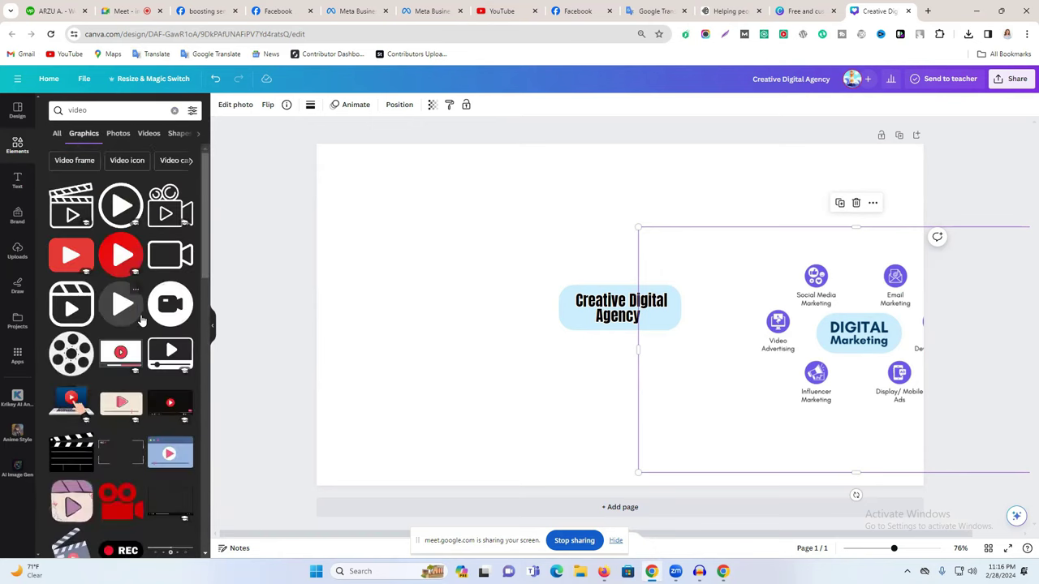
- Open the Flaticon website in a new browser tab and look through its home page
click(928, 11)
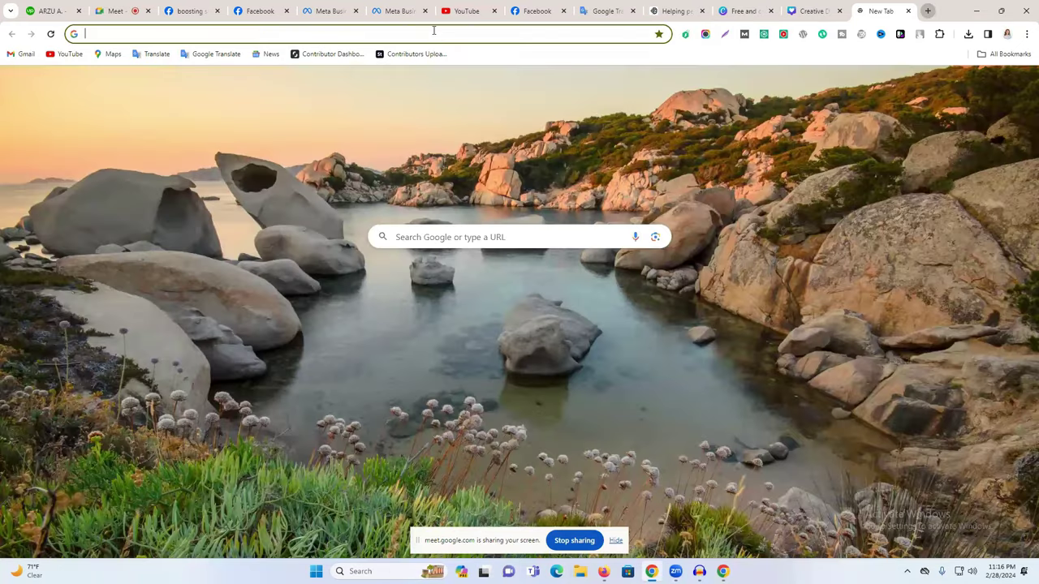
text(iconscout.com/pricing)
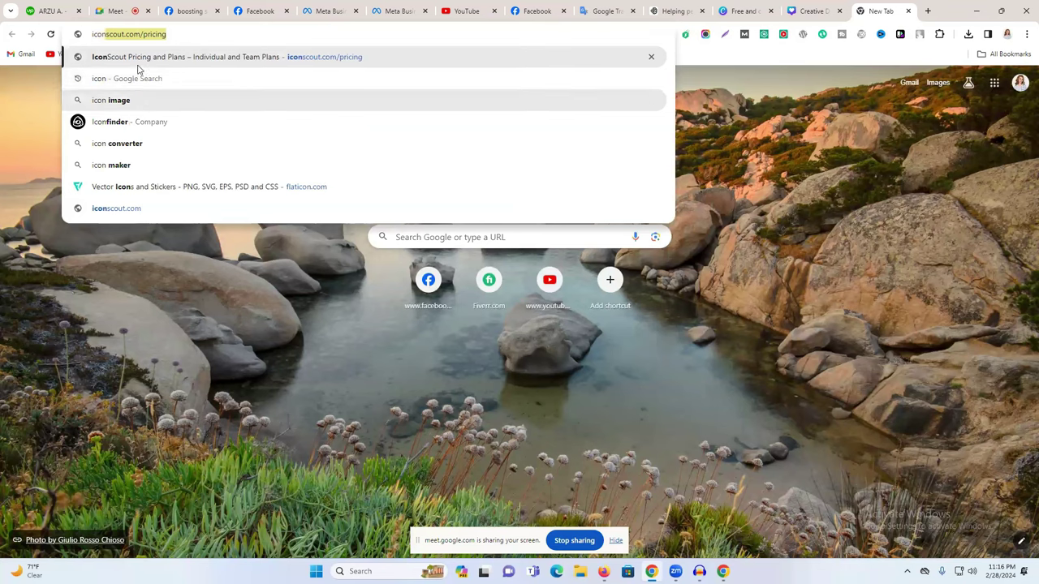
click(341, 186)
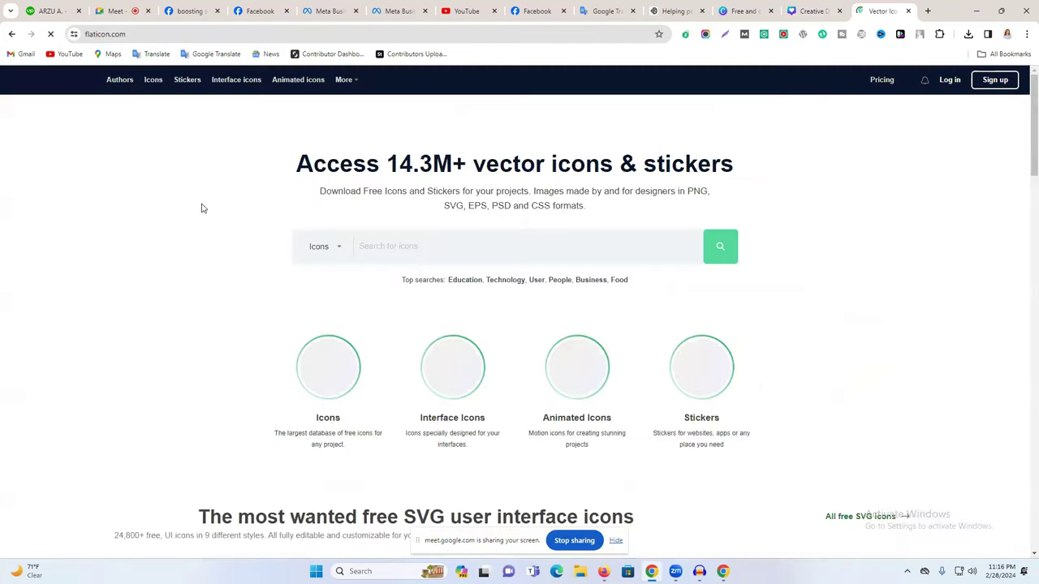
scroll(518, 251, down, 5)
scroll(517, 246, up, 2)
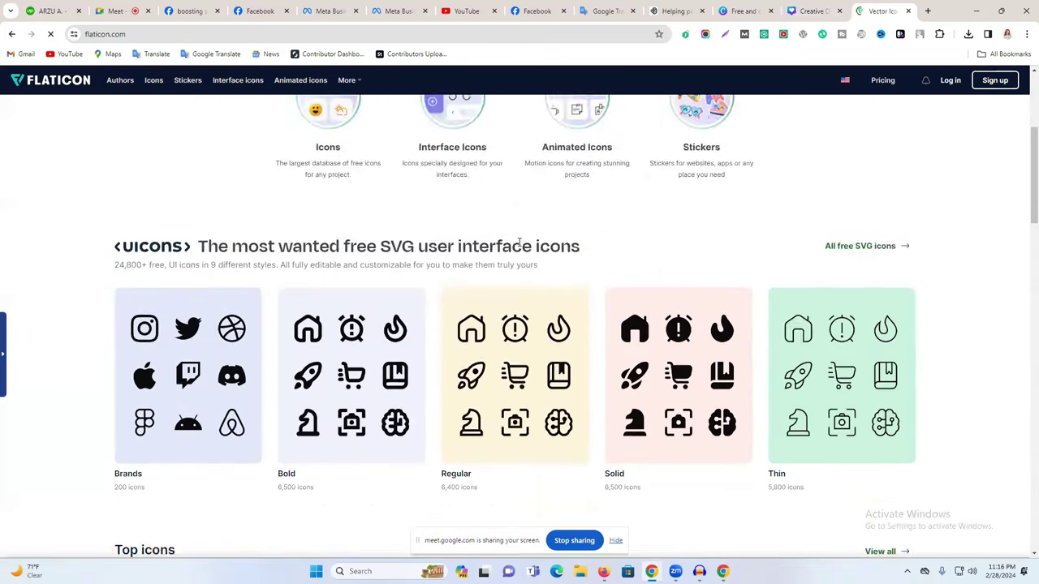
scroll(520, 243, down, 9)
scroll(362, 138, up, 10)
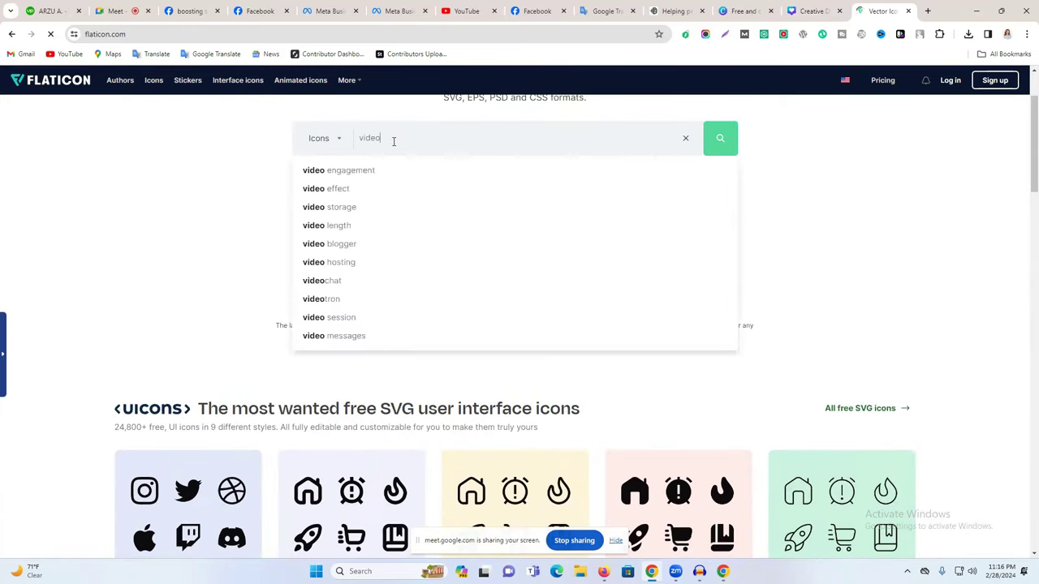
- Search Flaticon for "video" icons and request the free PNG download of the pink film-strip play icon
key(Return)
scroll(471, 258, down, 2)
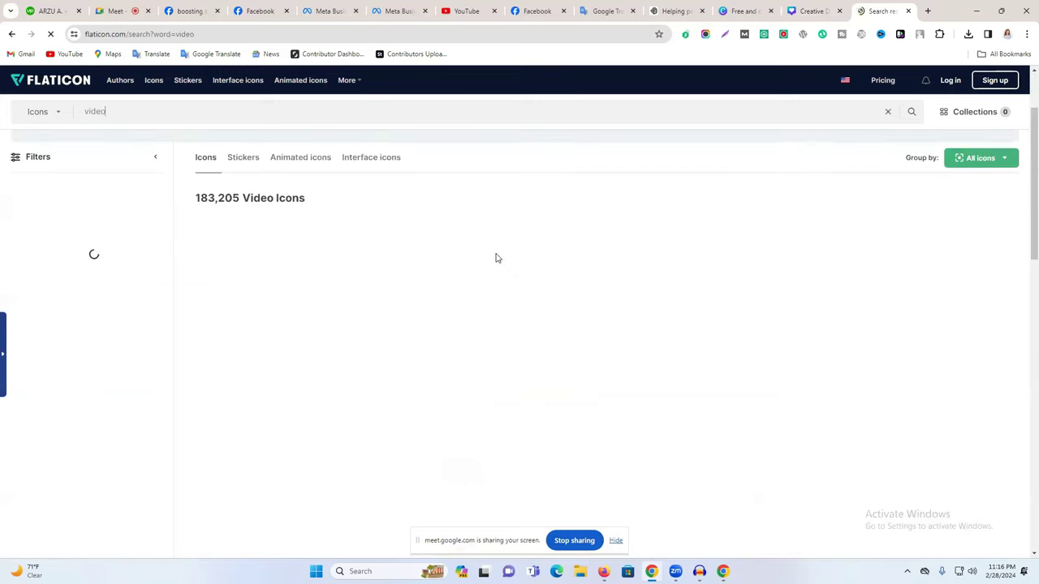
scroll(497, 258, down, 2)
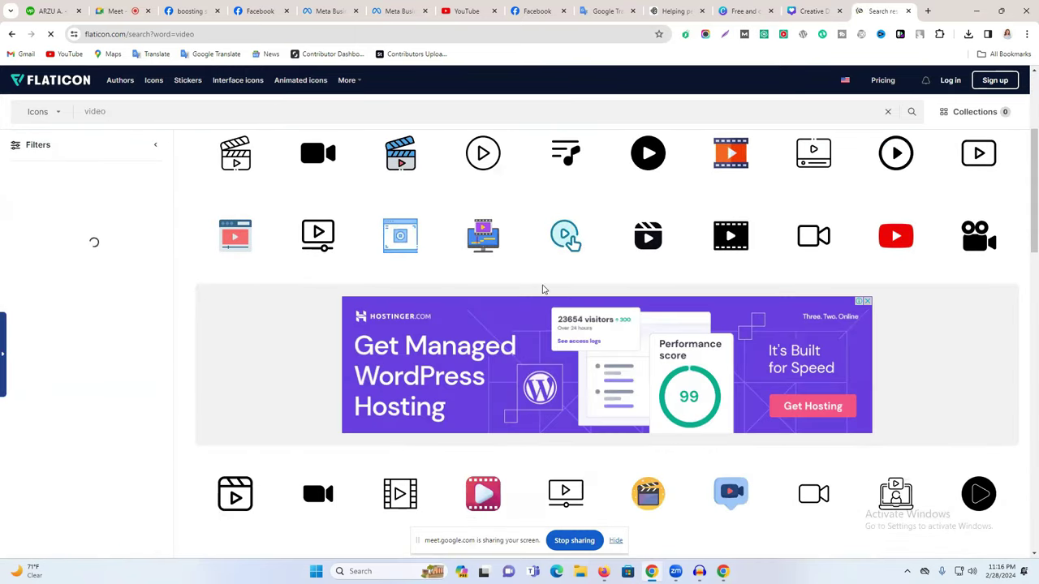
scroll(381, 264, down, 5)
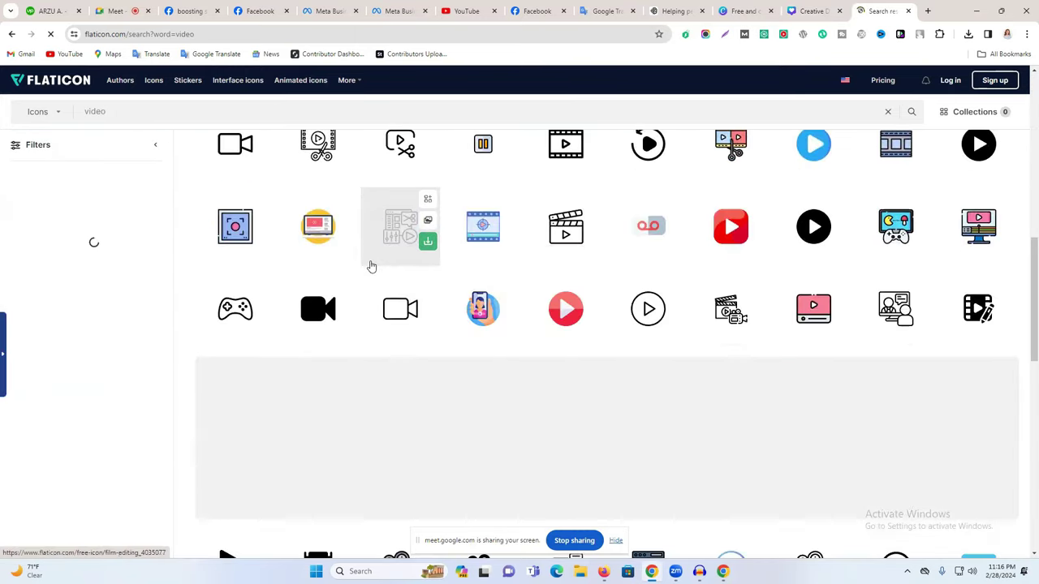
scroll(371, 266, up, 2)
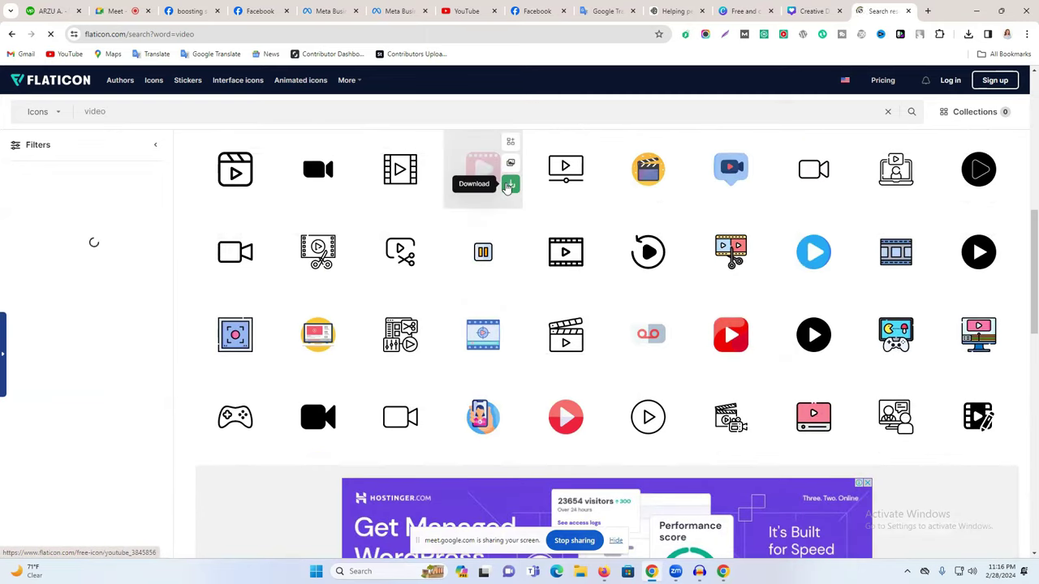
click(510, 185)
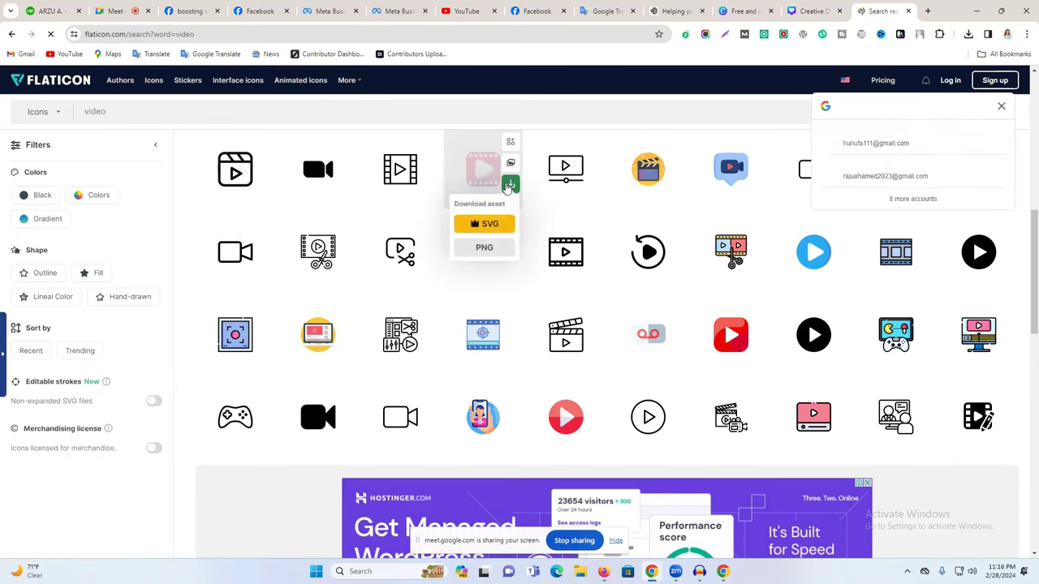
click(483, 247)
click(619, 290)
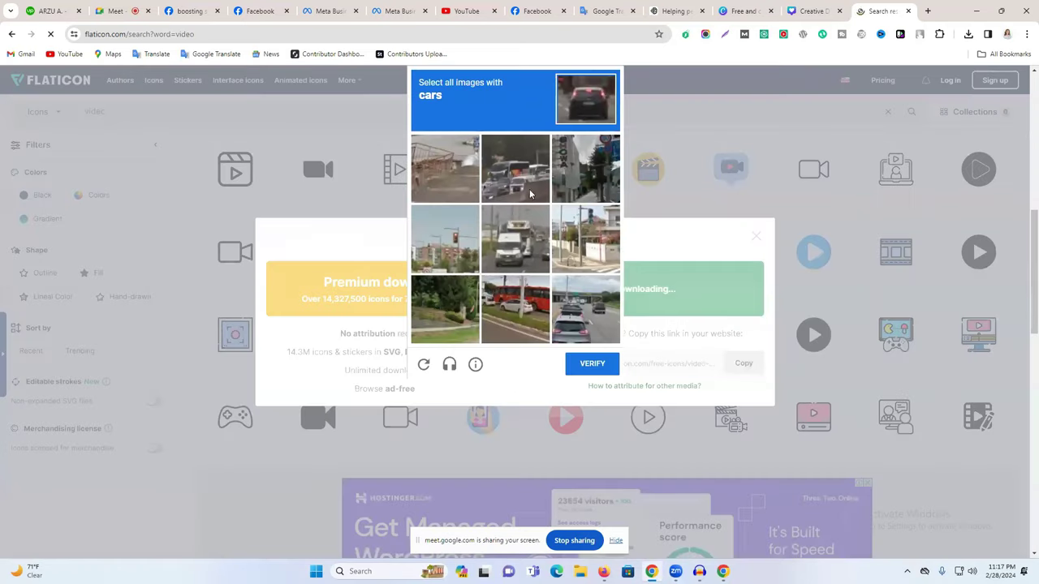
- Solve the image challenge by selecting every picture with cars, verify it, and dismiss the attribution notice
click(520, 242)
click(515, 309)
click(585, 308)
click(515, 169)
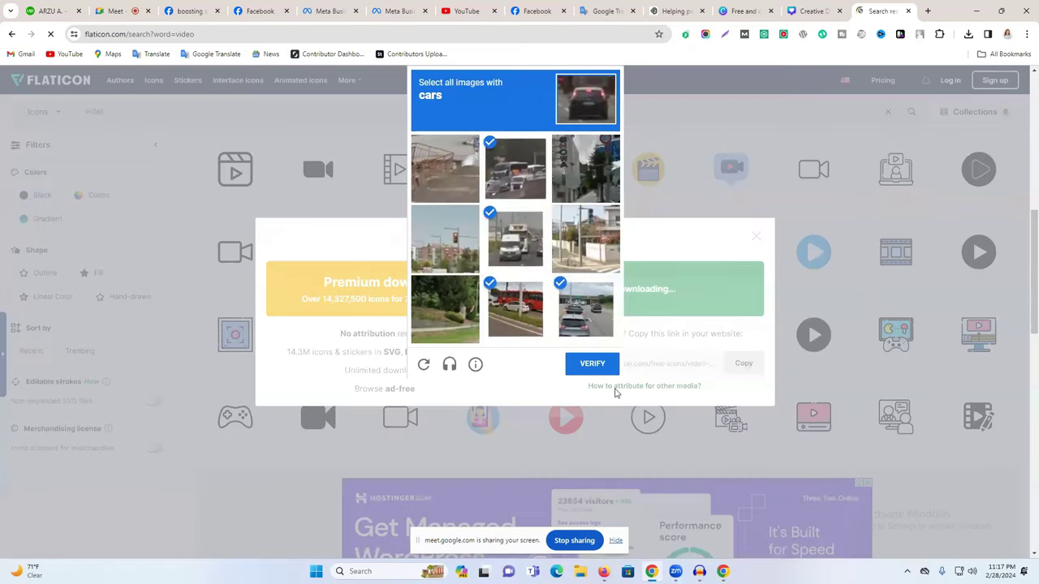
click(591, 367)
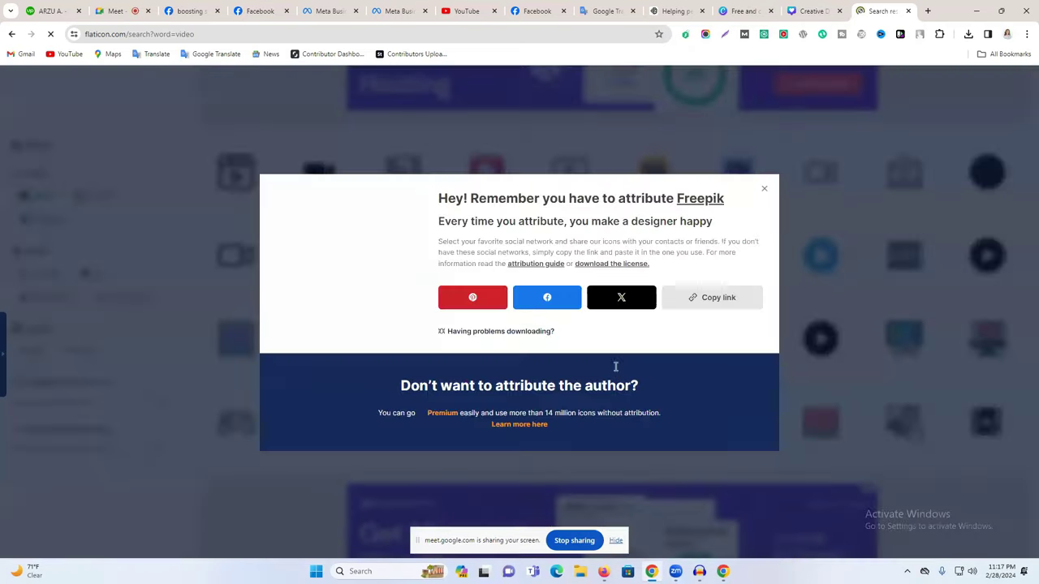
click(764, 186)
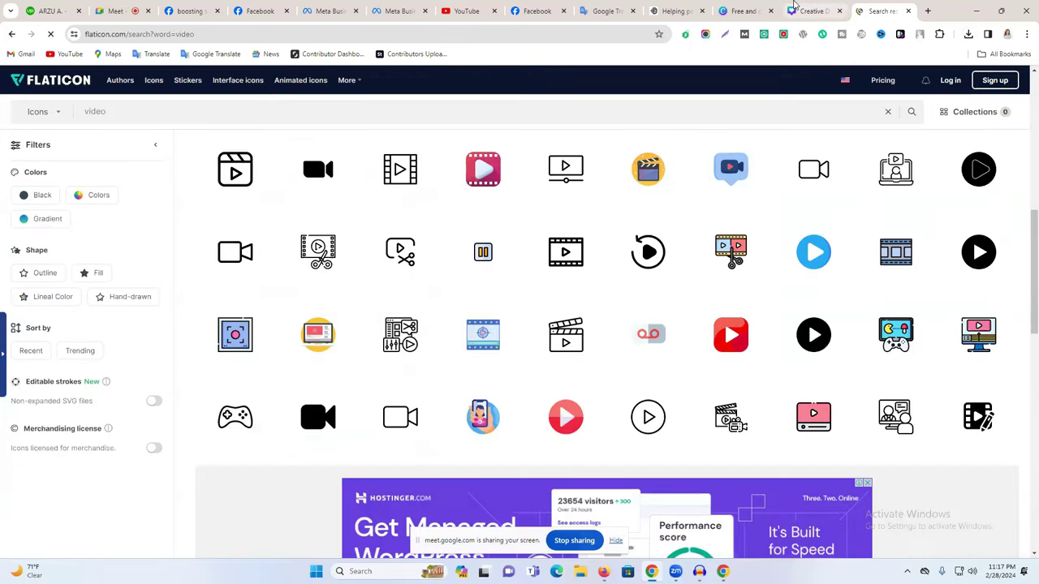
- Switch to the Creative Digital Agency design in Canva and upload the downloaded play icon
click(811, 10)
click(18, 248)
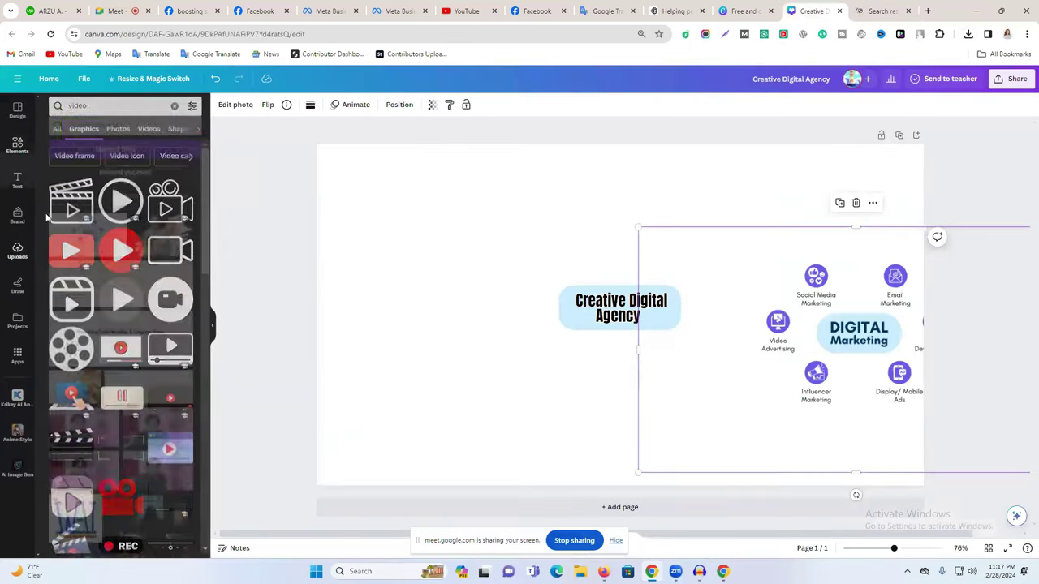
click(73, 134)
click(105, 117)
click(426, 271)
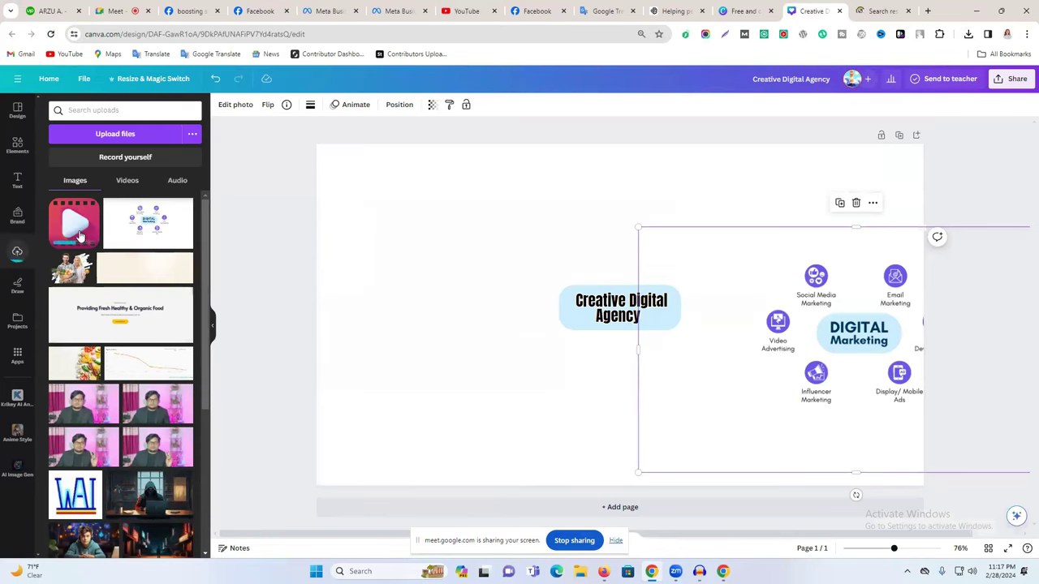
- Place the uploaded play icon on the cover, shrink it and position it up and to the left of the name label
click(79, 235)
drag(592, 320, 498, 273)
drag(624, 364, 518, 269)
click(618, 288)
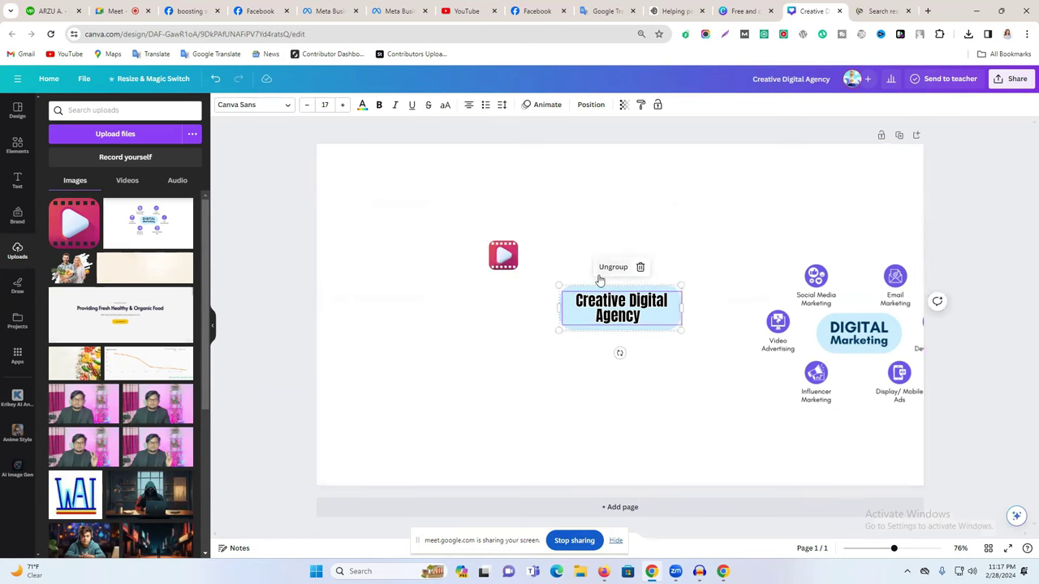
click(412, 298)
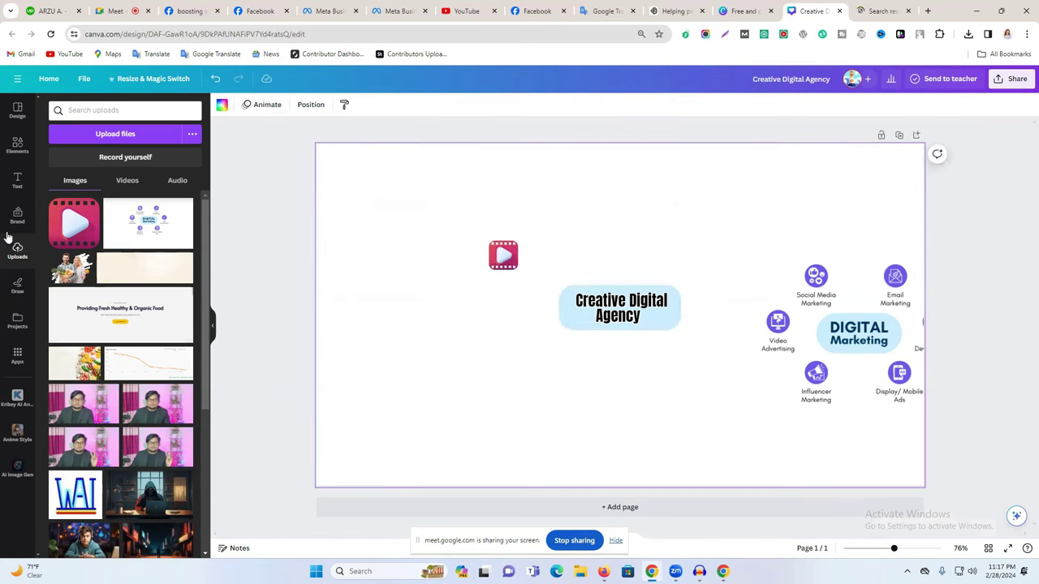
- Add a subheading reading "Video Advertising" and move it below the name label
click(17, 181)
click(93, 241)
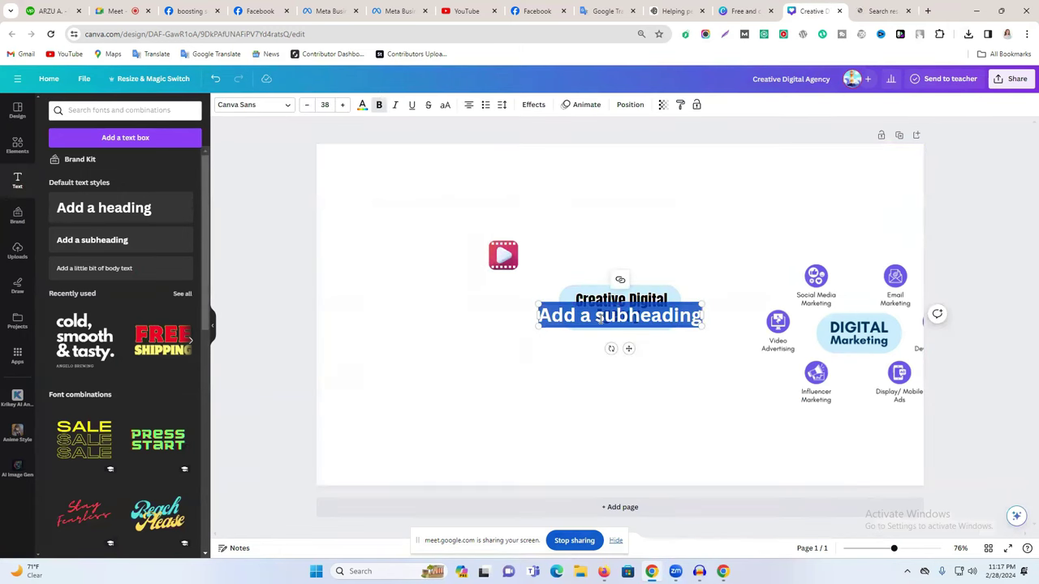
text(Agency)
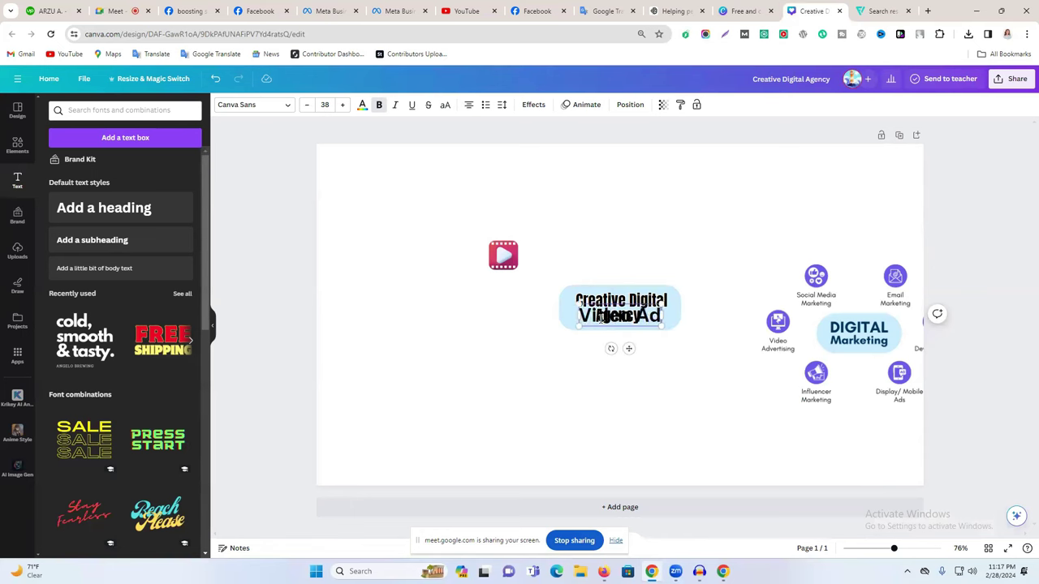
text(er)
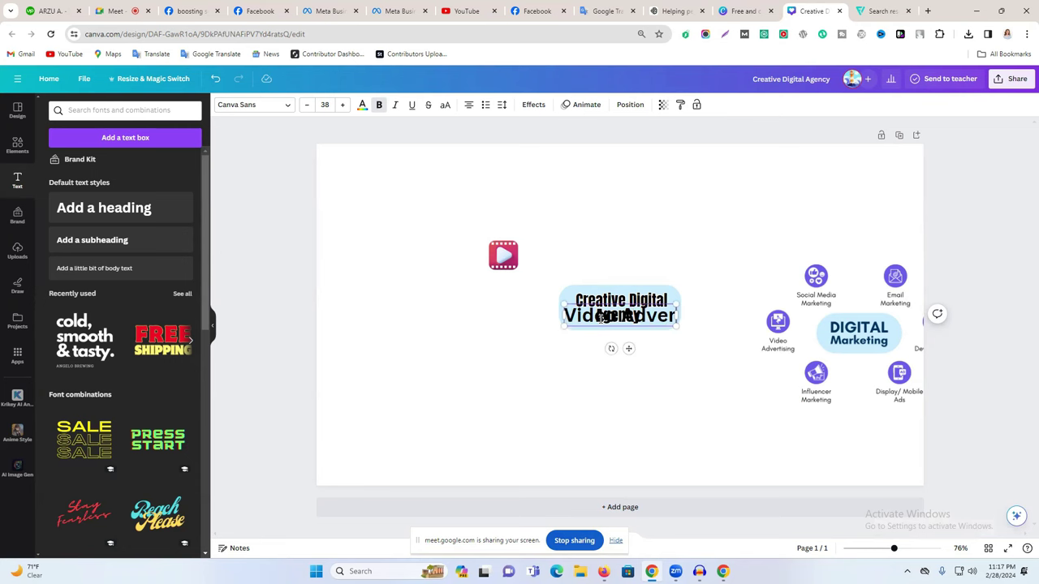
text(tising)
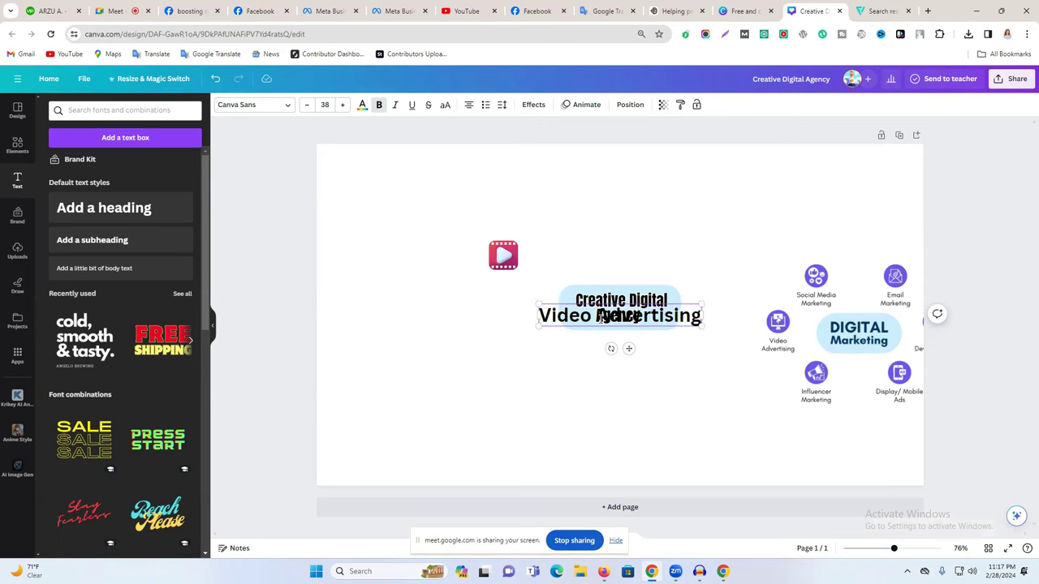
drag(628, 348, 608, 394)
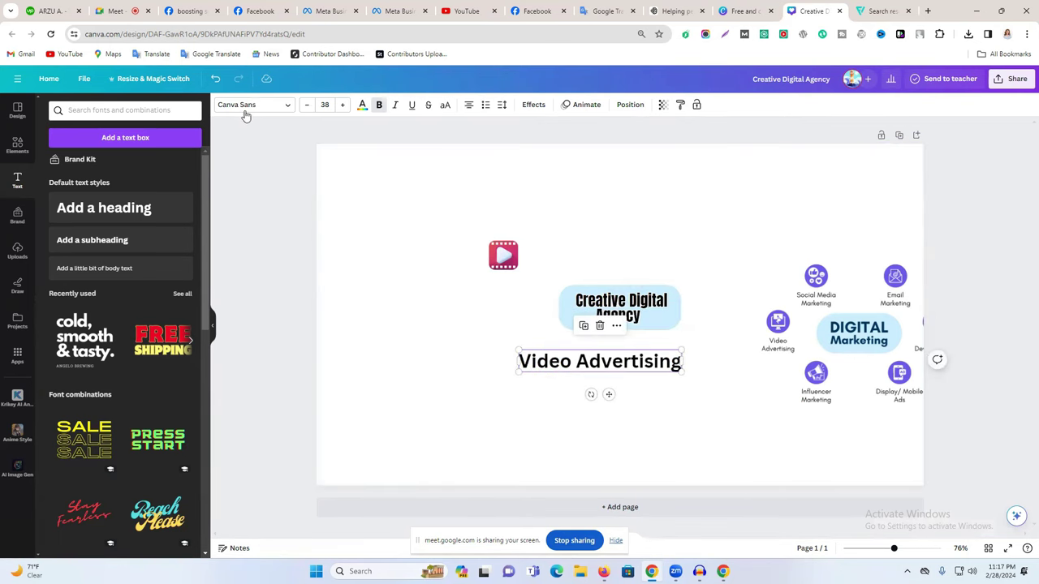
- Set the "Video Advertising" text's font to Arial
click(246, 112)
click(121, 411)
scroll(117, 444, down, 3)
scroll(110, 438, down, 8)
click(113, 440)
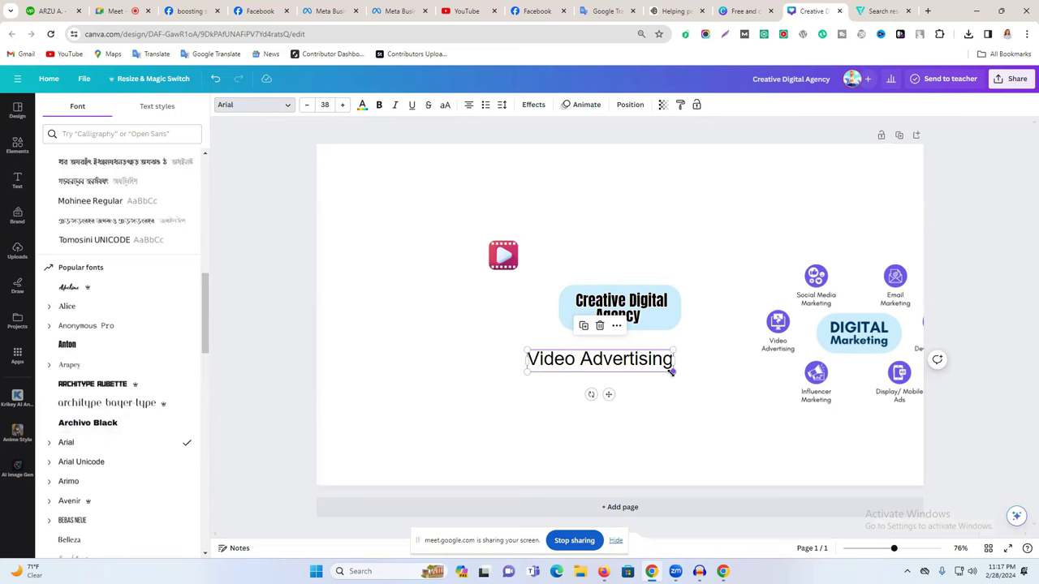
- Narrow the "Video Advertising" text box so it wraps onto two lines and reduce the line spacing to 0.84
drag(674, 360, 639, 351)
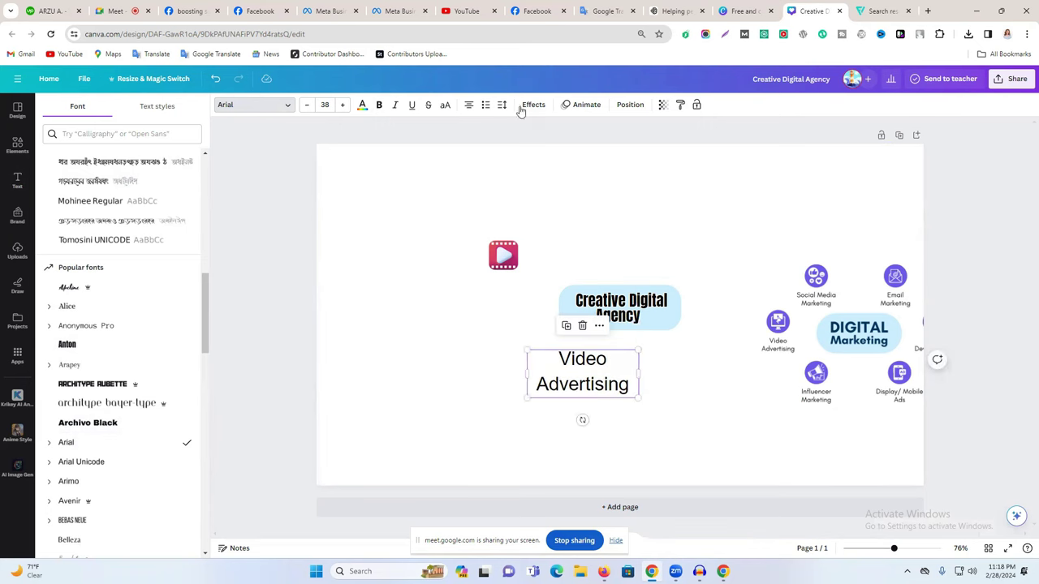
click(502, 106)
drag(524, 146, 524, 171)
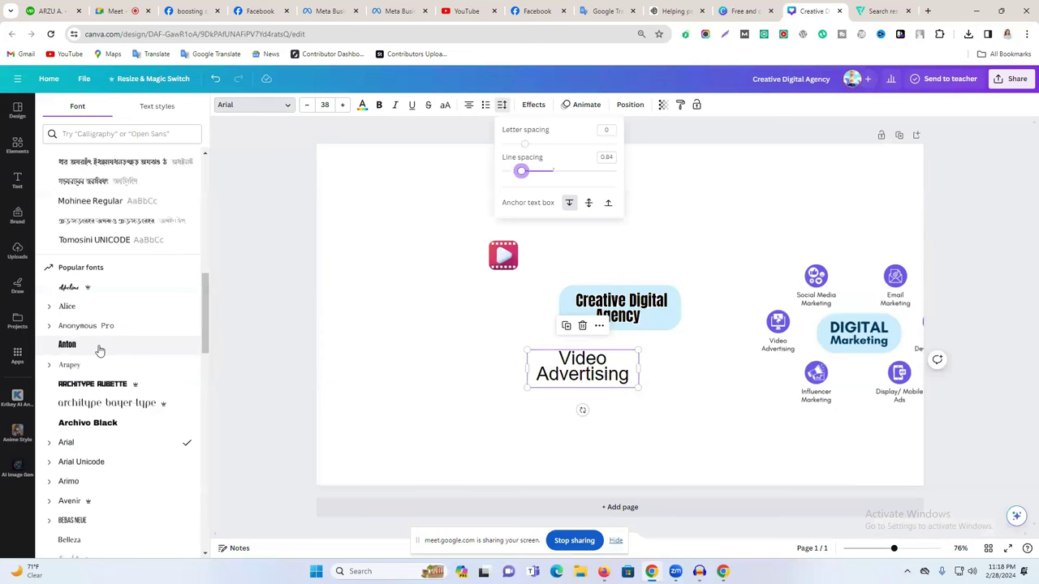
- Try other fonts on the "Video Advertising" text, settle on Bebas Neue, and narrow its box to about 251 wide
click(130, 346)
click(92, 367)
scroll(96, 406, down, 3)
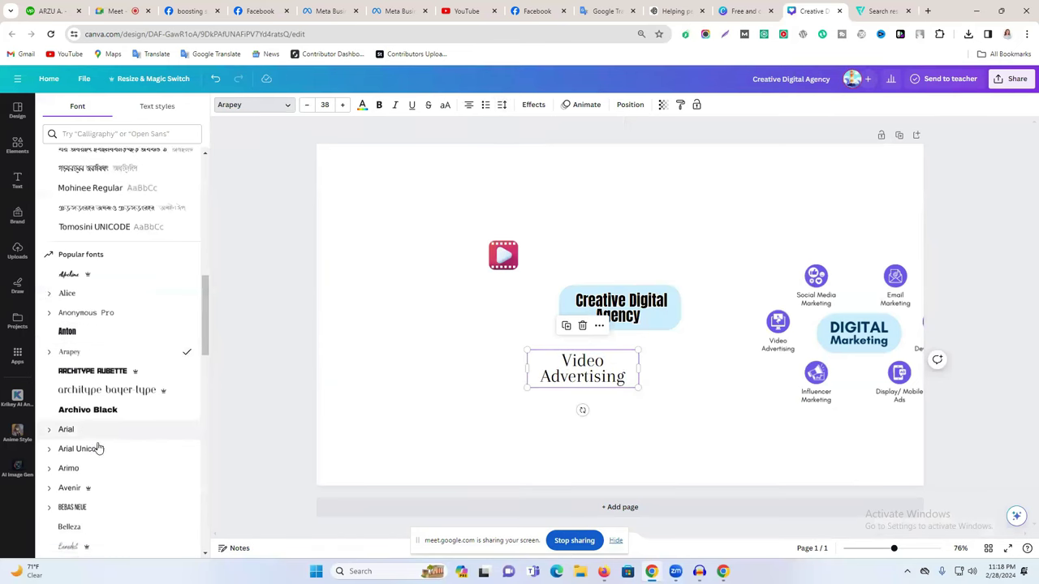
click(97, 430)
click(102, 414)
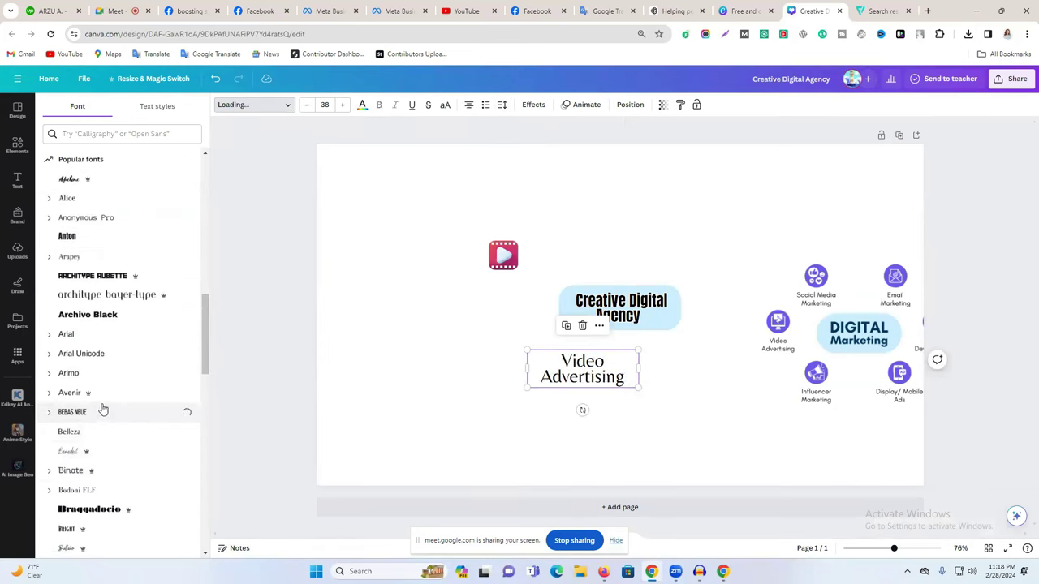
drag(638, 361, 619, 364)
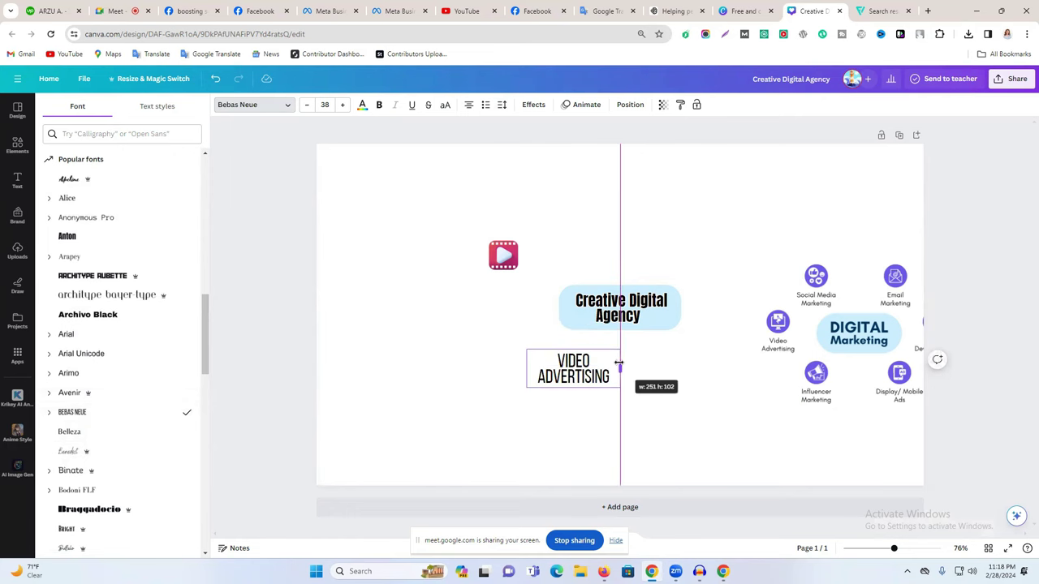
click(393, 319)
- Move the "Video Advertising" text directly beneath the play icon
drag(547, 366, 481, 295)
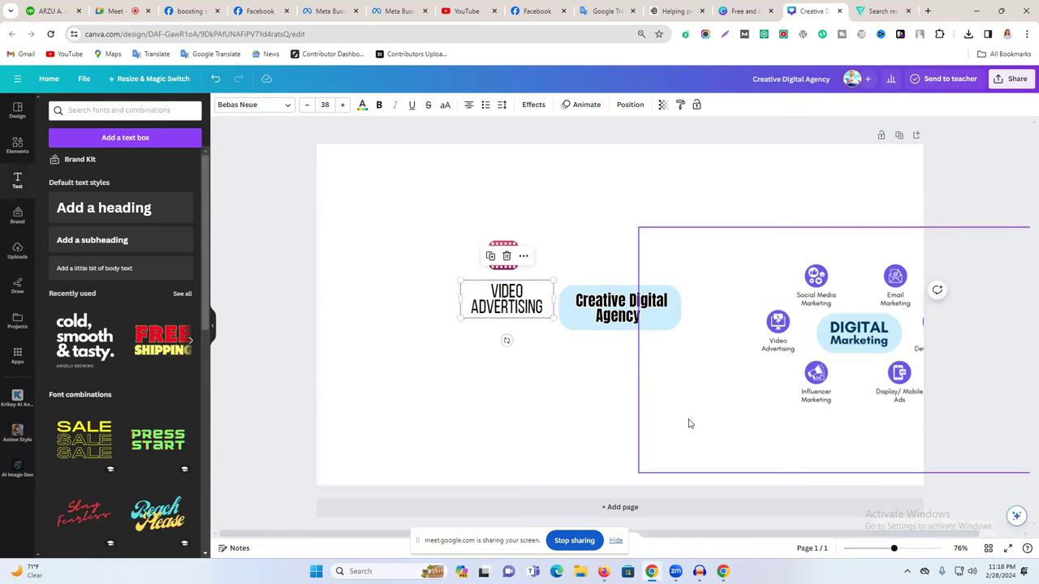
click(621, 312)
click(559, 366)
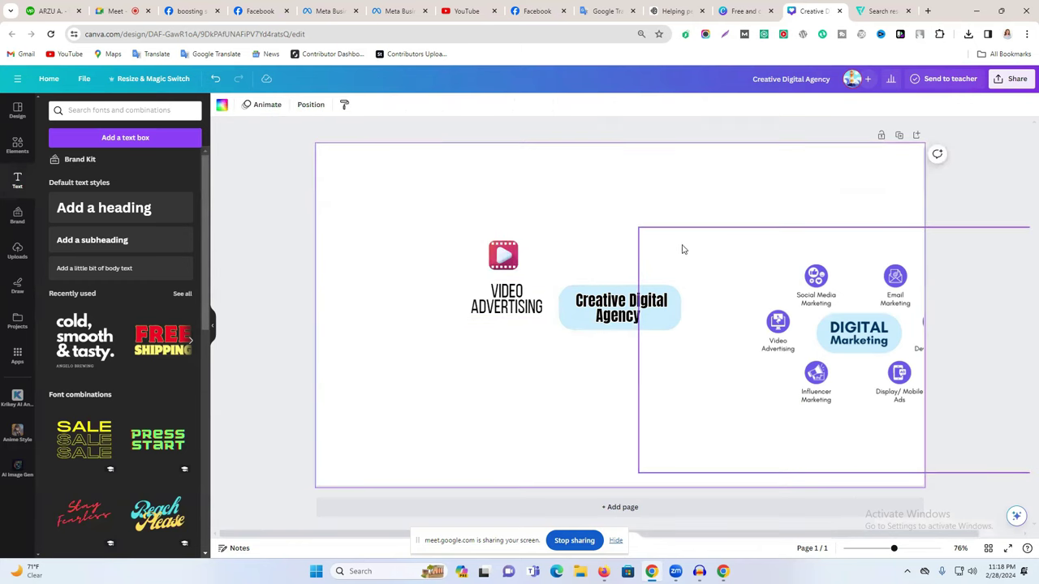
- Move the Digital Marketing image aside and delete the play icon, the "Video Advertising" text and the name label together
mouse_move(789, 347)
mouse_down()
mouse_move(931, 309)
mouse_move(749, 295)
mouse_move(794, 287)
mouse_move(632, 303)
mouse_move(860, 305)
mouse_up()
drag(611, 357, 466, 223)
key(Delete)
- Move the Digital Marketing image back onto the cover and enlarge it to fill nearly the whole page
drag(881, 343, 552, 322)
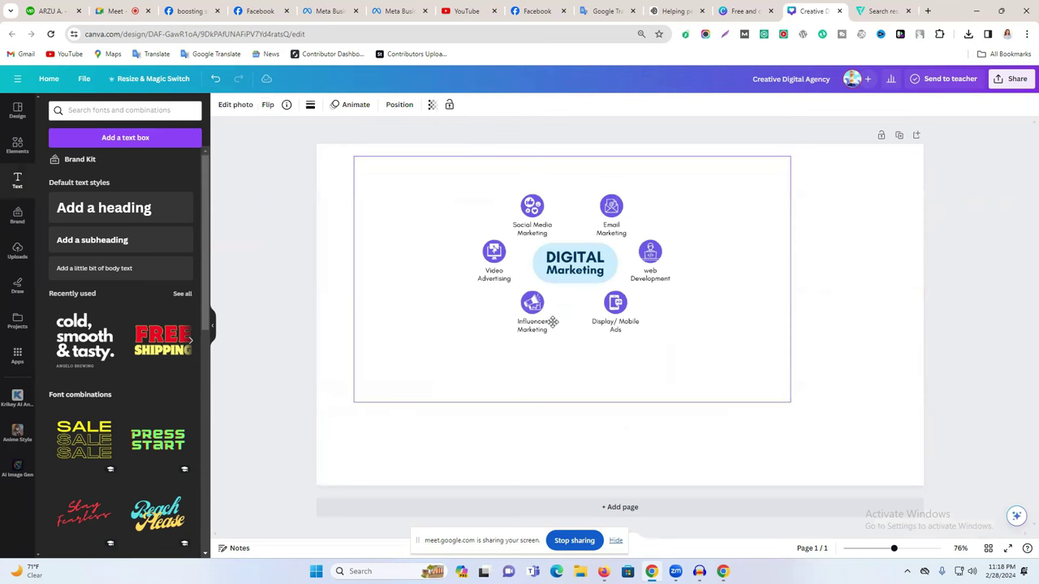
drag(790, 401, 852, 439)
drag(821, 354, 778, 343)
click(997, 322)
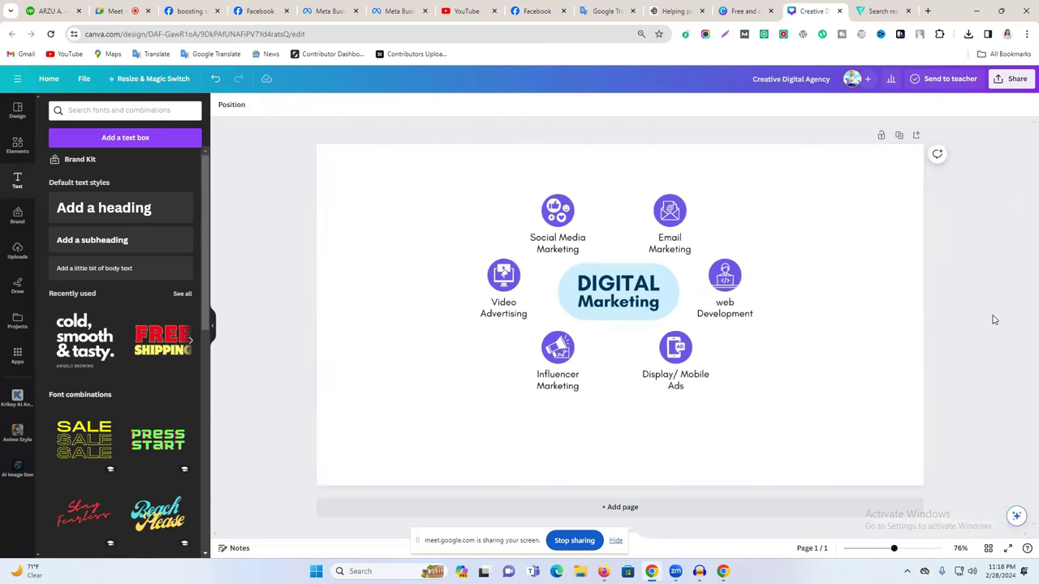
- Add a rounded rectangle and place it over the "DIGITAL Marketing" label at the image's centre
click(641, 297)
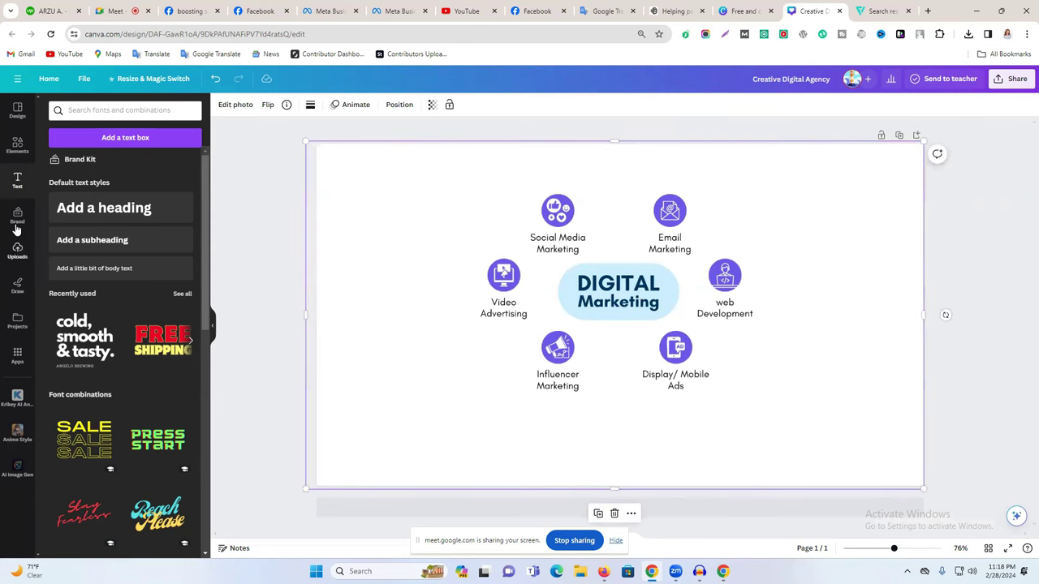
click(17, 146)
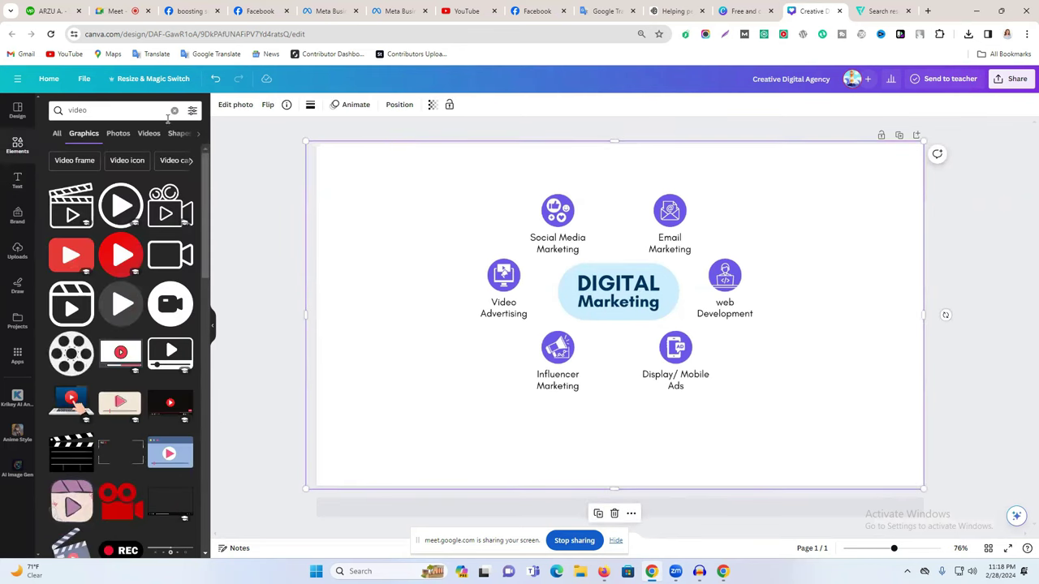
click(17, 146)
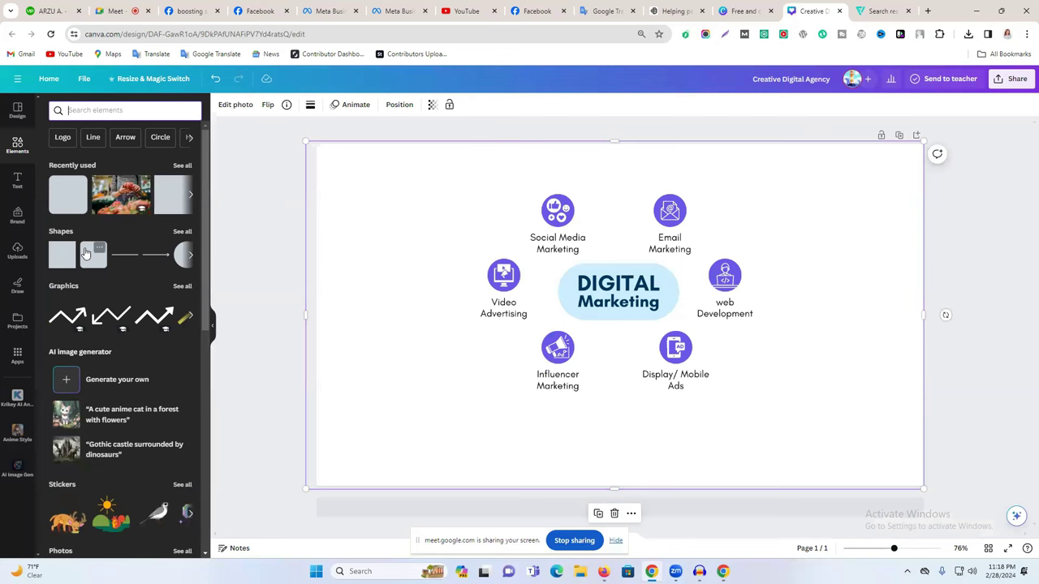
key(r)
drag(619, 365, 620, 295)
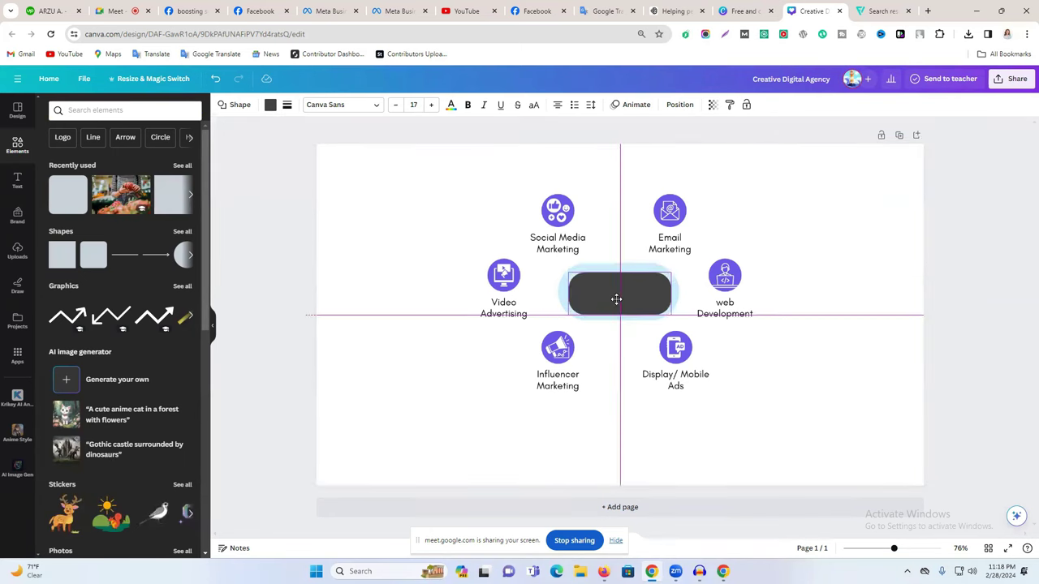
- Recolour the rounded rectangle with the light blue #CAEDFF sampled from the image's central label
click(270, 105)
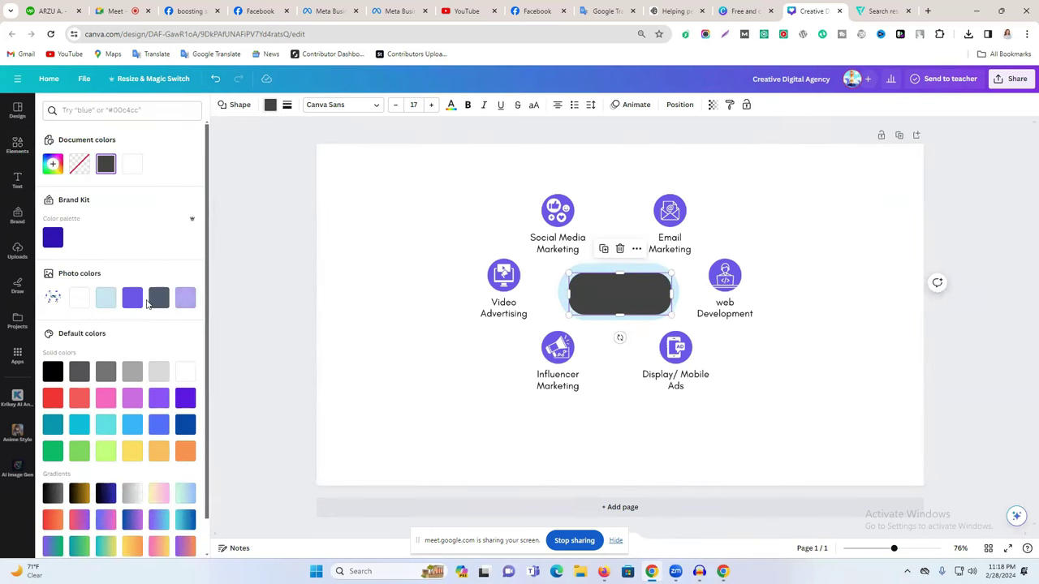
click(105, 298)
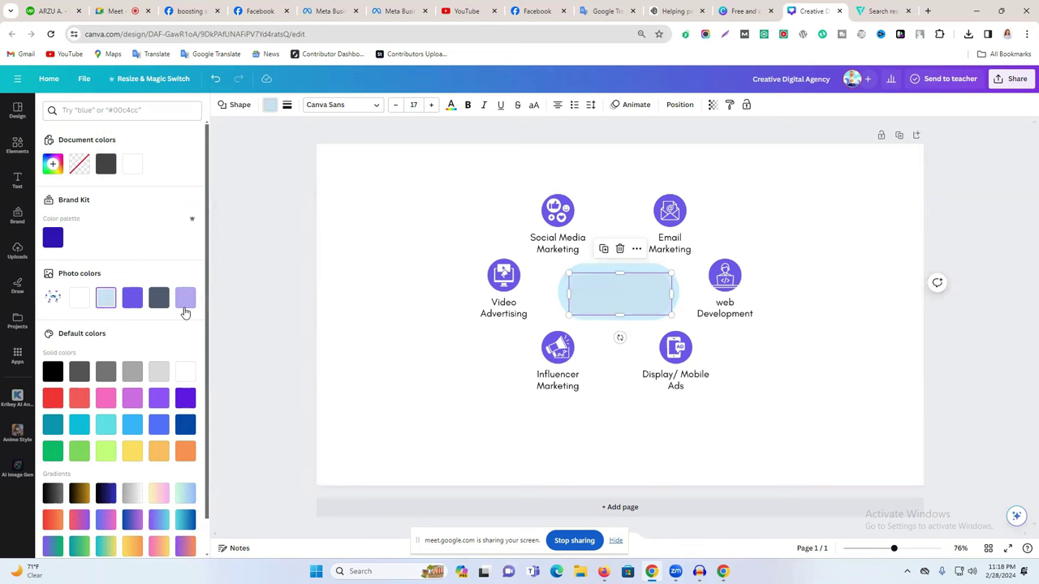
click(53, 163)
click(177, 286)
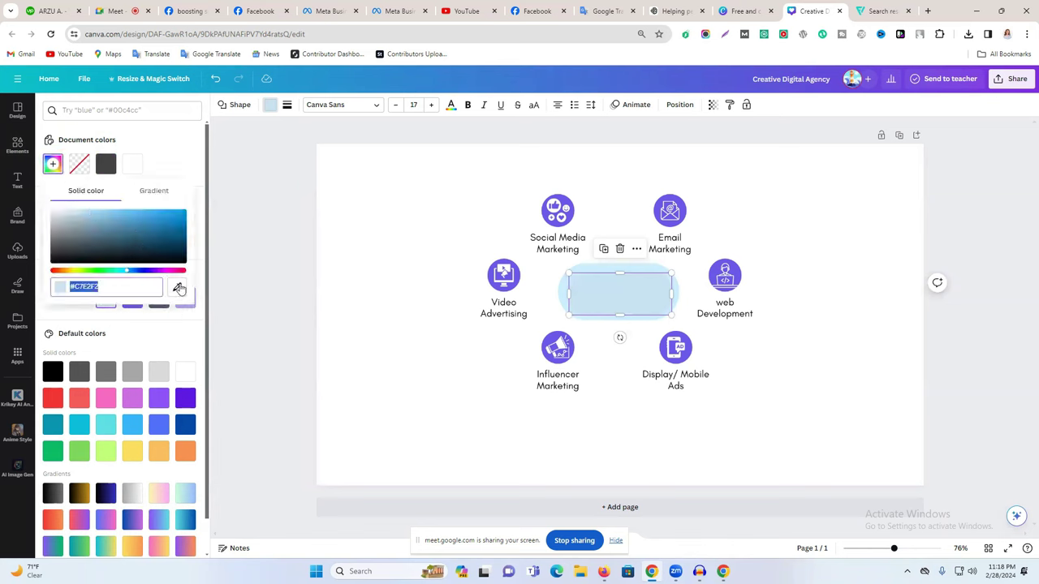
click(615, 274)
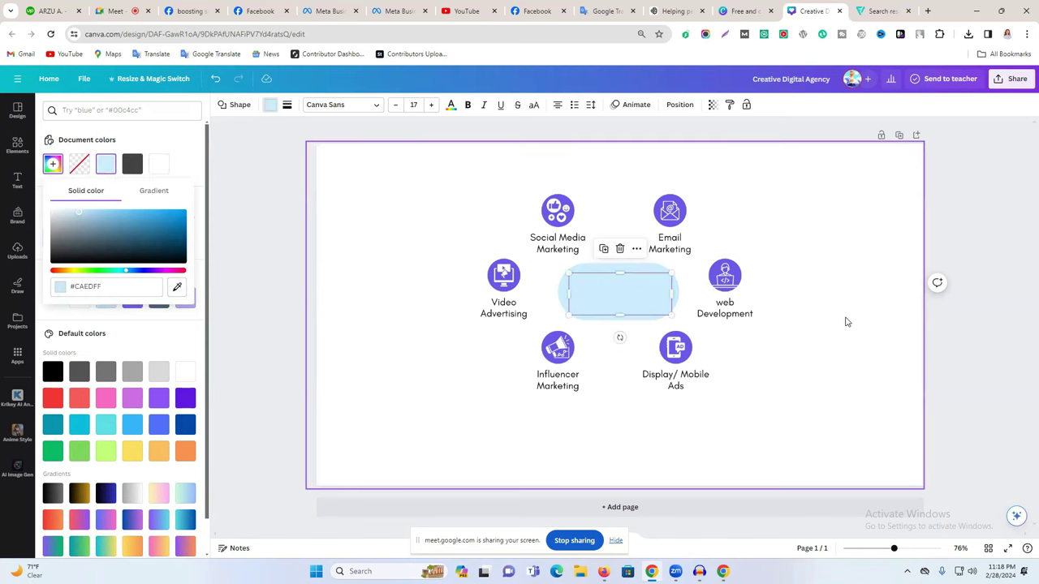
click(866, 322)
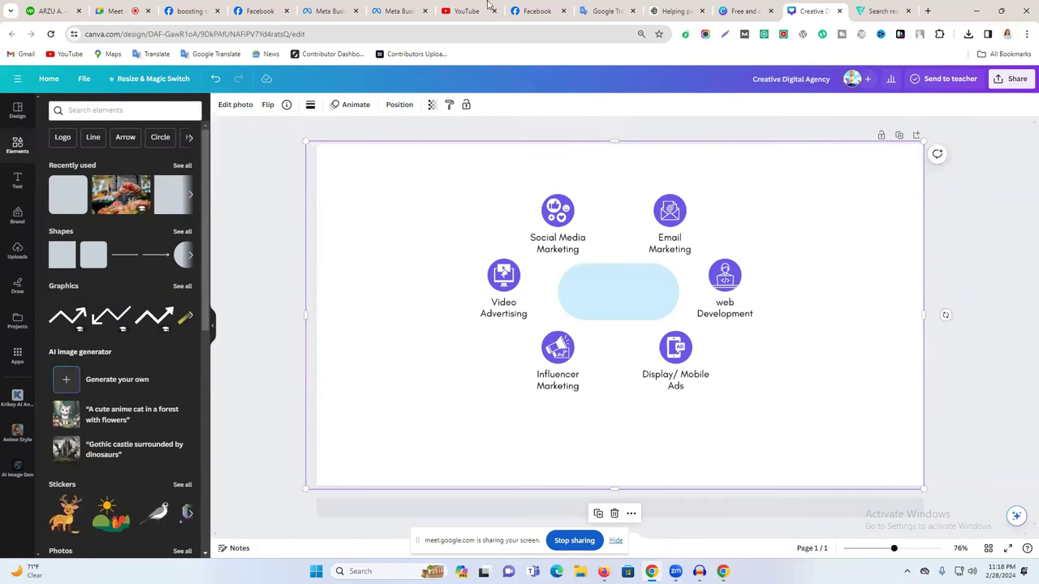
- Copy the page name from the agency's Facebook page and return to the Canva cover design
click(260, 11)
click(189, 10)
click(260, 10)
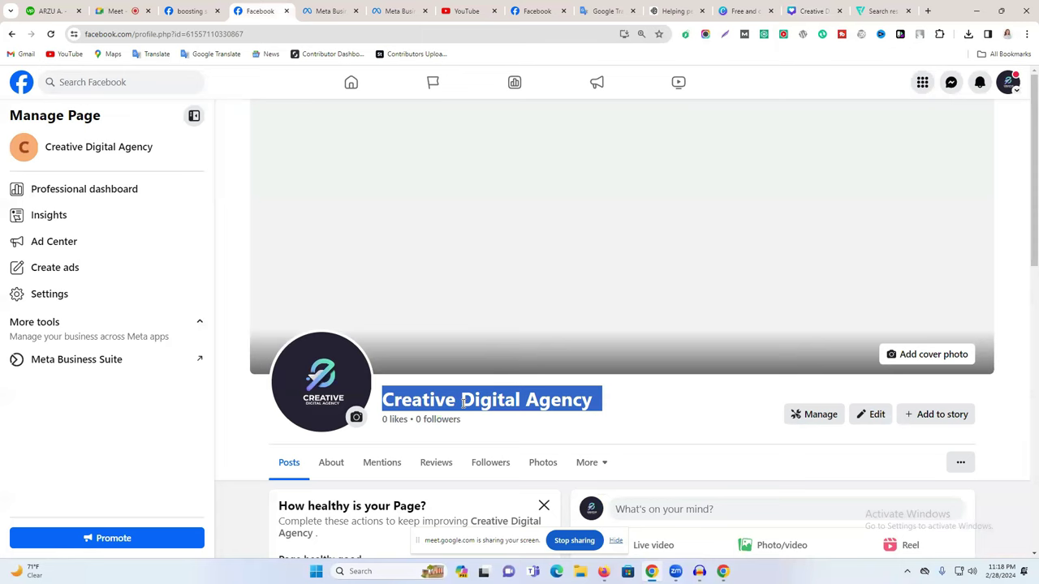
click(531, 10)
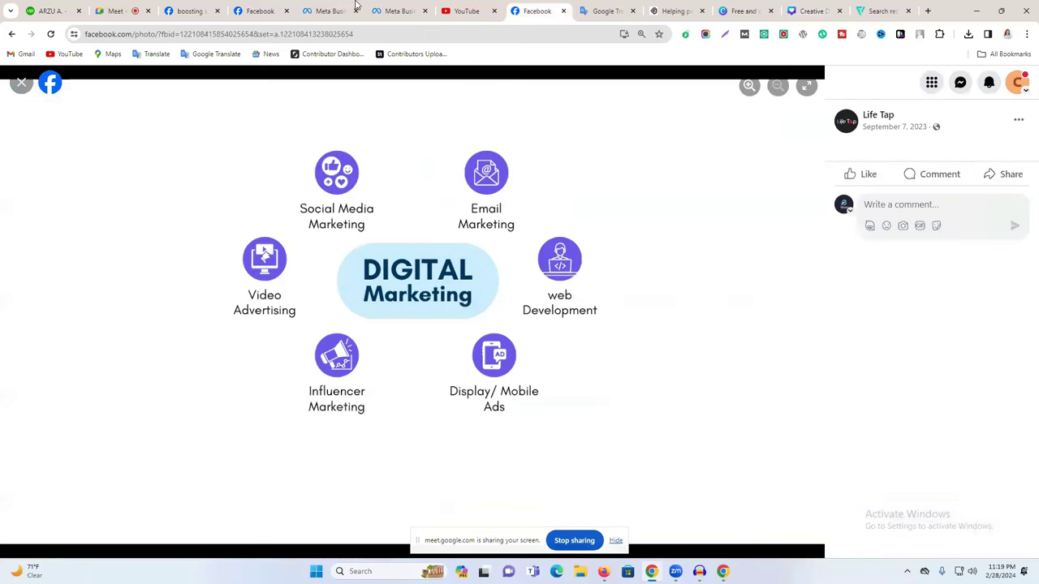
click(405, 9)
click(740, 11)
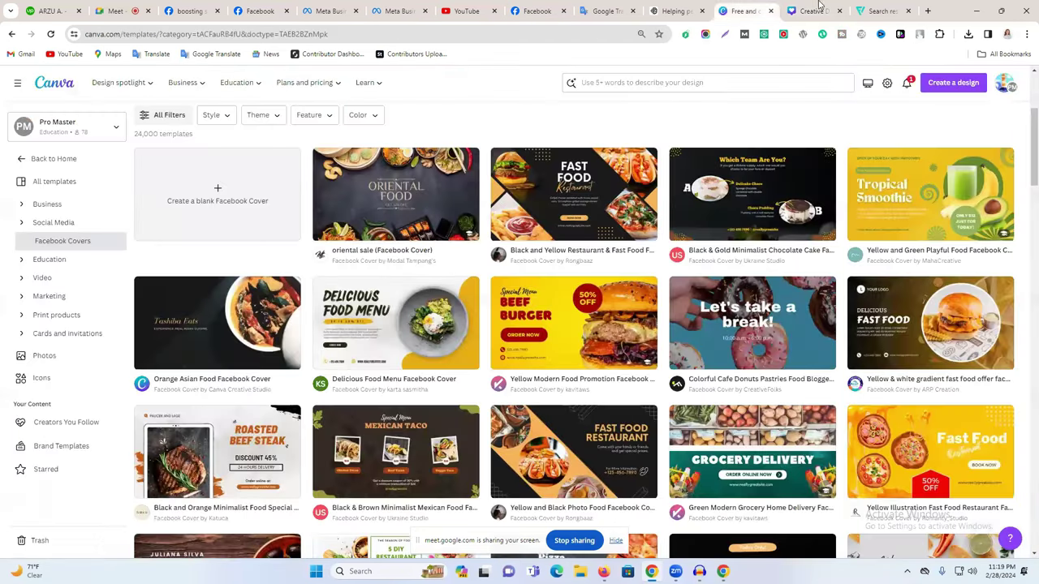
key(ctrl+Tab)
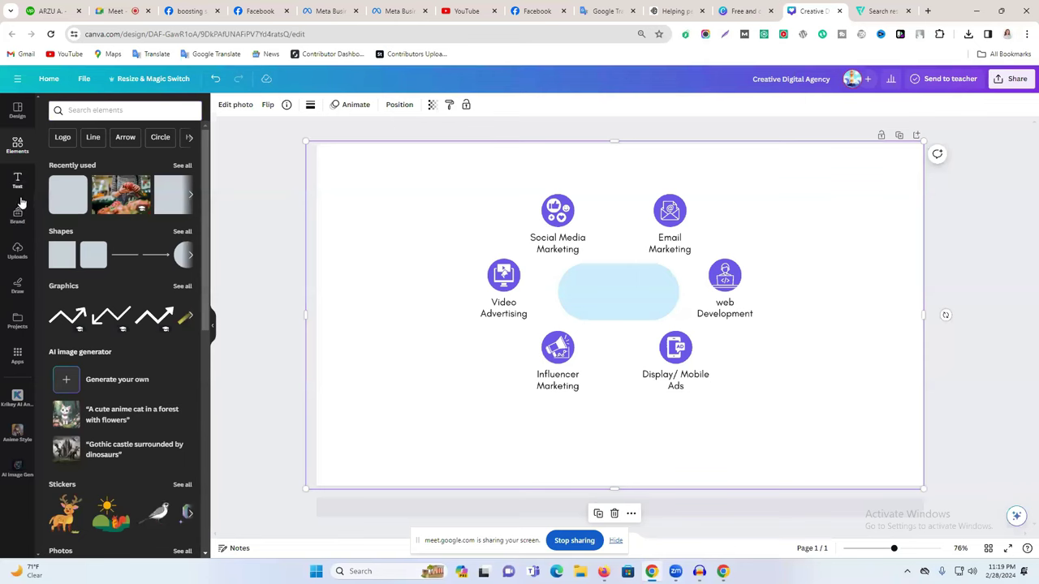
- Add the heading "Creative Digital Agency" and fit it on two lines inside the light blue label at size 26.4
click(18, 185)
click(84, 208)
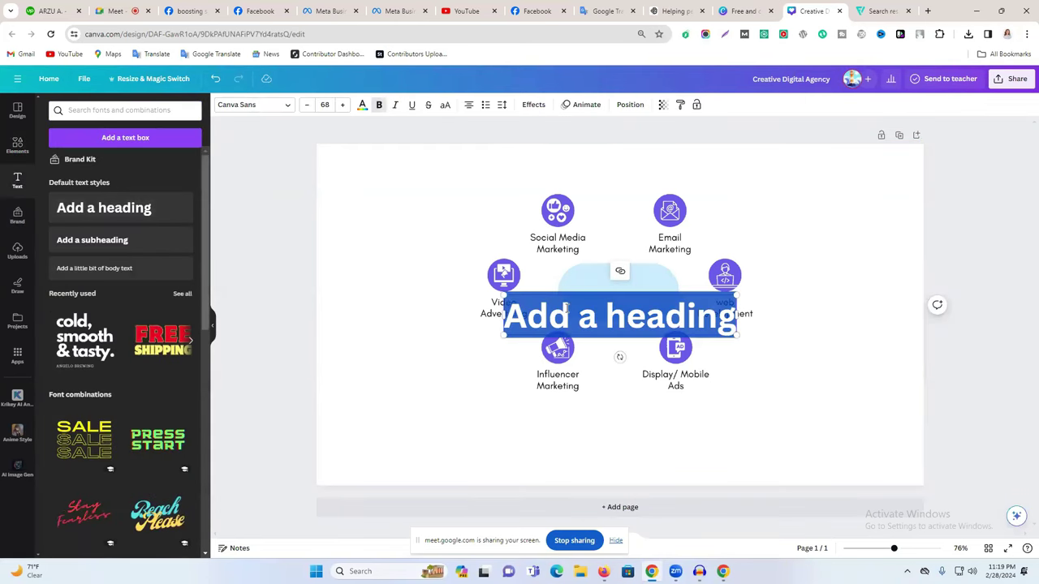
text(Creative Digital Agency)
key(Escape)
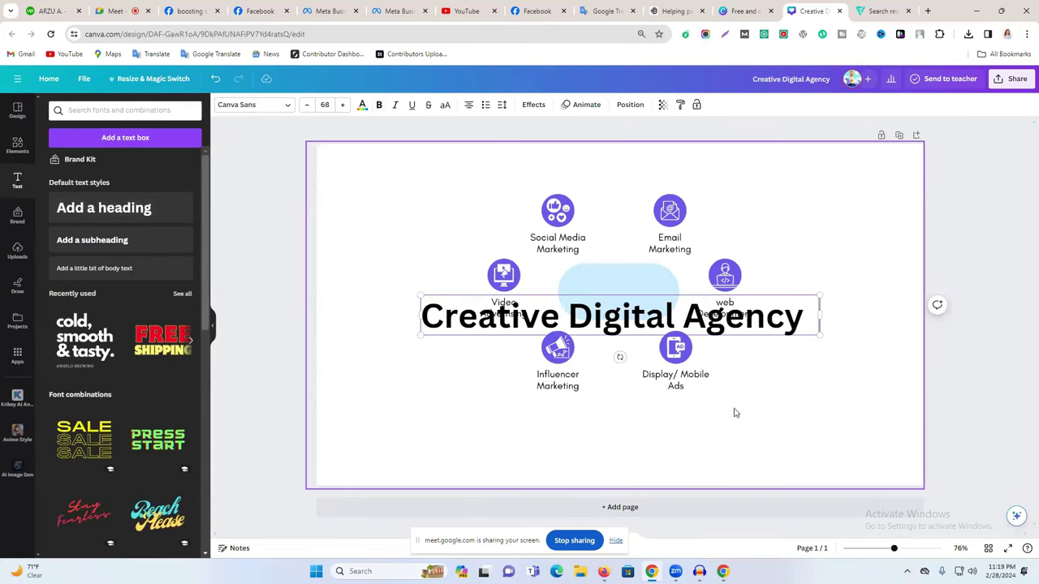
drag(419, 334, 713, 314)
drag(825, 304, 652, 307)
- Make the label heading bold and change its font to Arial Unicode
click(383, 108)
click(381, 109)
click(253, 105)
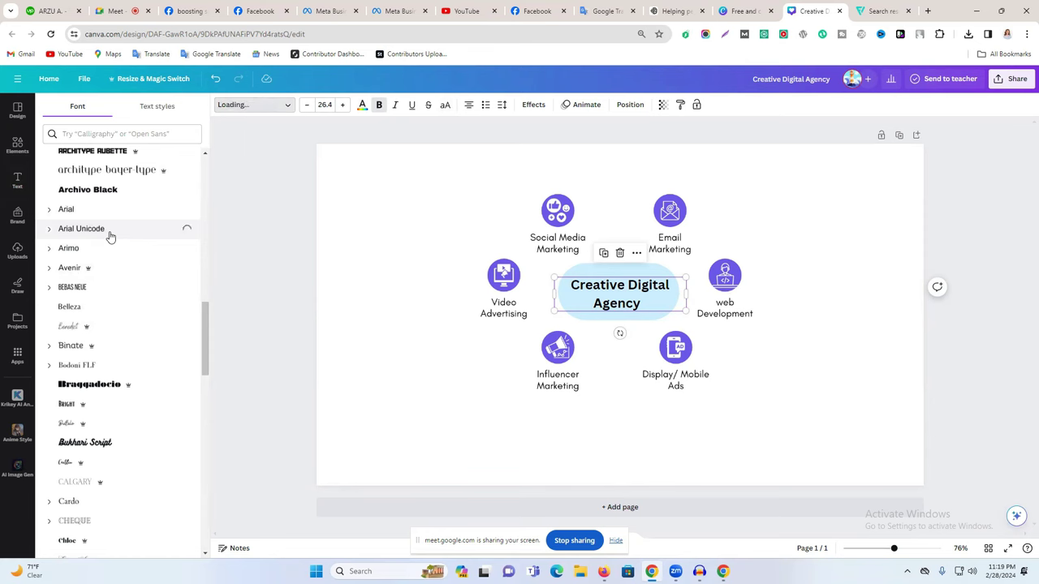
scroll(121, 349, down, 2)
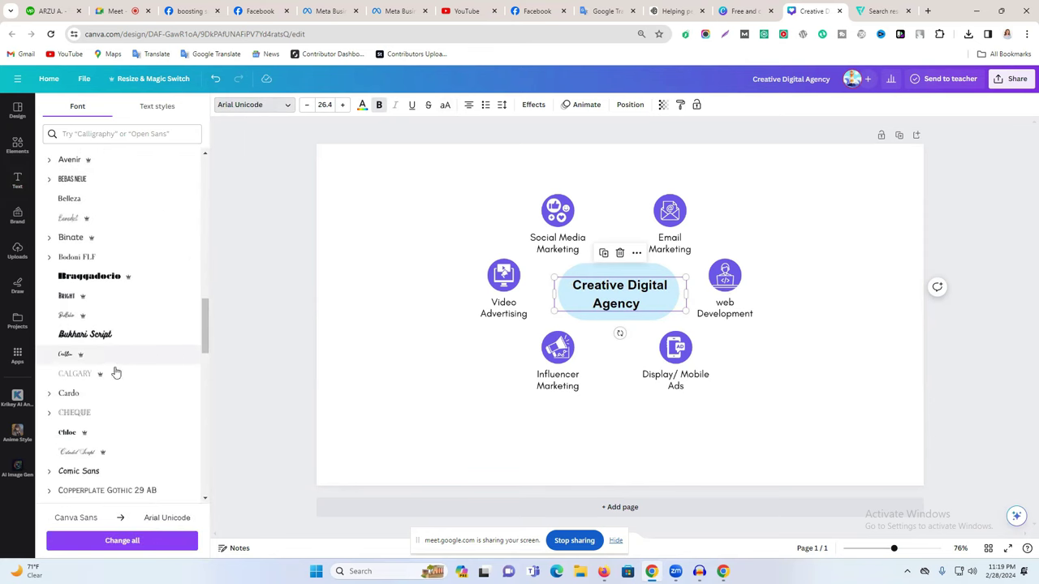
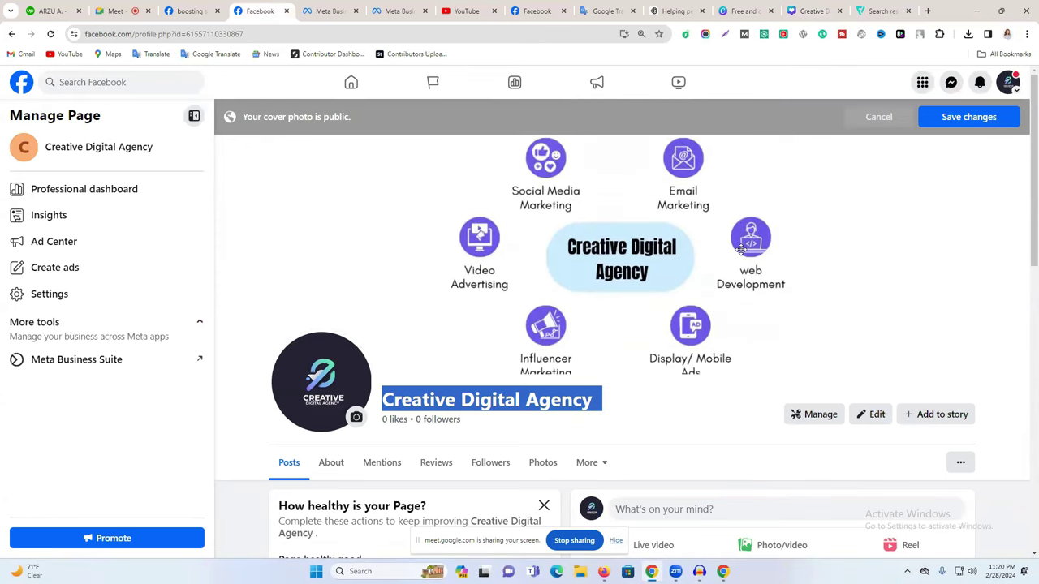
- Save the repositioned cover photo on the Creative Digital Agency Facebook page
click(974, 117)
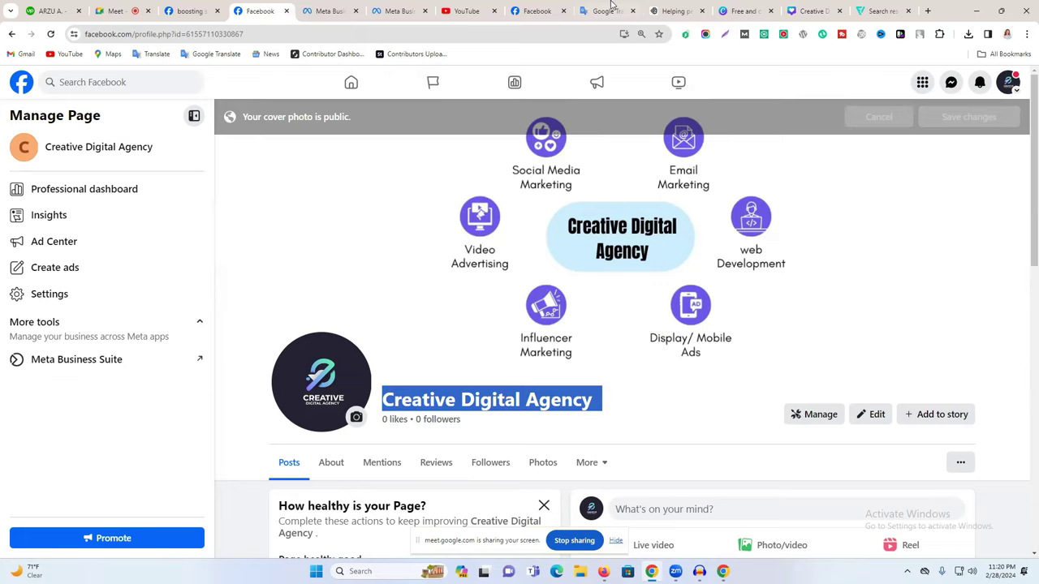
- Look at the Digital Boosting Service page's cover and profile picture for comparison
click(535, 10)
click(333, 11)
click(276, 11)
key(ctrl+shift+Tab)
click(516, 132)
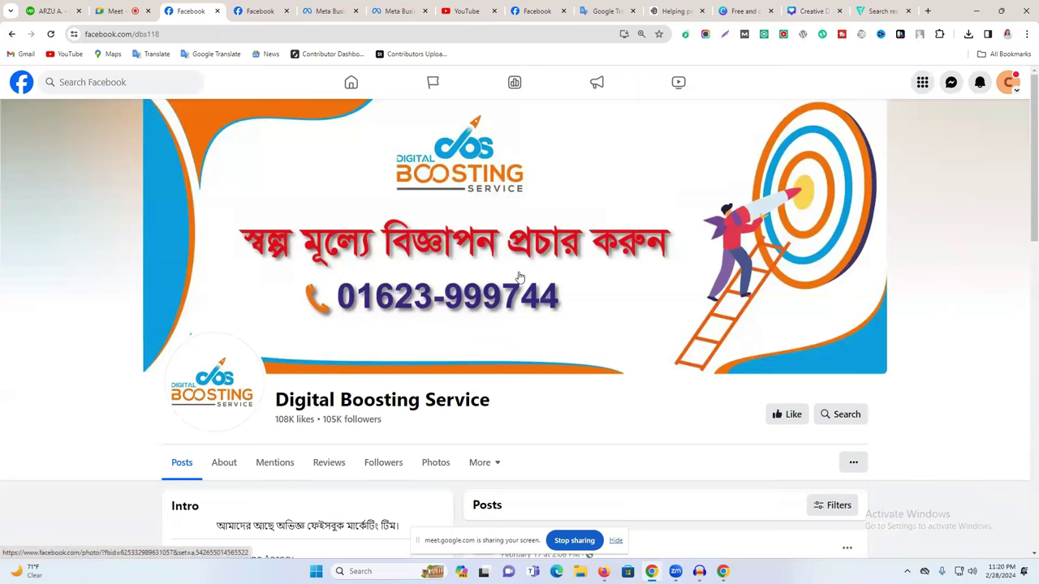
- Review the Creative Digital Agency page with its new cover and dismiss the "How healthy is your Page?" card
click(258, 10)
scroll(394, 171, down, 1)
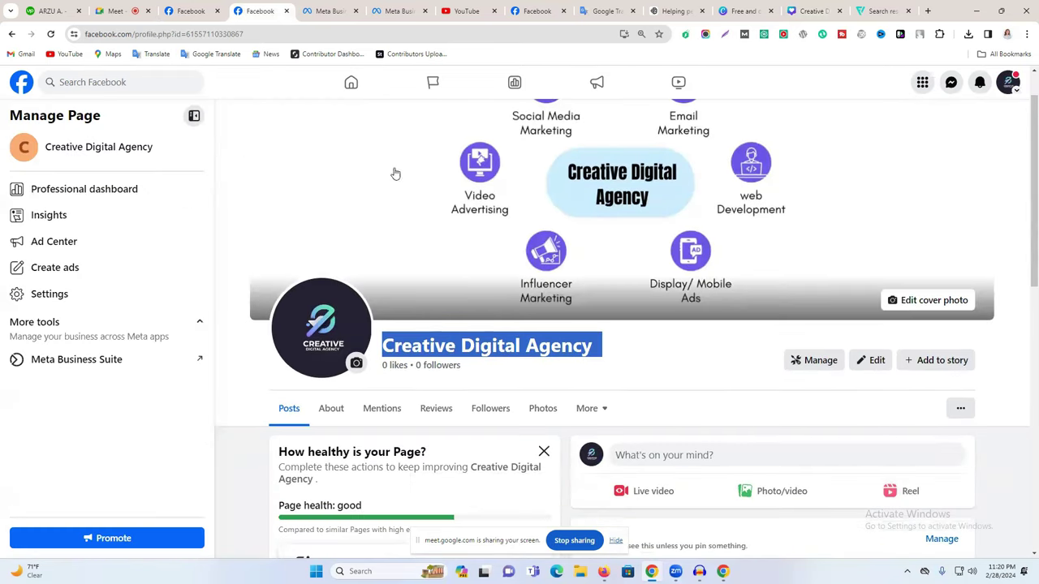
scroll(603, 241, up, 1)
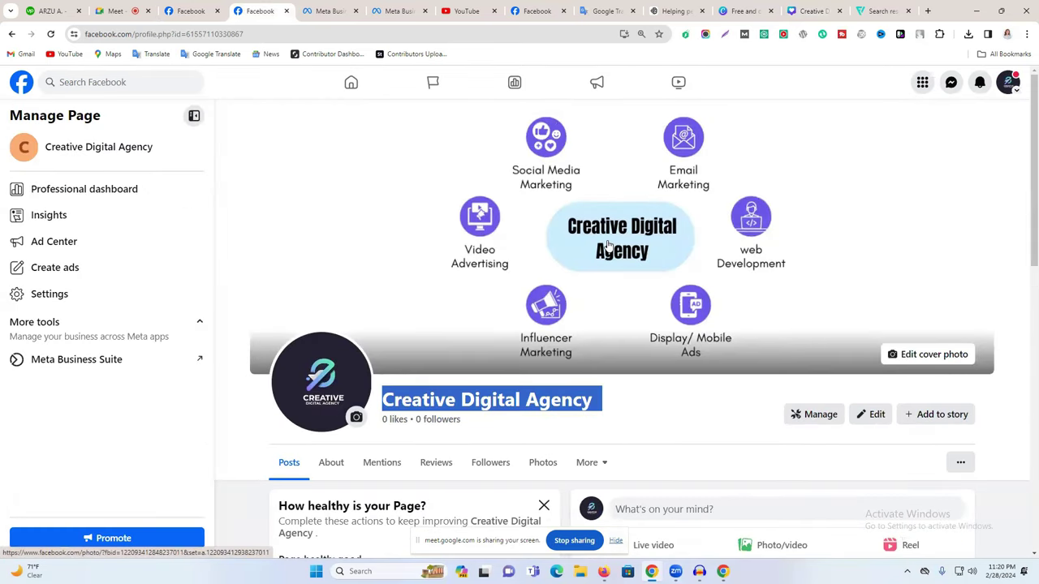
scroll(605, 211, down, 3)
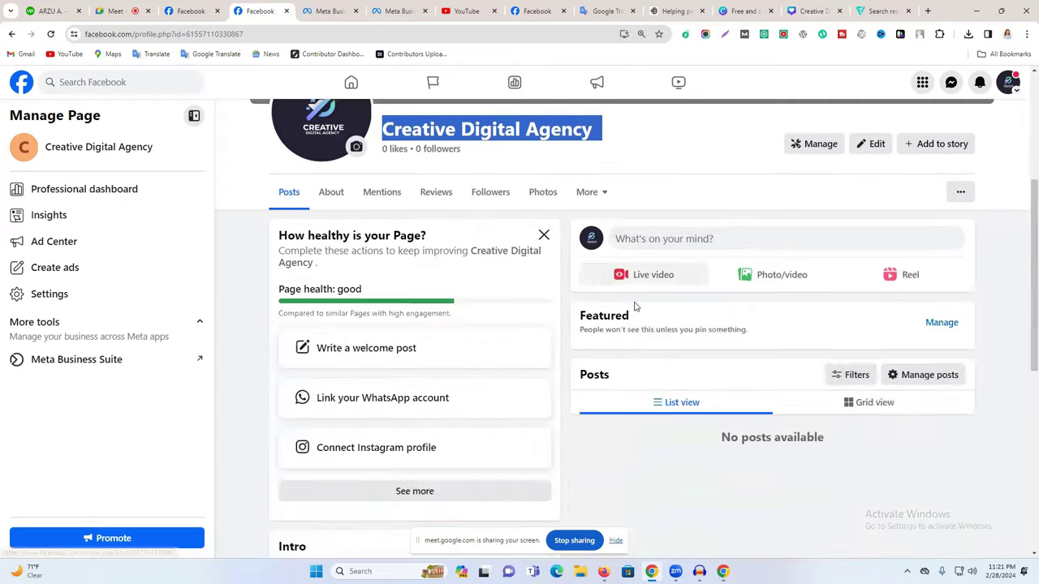
scroll(624, 293, up, 3)
scroll(615, 278, down, 2)
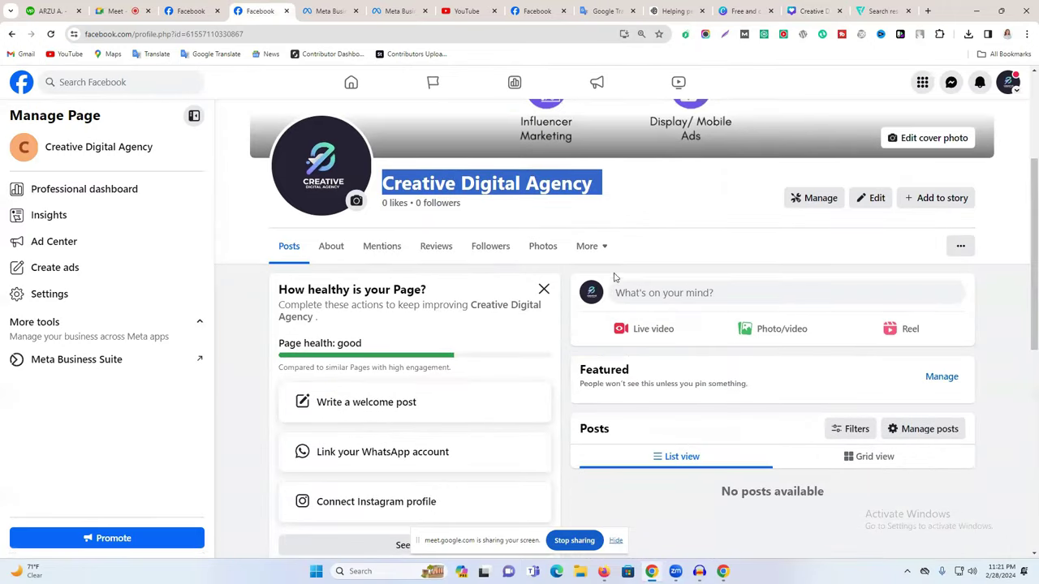
click(544, 288)
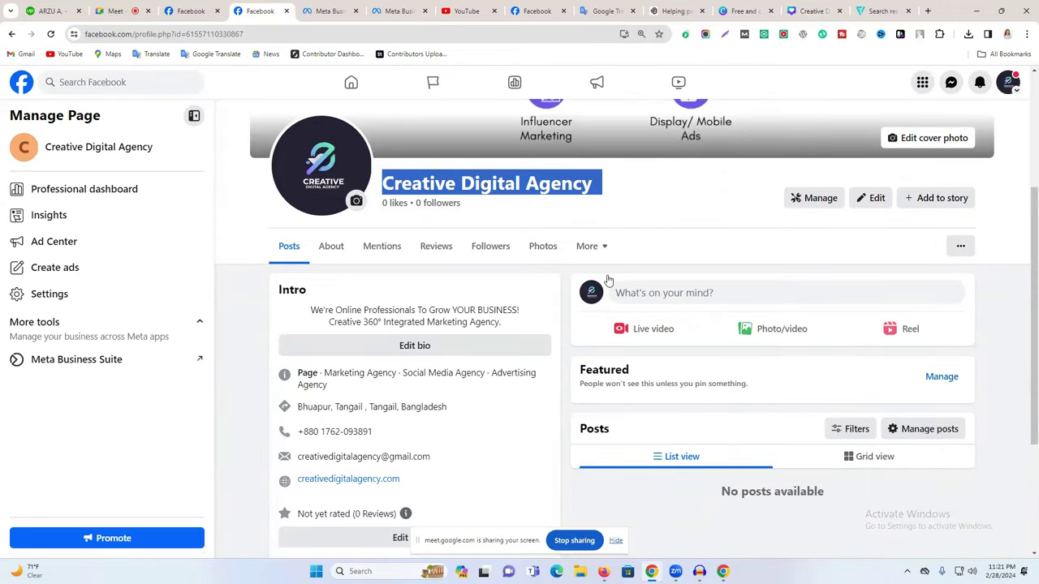
scroll(992, 308, up, 3)
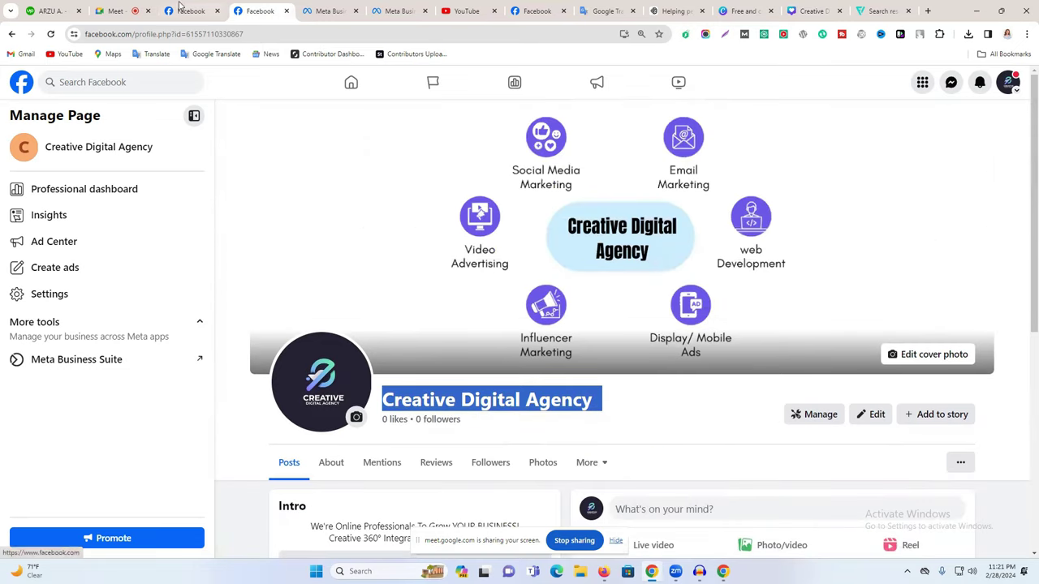
click(128, 8)
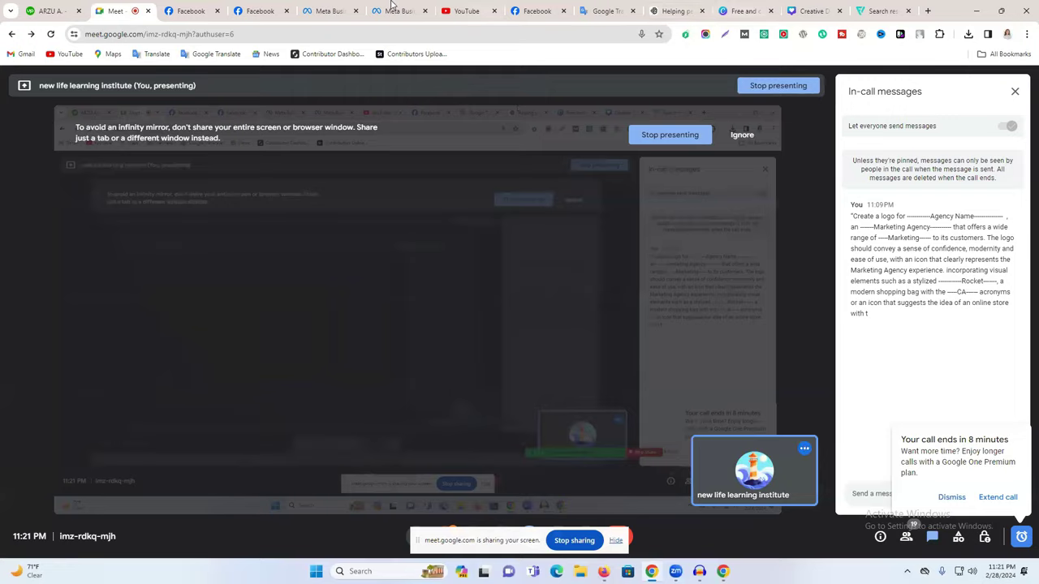
click(328, 11)
click(251, 10)
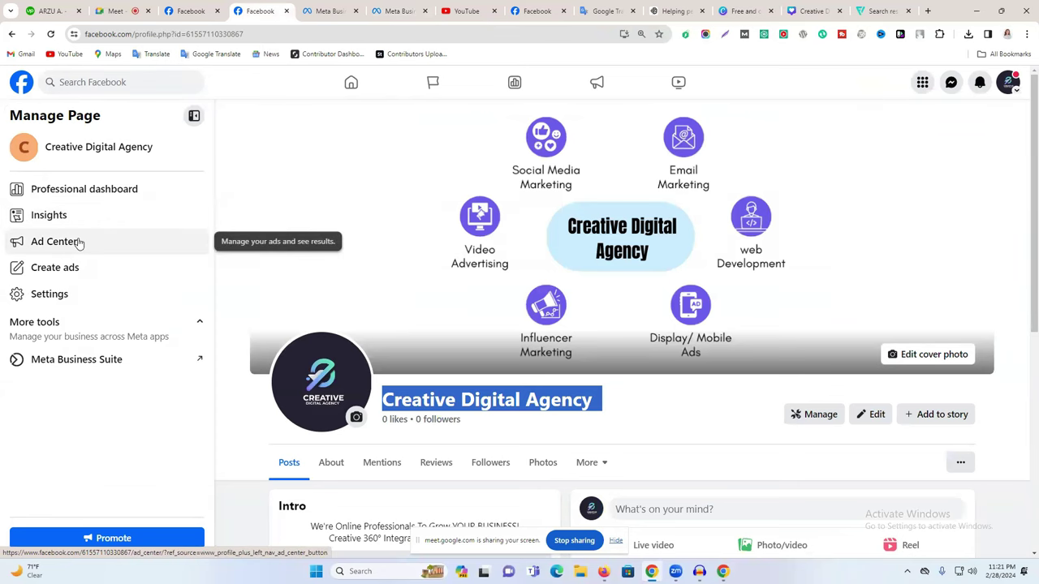
scroll(409, 326, down, 4)
scroll(479, 328, up, 3)
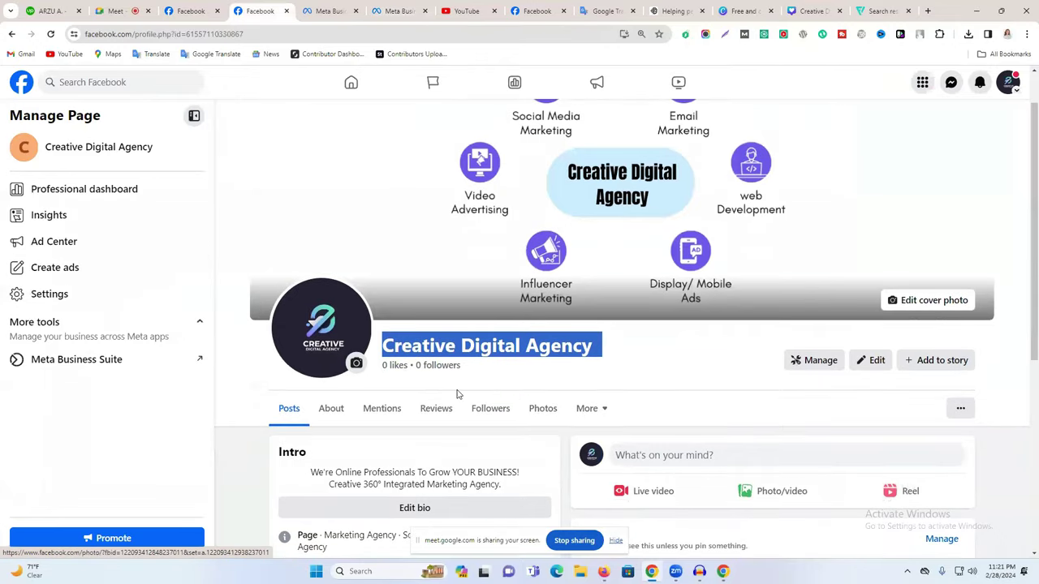
scroll(62, 283, down, 1)
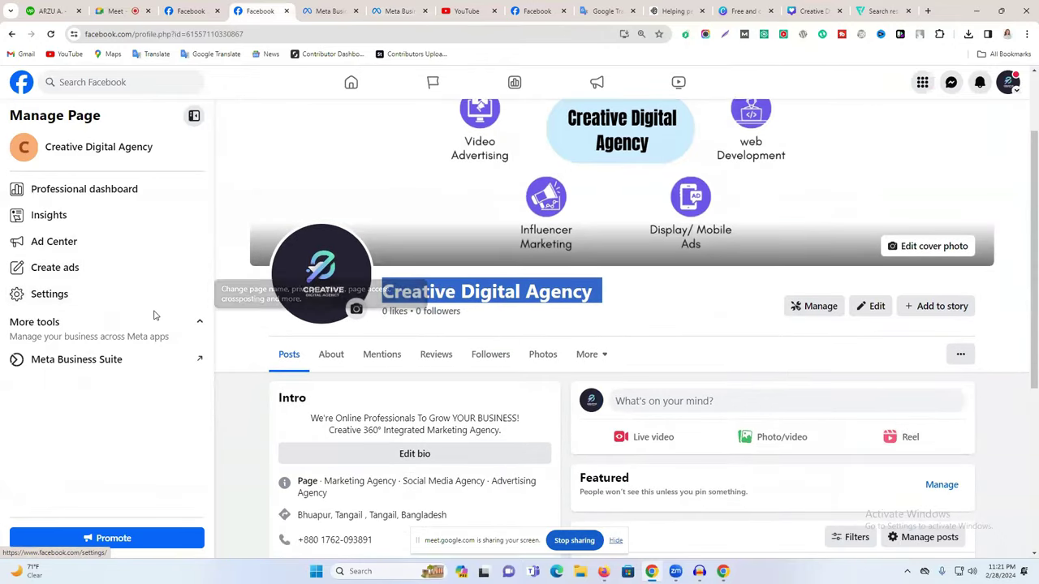
- Open the page's professional dashboard and examine its overview and list of management tools
click(82, 193)
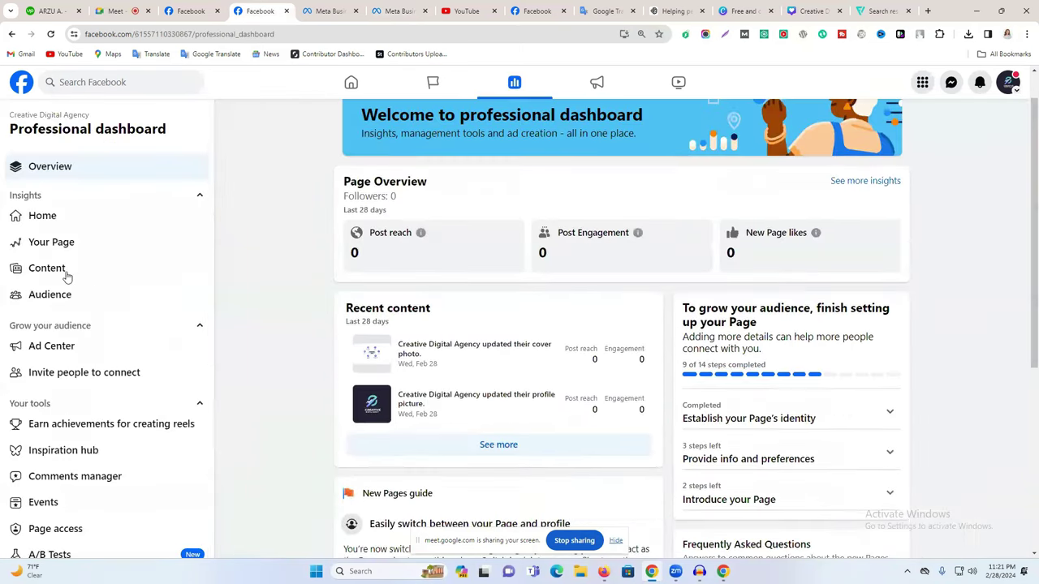
scroll(111, 308, down, 5)
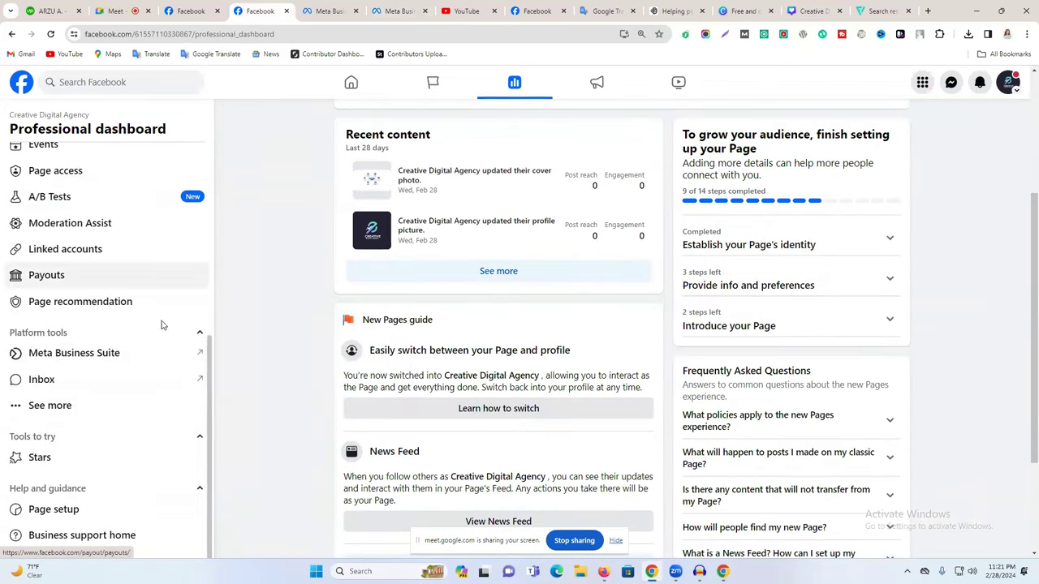
scroll(354, 320, up, 3)
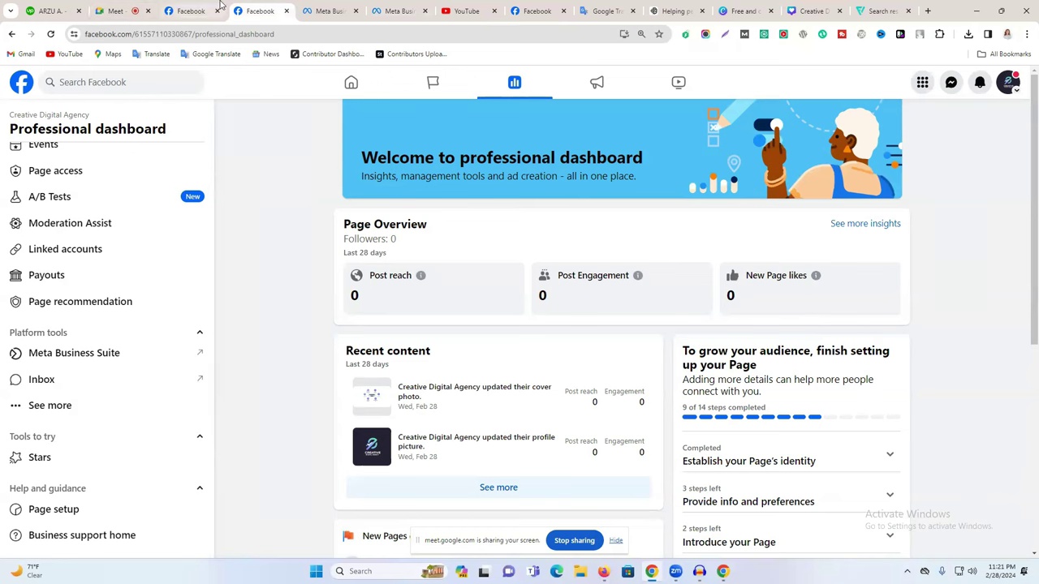
scroll(121, 254, up, 1)
scroll(125, 254, down, 1)
click(65, 405)
scroll(109, 406, down, 1)
scroll(110, 405, up, 3)
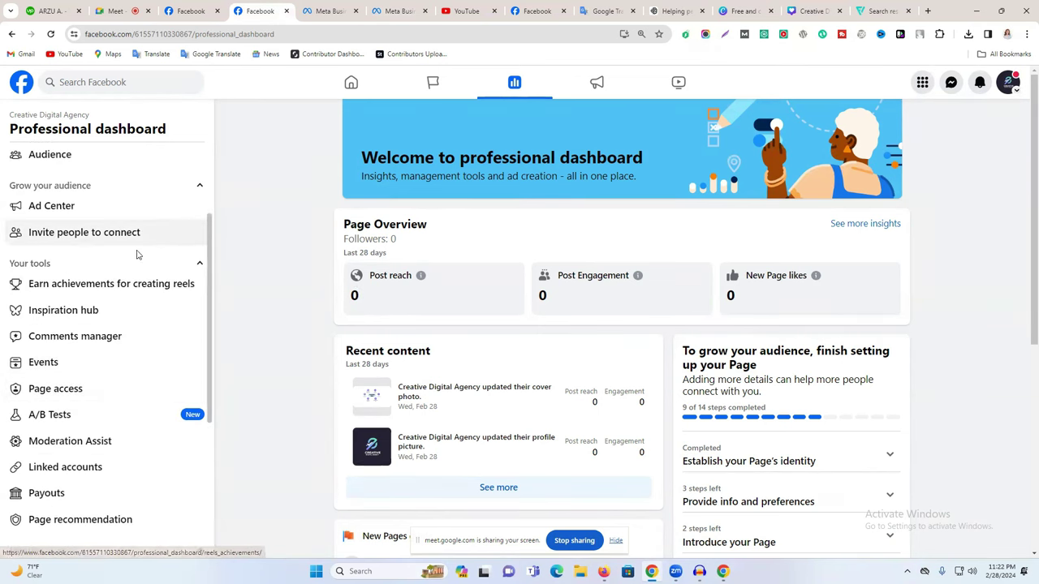
- Open the page access settings, start adding someone with task access, and search for "freelancer" to choose a matching person
click(69, 394)
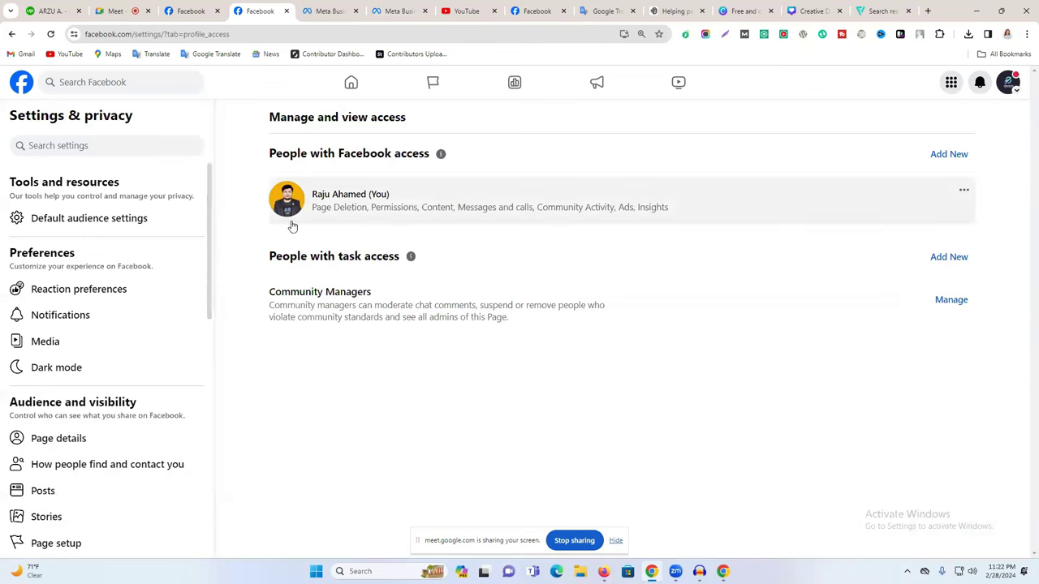
drag(255, 144, 418, 171)
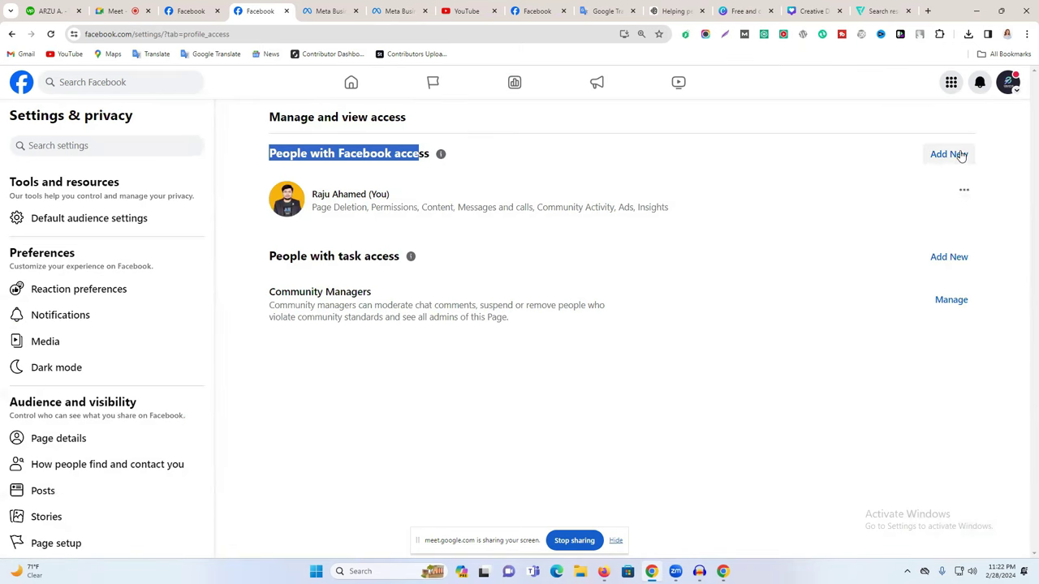
click(946, 265)
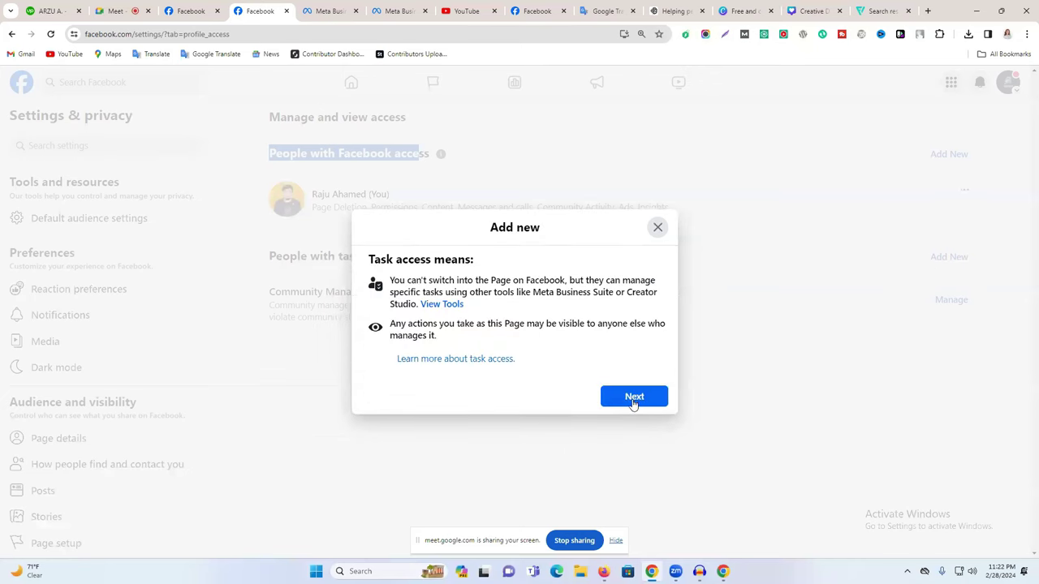
click(634, 398)
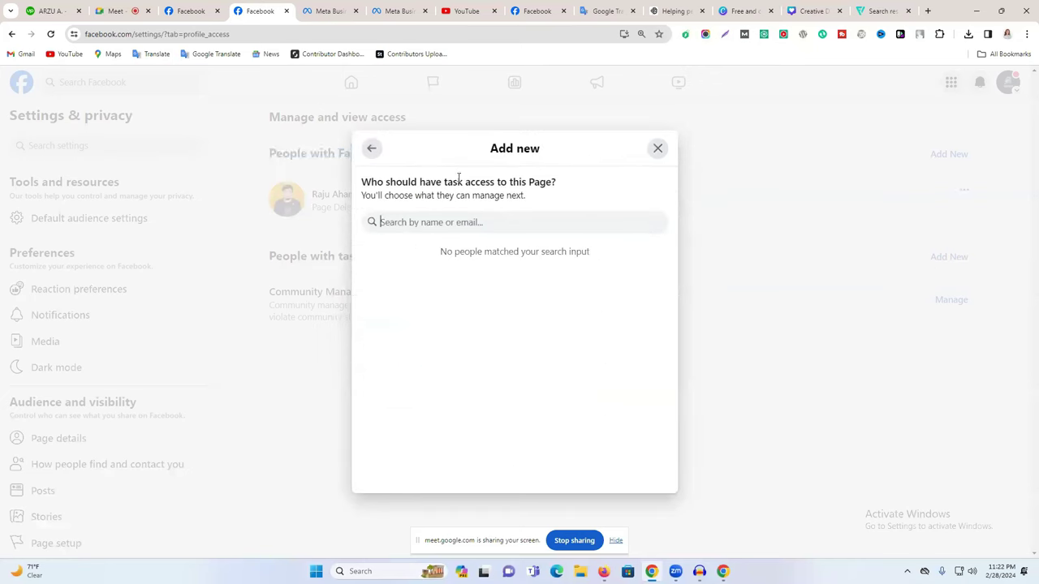
text(freelancer)
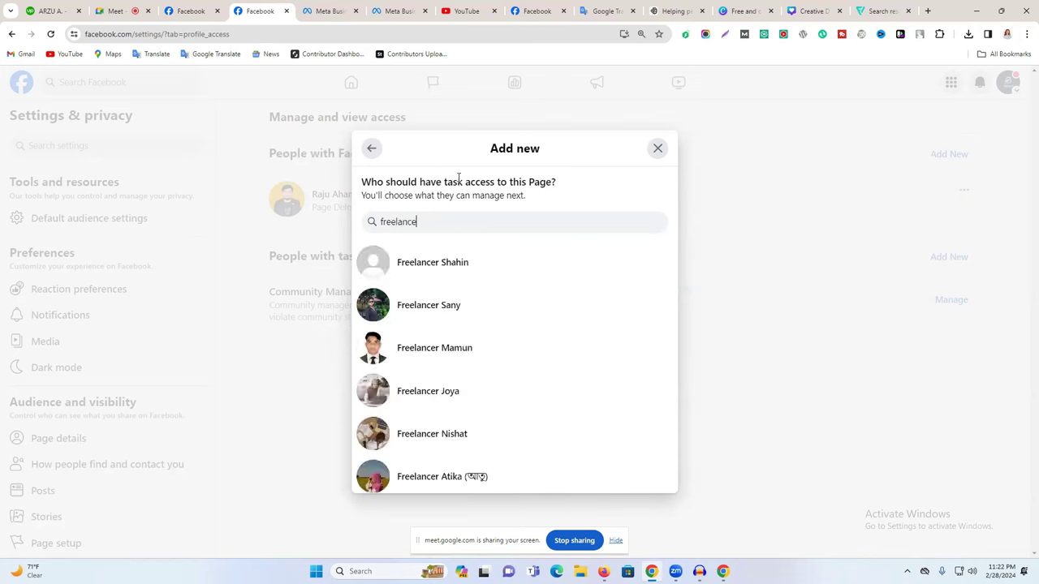
click(473, 323)
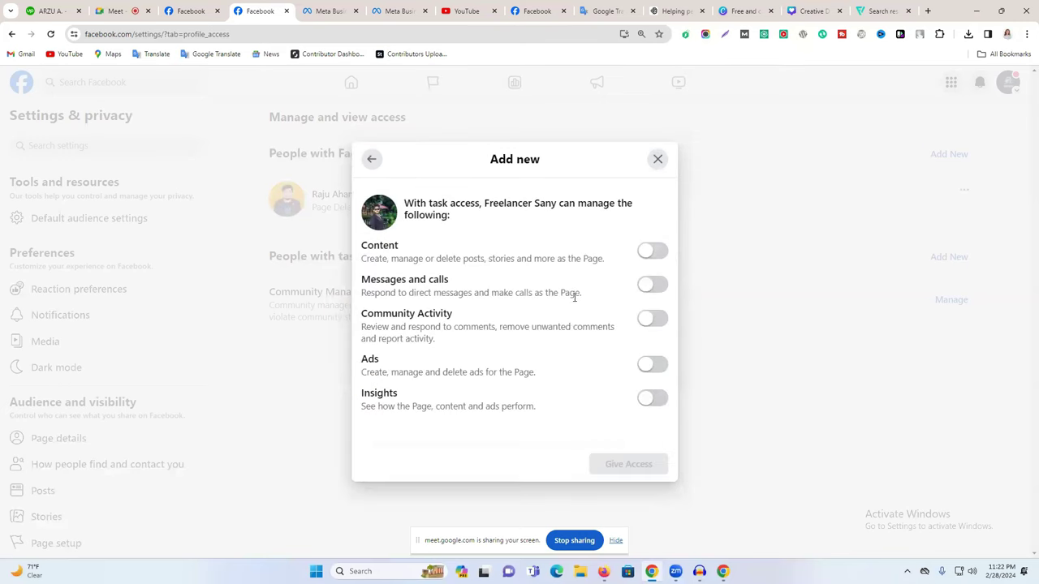
- Allow the chosen person to manage Content, Messages and calls, Community Activity, Ads and Insights
click(649, 254)
click(655, 285)
click(656, 320)
click(656, 364)
click(655, 397)
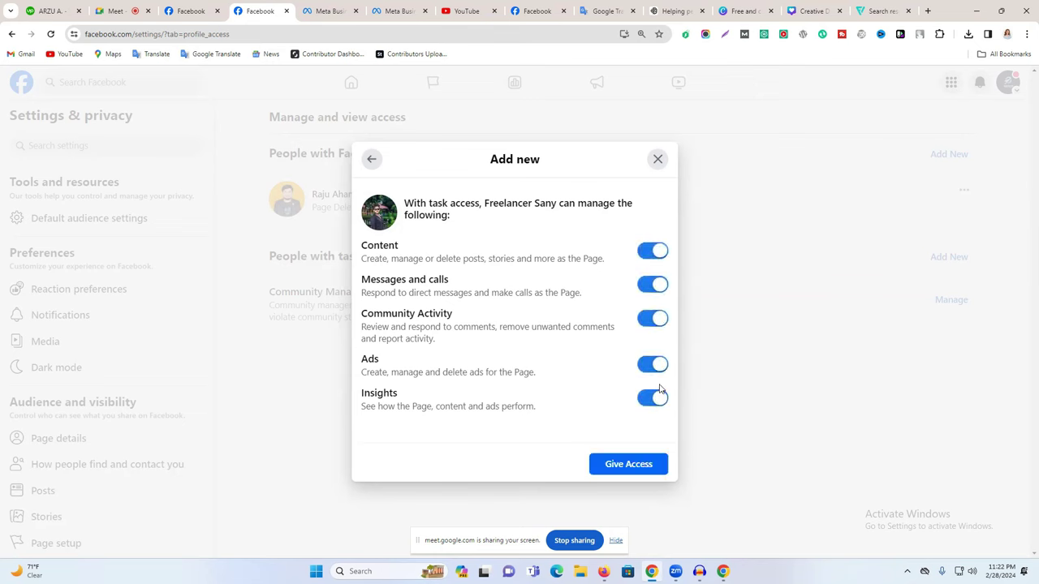
- Give the person task access, filling in the saved Facebook profile password to confirm
click(676, 453)
click(429, 326)
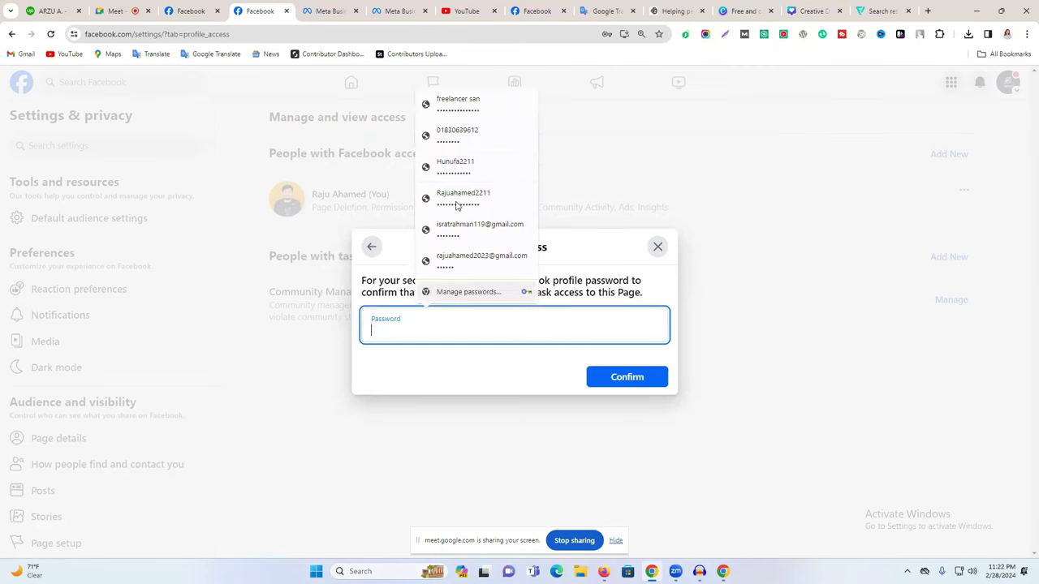
click(475, 127)
click(617, 377)
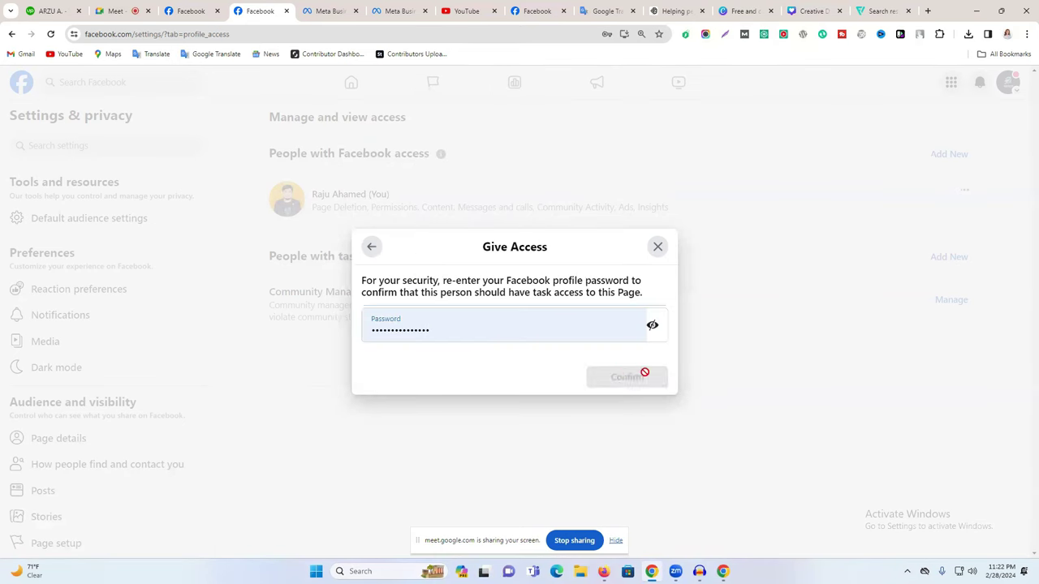
click(599, 197)
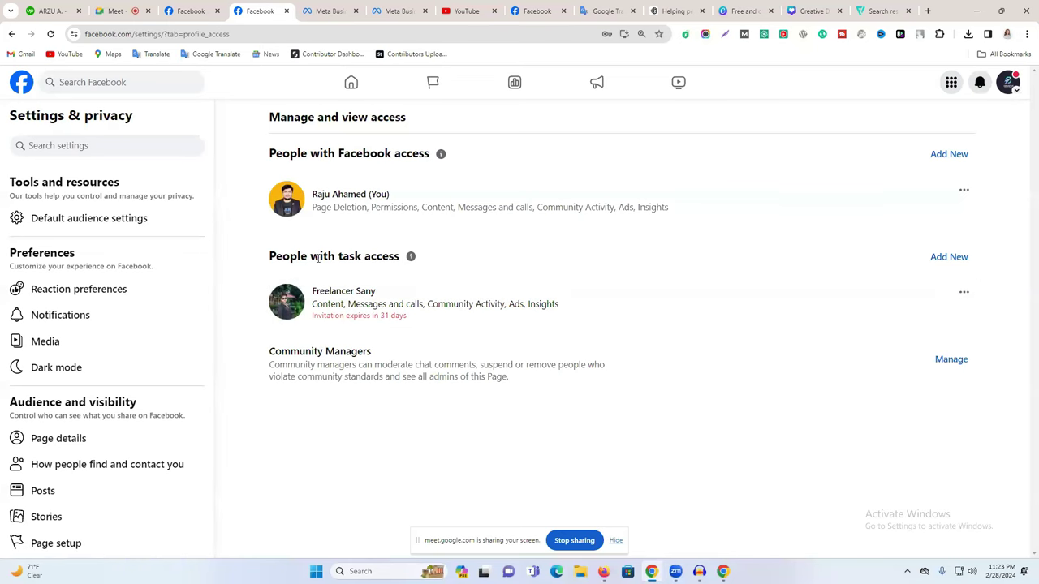
- Cancel the person's pending task access invitation and return to the professional dashboard
click(962, 297)
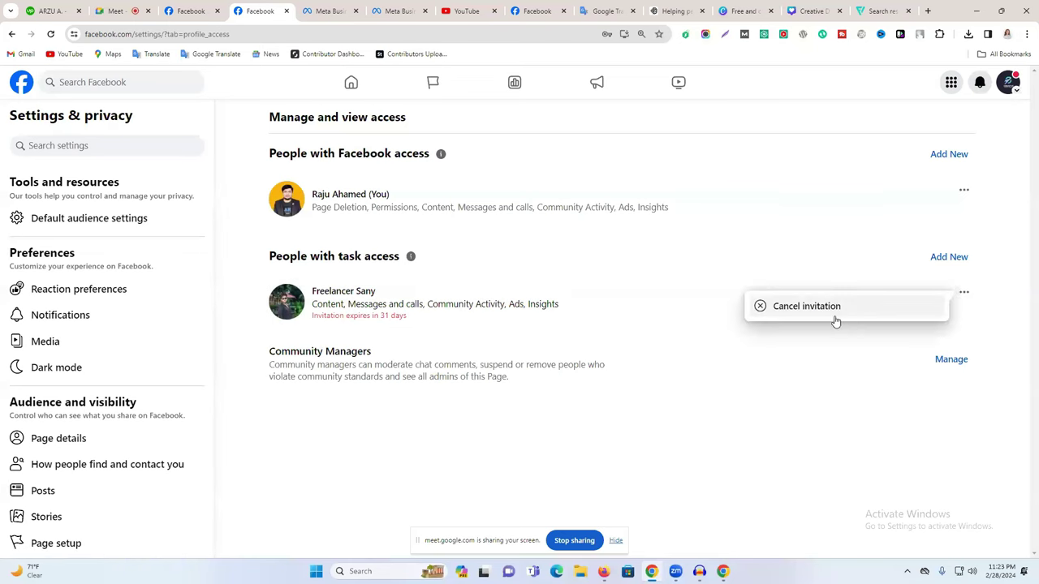
click(791, 312)
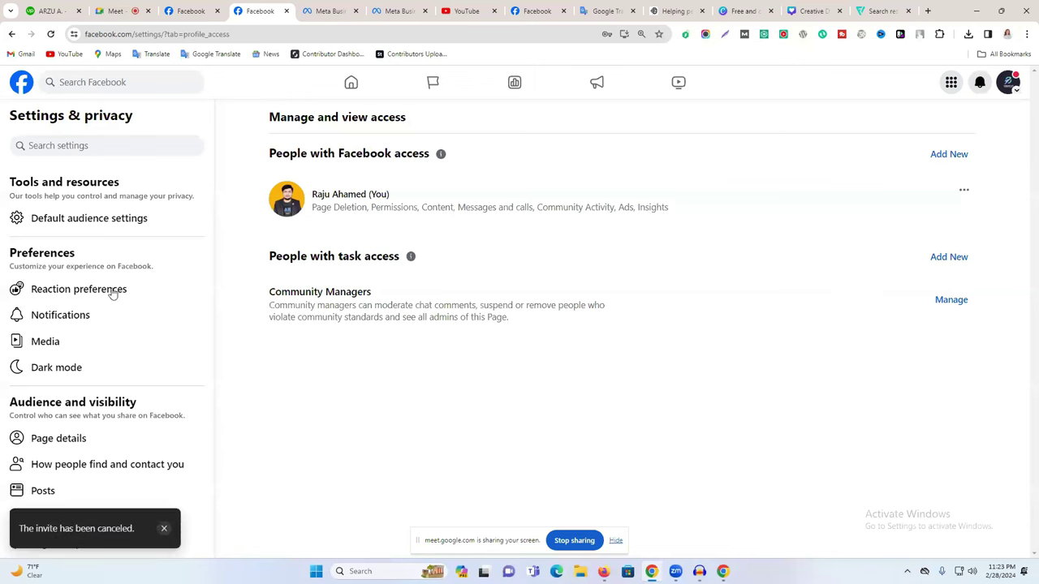
scroll(114, 341, down, 3)
scroll(111, 346, up, 2)
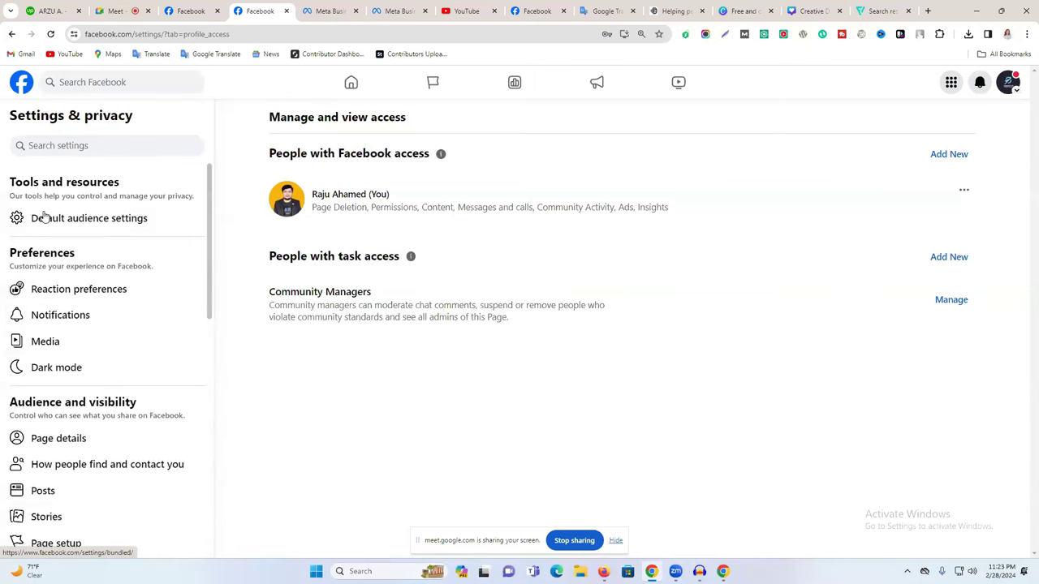
scroll(88, 365, down, 1)
scroll(35, 300, up, 2)
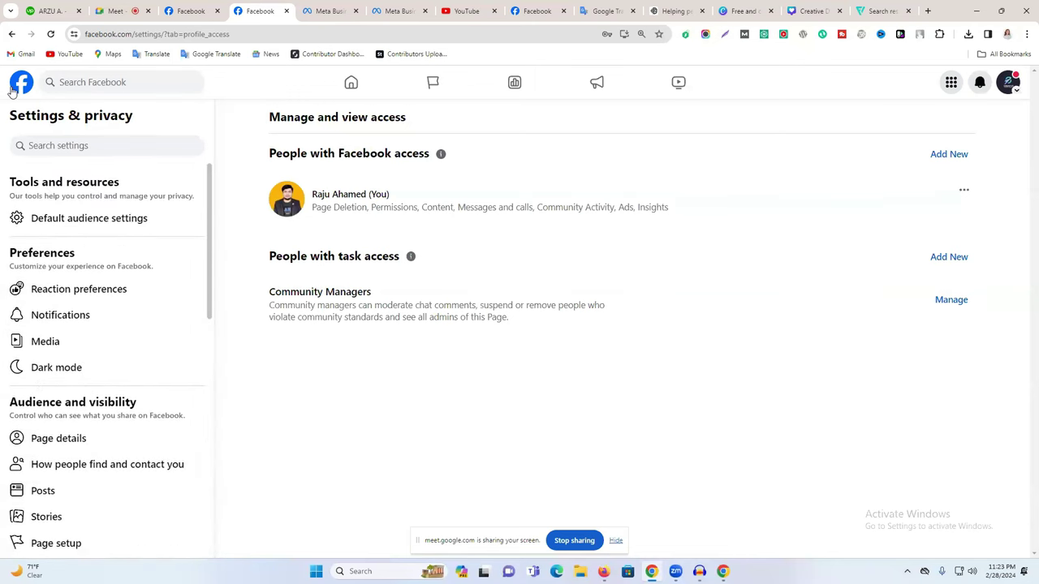
click(11, 35)
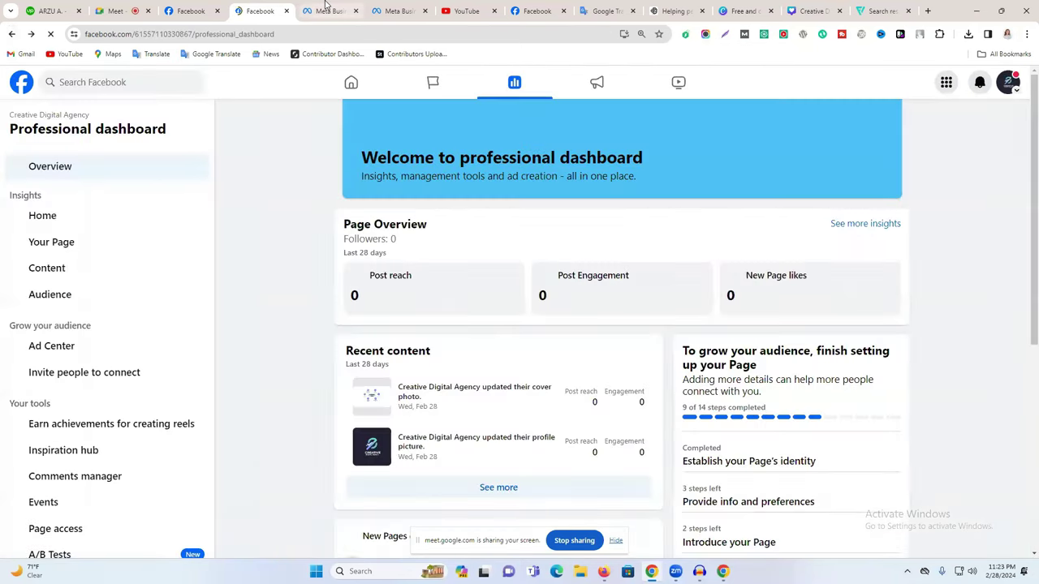
- Close both Meta Business Suite browser tabs and return to the page's professional dashboard
click(333, 11)
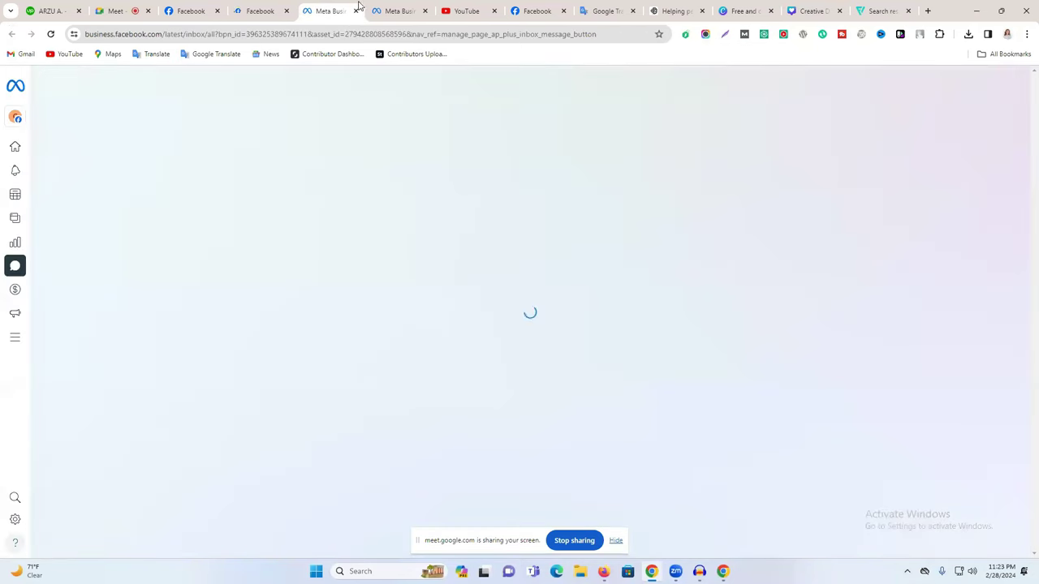
click(355, 11)
click(355, 10)
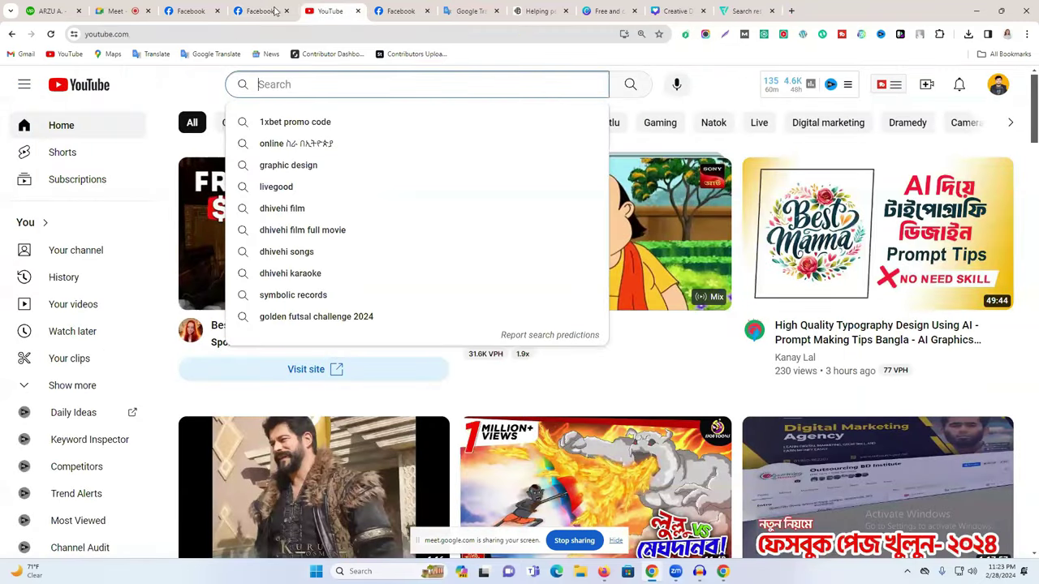
click(275, 10)
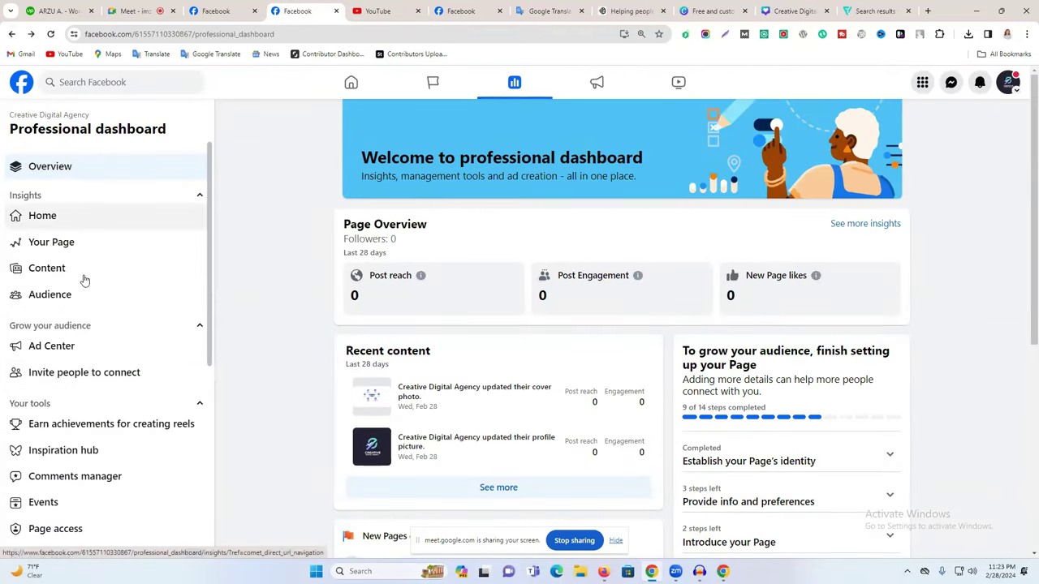
- Examine the Your Page insights for discovery and interactions, and the Content list of recent page updates
click(82, 241)
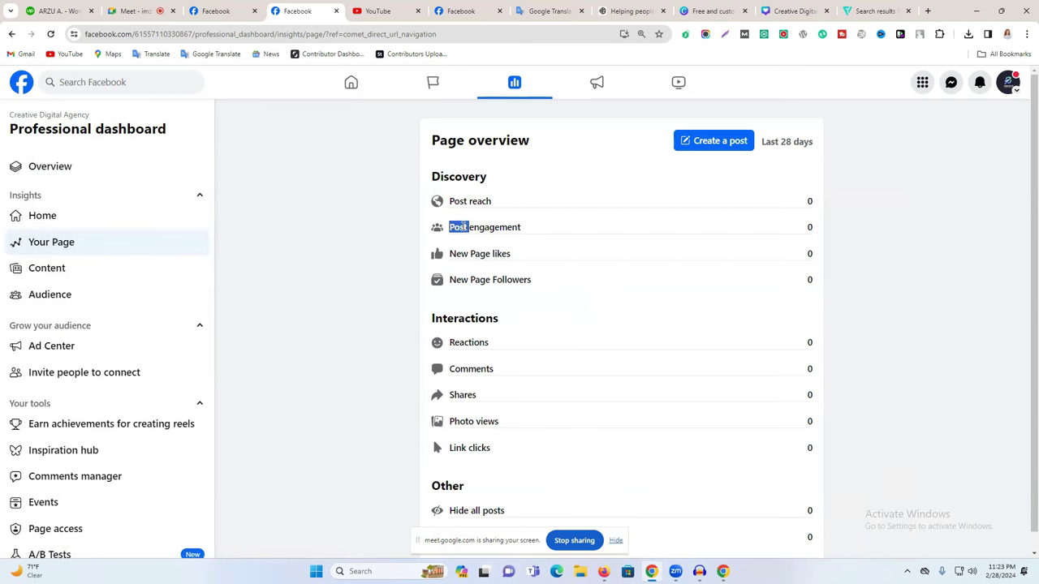
scroll(487, 304, down, 1)
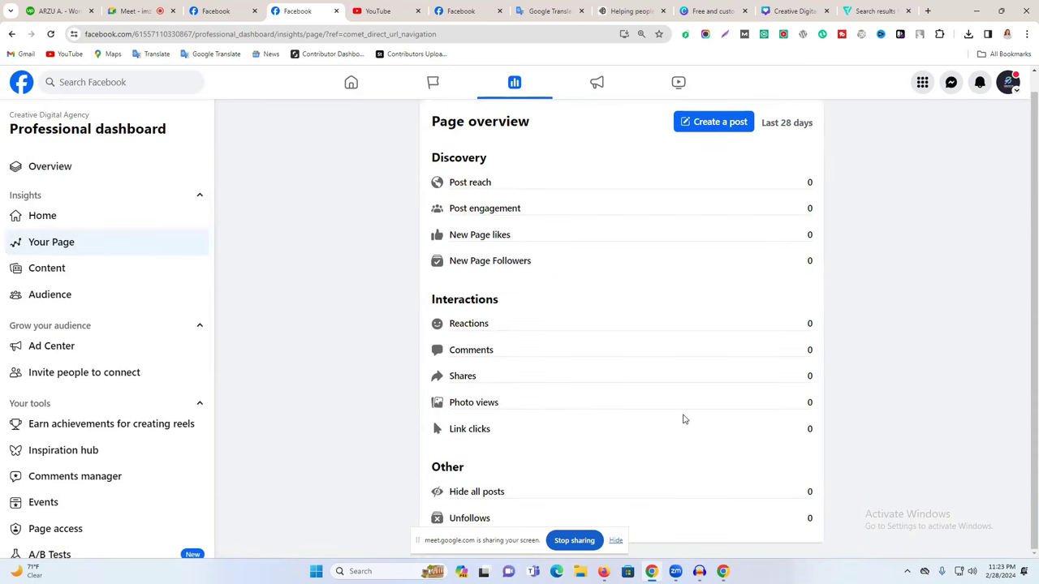
click(122, 275)
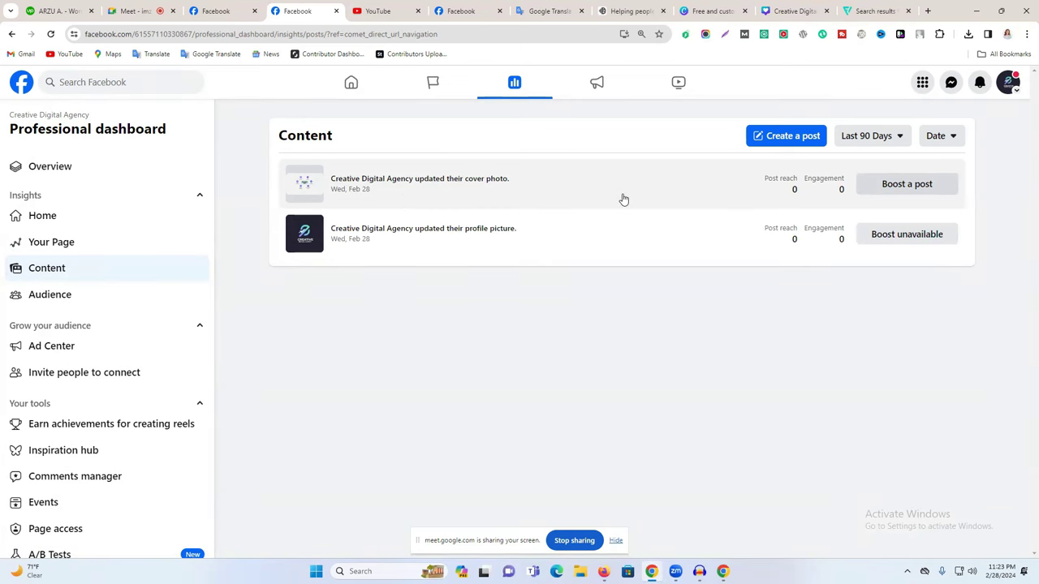
drag(297, 135, 413, 135)
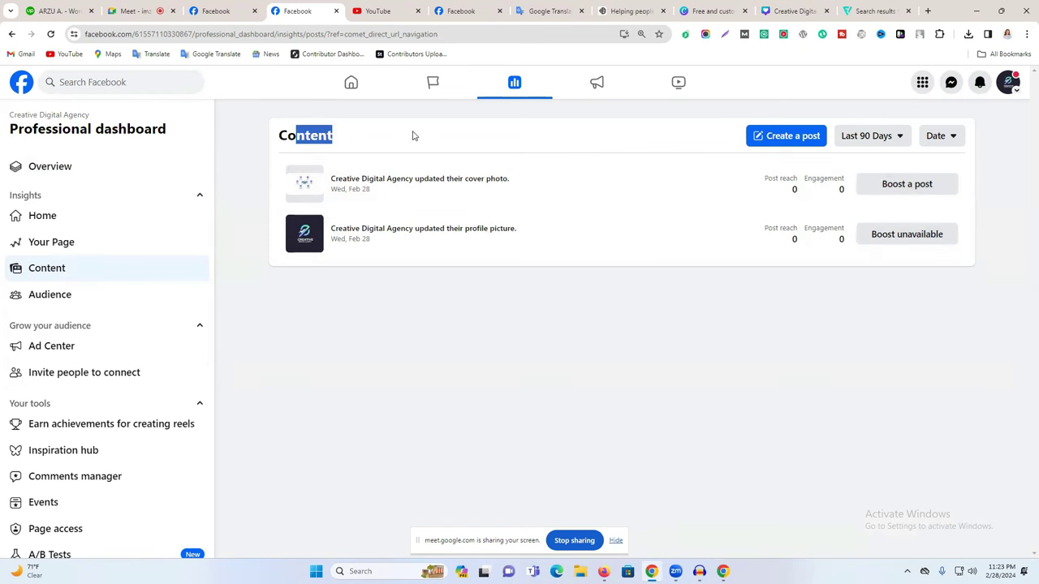
- View the Audience insights and examine the Ad Center's recent ads and advertising tools
click(60, 299)
click(86, 356)
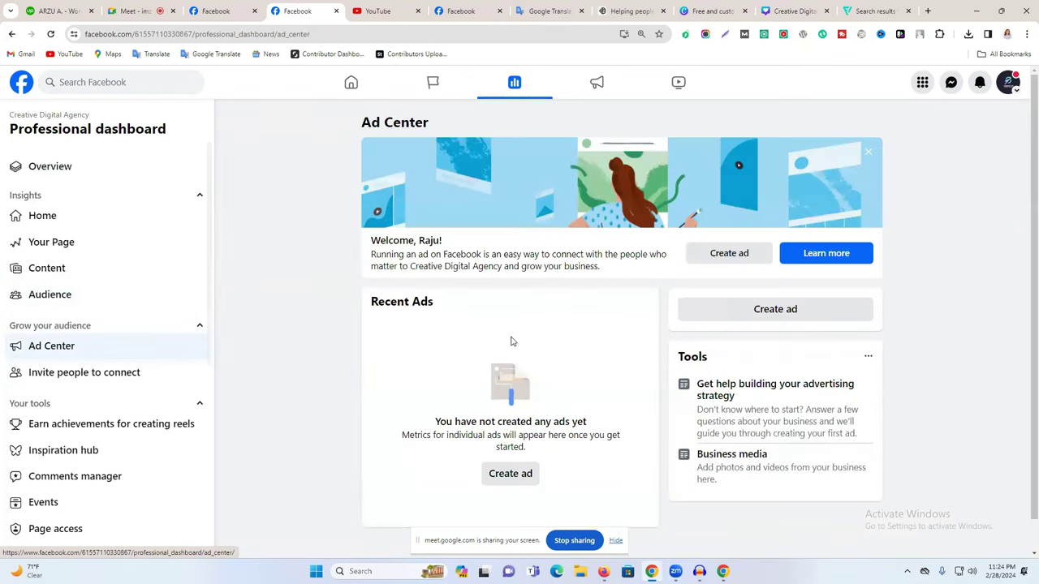
scroll(510, 340, down, 1)
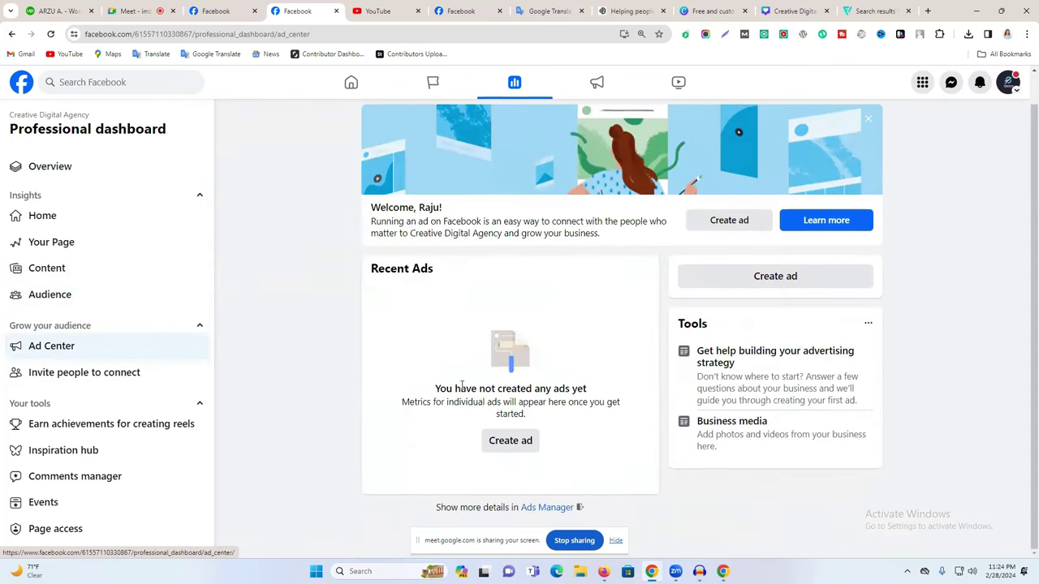
- Open the page's Events tool in a separate browser tab and switch to it
scroll(118, 389, down, 2)
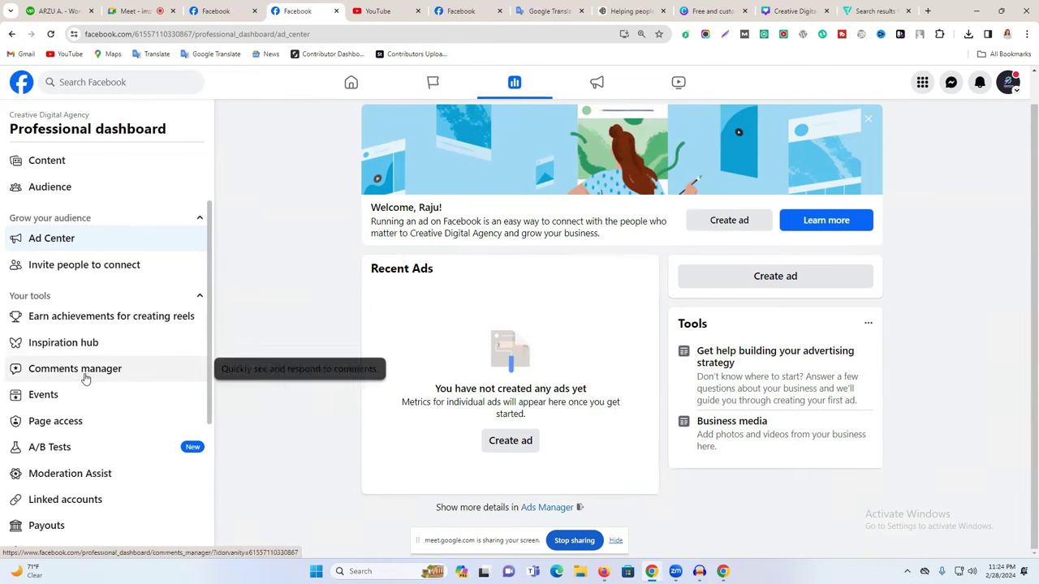
scroll(94, 379, down, 1)
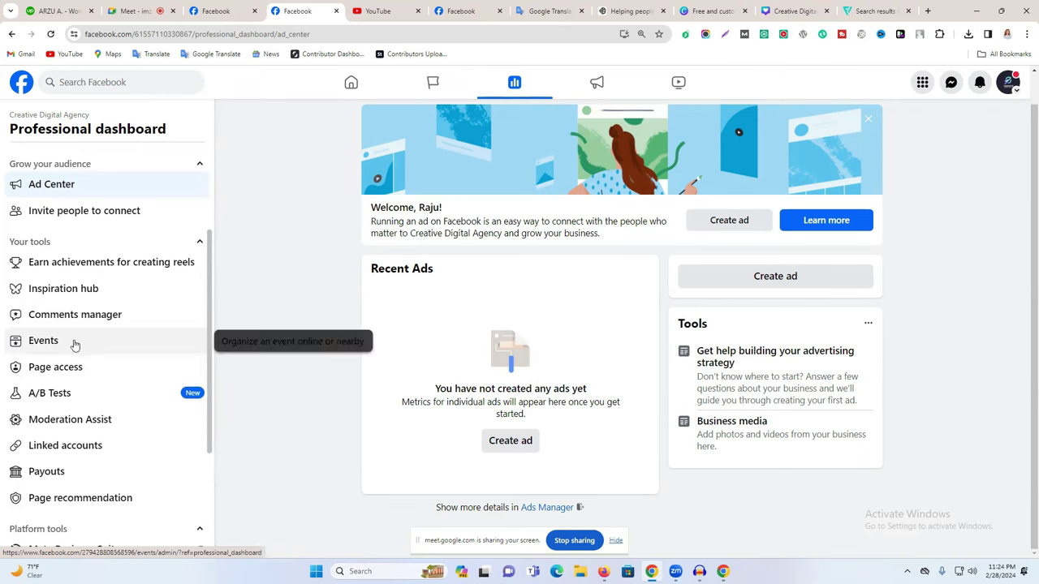
right_click(74, 345)
click(117, 351)
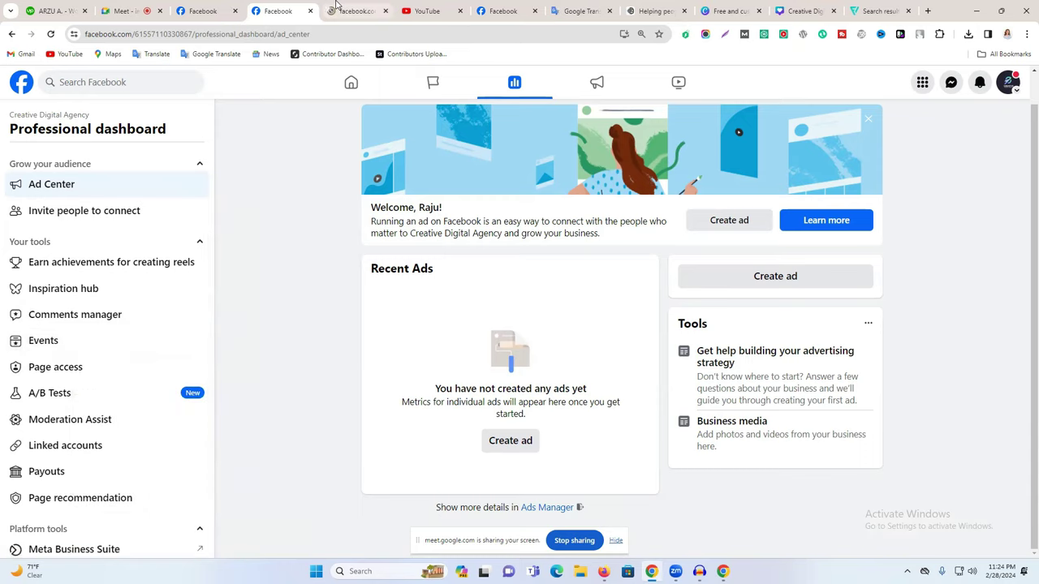
click(336, 8)
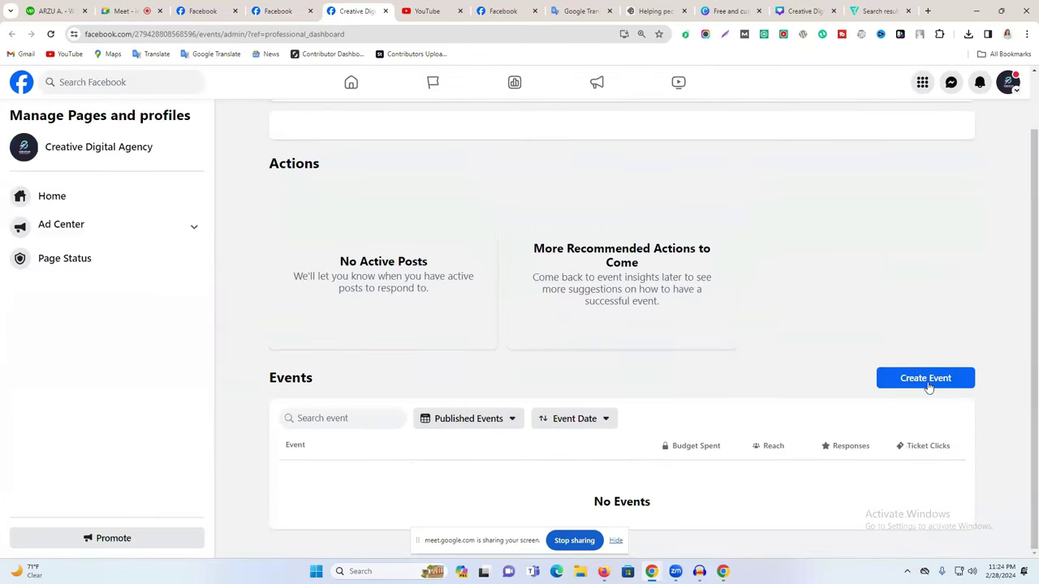
- Open the Create event form, examine its fields and additional options, and leave it without creating an event
click(928, 381)
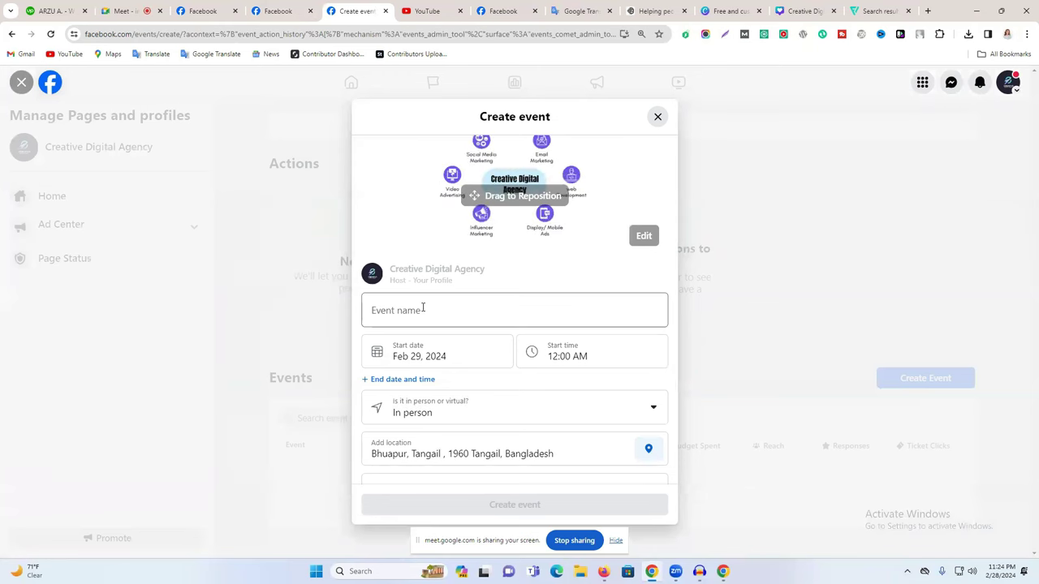
scroll(428, 313, down, 2)
scroll(460, 329, down, 2)
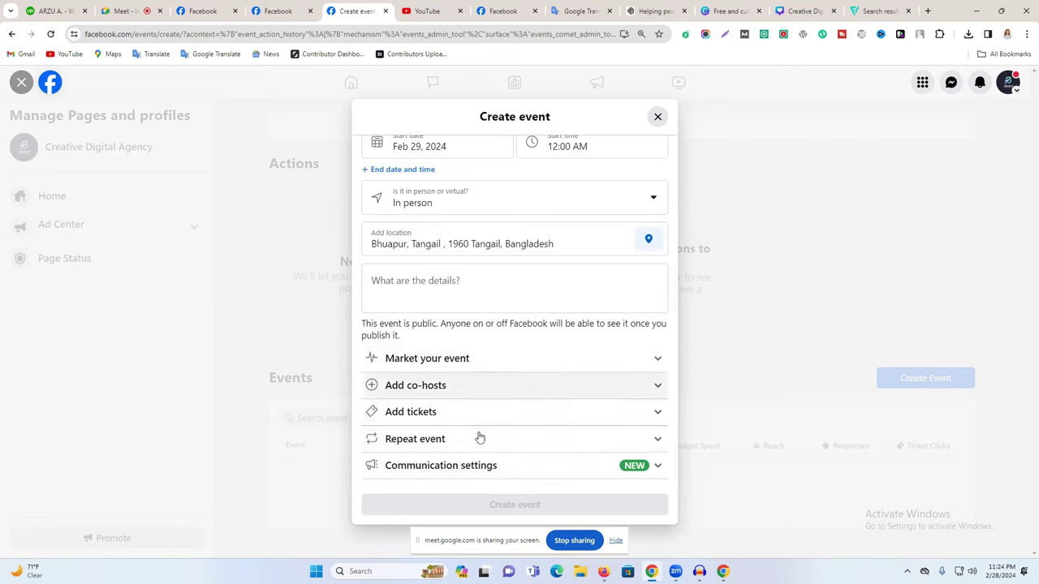
click(657, 117)
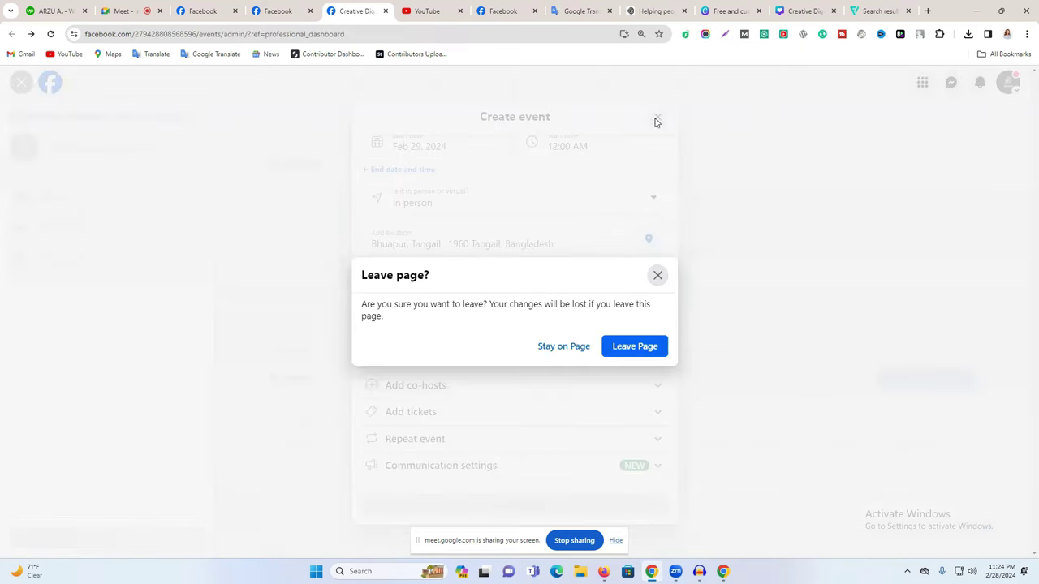
click(623, 360)
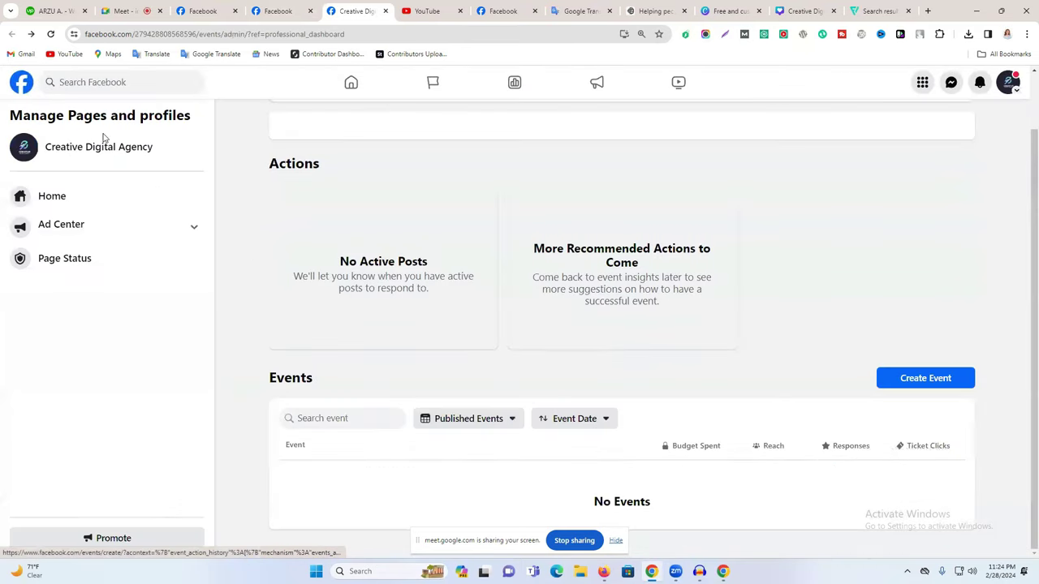
- Return to the professional dashboard and open the Linked accounts settings for connecting Instagram
click(276, 10)
scroll(139, 431, down, 1)
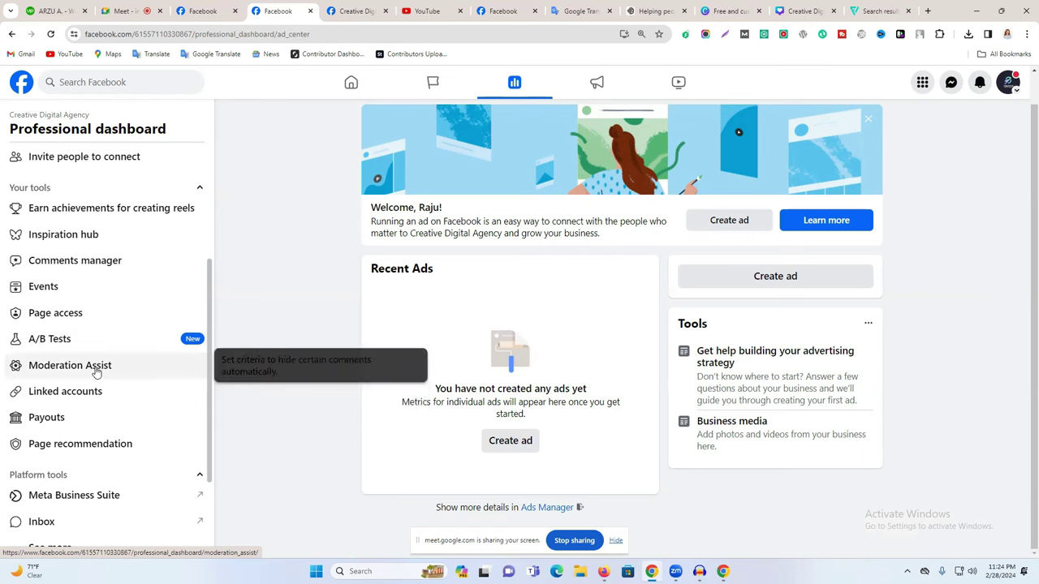
scroll(89, 367, down, 1)
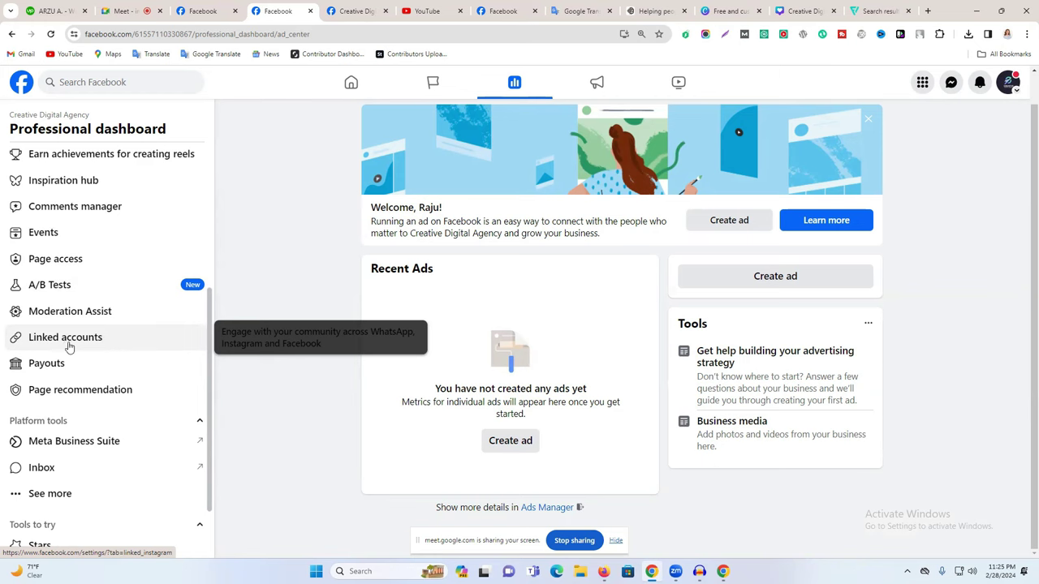
click(87, 342)
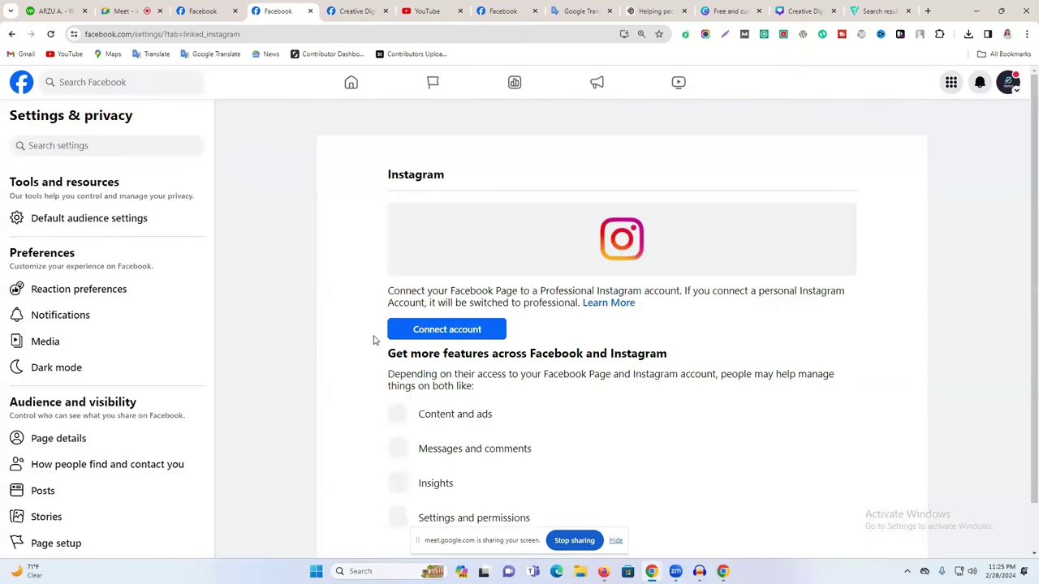
- Examine the Instagram connection options and the Settings & privacy categories, and return to the professional dashboard
scroll(488, 354, down, 1)
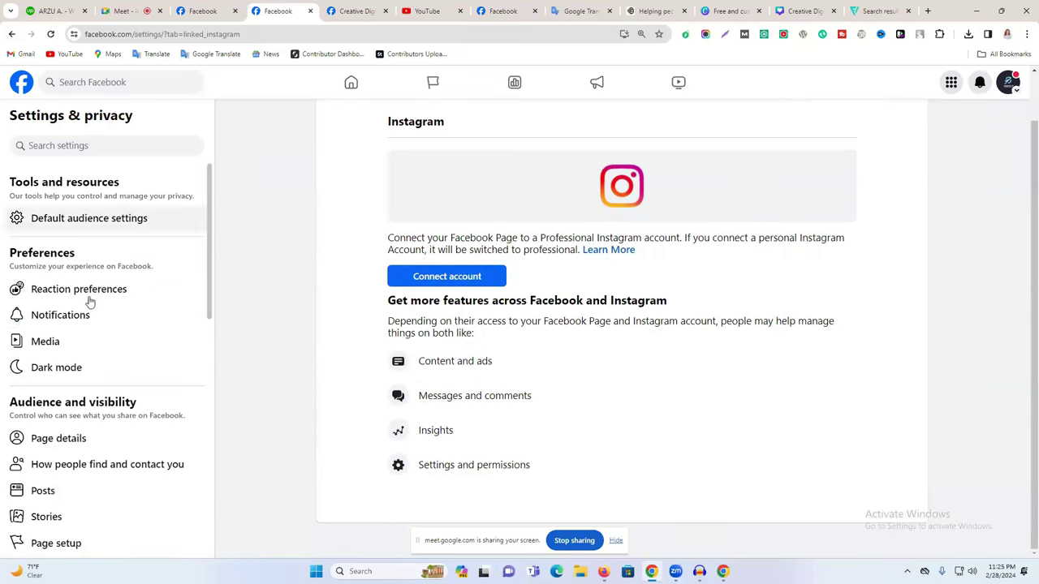
scroll(98, 341, down, 3)
scroll(499, 365, up, 1)
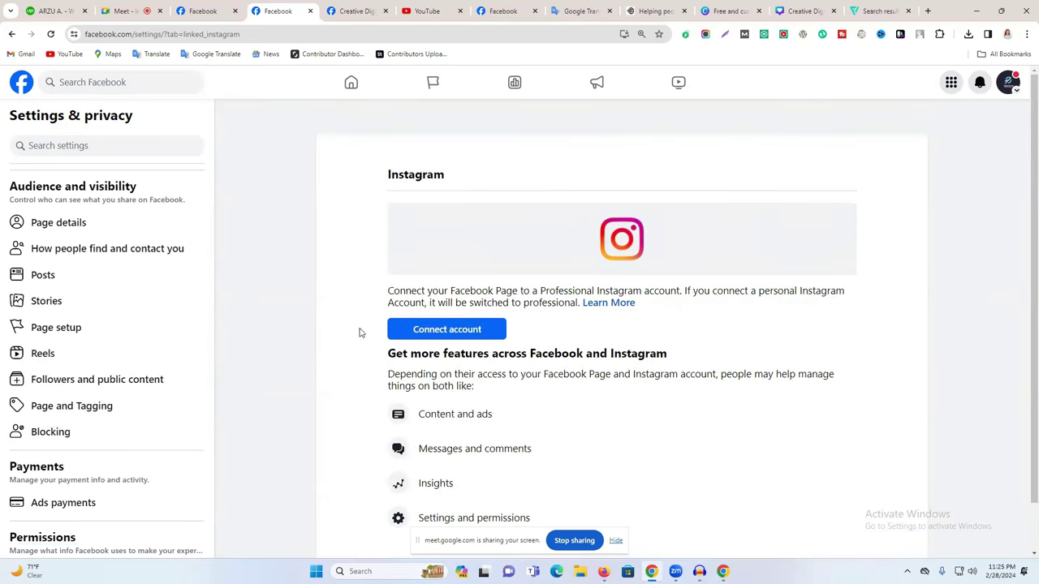
scroll(126, 353, down, 2)
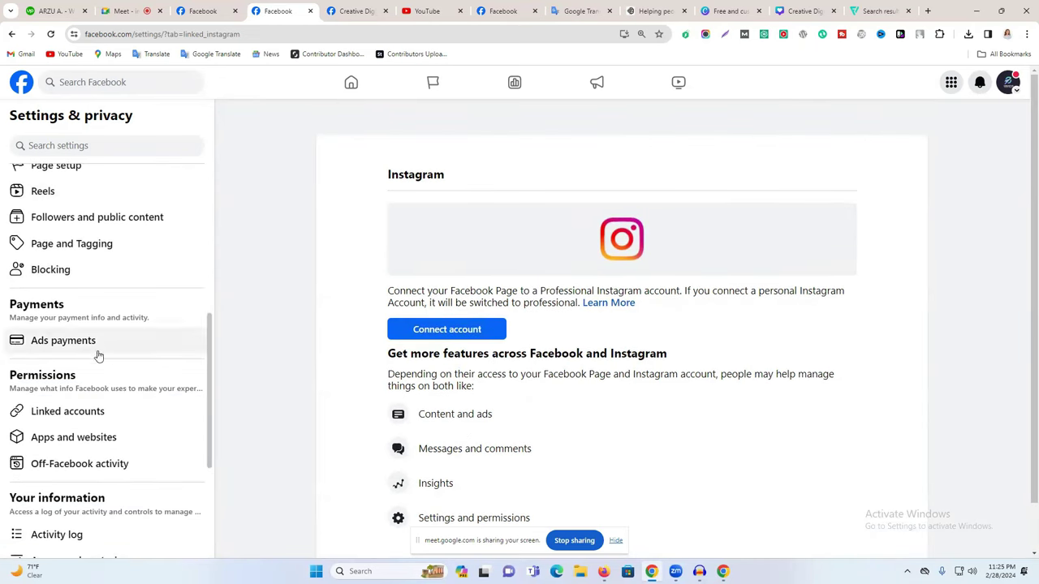
scroll(130, 422, down, 3)
scroll(116, 412, up, 7)
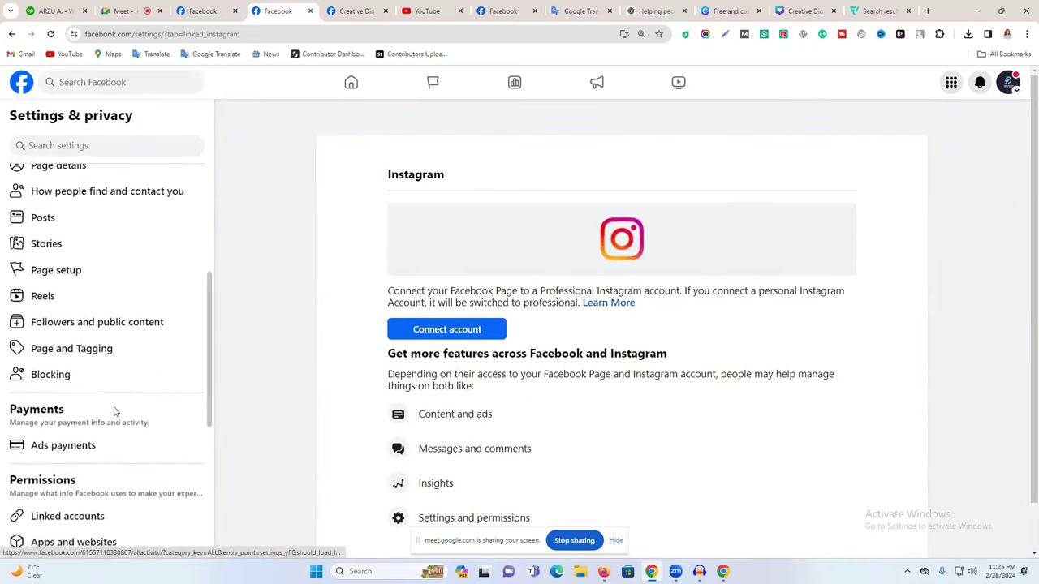
click(12, 33)
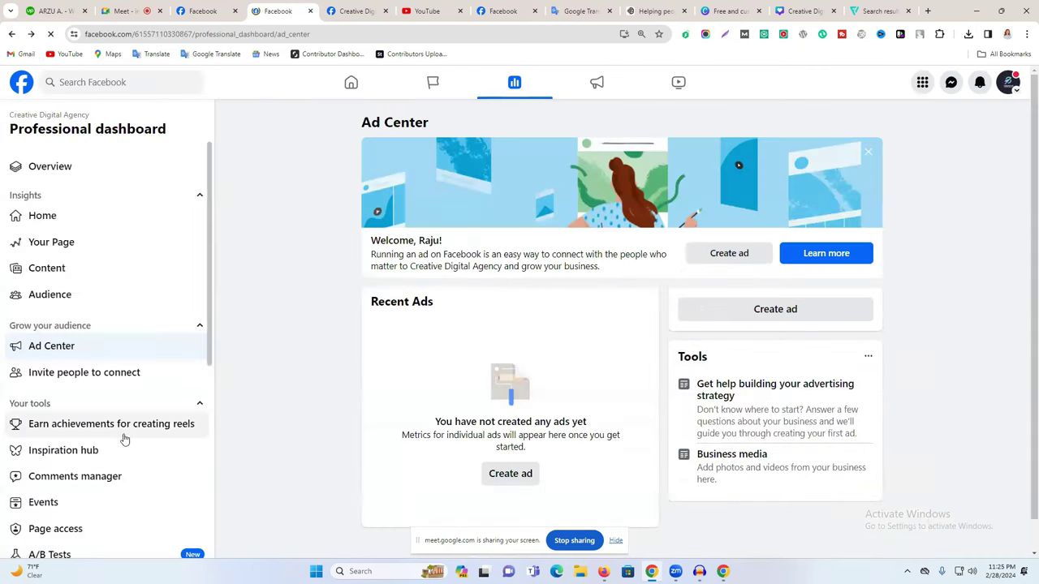
- Open the Page recommendation tool from the dashboard and read the explanation of the page's recommendation status
scroll(122, 433, down, 2)
scroll(105, 417, down, 1)
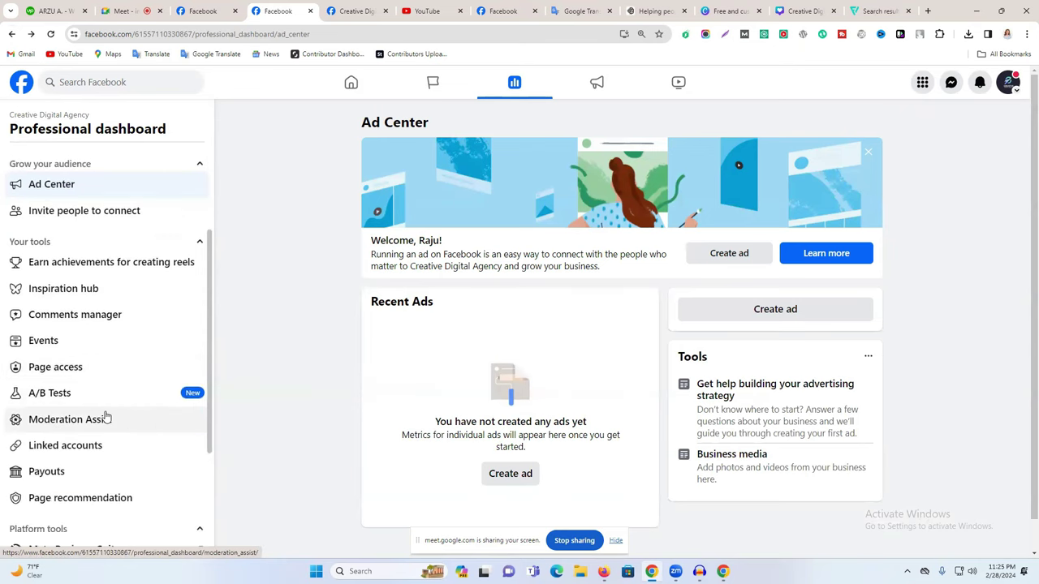
scroll(102, 477, down, 1)
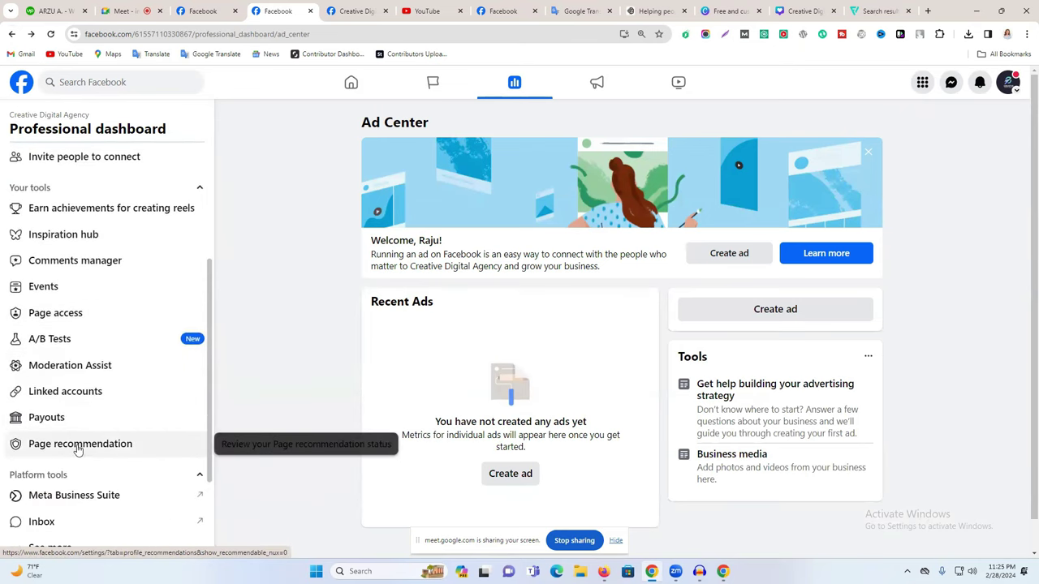
click(79, 445)
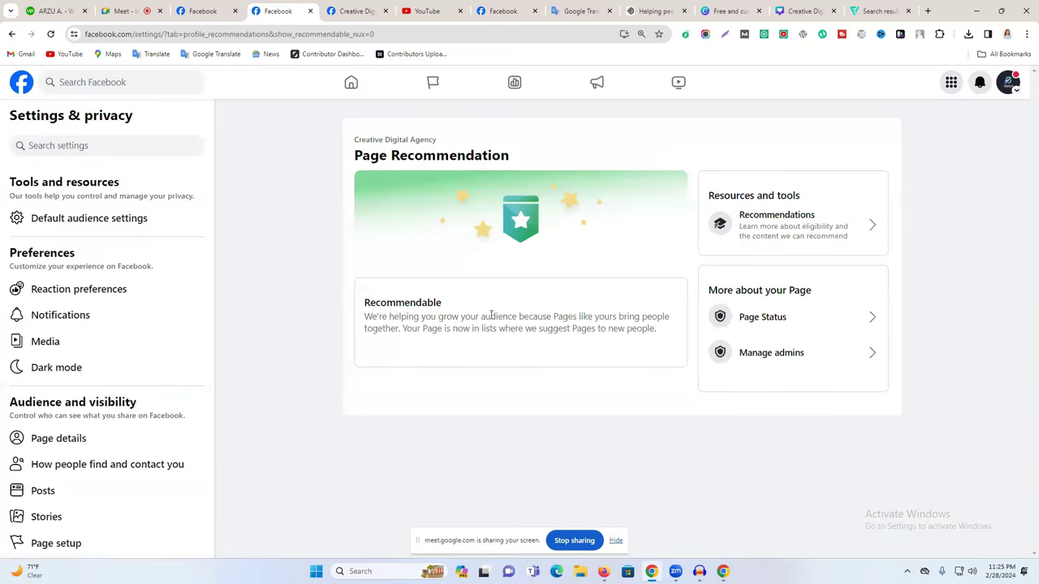
triple_click(375, 317)
double_click(406, 303)
triple_click(410, 316)
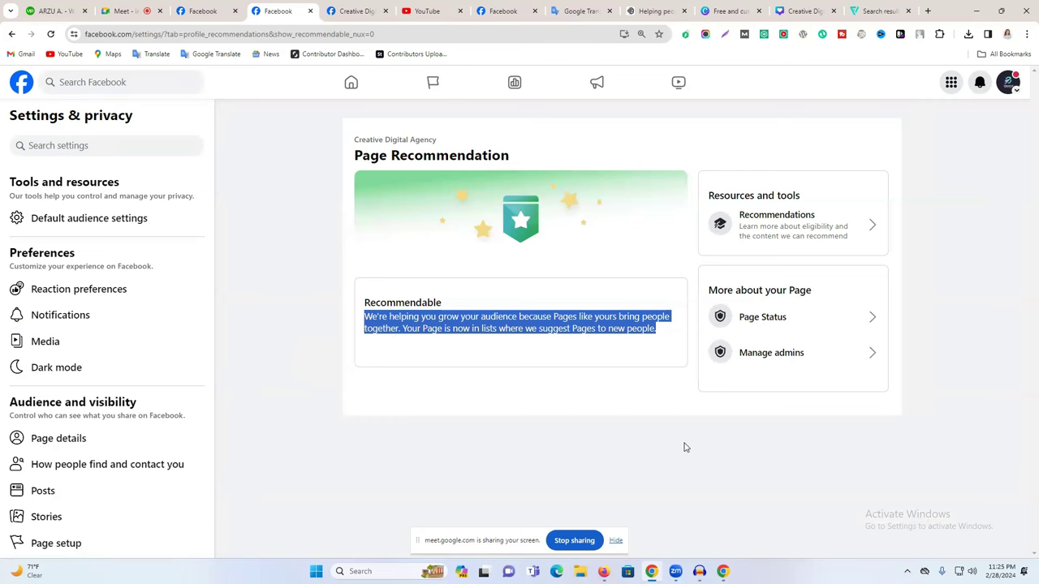
- Review the Page Status details for issues and restrictions, and return to the platform tools in the professional dashboard
click(836, 318)
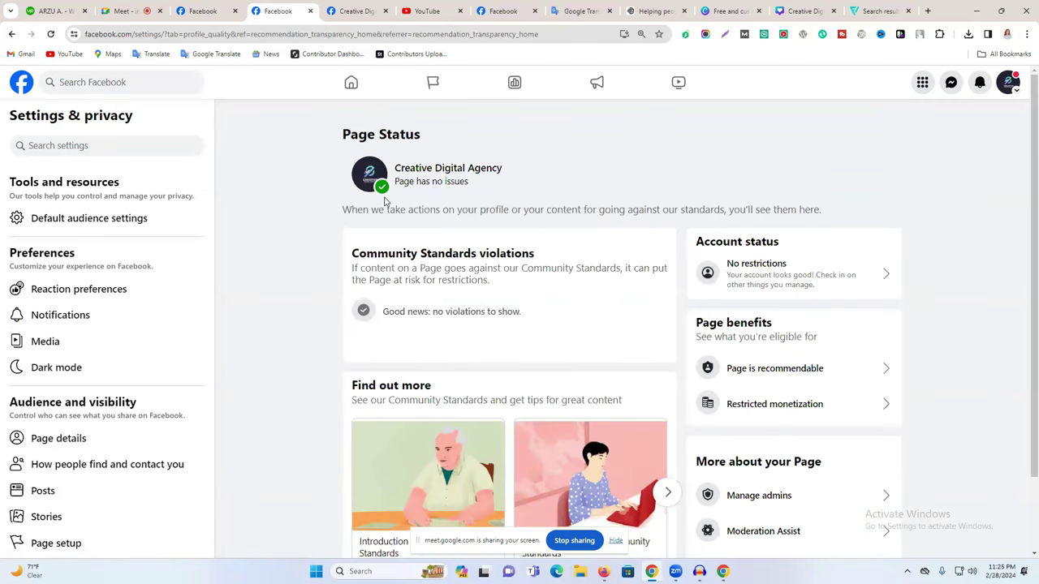
drag(387, 202, 854, 197)
drag(438, 192, 767, 188)
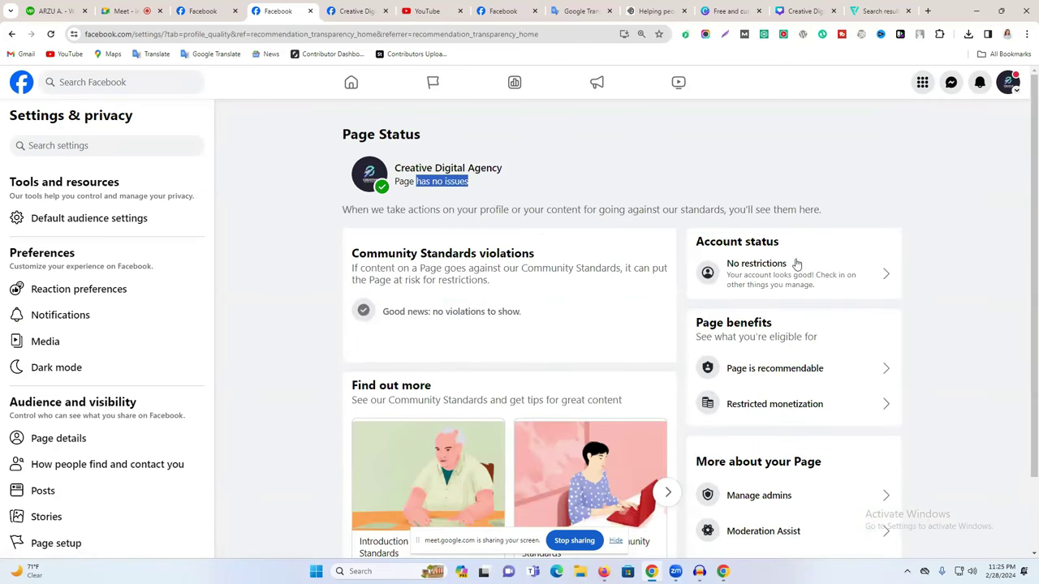
scroll(797, 284, down, 2)
click(10, 34)
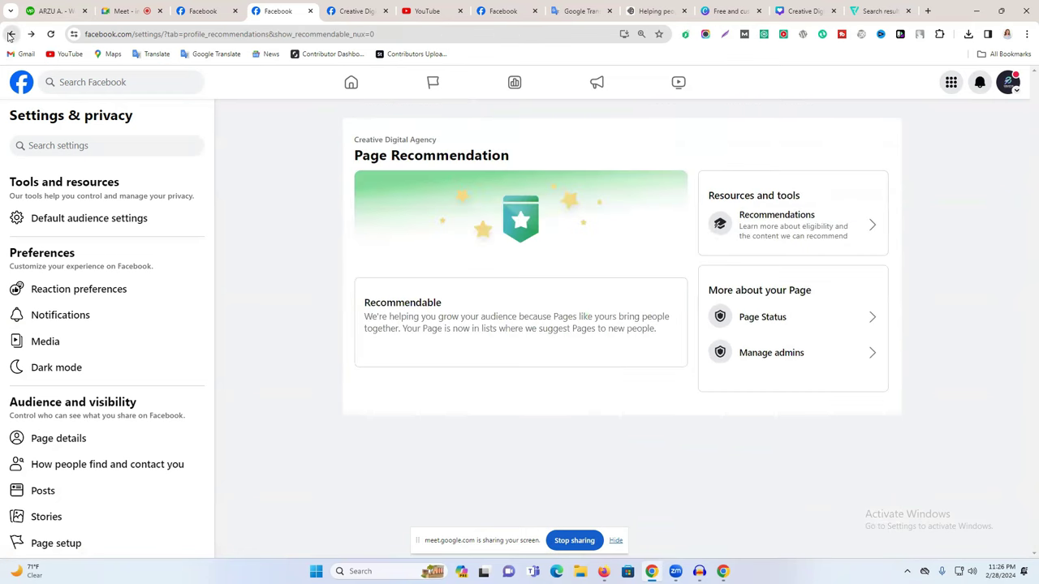
click(11, 34)
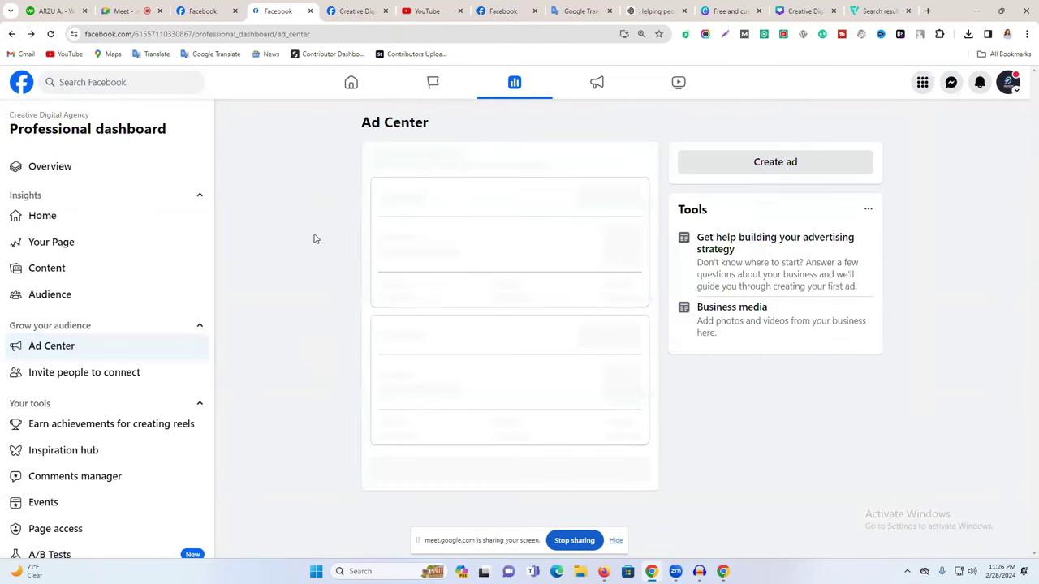
scroll(38, 414, down, 5)
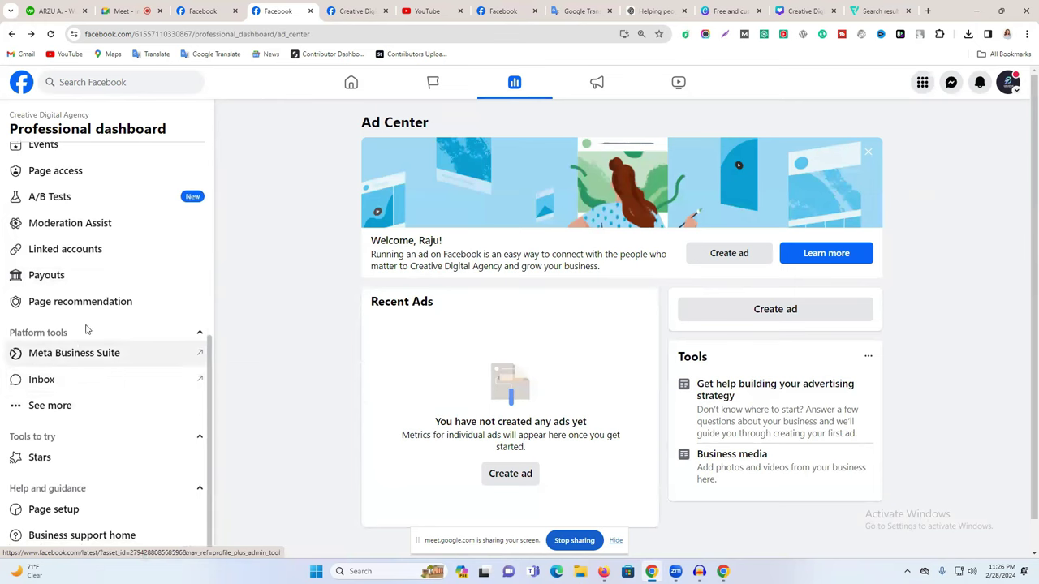
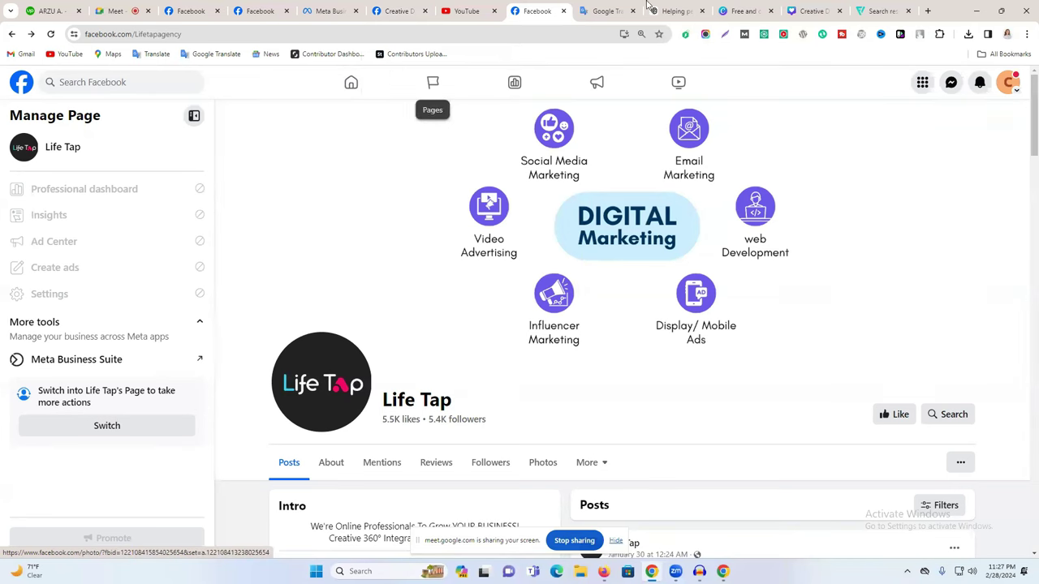
- Look over the Life Tap Facebook page in its browser tab
key(ctrl+Tab)
key(ctrl+shift+Tab)
scroll(487, 325, down, 5)
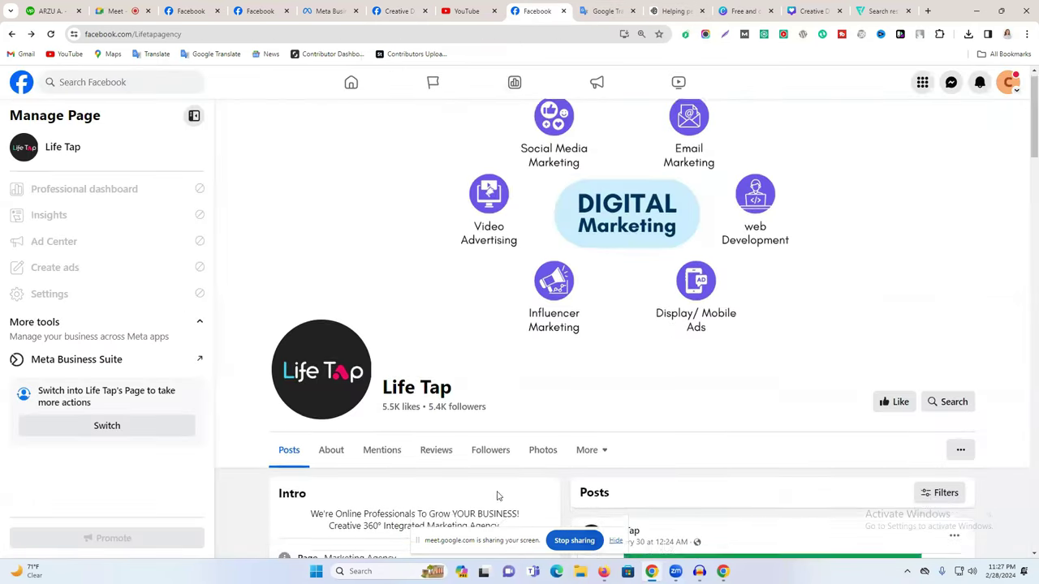
scroll(538, 422, up, 3)
- Return to the dashboard's browser tab, open the Creative Digital Agency page's profile and examine its intro, posting options and posts
click(267, 11)
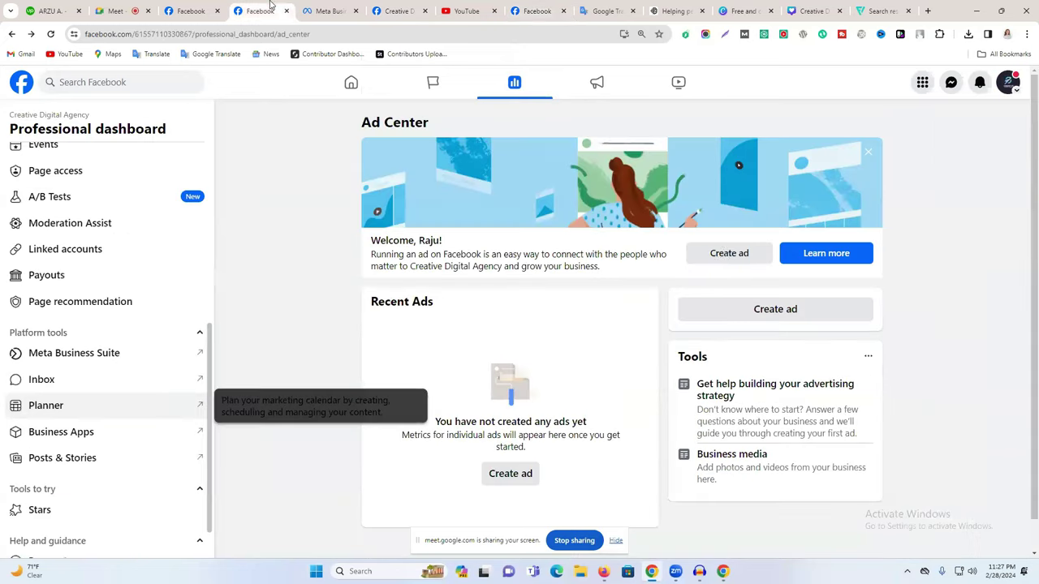
click(345, 81)
click(1006, 83)
click(857, 143)
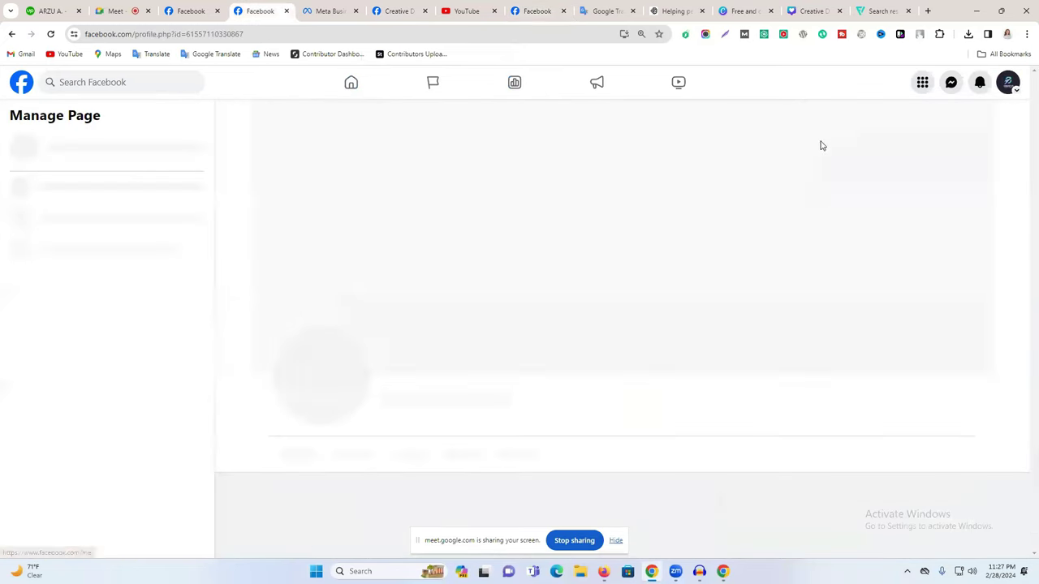
scroll(633, 282, down, 3)
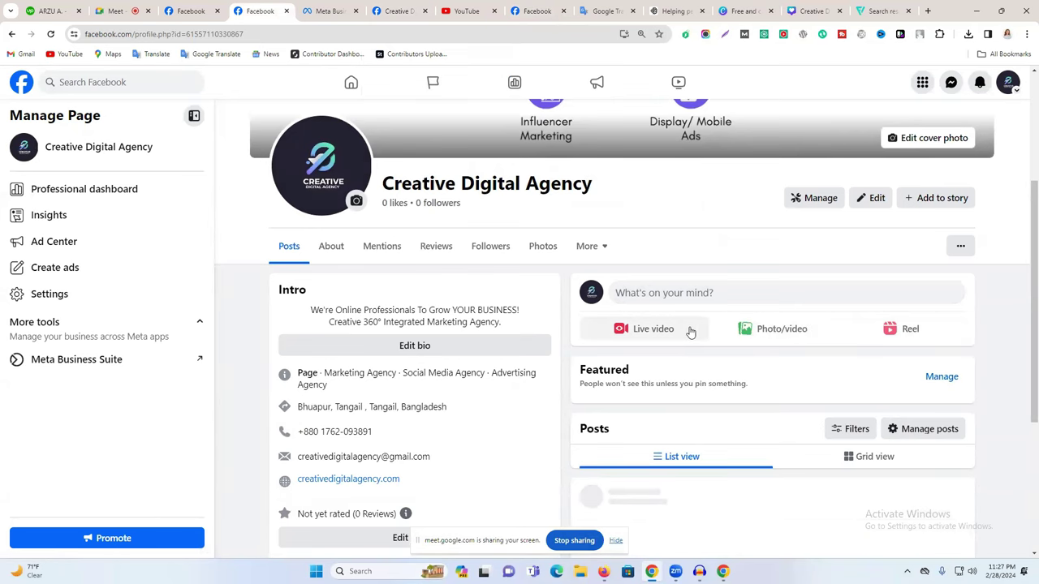
scroll(703, 331, down, 3)
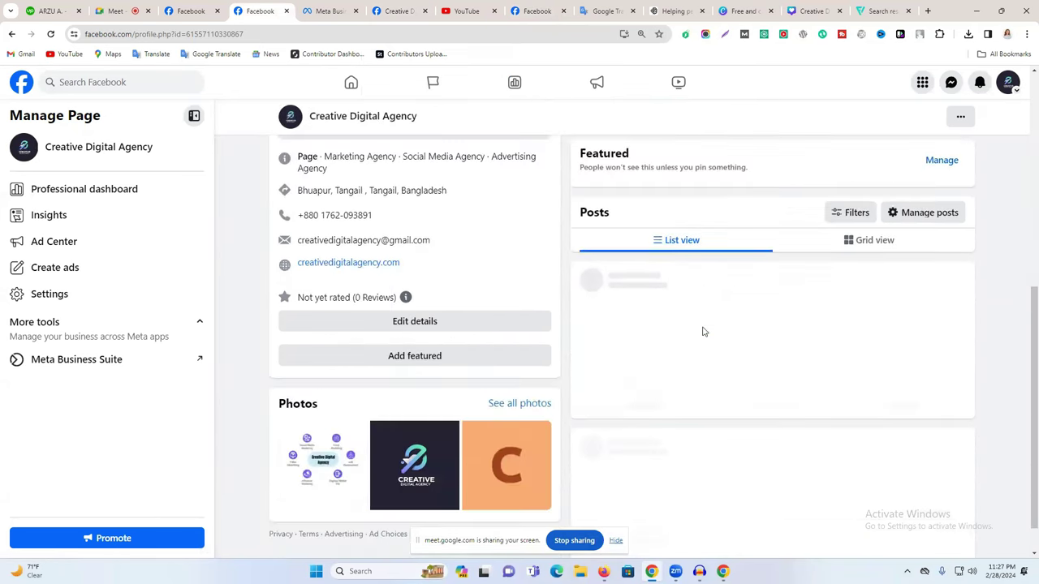
scroll(704, 331, up, 2)
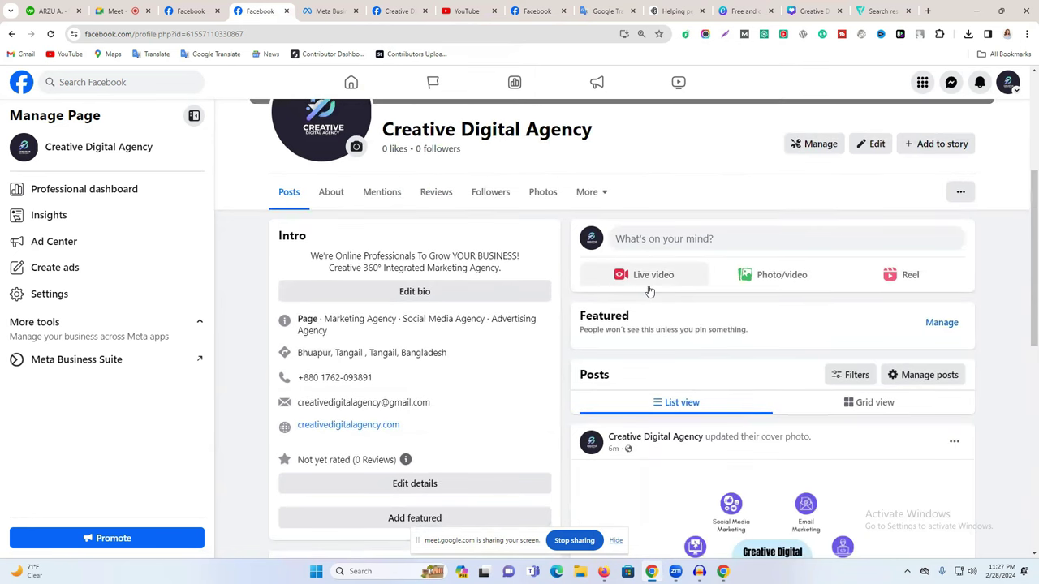
scroll(653, 271, up, 1)
scroll(665, 264, down, 3)
scroll(683, 253, up, 2)
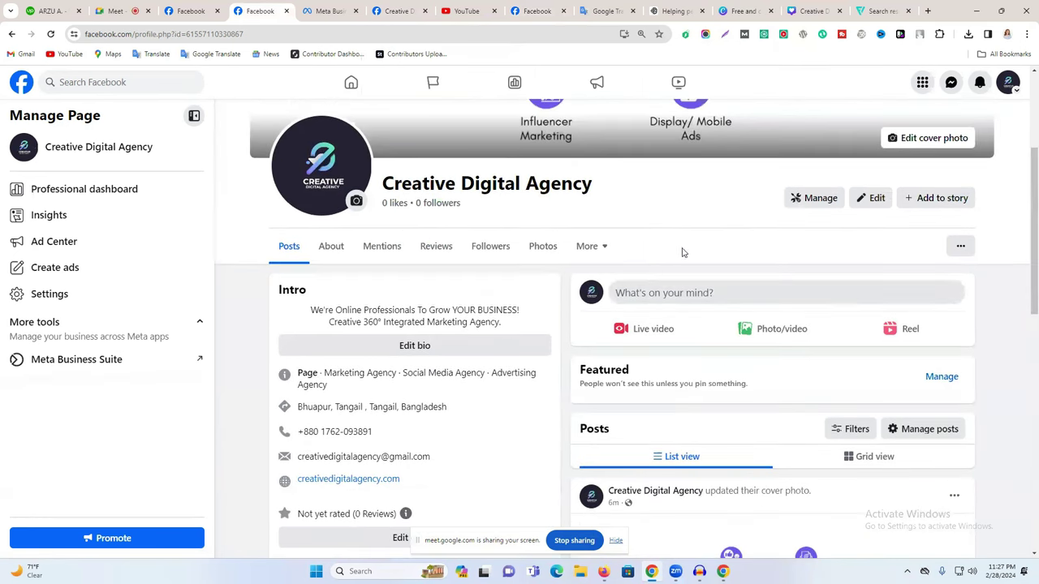
- Search Google for "creator studio" in a new browser tab and open Facebook's Creator Studio result
click(927, 10)
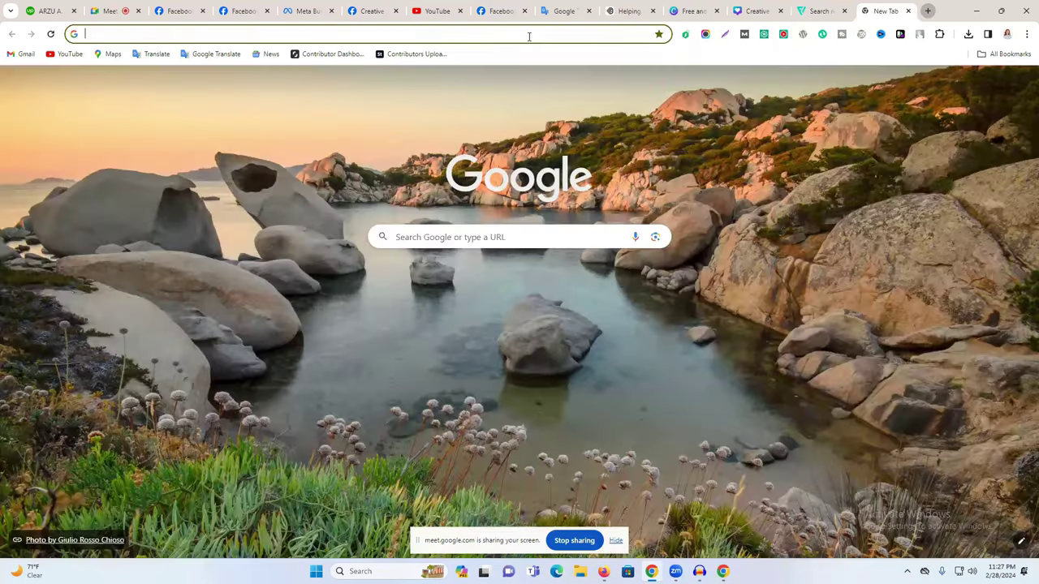
text(creator studio)
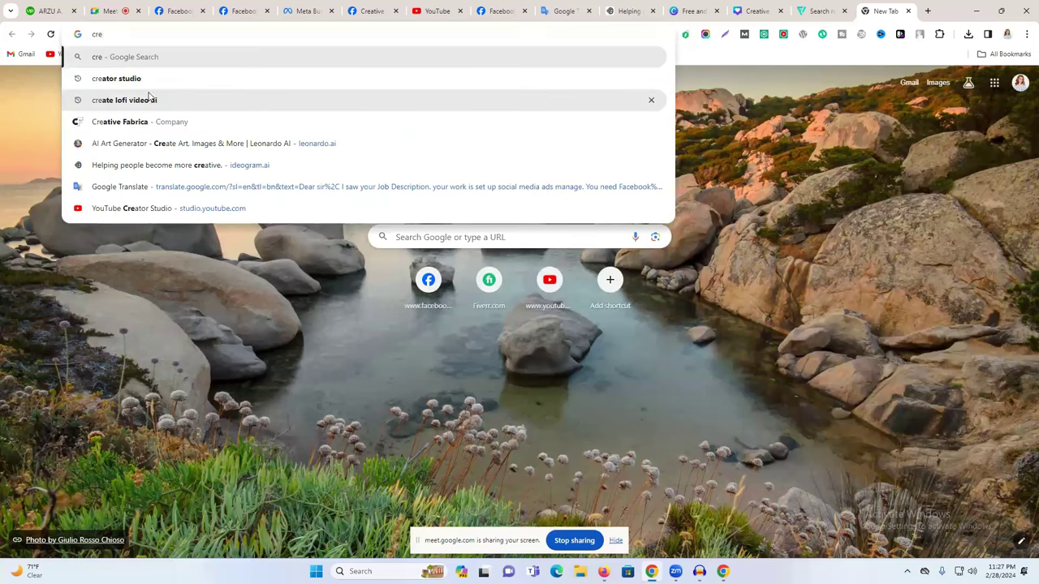
key(Return)
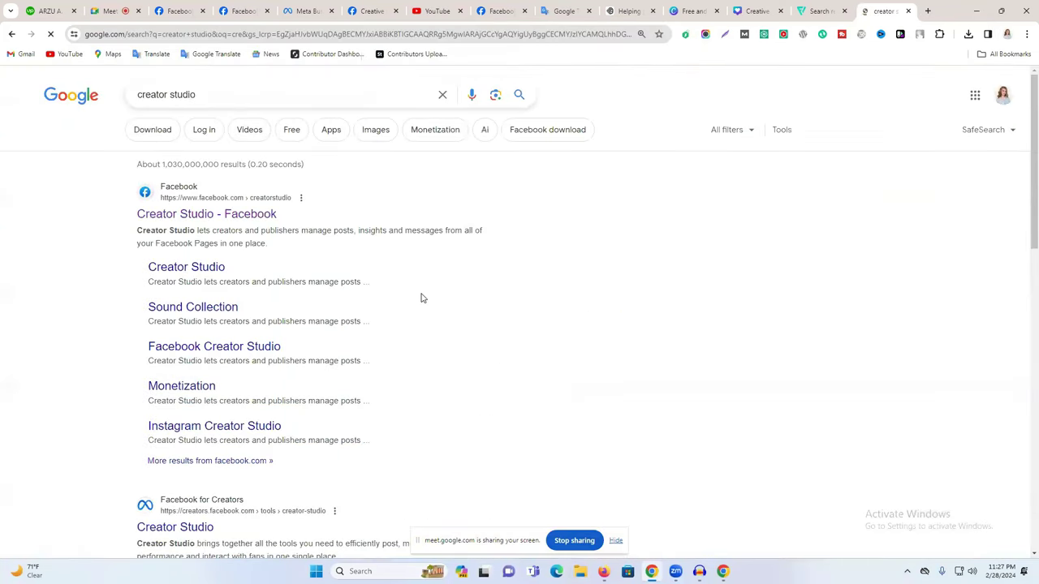
scroll(419, 297, down, 2)
scroll(325, 235, up, 1)
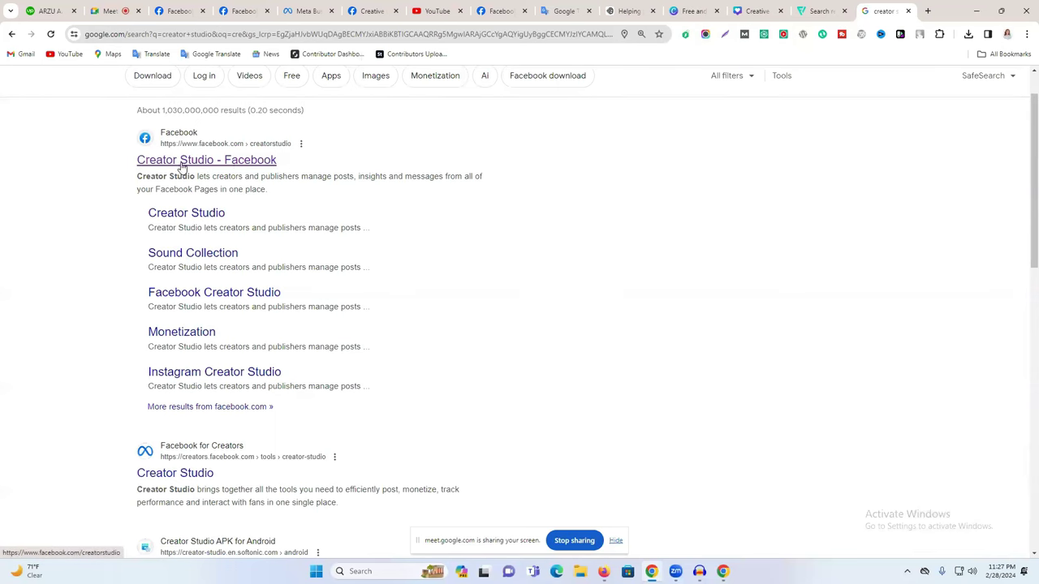
click(230, 163)
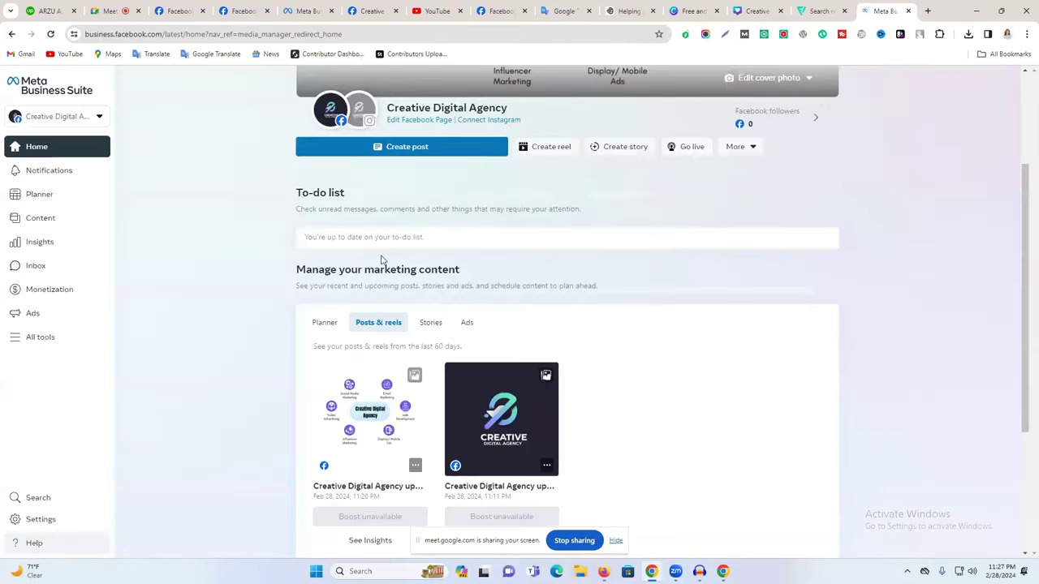
- Look over the Meta Business Suite home page and start a new post for Creative Digital Agency
scroll(178, 291, down, 2)
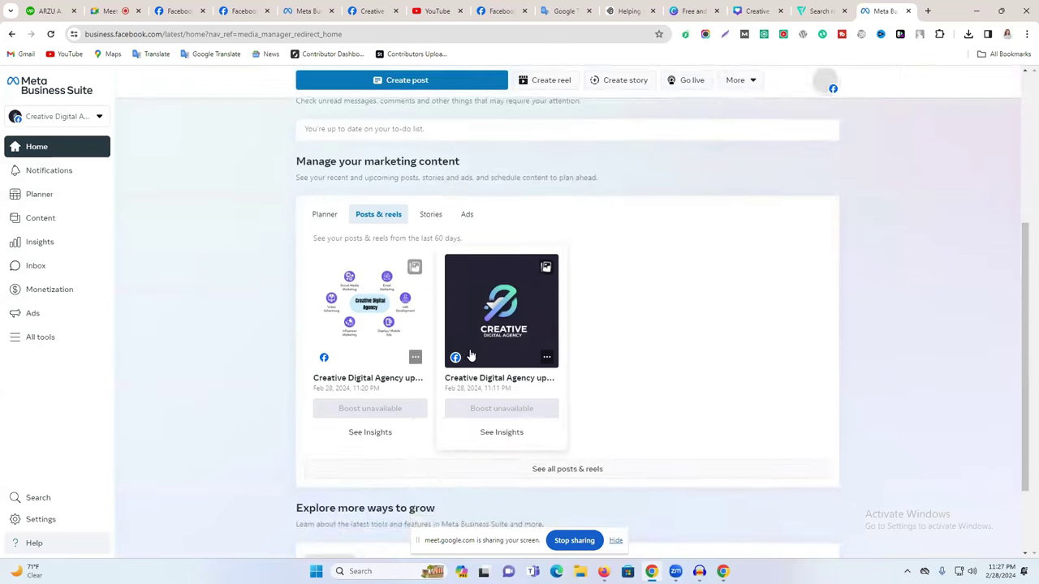
scroll(586, 306, up, 4)
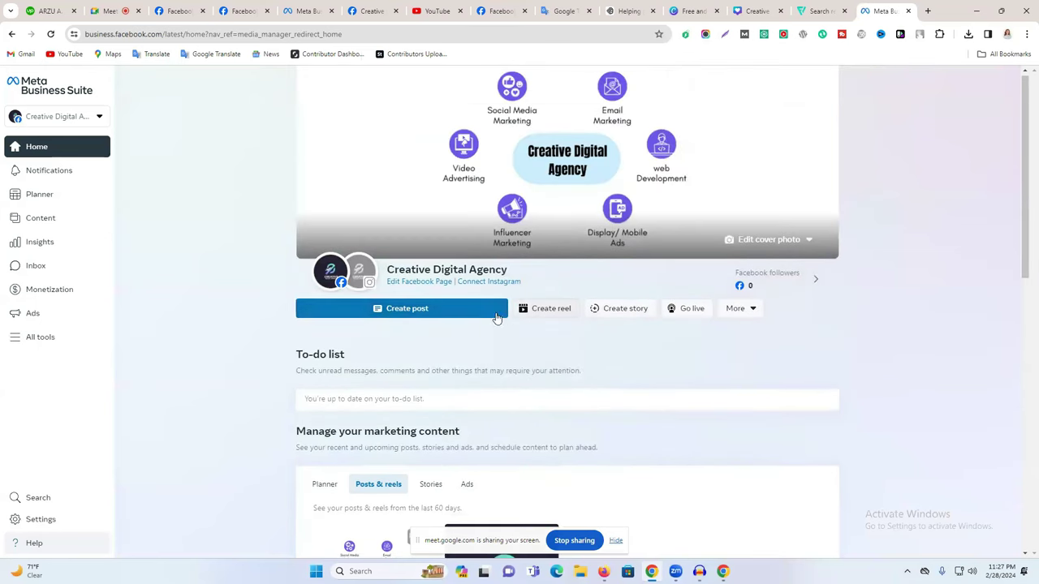
click(436, 310)
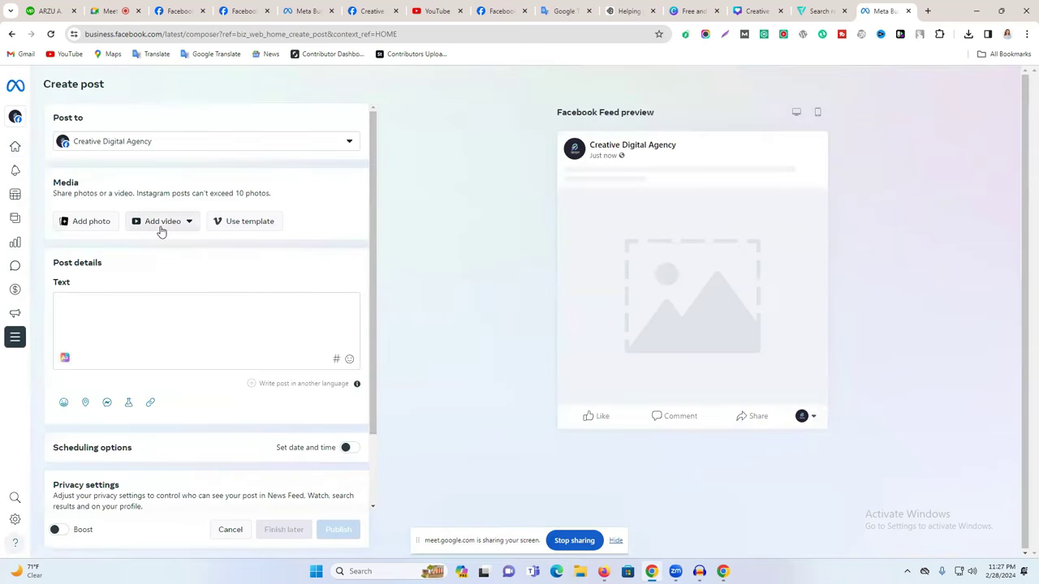
- Add the video song-highlight from the computer's Downloads folder to the new post
click(161, 224)
click(212, 253)
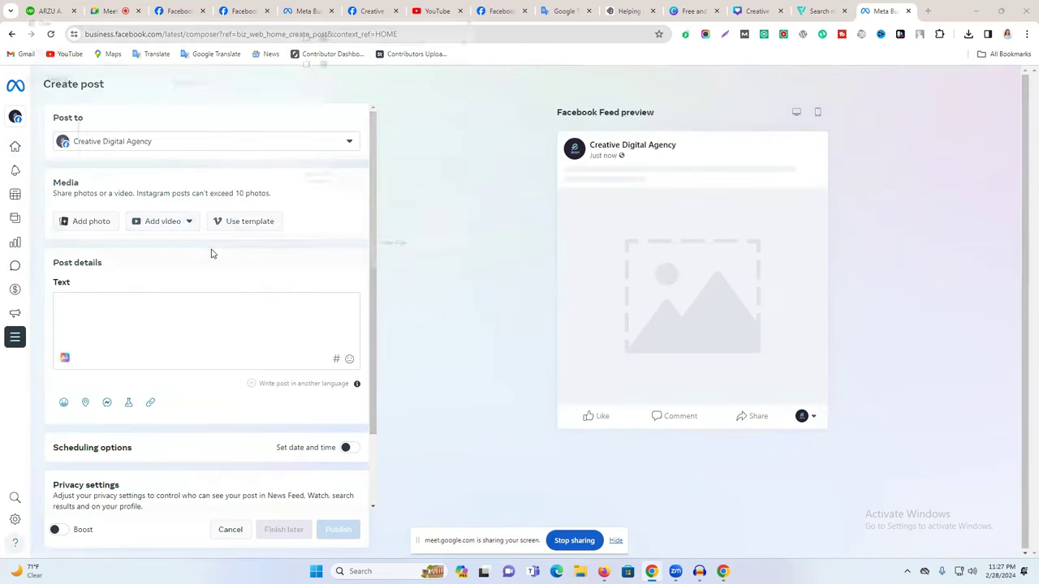
scroll(150, 179, down, 2)
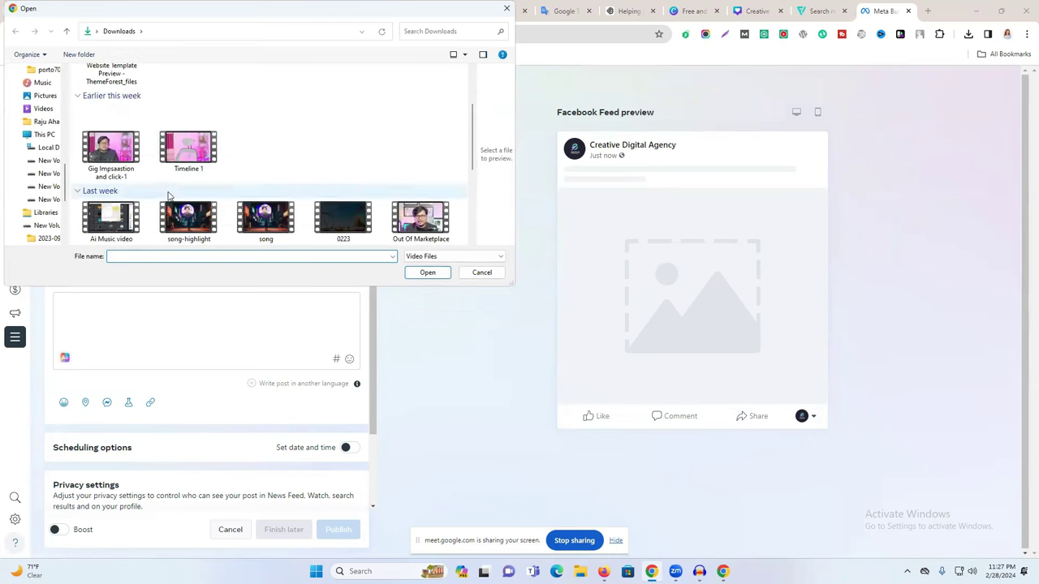
click(111, 150)
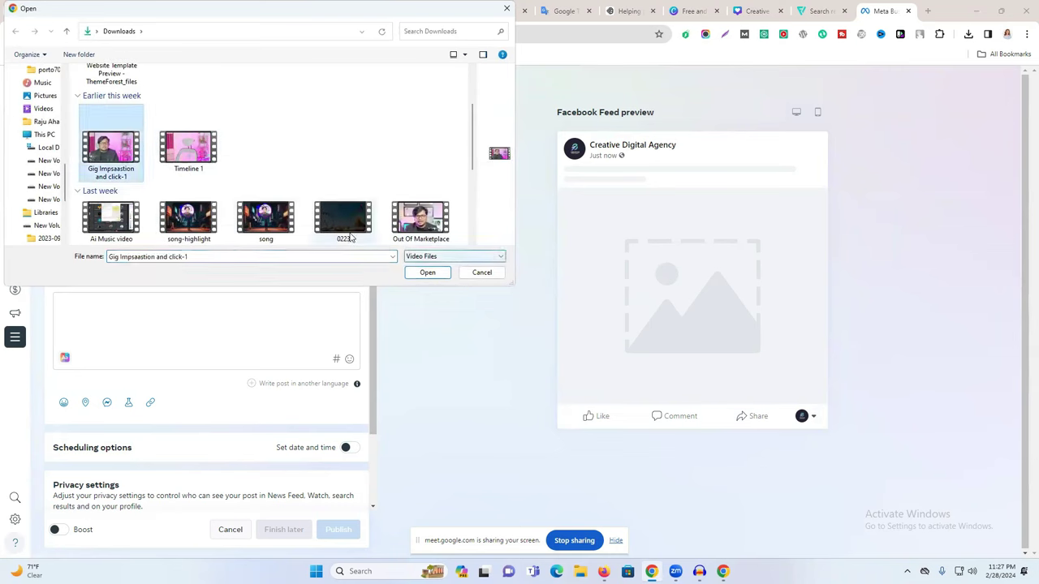
scroll(336, 220, down, 2)
click(264, 119)
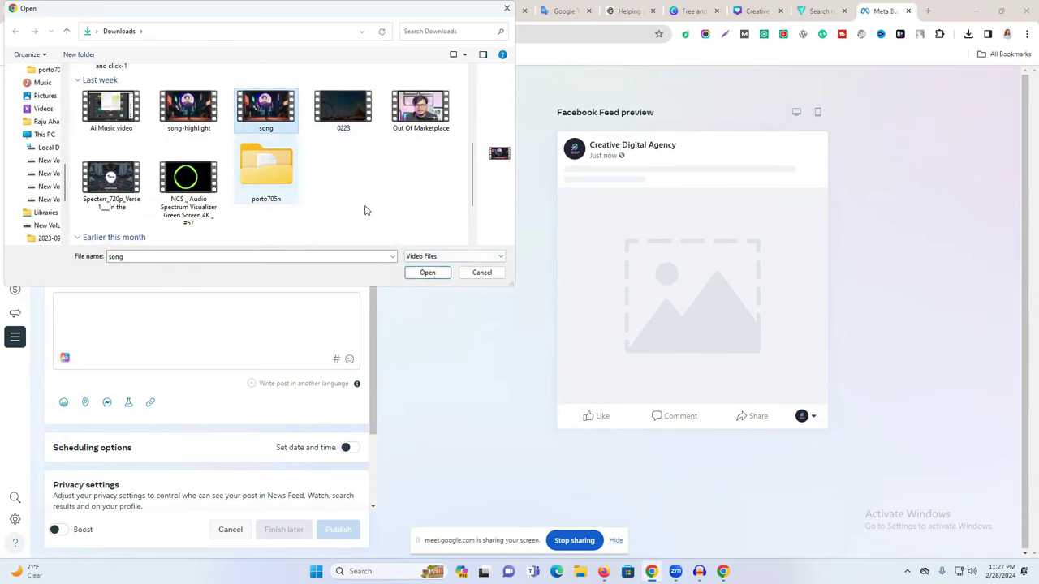
click(195, 130)
click(427, 271)
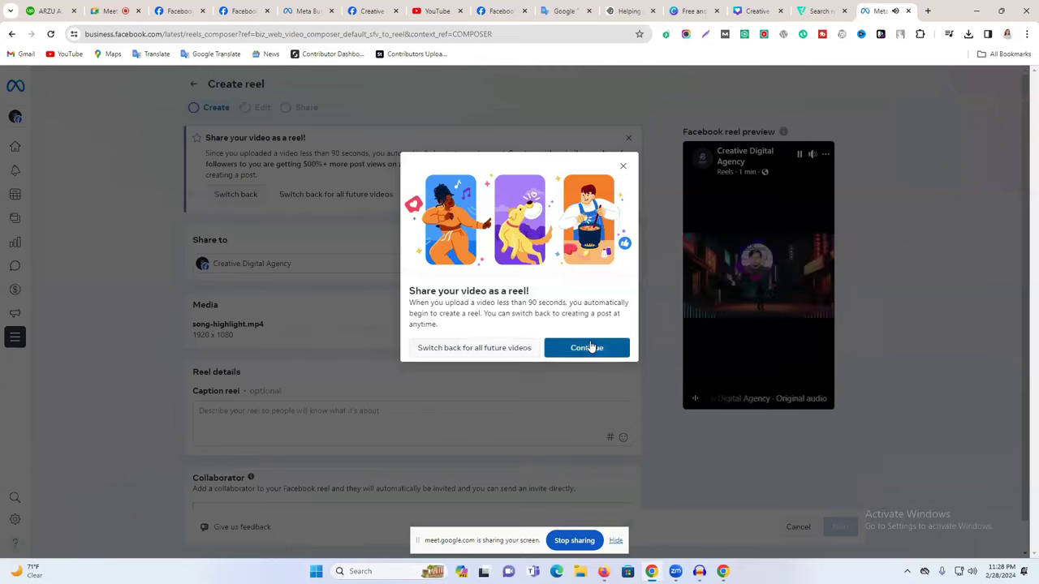
- Continue with the video as a reel, pause its preview and enter the caption "ghghghgh vbvbvbv"
click(590, 348)
click(799, 154)
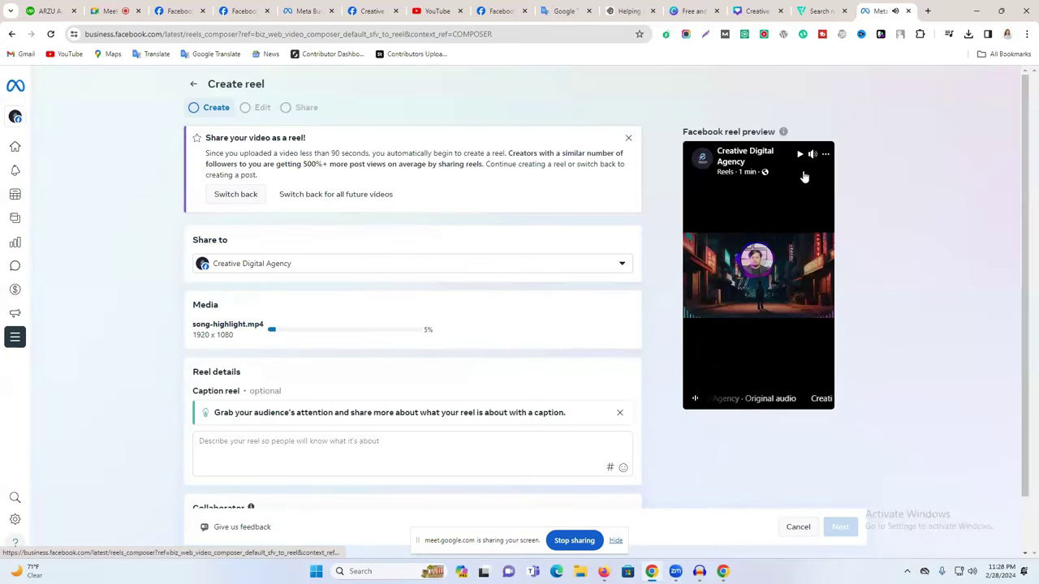
scroll(274, 272, down, 1)
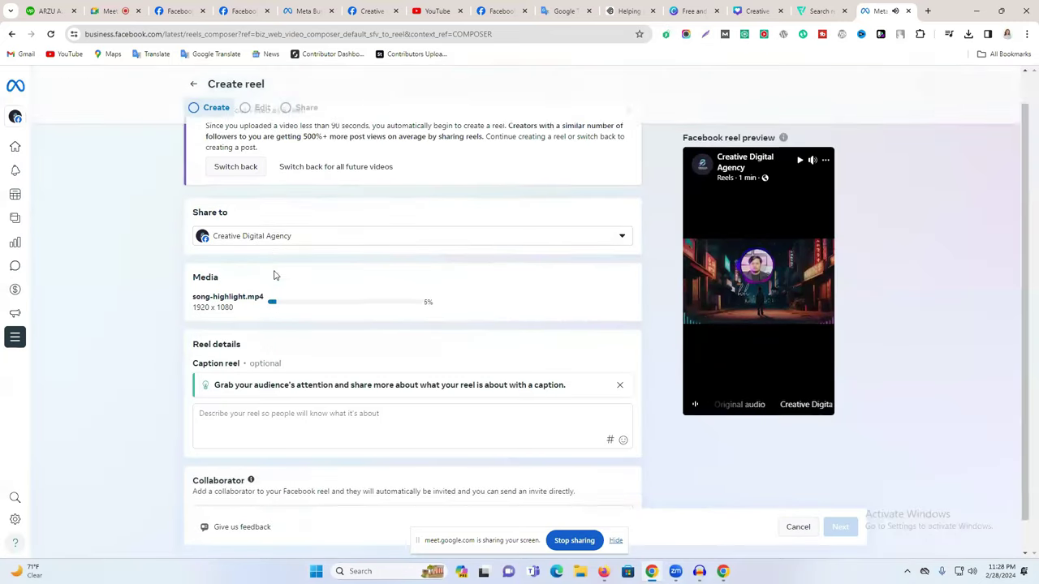
scroll(280, 348, down, 2)
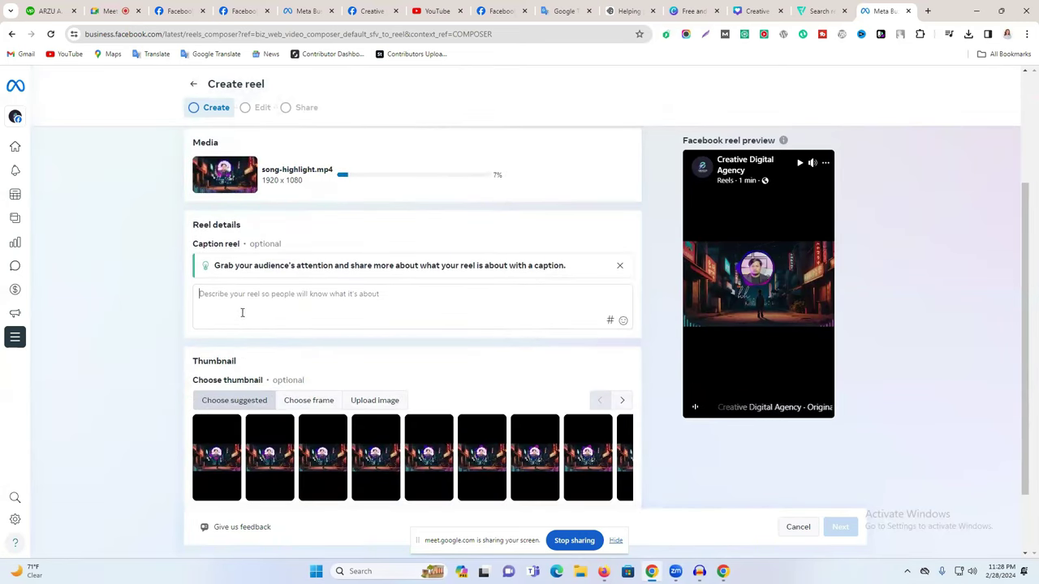
click(288, 281)
text(g)
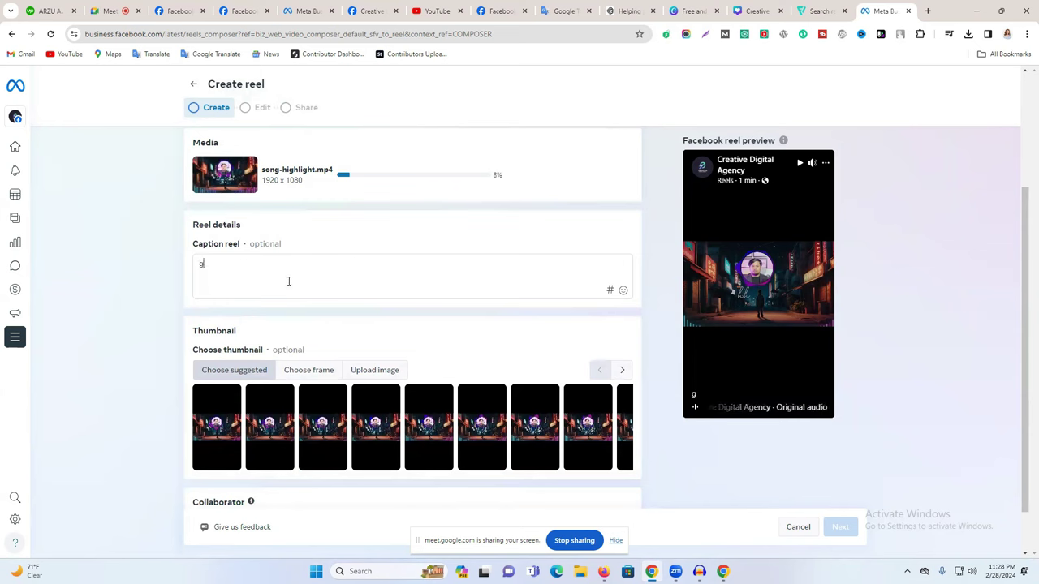
text(hghghgh vbvbvbv)
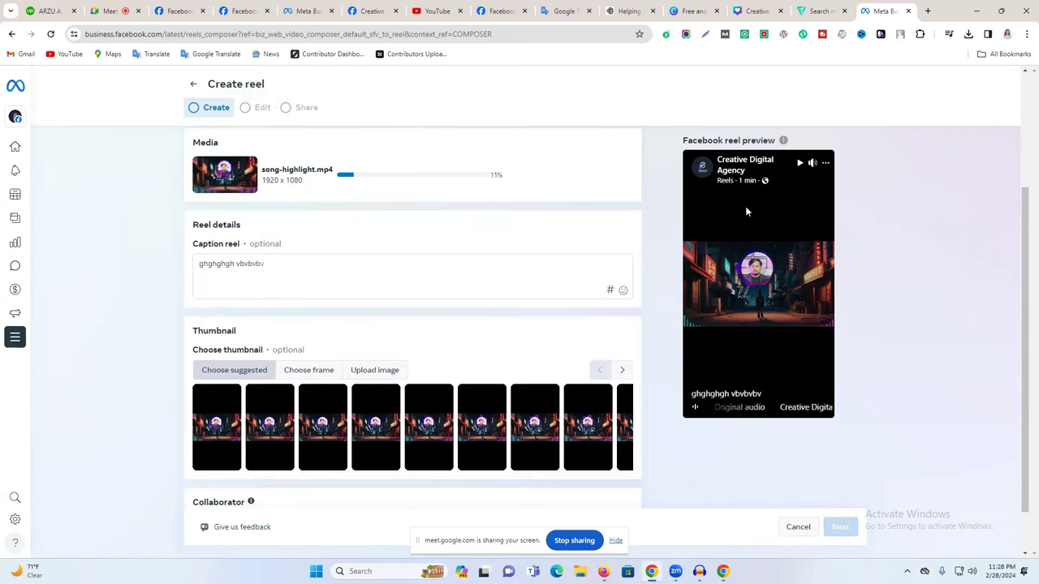
- Upload the Gaming Odyssey Thumbnail Design image from Downloads as the reel's thumbnail
scroll(382, 322, down, 1)
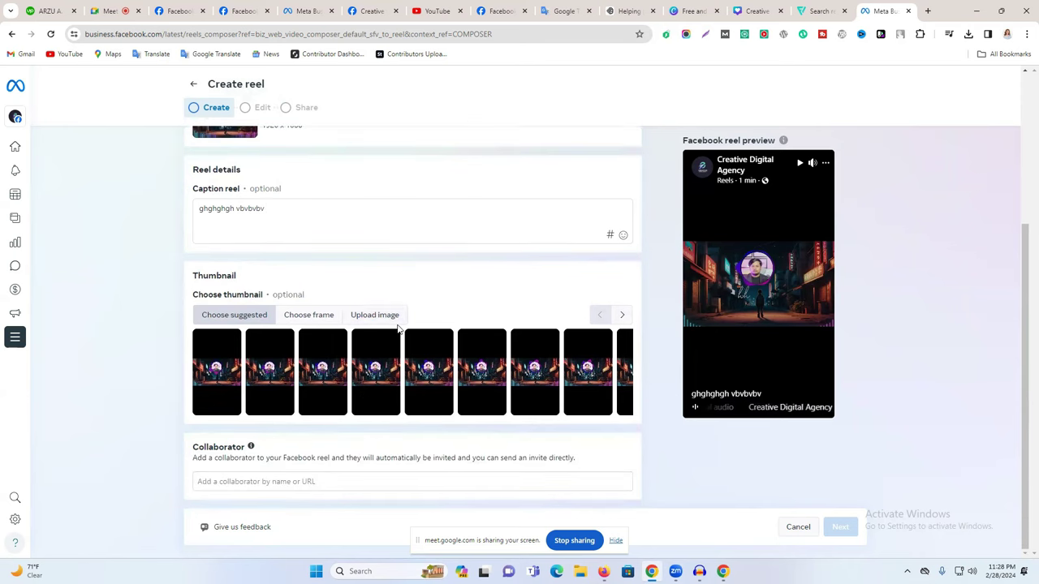
click(385, 320)
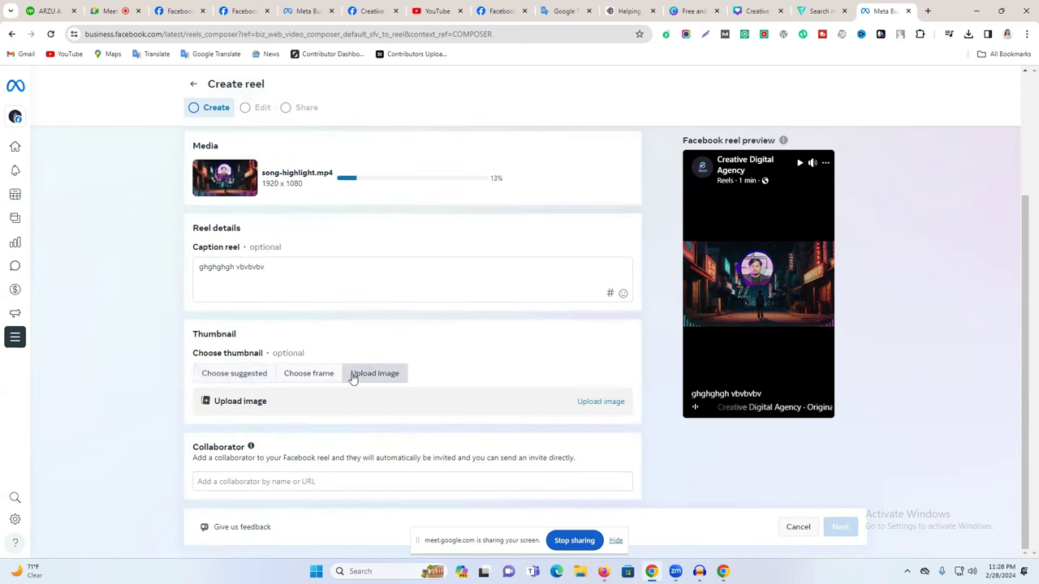
click(604, 401)
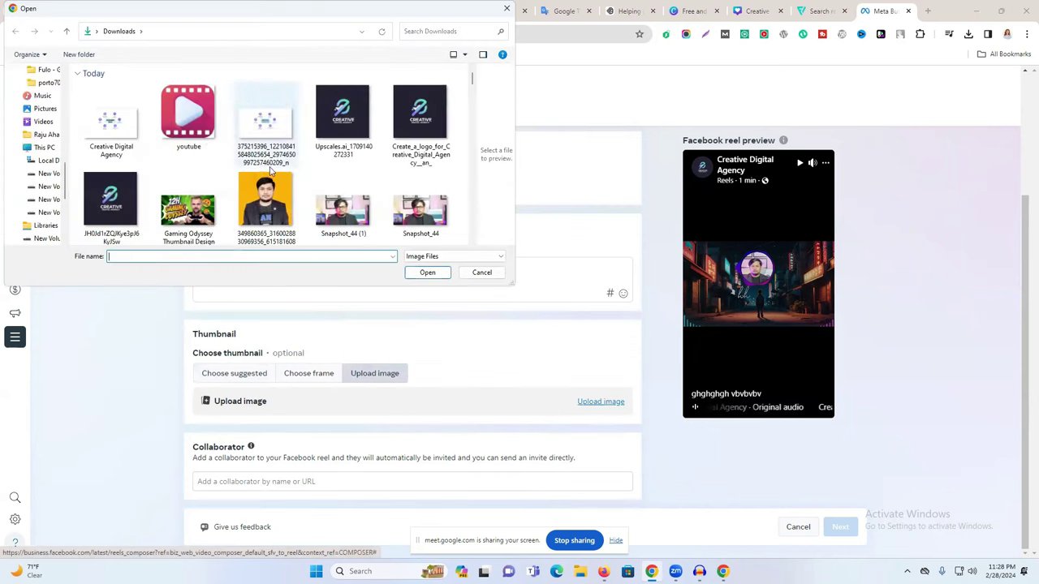
click(188, 210)
click(425, 272)
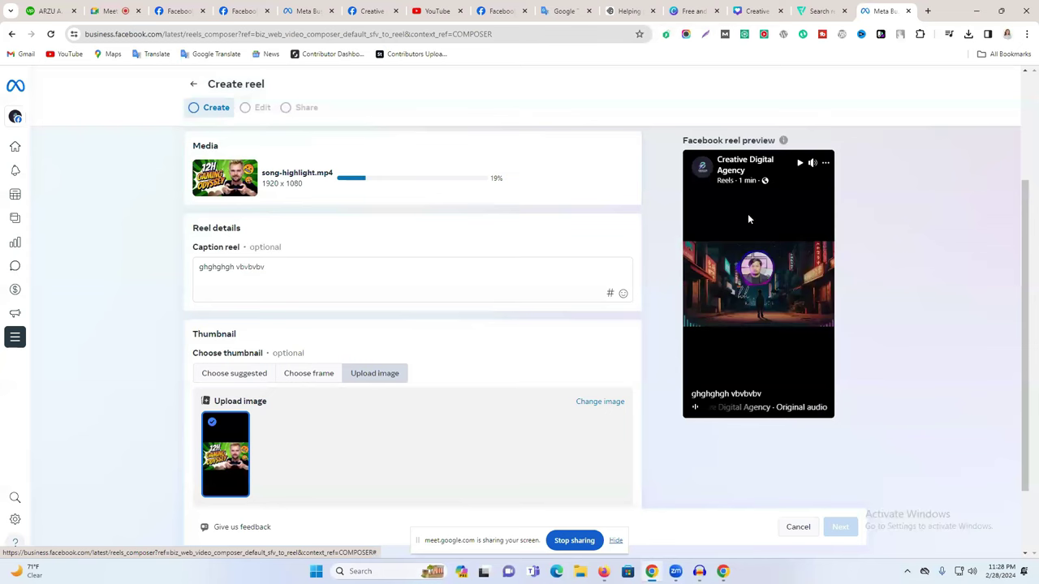
- Review the reel's collaborator field and the song-highlight.mp4 upload, and proceed to the Edit stage
scroll(349, 331, down, 1)
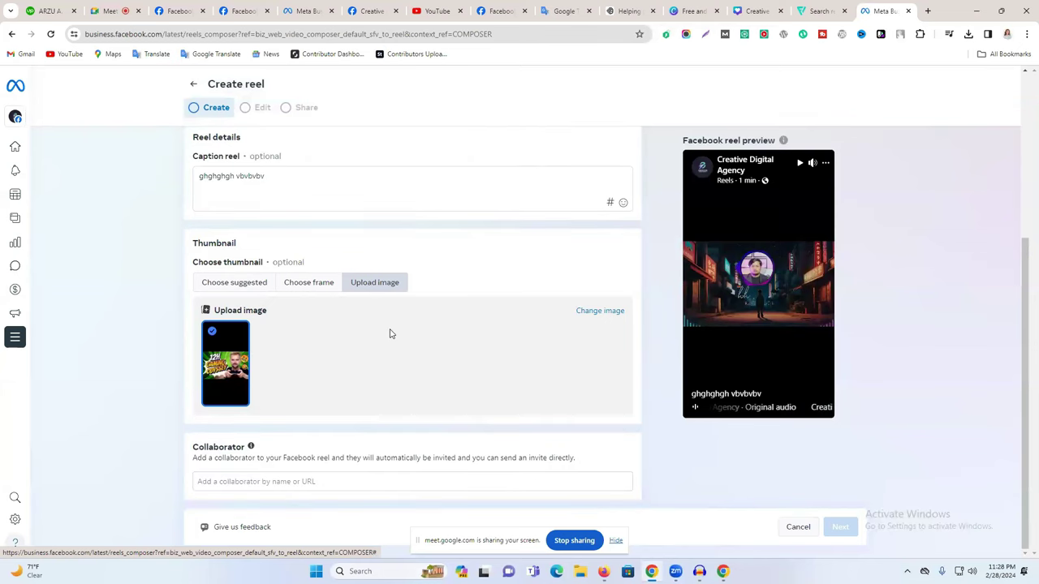
click(250, 482)
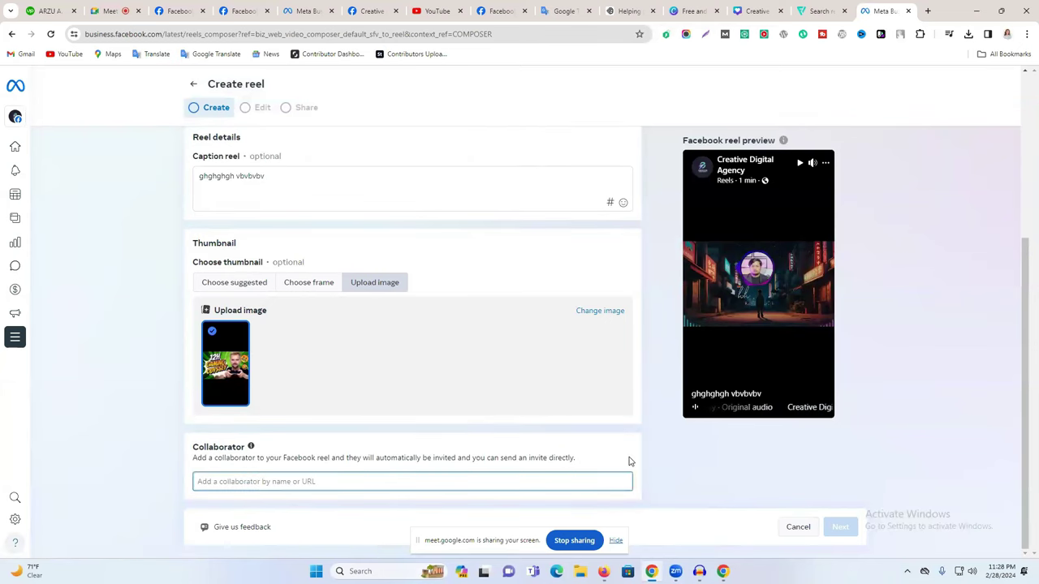
scroll(317, 283, up, 3)
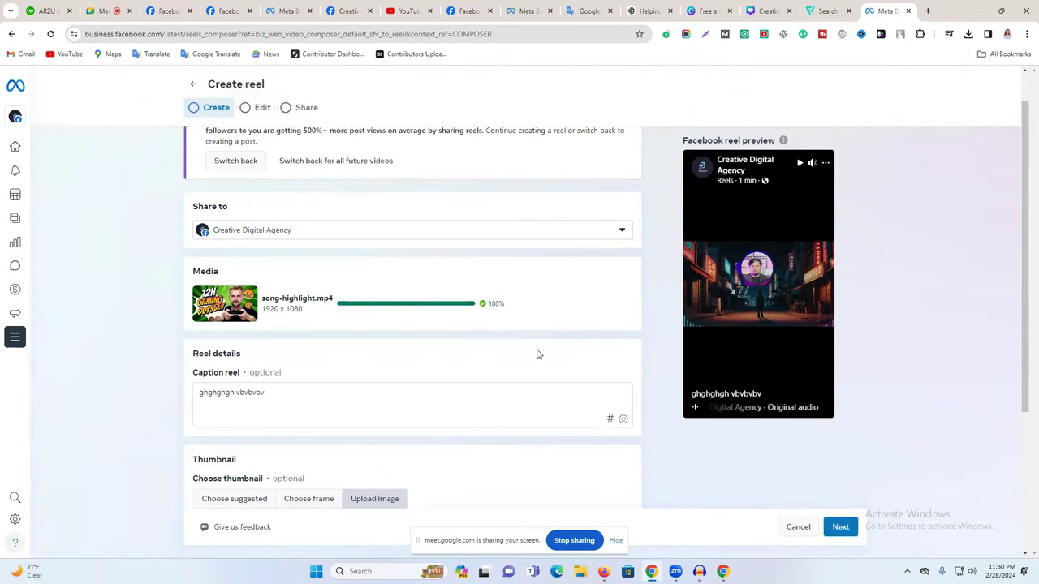
drag(319, 306, 307, 298)
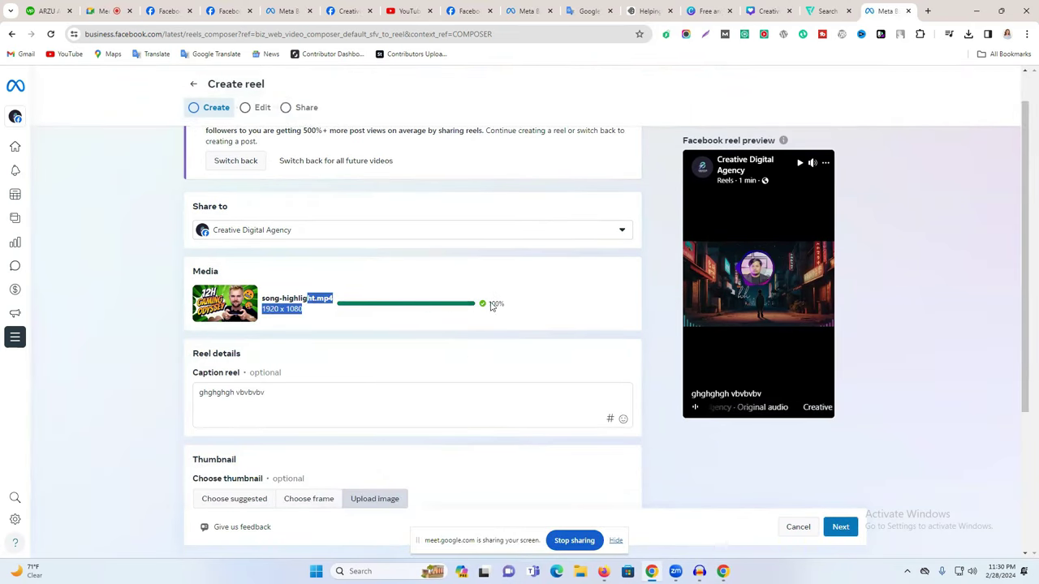
scroll(525, 308, up, 1)
click(839, 528)
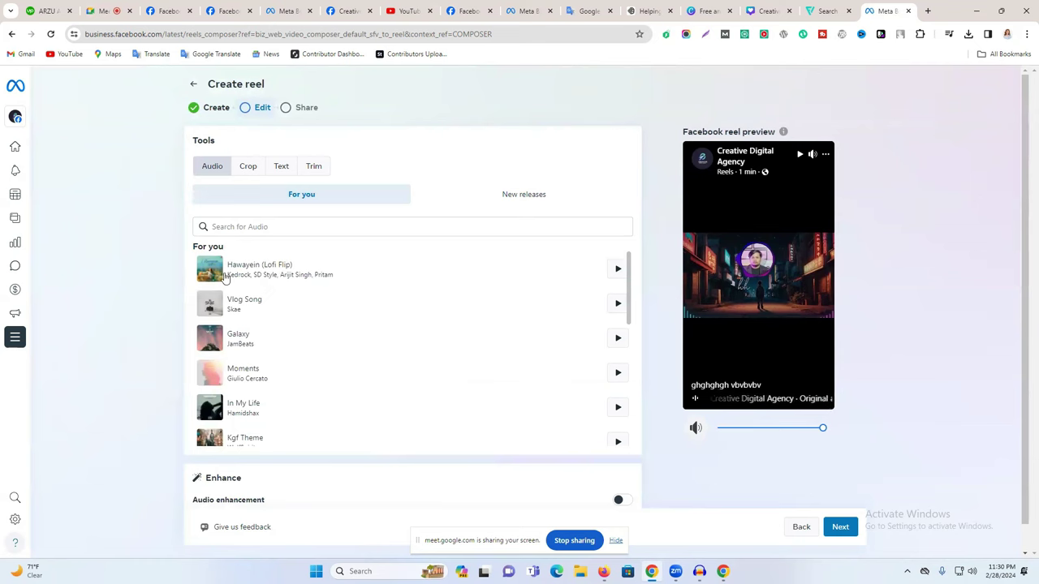
- Browse the suggested audio tracks, proceed to the Share stage and review the reel's sharing options
scroll(335, 417, down, 5)
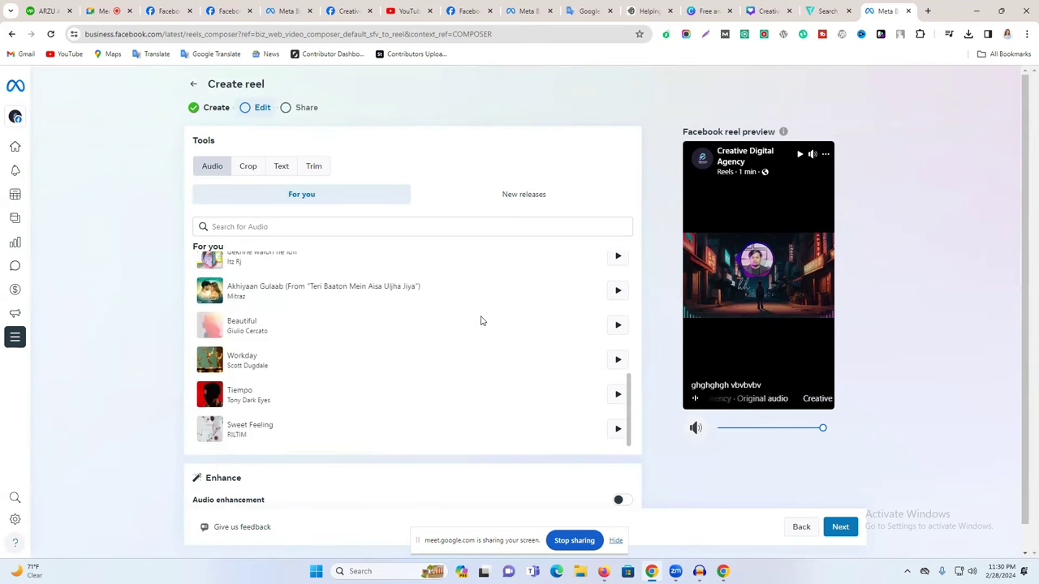
click(839, 529)
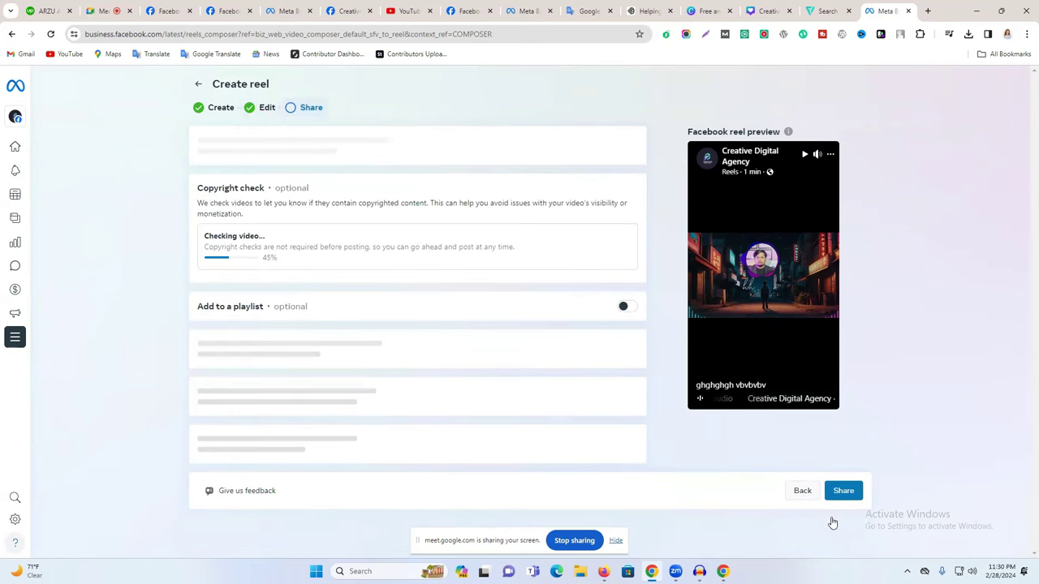
scroll(316, 357, down, 1)
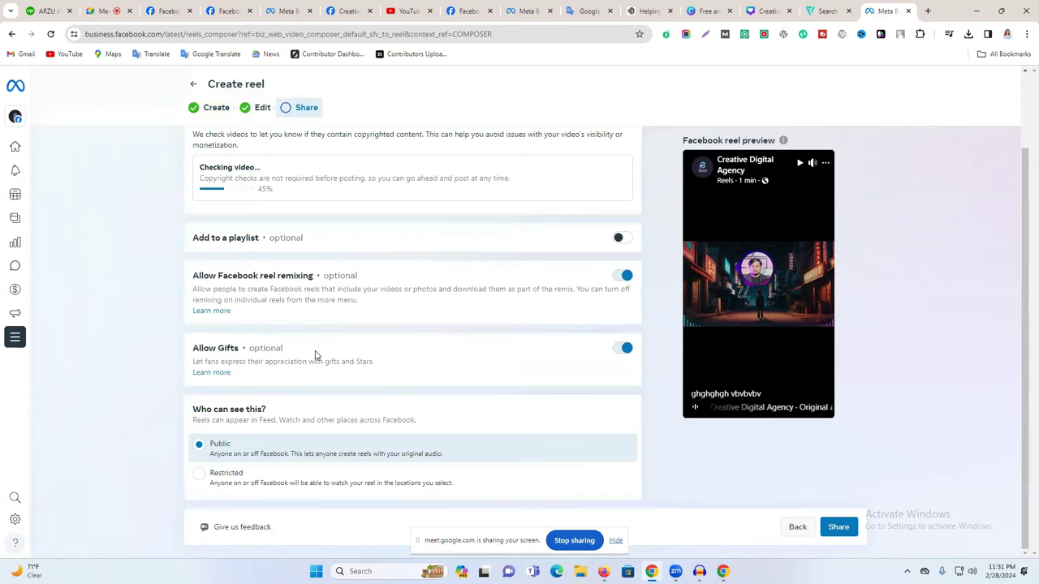
scroll(316, 355, up, 1)
scroll(353, 317, down, 1)
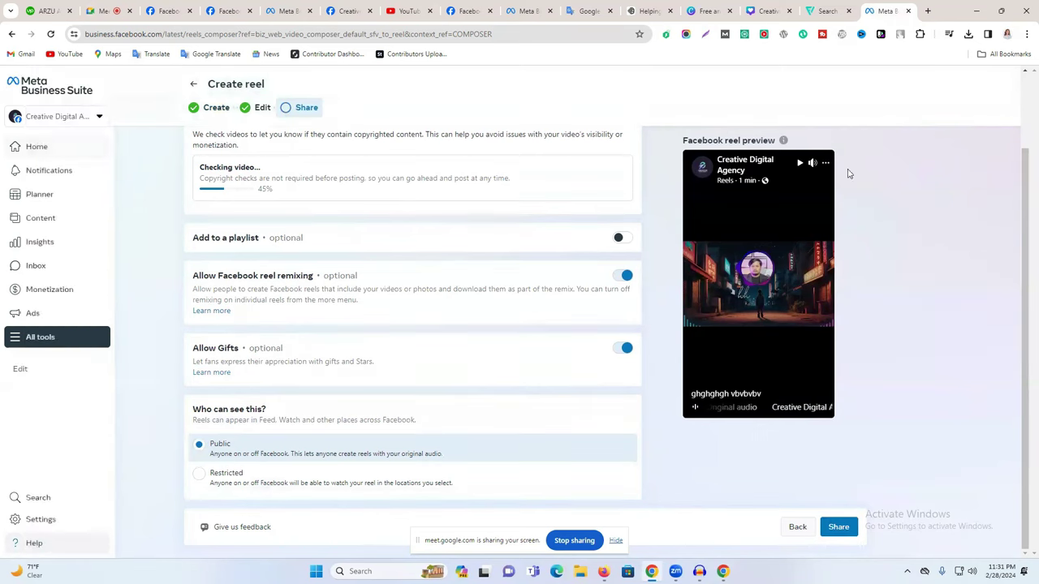
- Check the page's notifications, and leave the unshared reel to open the Planner calendar
mouse_move(14, 169)
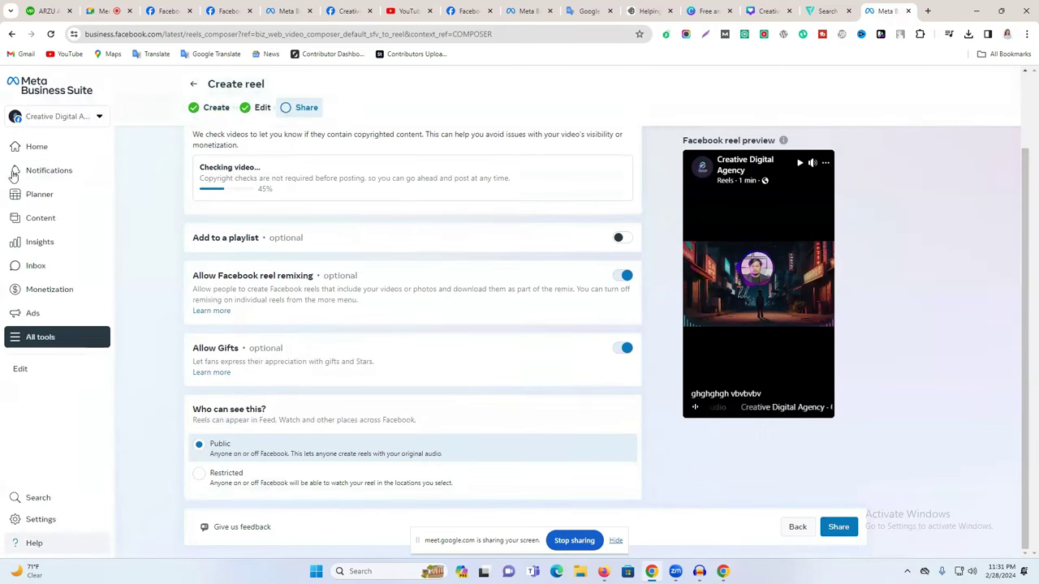
click(63, 168)
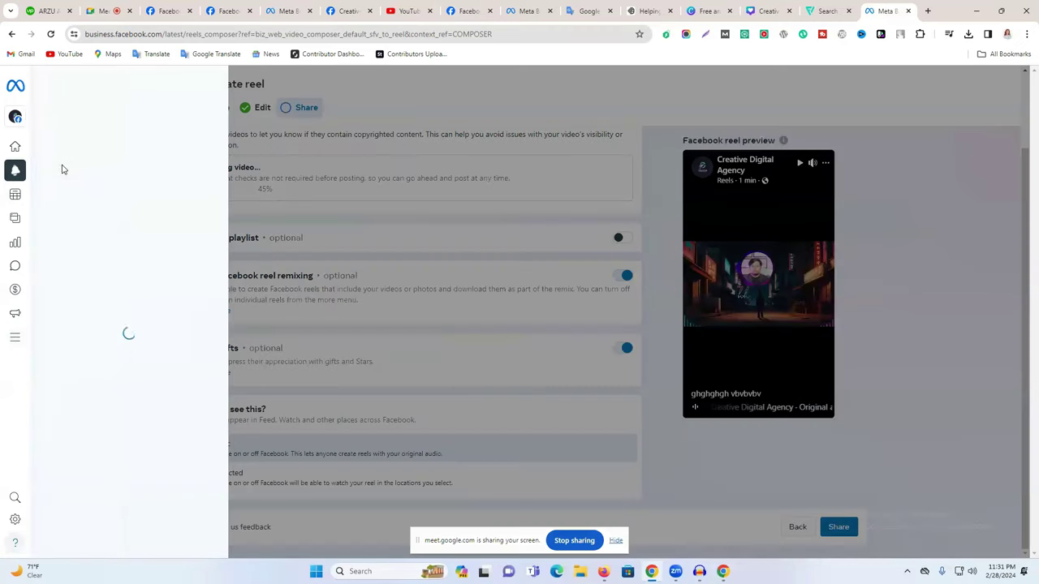
mouse_move(18, 197)
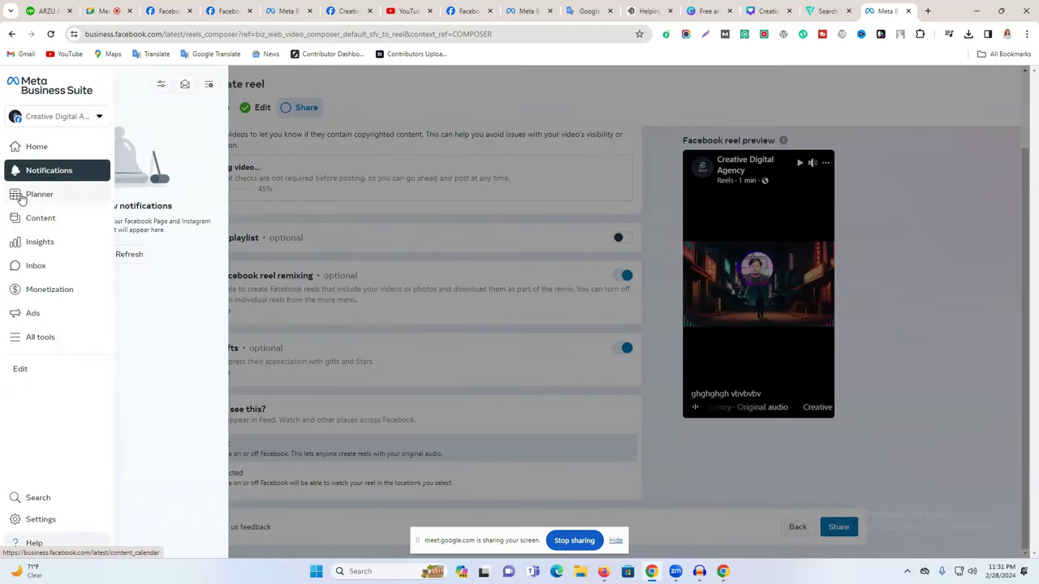
click(22, 198)
click(635, 354)
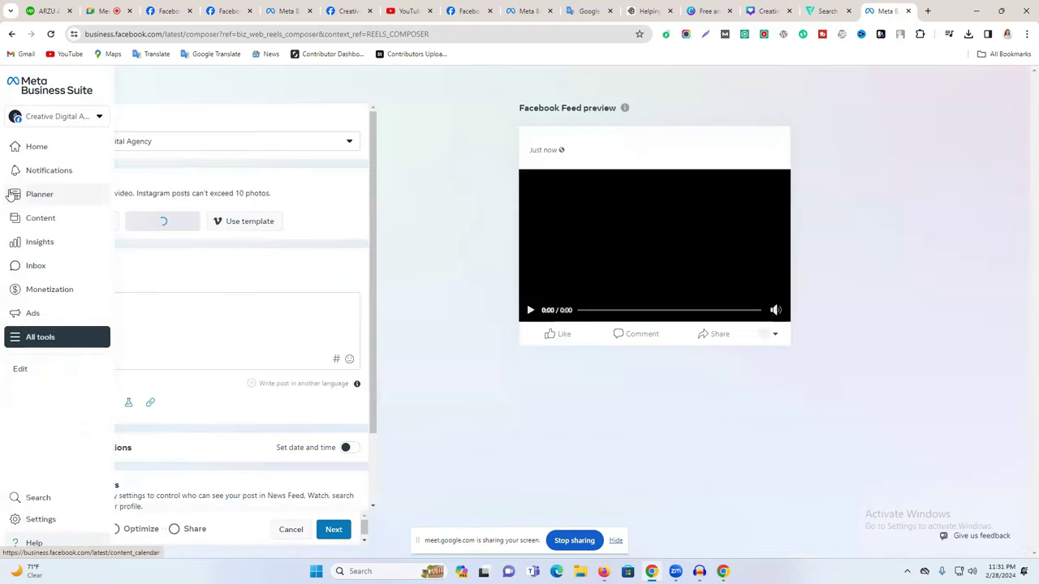
click(22, 198)
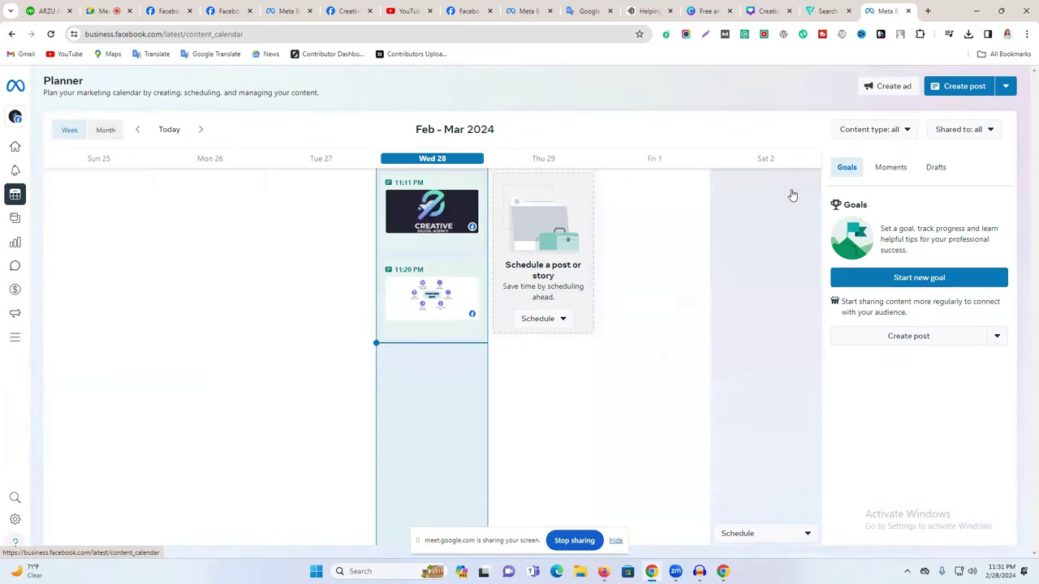
- Look over the page's published content list and its Insights overview, dismissing the weekly review
mouse_move(16, 198)
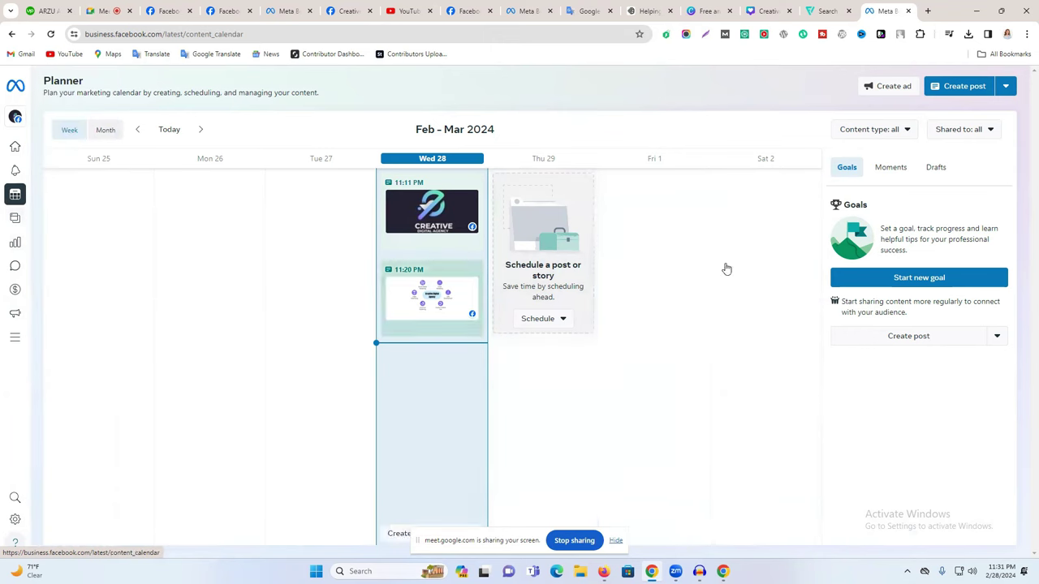
click(17, 218)
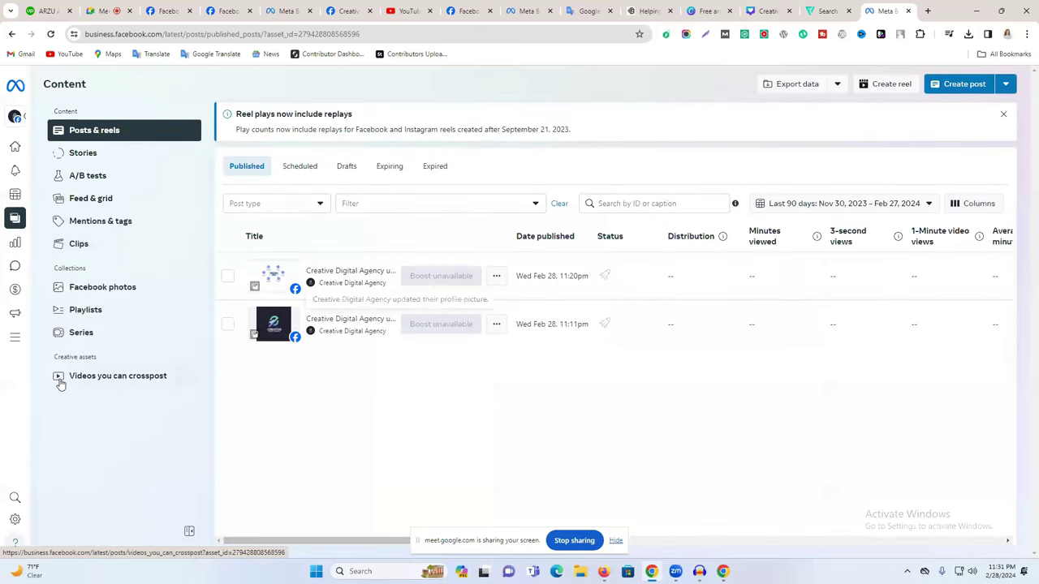
click(33, 242)
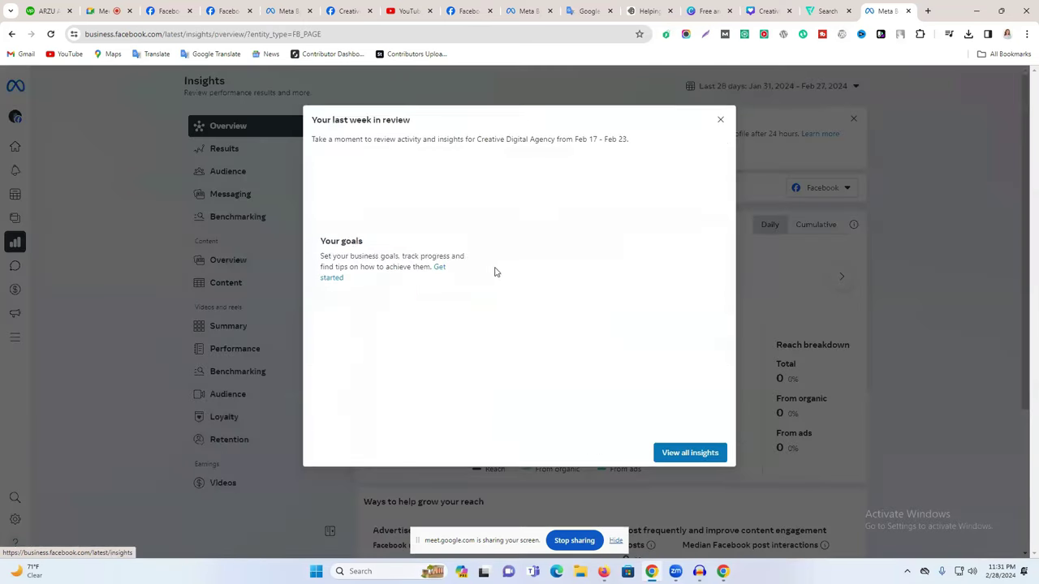
click(721, 129)
scroll(827, 406, down, 3)
scroll(663, 361, up, 3)
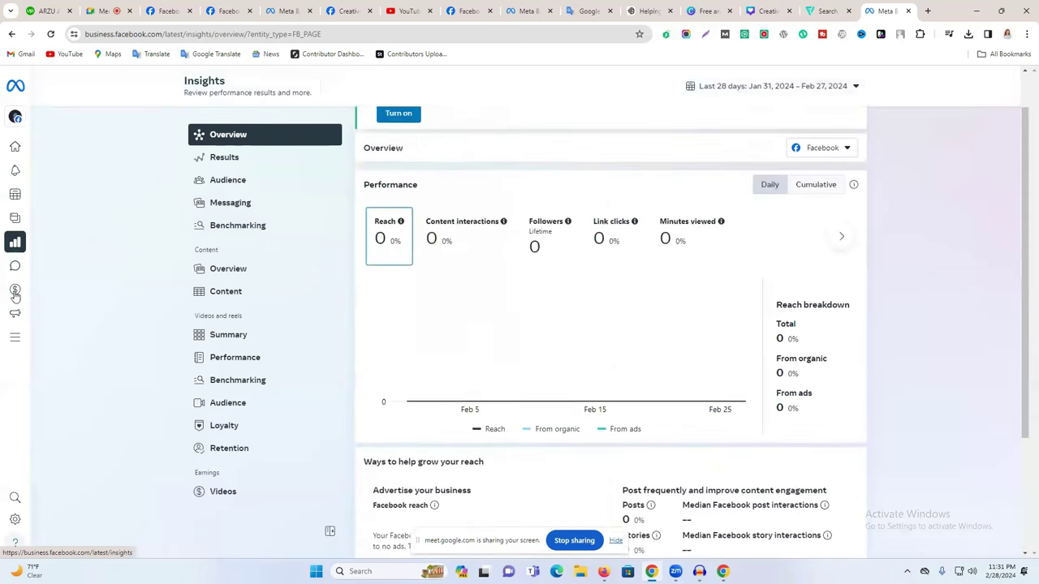
- Open the Monetization overview and look through its status and tools to try
mouse_move(55, 272)
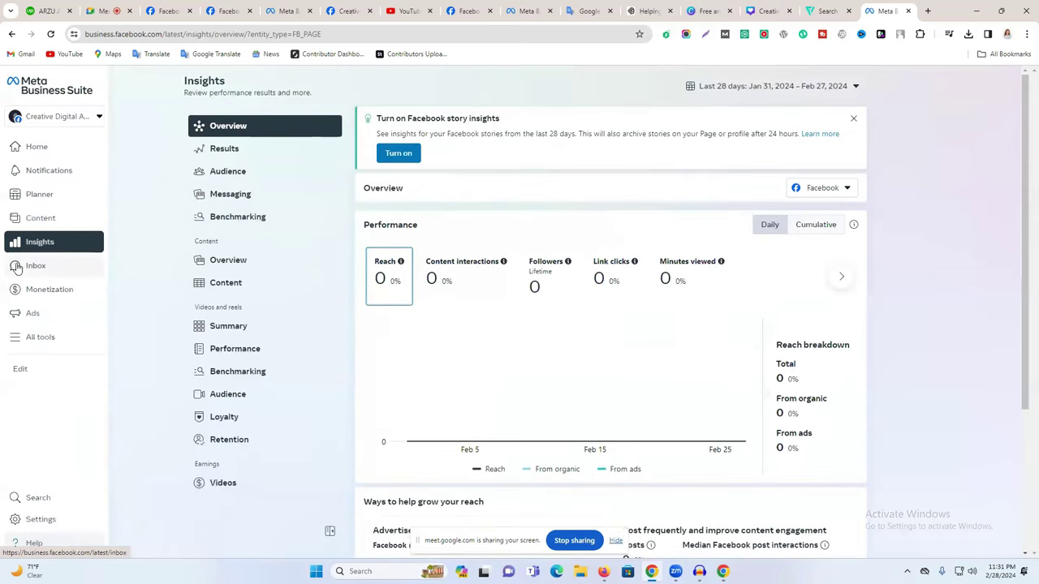
click(51, 289)
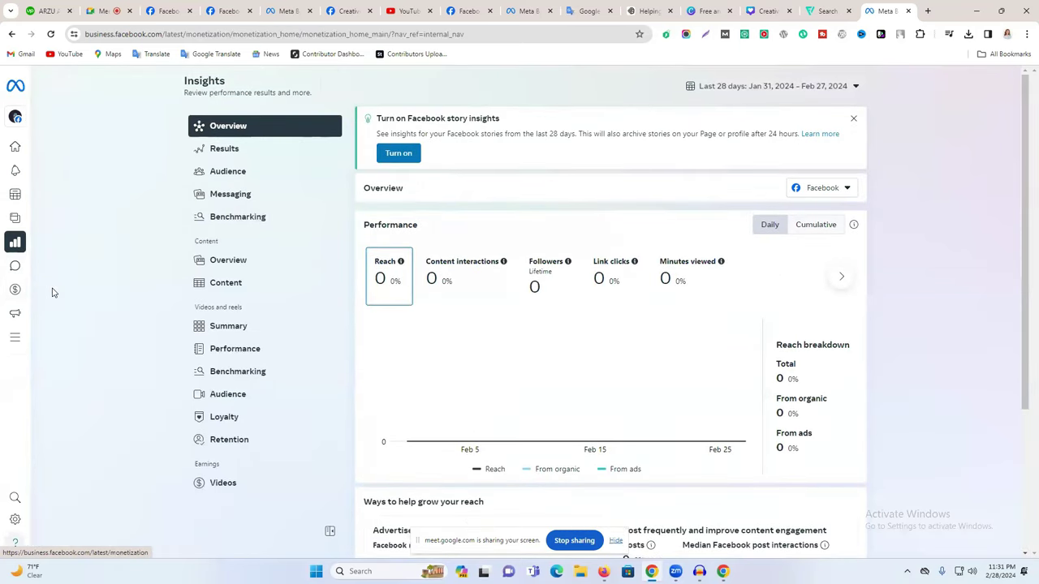
mouse_move(14, 289)
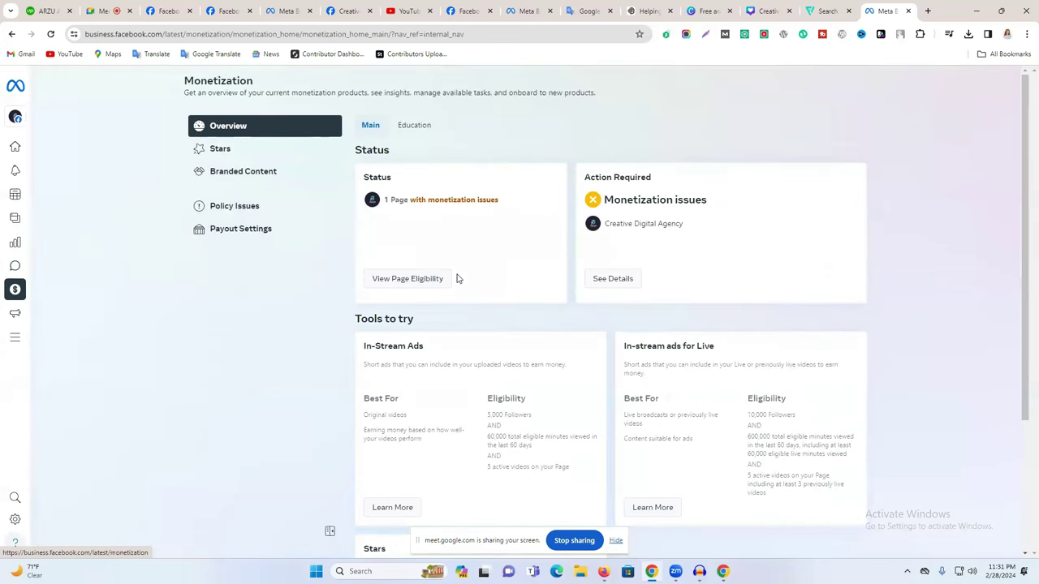
scroll(568, 341, down, 1)
scroll(604, 231, down, 2)
scroll(573, 309, up, 3)
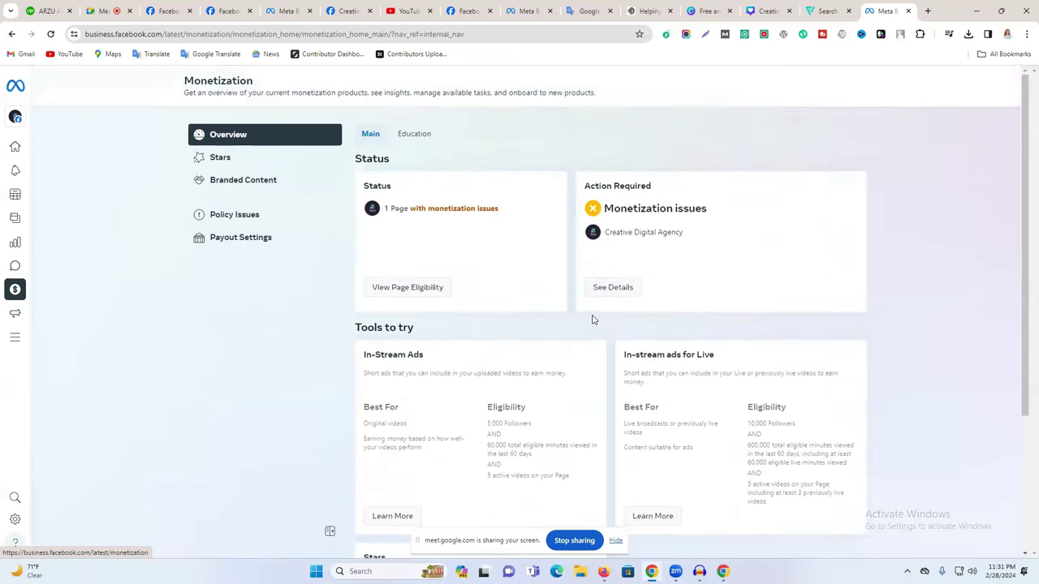
- Examine the monetization issues notice and tool criteria, and view the page eligibility for Creative Digital Agency
mouse_move(594, 200)
mouse_down()
mouse_move(727, 212)
mouse_move(608, 203)
mouse_up()
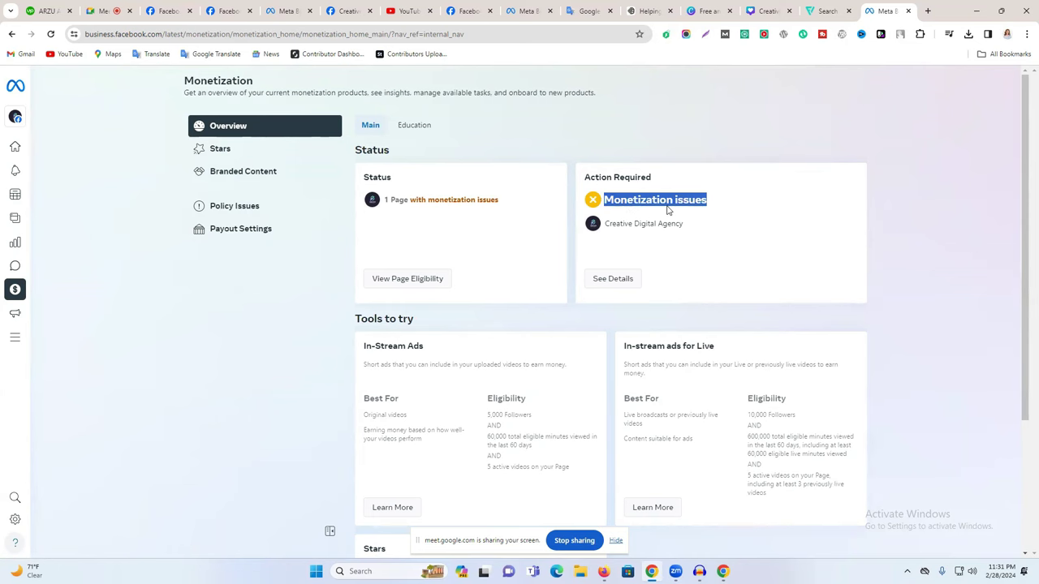
scroll(647, 233, down, 2)
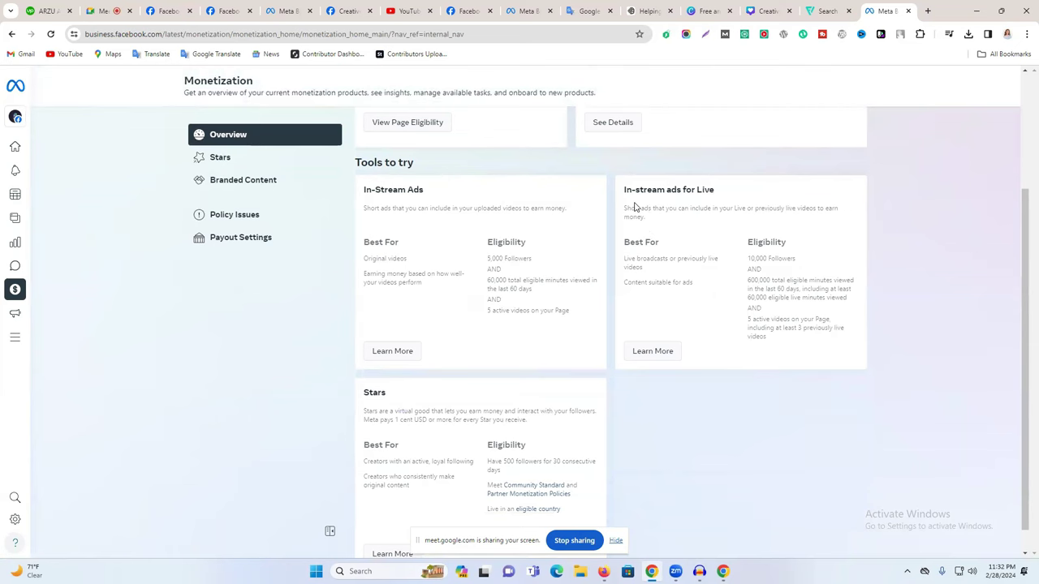
scroll(584, 227, up, 1)
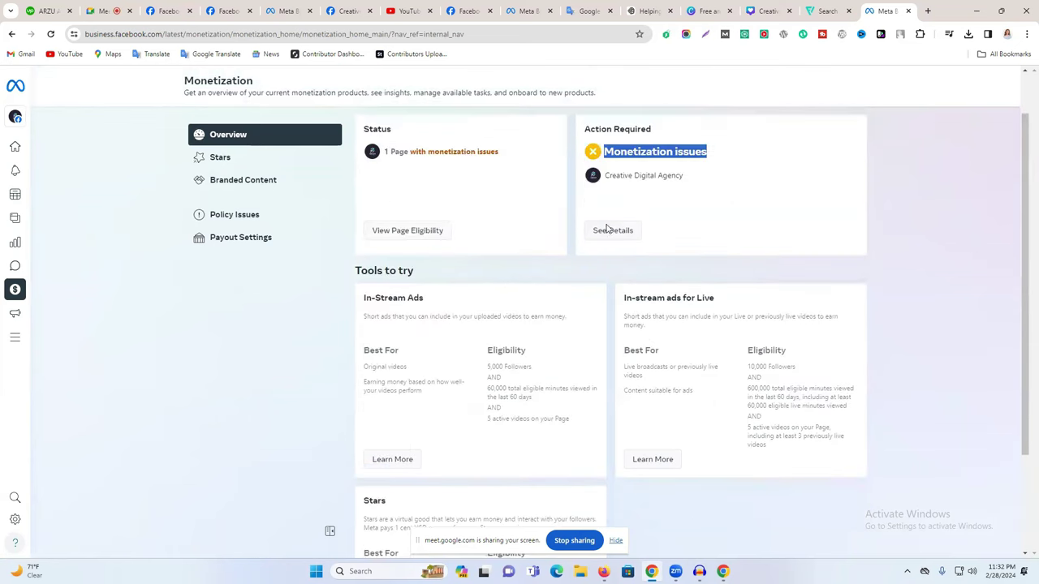
triple_click(627, 151)
click(399, 231)
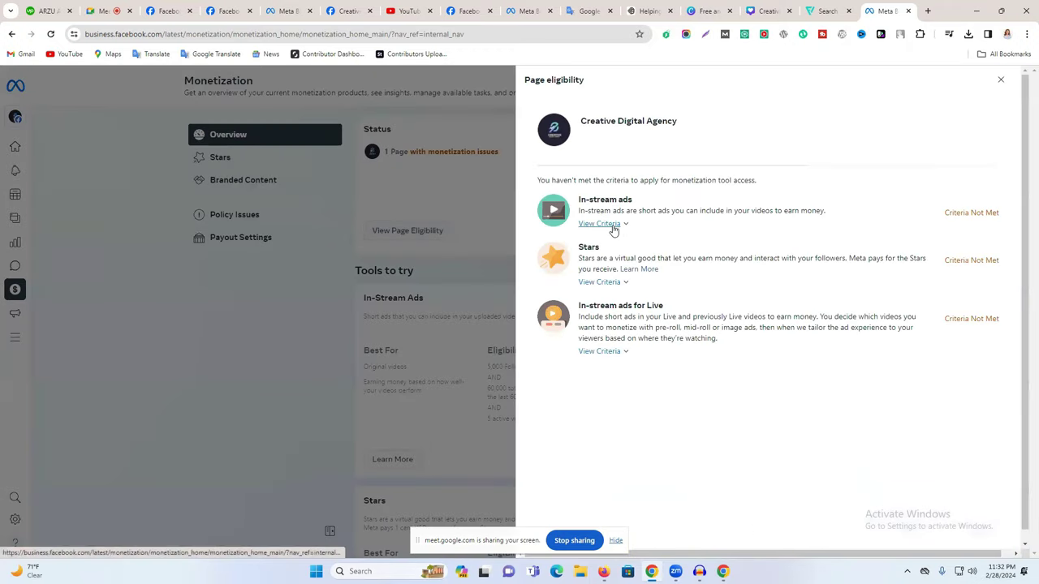
- Review the In-stream ads criteria for followers, eligible minutes viewed and active videos, and leave the page eligibility view
click(610, 225)
scroll(673, 251, down, 2)
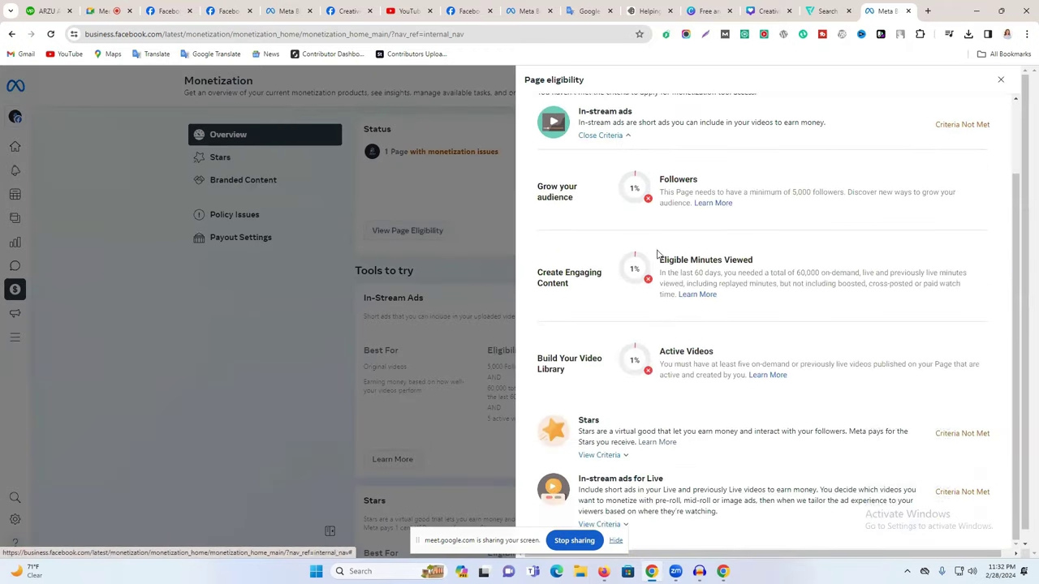
double_click(801, 192)
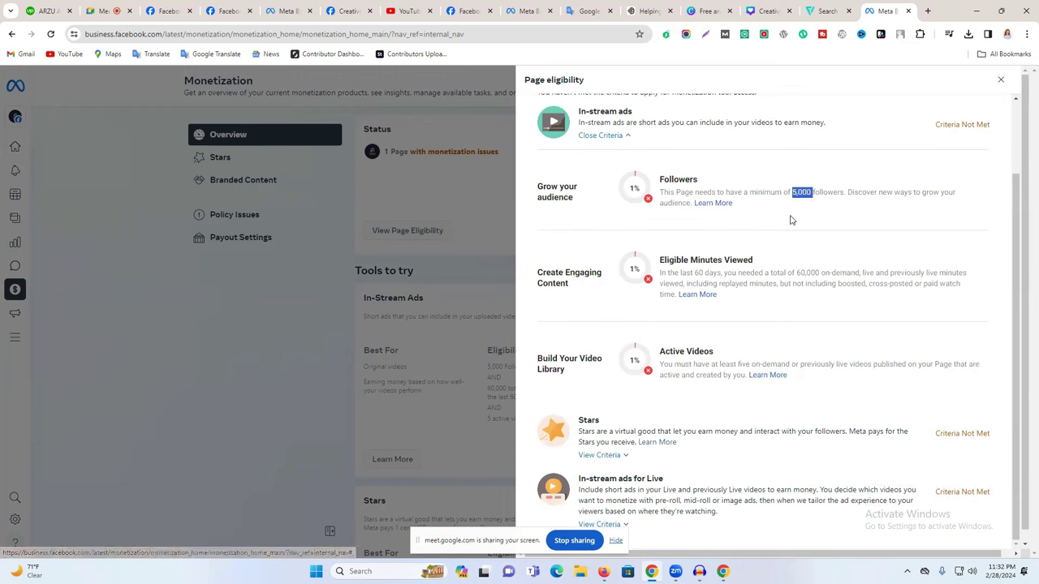
triple_click(713, 273)
triple_click(708, 376)
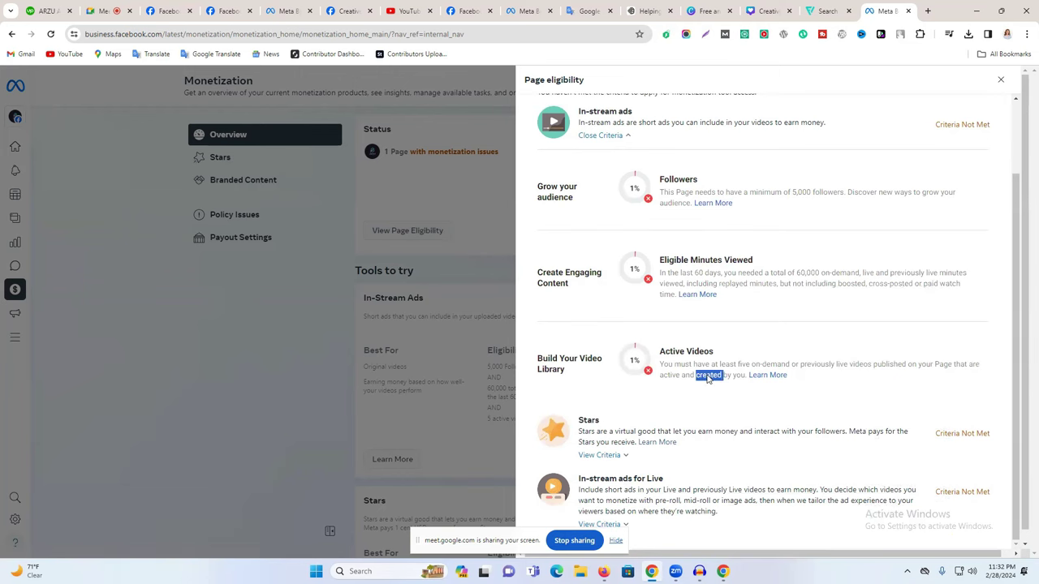
triple_click(681, 377)
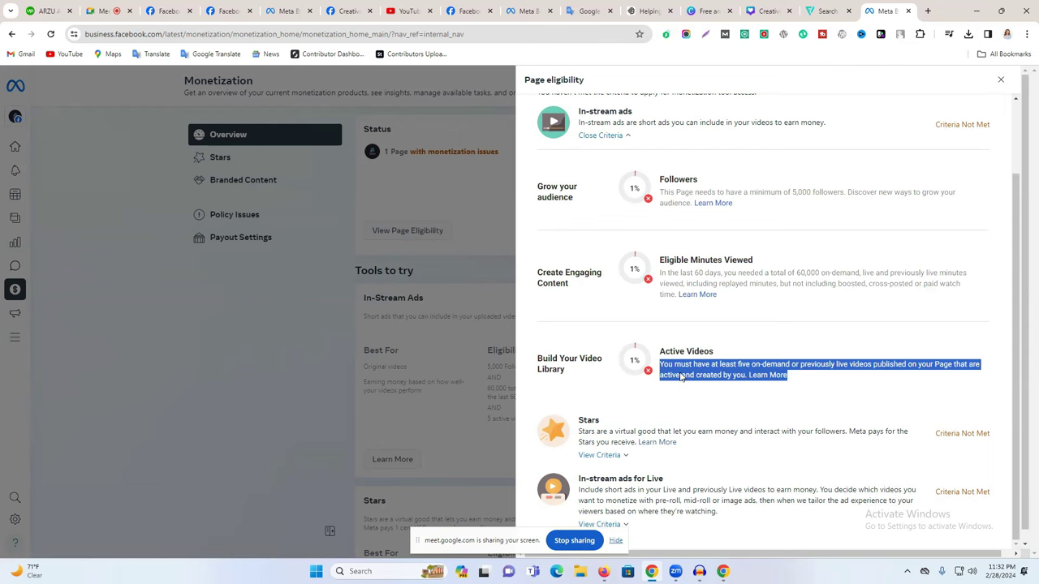
click(1000, 82)
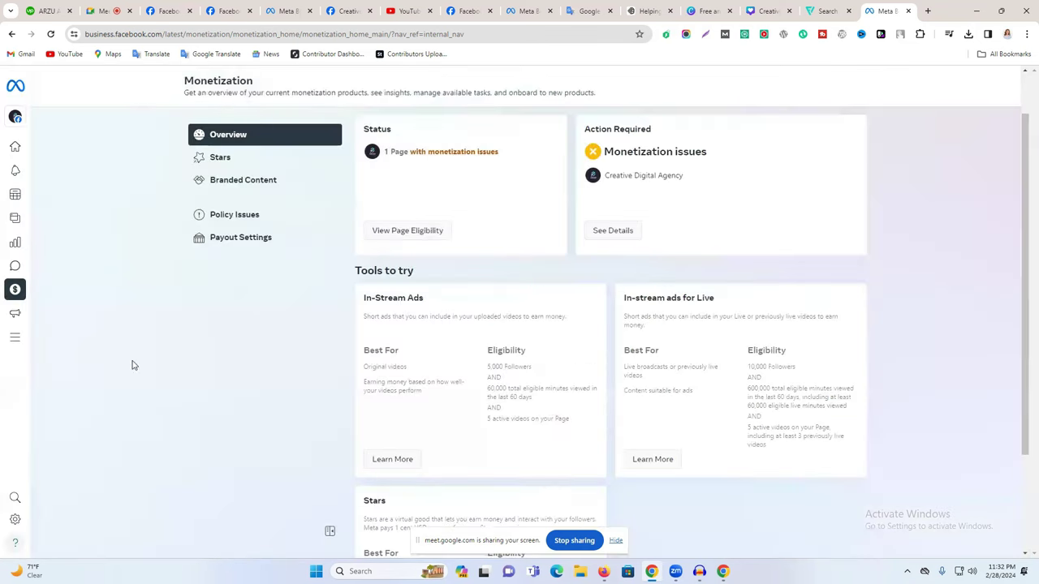
- Look over the monetization tools to try, view the Ads summary, and display the list of all tools
scroll(134, 365, down, 2)
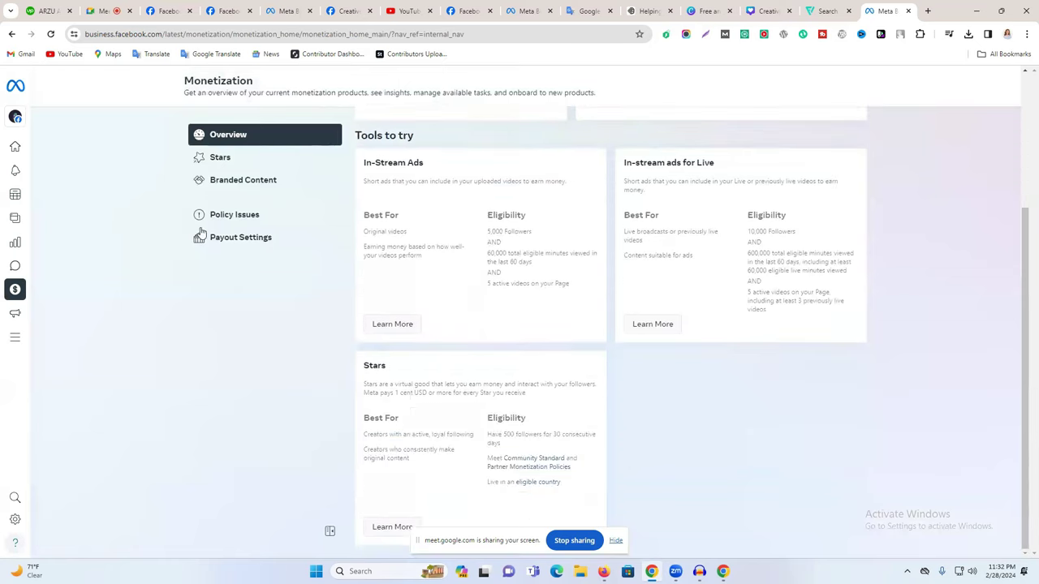
click(11, 317)
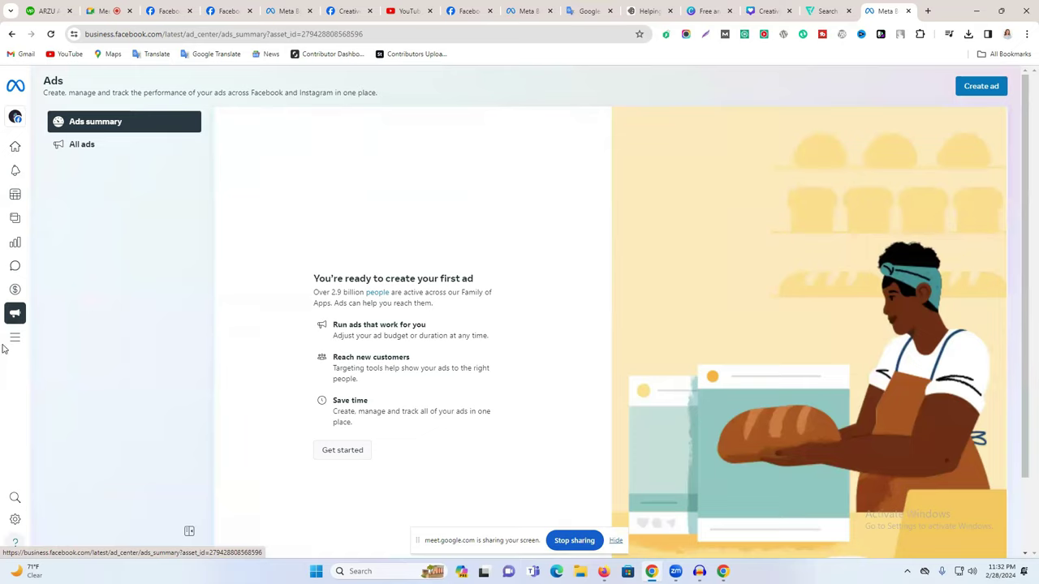
click(15, 337)
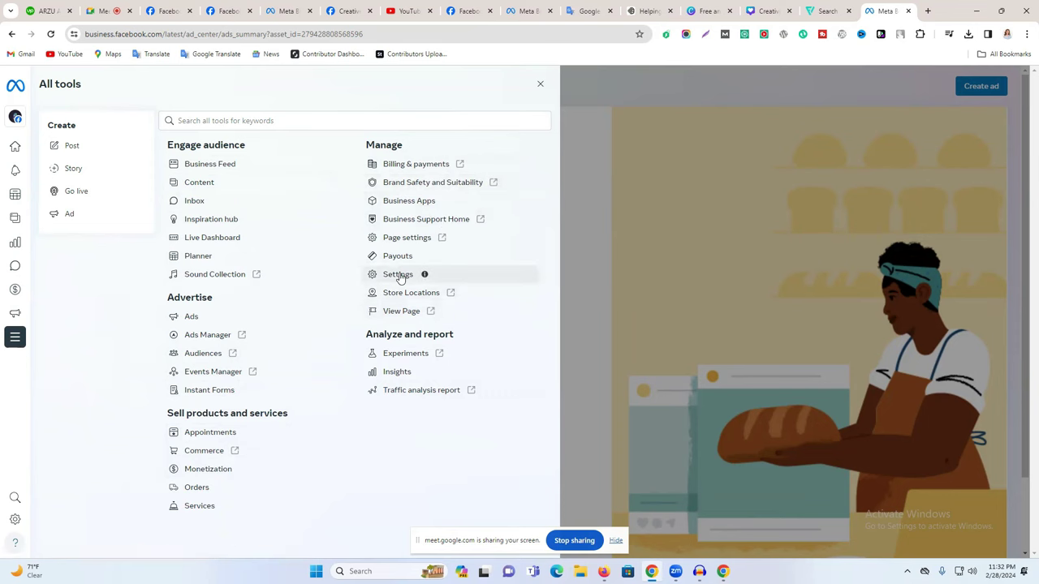
- Open Sound Collection and look over its music tracks and Sound Effects list
click(203, 276)
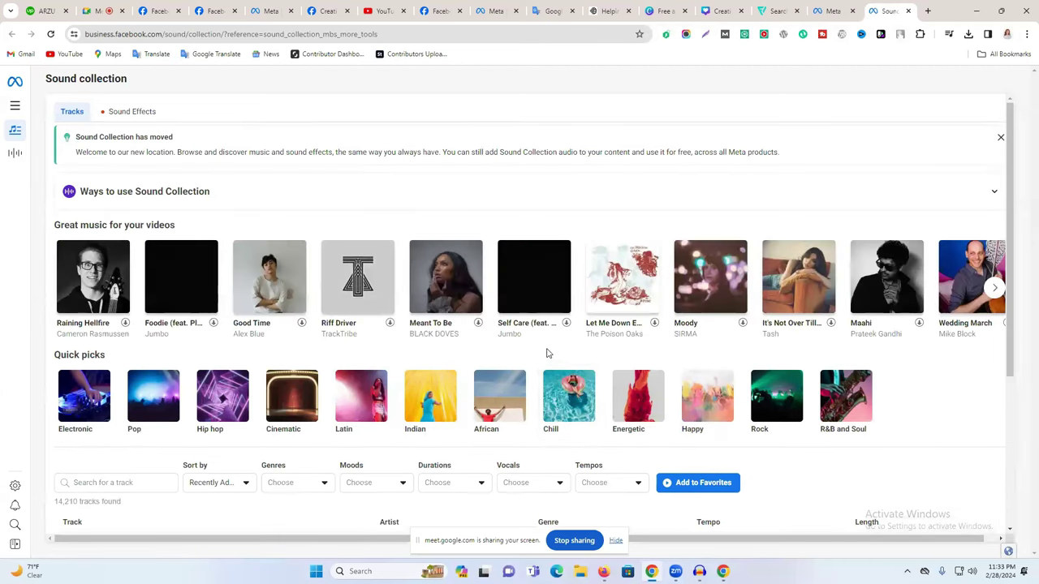
scroll(545, 358, down, 2)
scroll(654, 400, down, 1)
scroll(647, 420, up, 4)
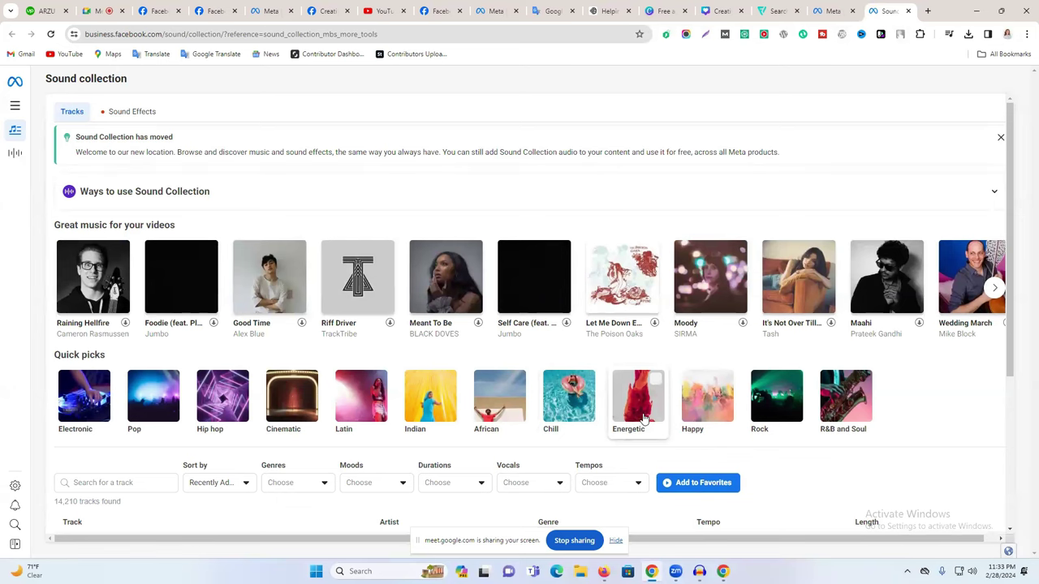
click(140, 113)
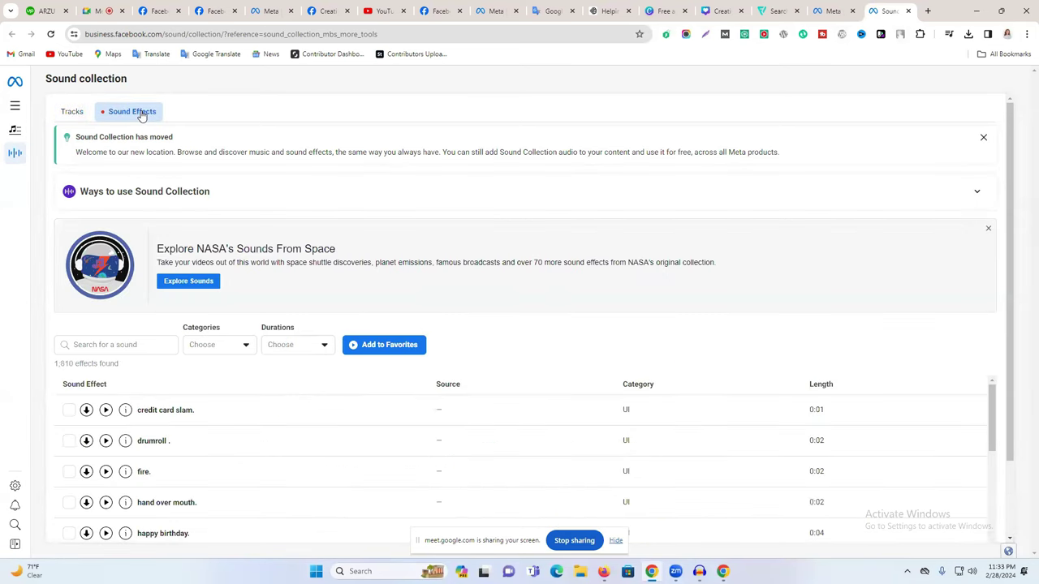
scroll(382, 330, down, 5)
scroll(378, 336, up, 5)
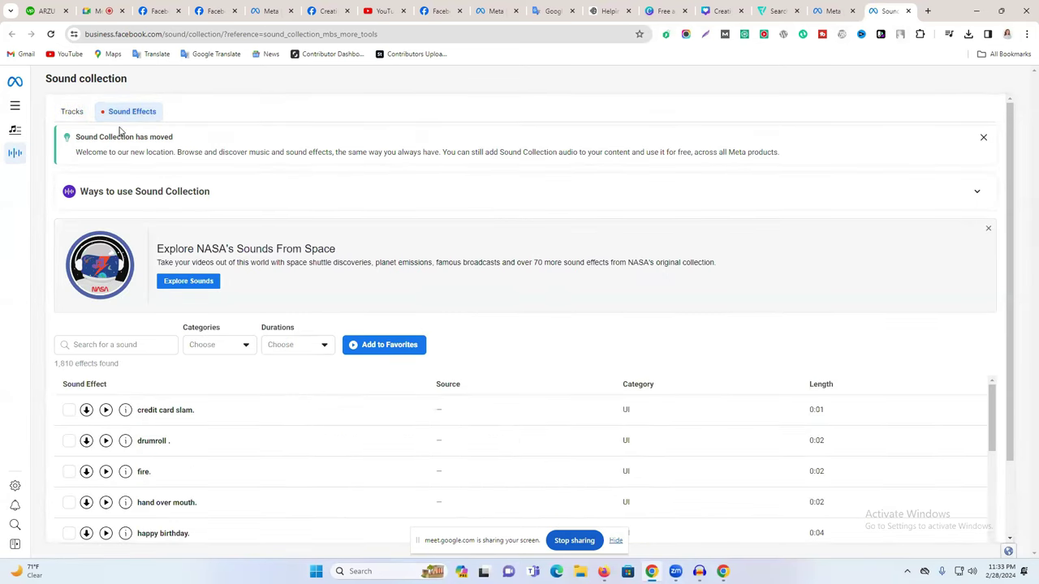
- Return to the music tracks in Sound Collection and browse the track list and search option
click(71, 111)
scroll(398, 343, down, 4)
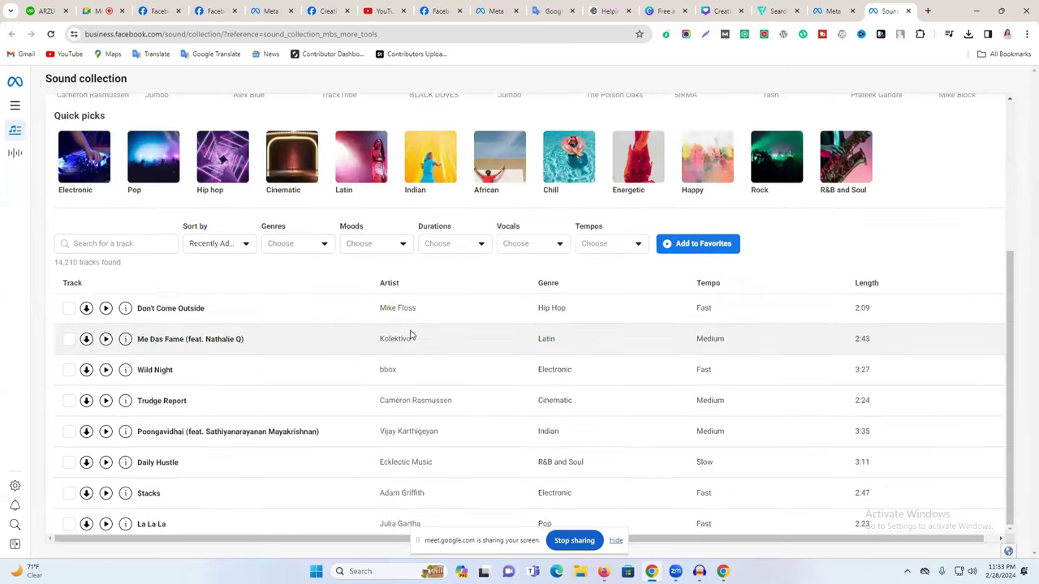
scroll(409, 334, down, 15)
scroll(438, 437, down, 10)
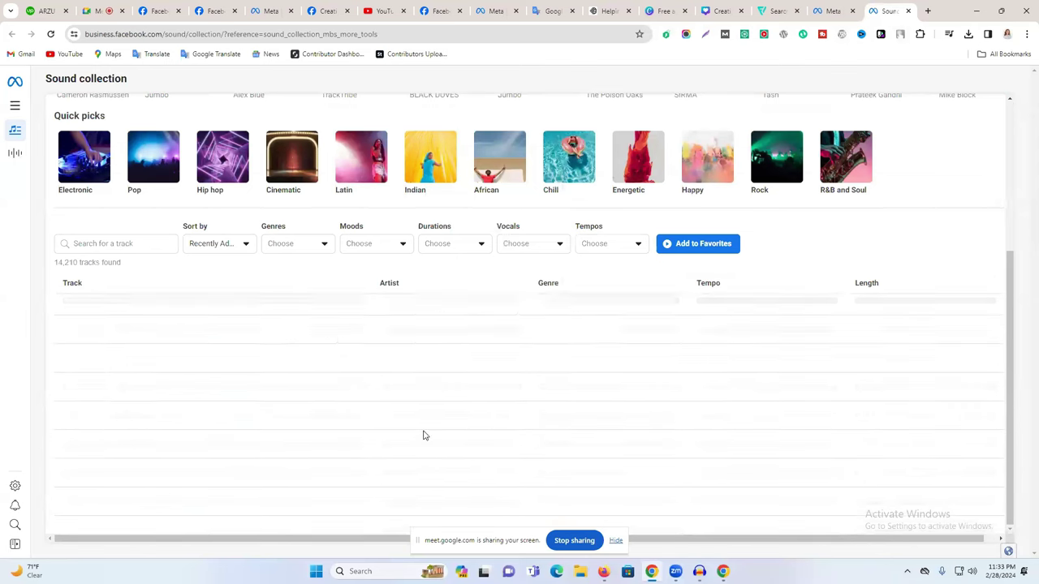
scroll(425, 434, down, 10)
scroll(427, 432, down, 10)
scroll(430, 431, up, 1)
key(ctrl+a)
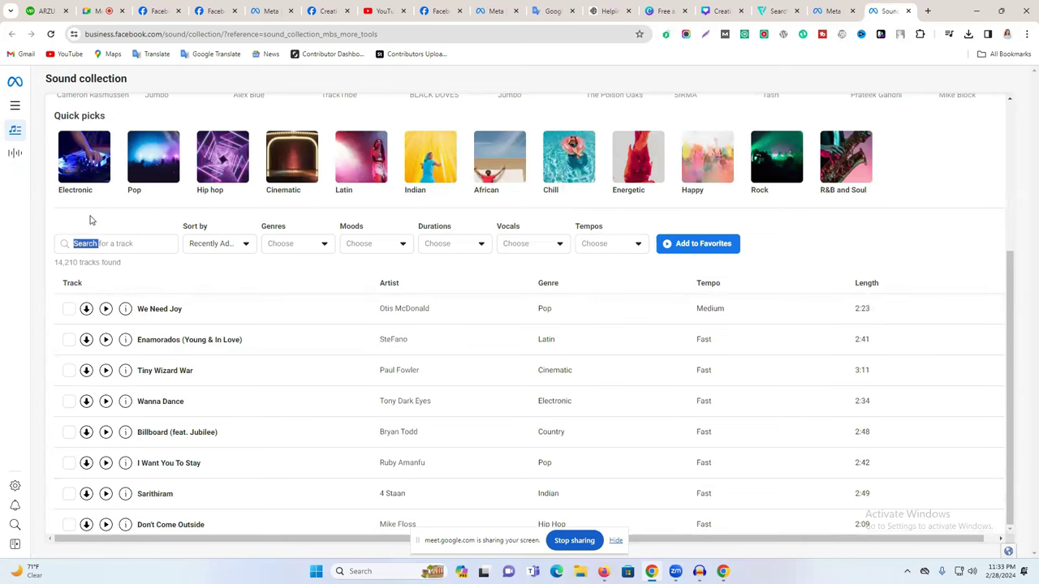
scroll(856, 238, up, 3)
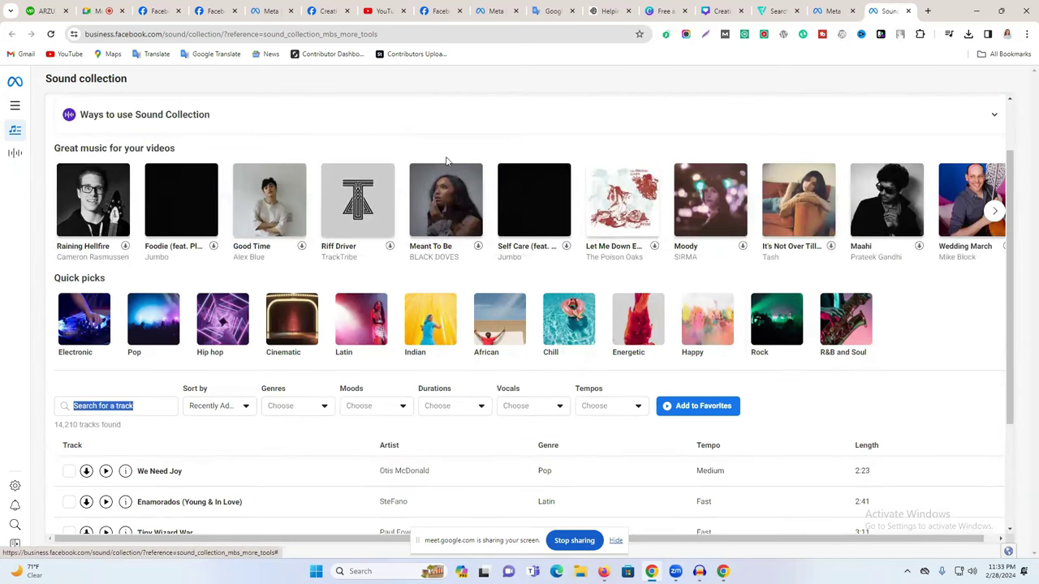
scroll(446, 158, up, 2)
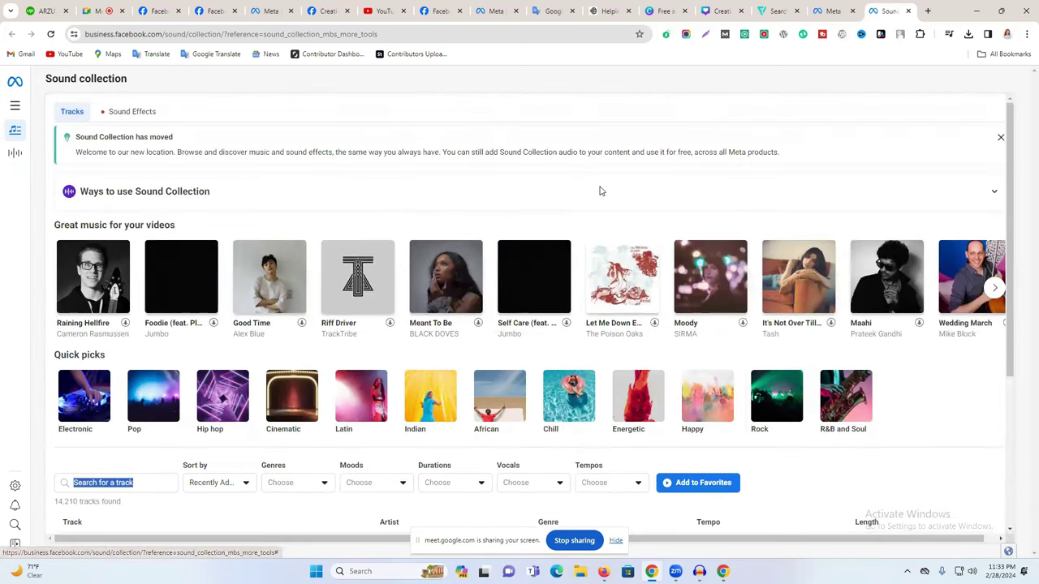
- Close the browser tabs for Sound Collection, Canva, Google Translate and the extra Meta Business Suite pages, ending on the Life Tap Facebook page
click(908, 11)
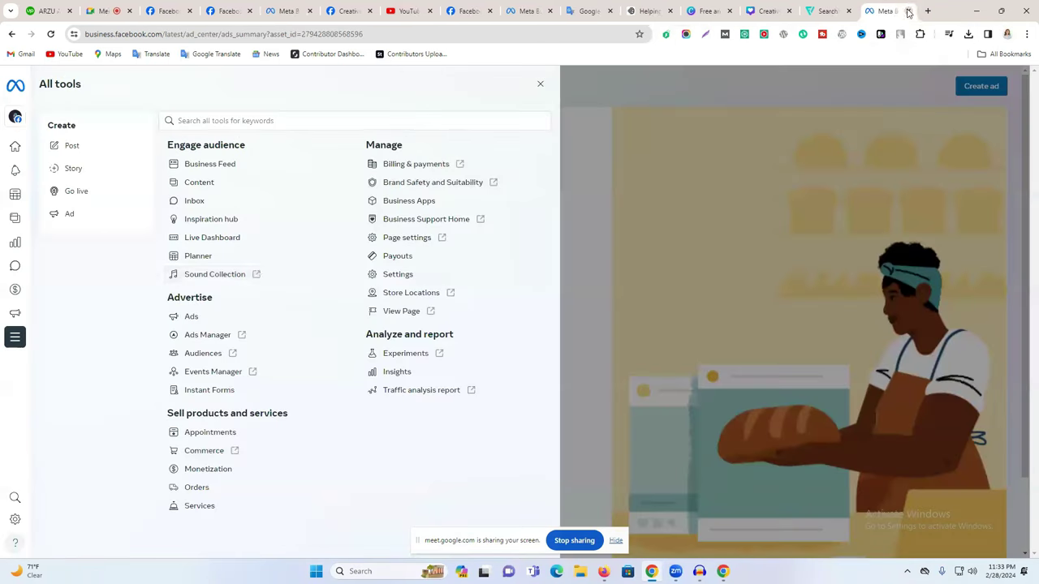
click(907, 11)
click(908, 11)
click(864, 10)
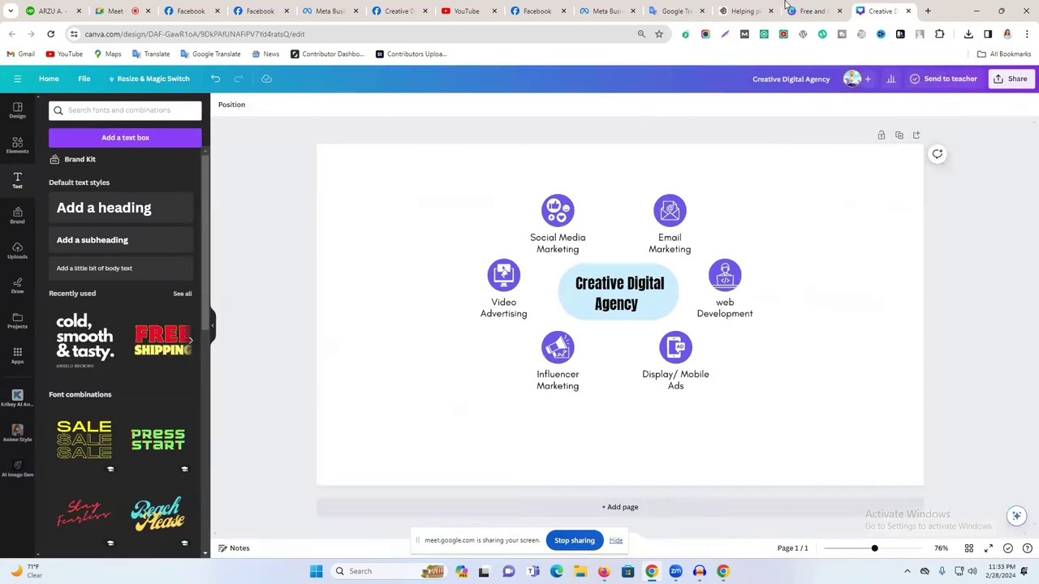
click(754, 11)
click(770, 11)
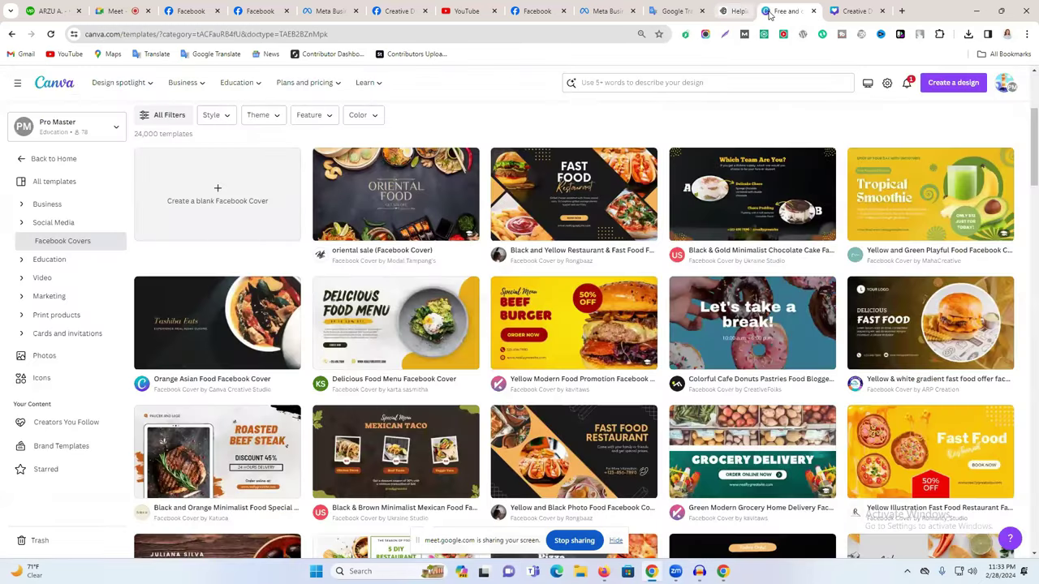
click(770, 11)
click(770, 12)
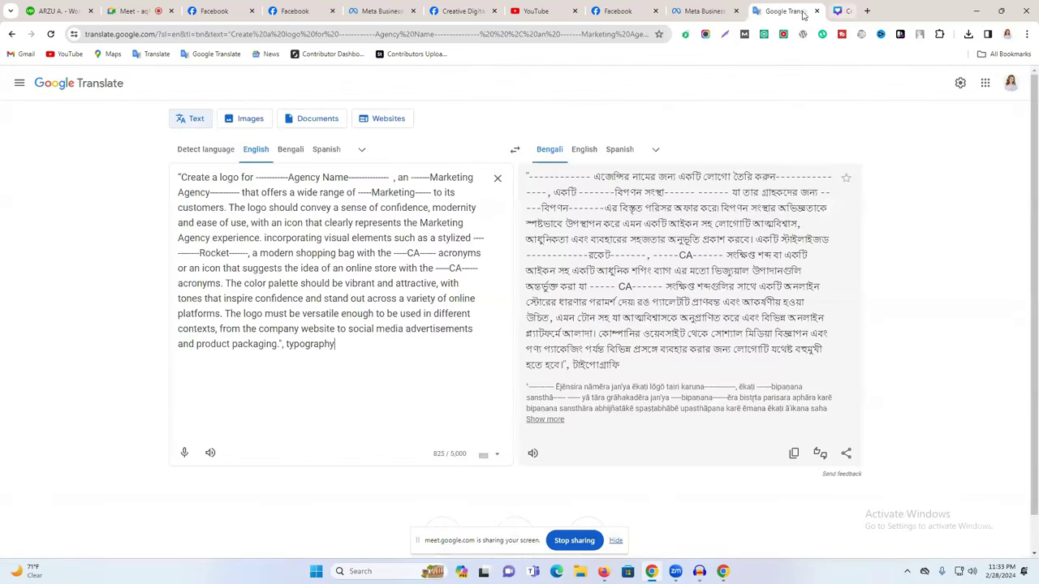
click(909, 11)
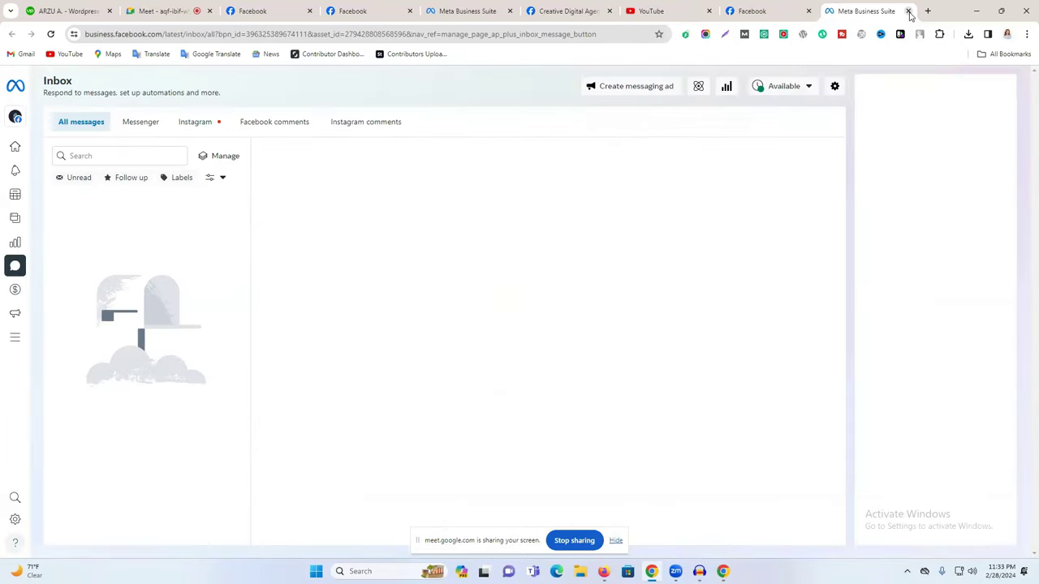
click(909, 11)
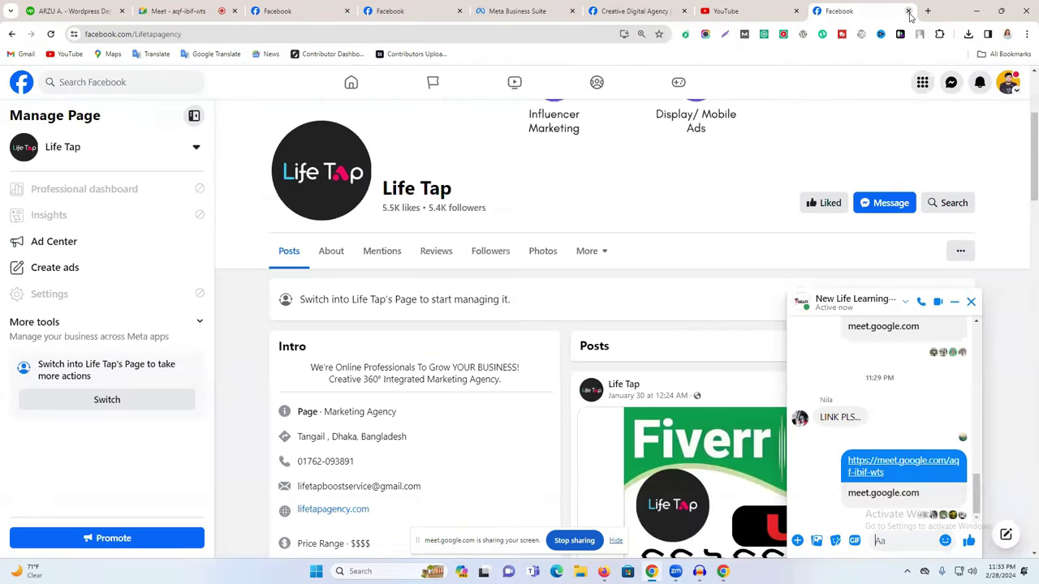